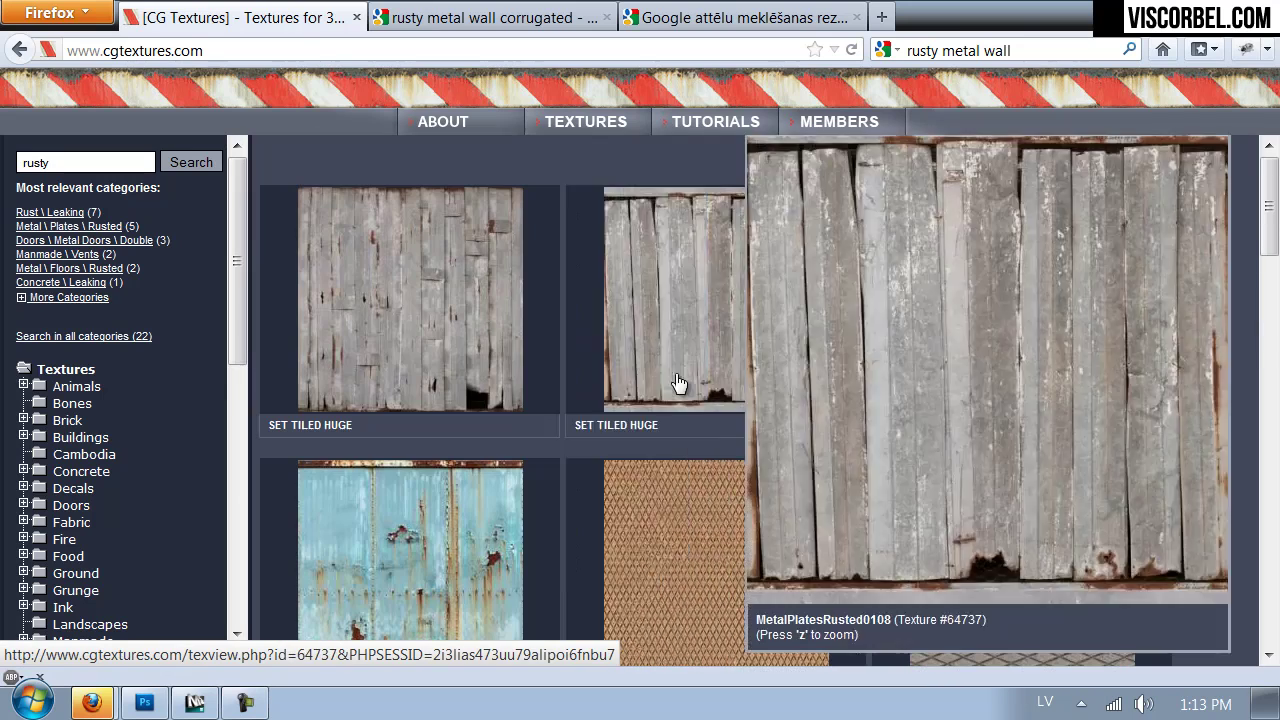
Search the texture library for rust and go to the second page of results
double_click(83, 172)
click(82, 166)
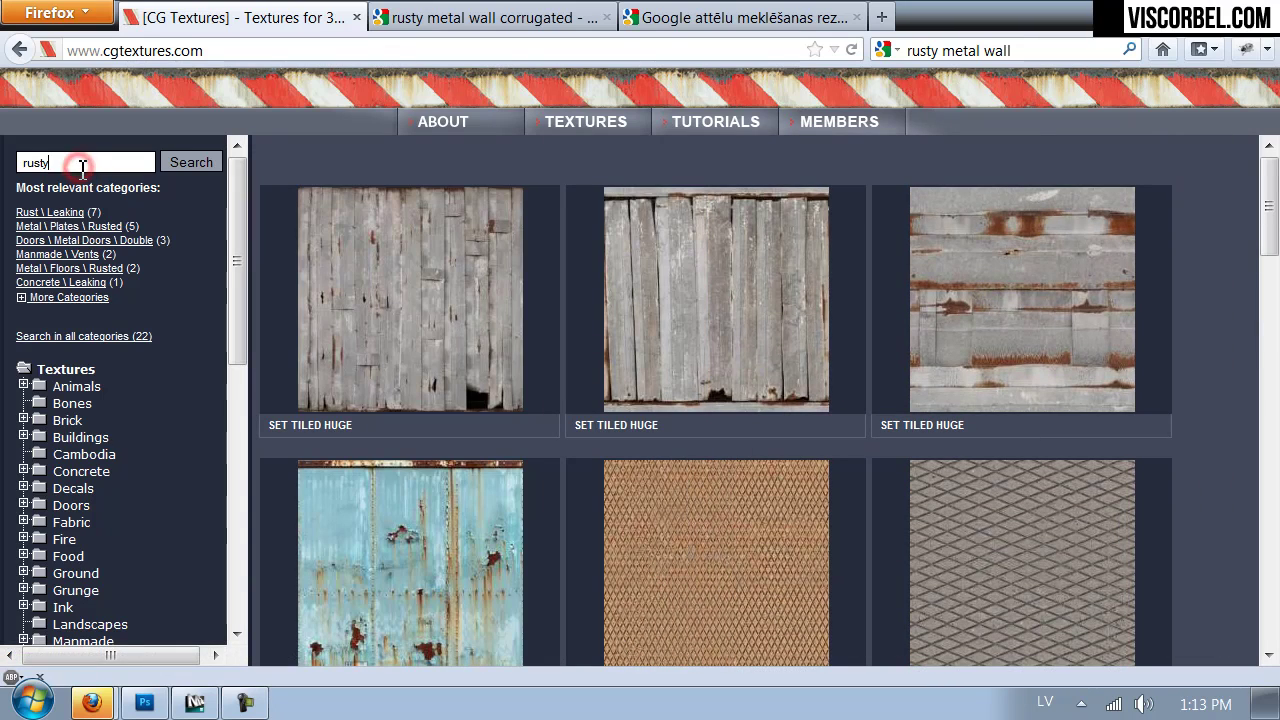
key(Return)
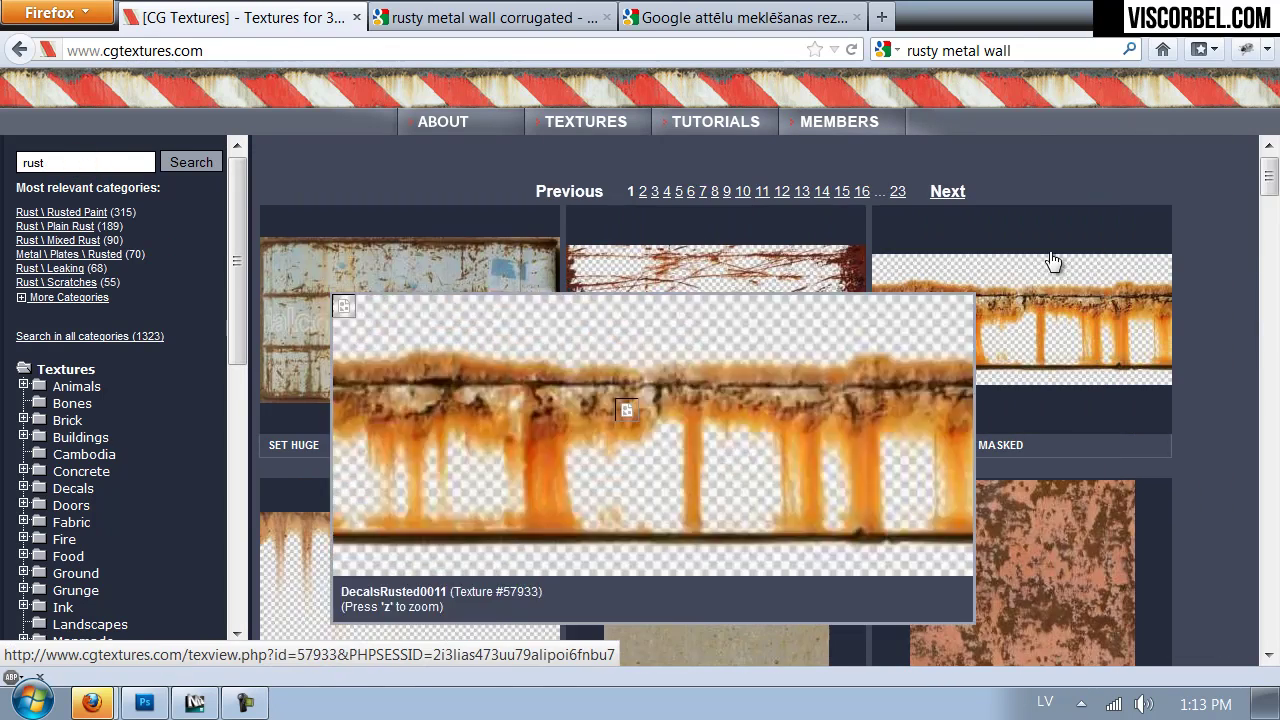
drag(1270, 176, 1266, 618)
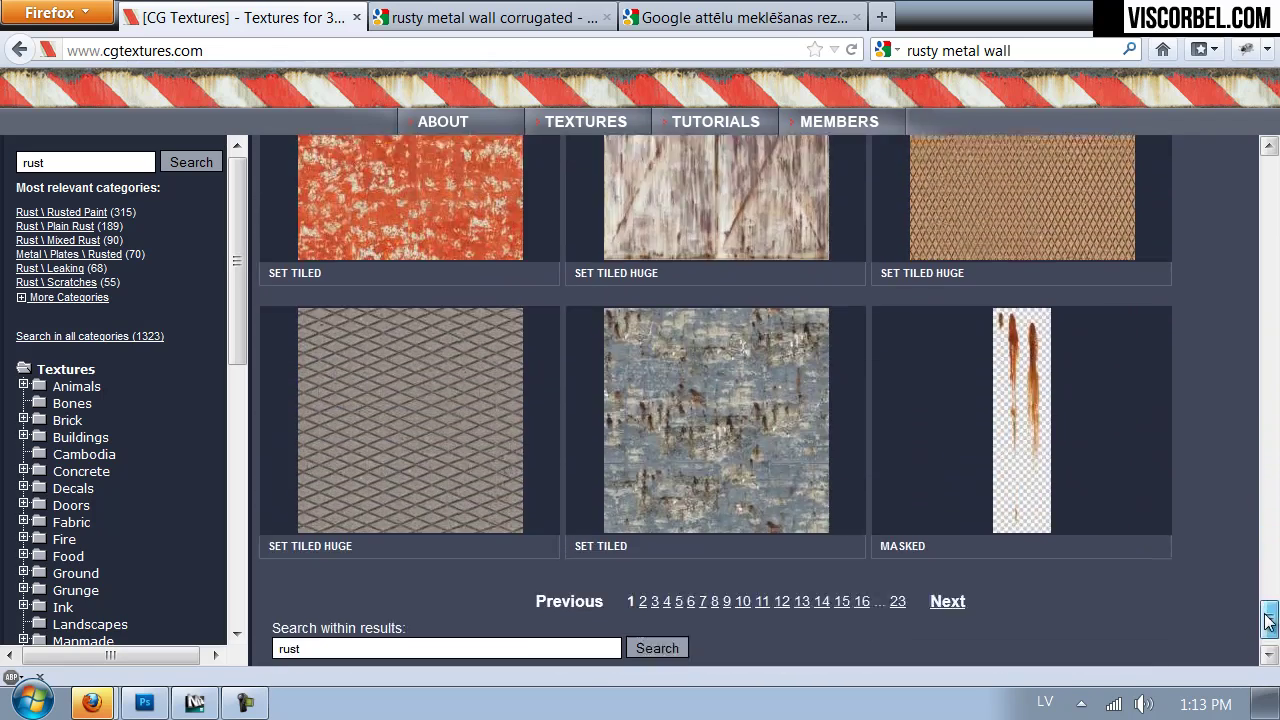
click(937, 580)
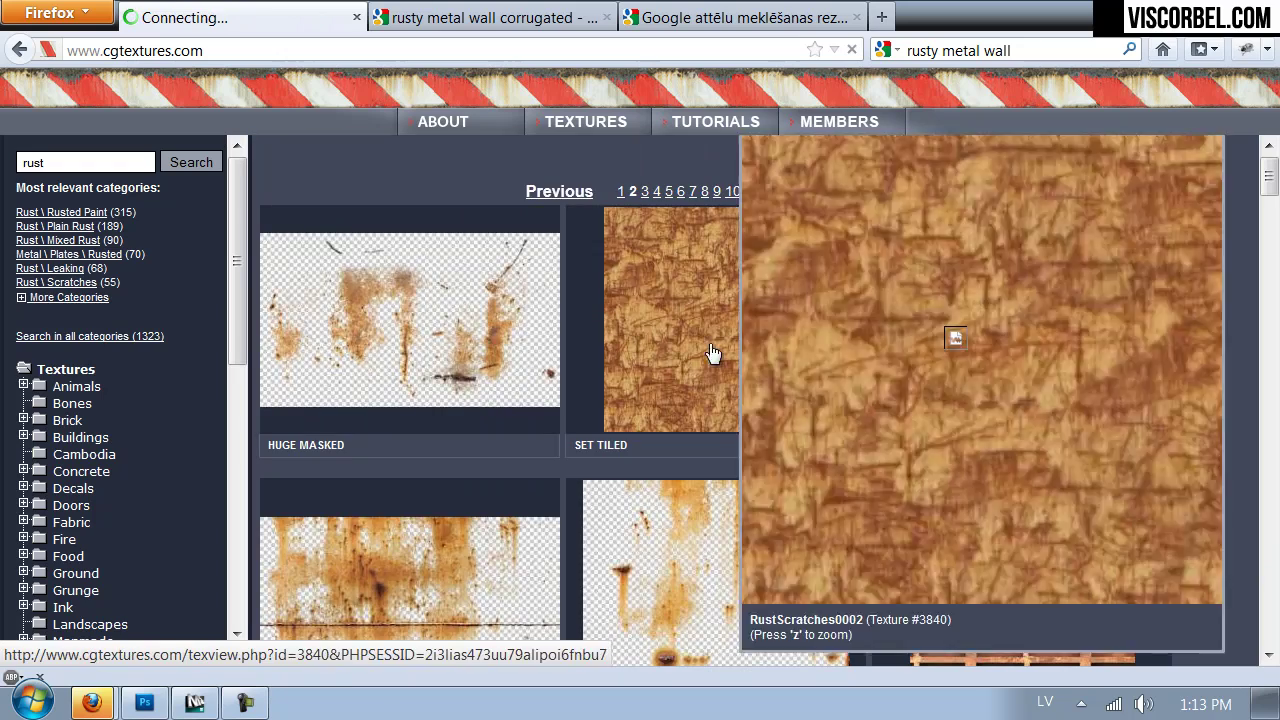
Find the Rust0165 texture among the results and open its page in a new tab
drag(1268, 188, 1273, 540)
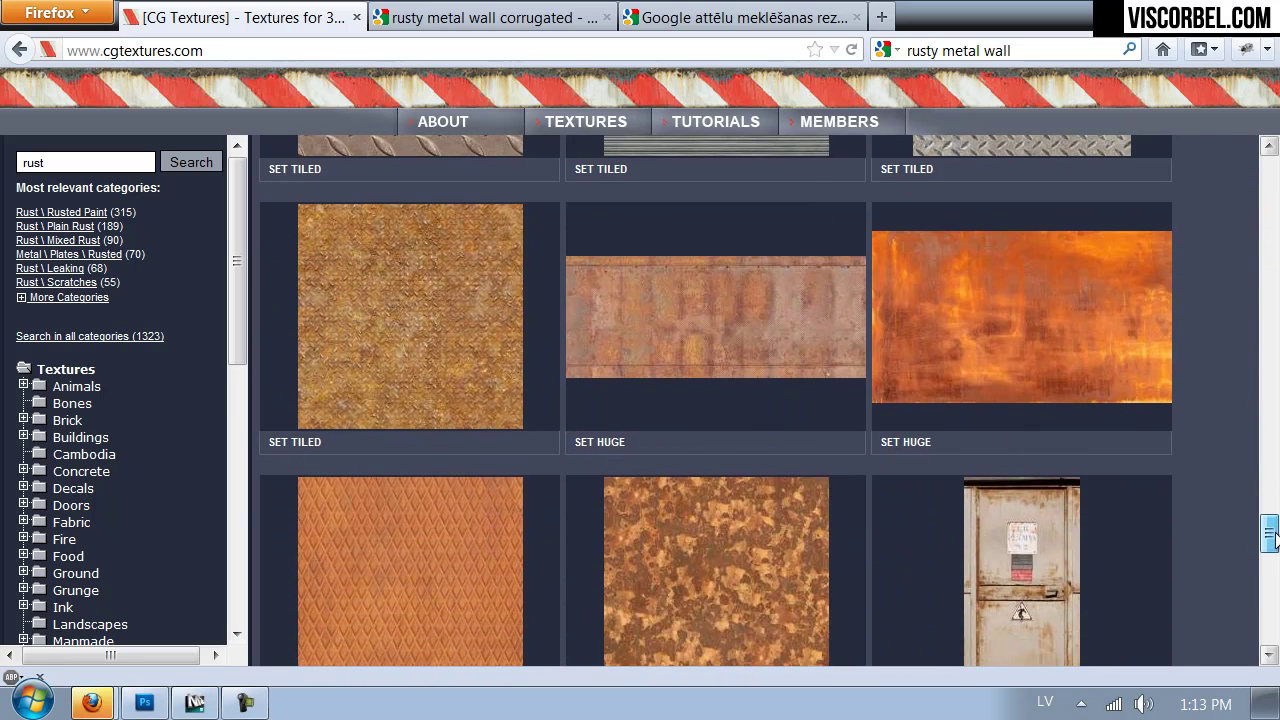
mouse_move(934, 383)
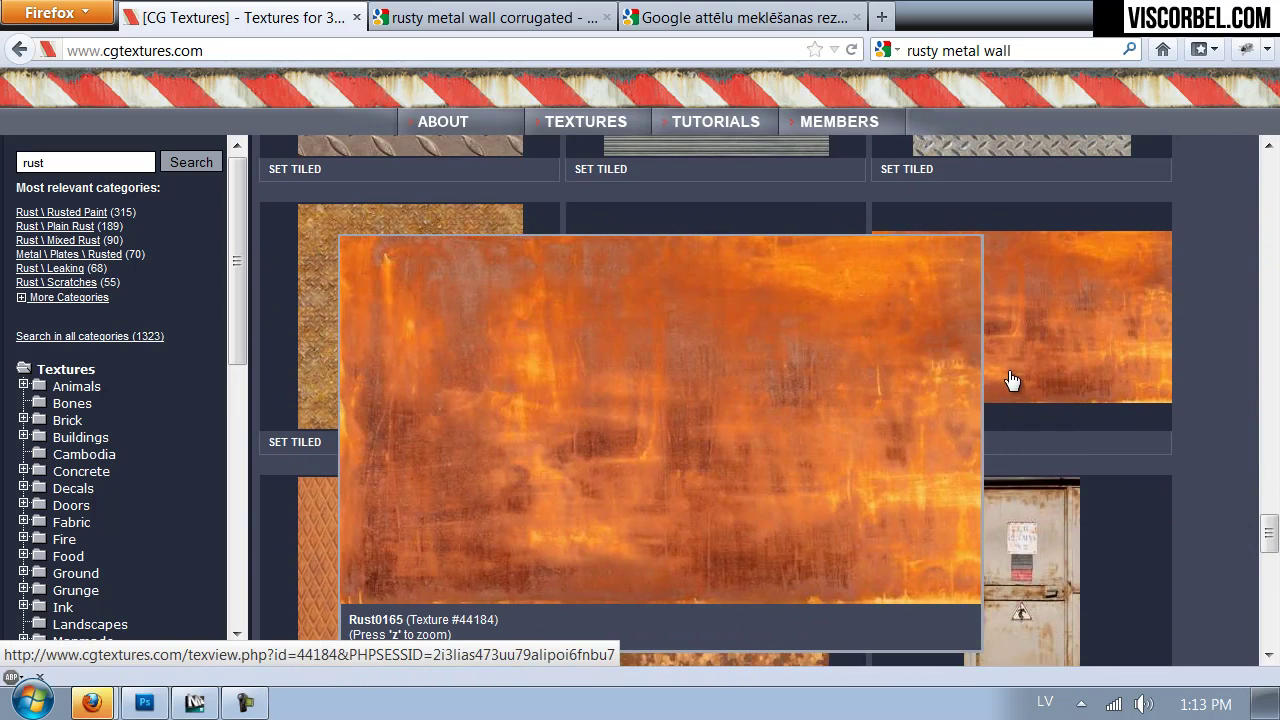
scroll(1108, 314, down, 5)
scroll(1206, 180, up, 5)
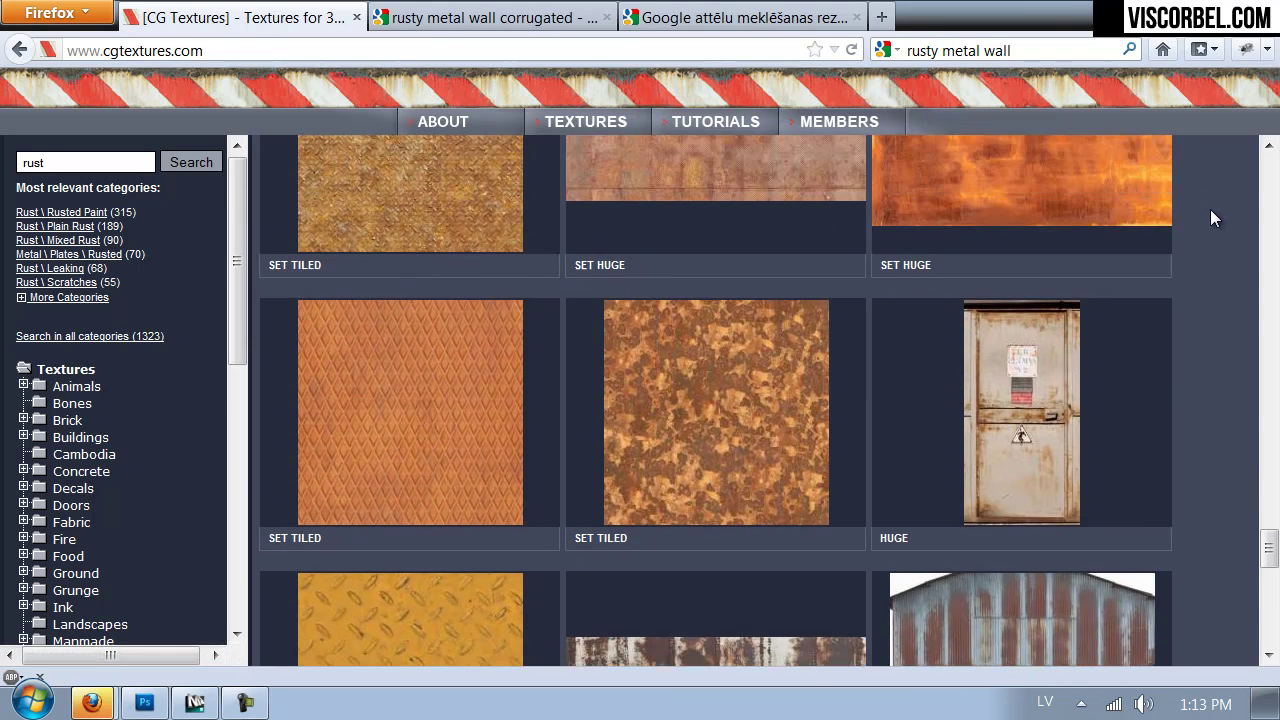
middle_click(1034, 320)
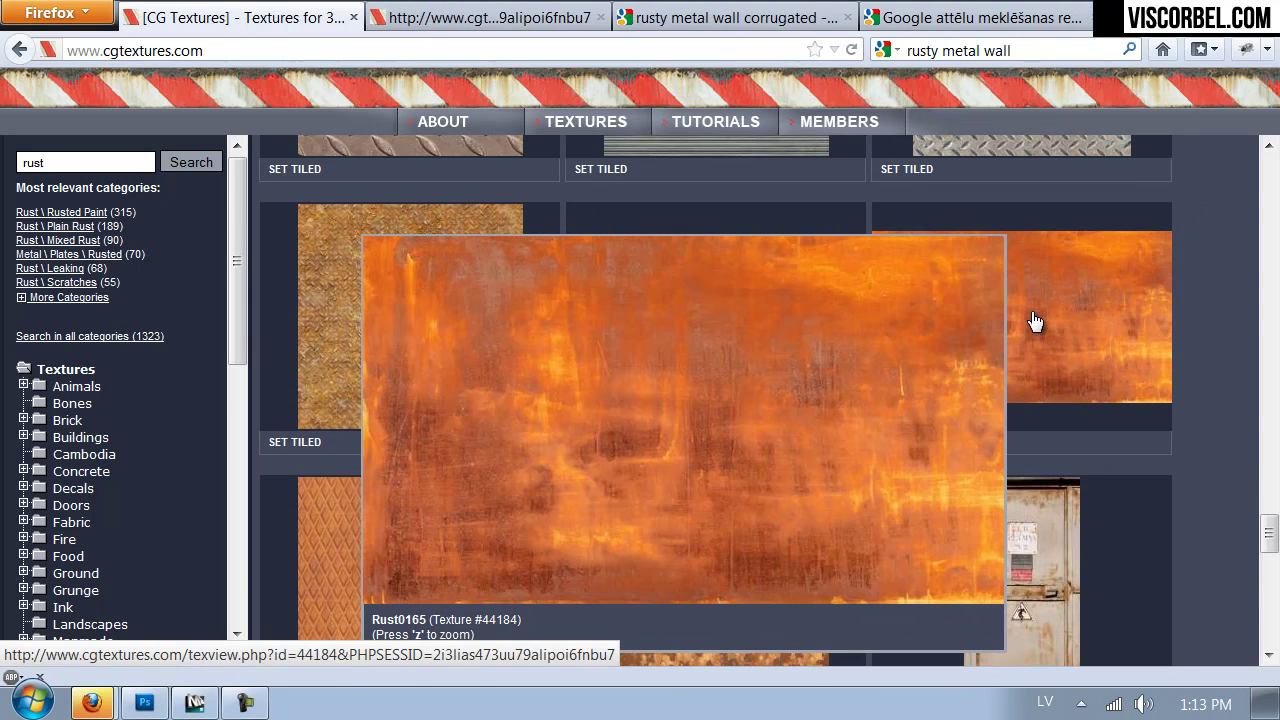
click(451, 19)
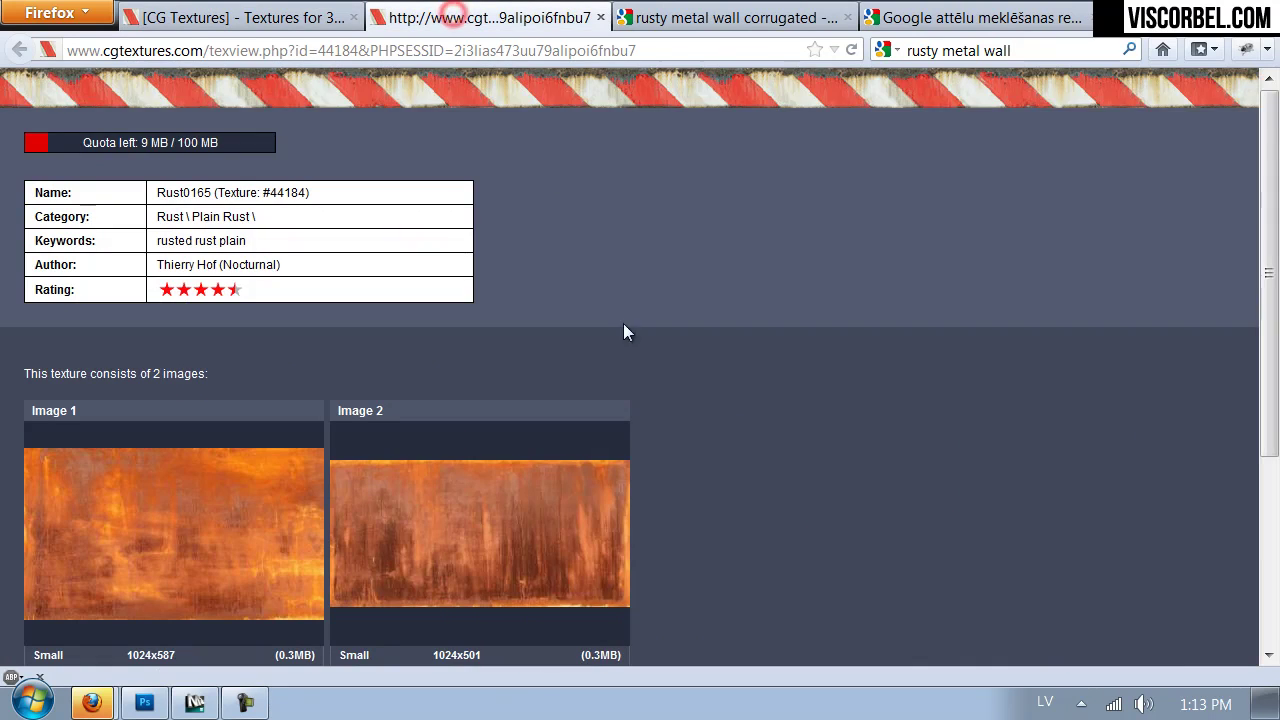
Download the Huge 5108x2498 version of Image 2 and open it in Adobe Photoshop CS5.1
scroll(758, 347, down, 3)
scroll(758, 347, down, 1)
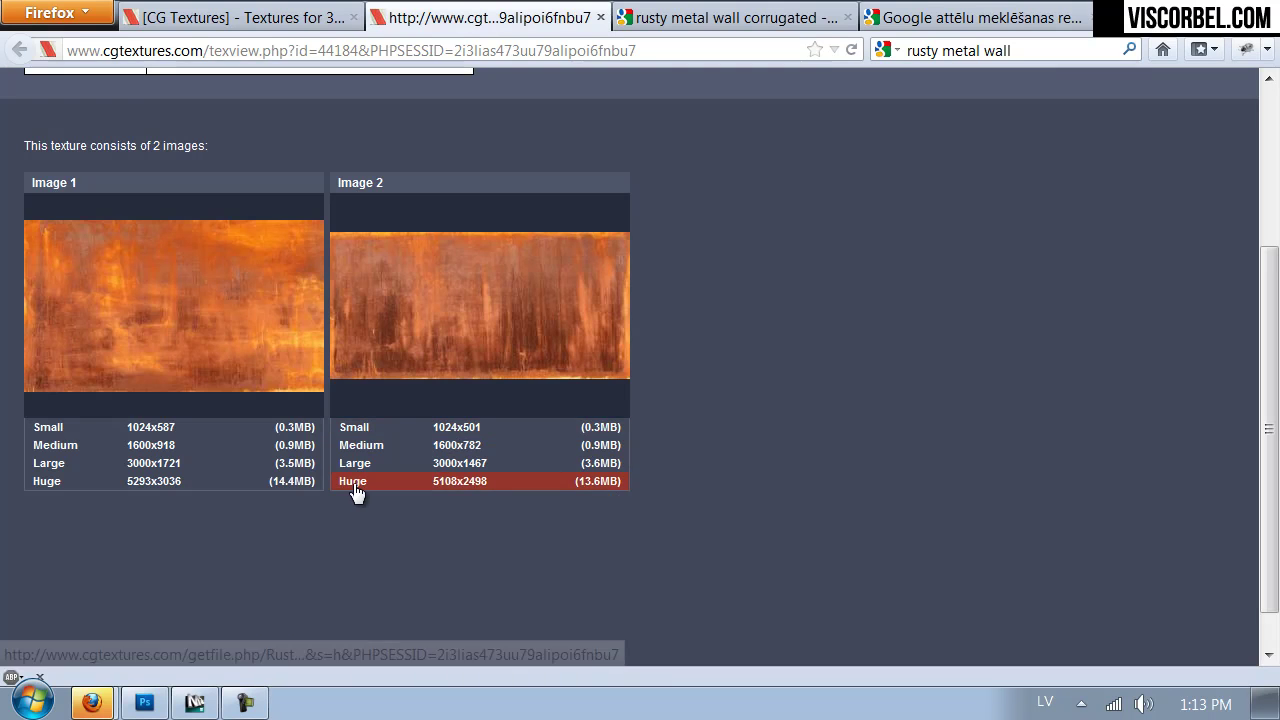
click(353, 485)
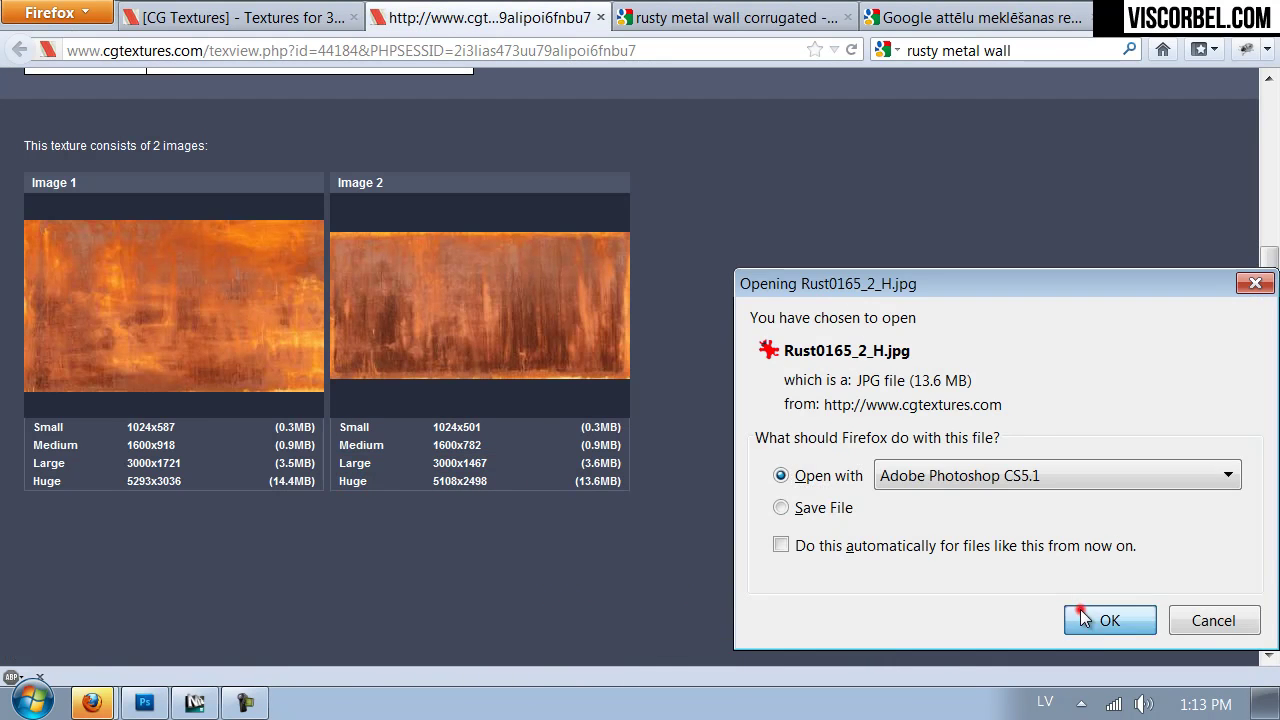
click(1081, 612)
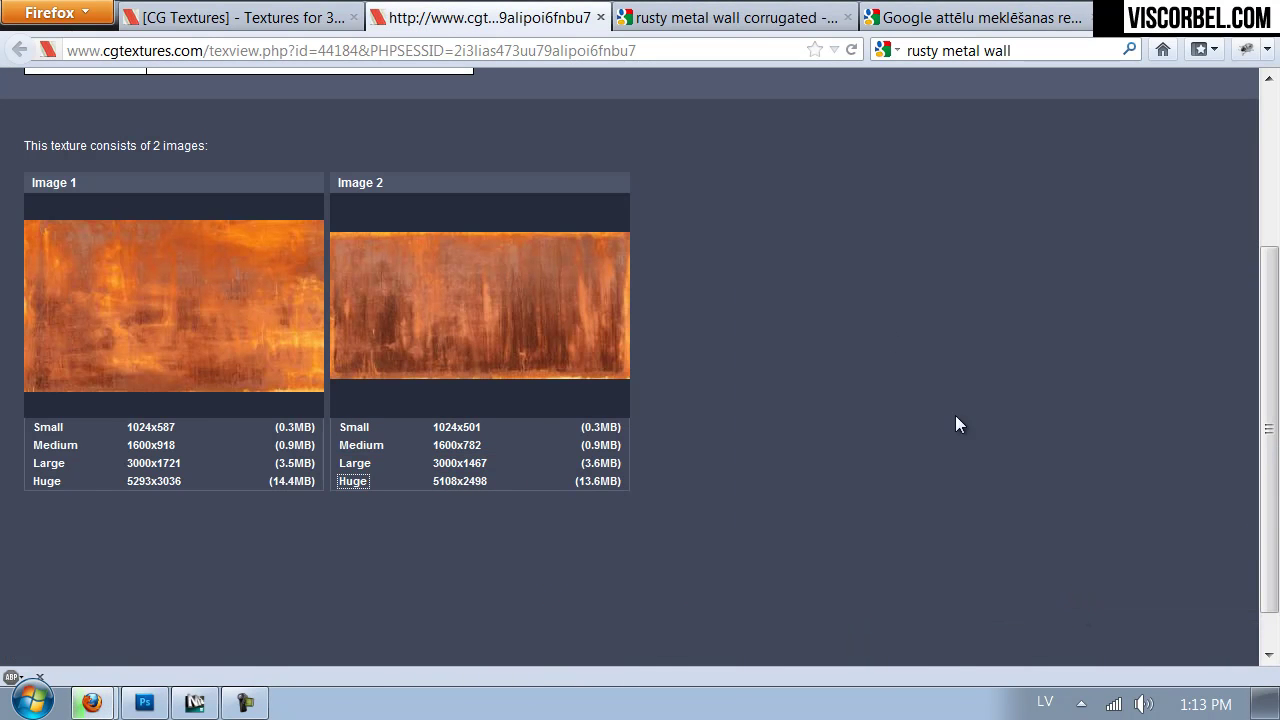
click(710, 20)
click(985, 28)
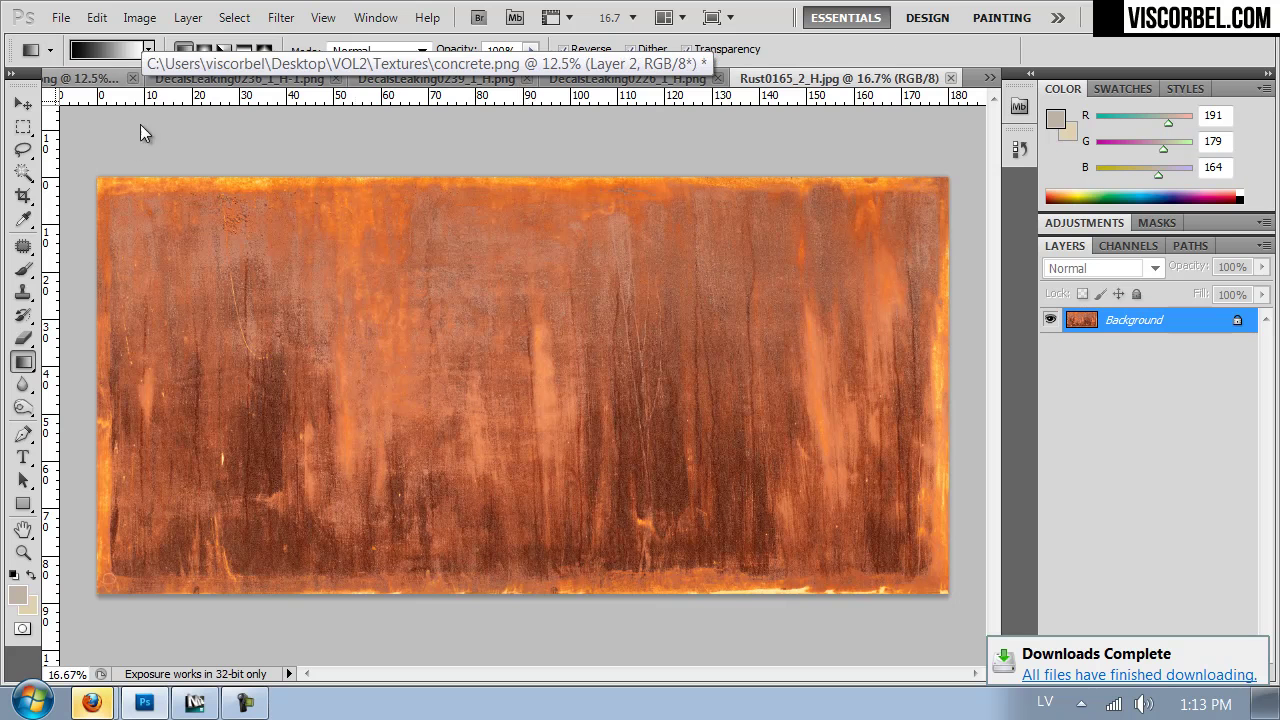
Crop the bright orange borders off the rust image and flip the canvas vertically
key(c)
drag(564, 319, 923, 574)
key(Return)
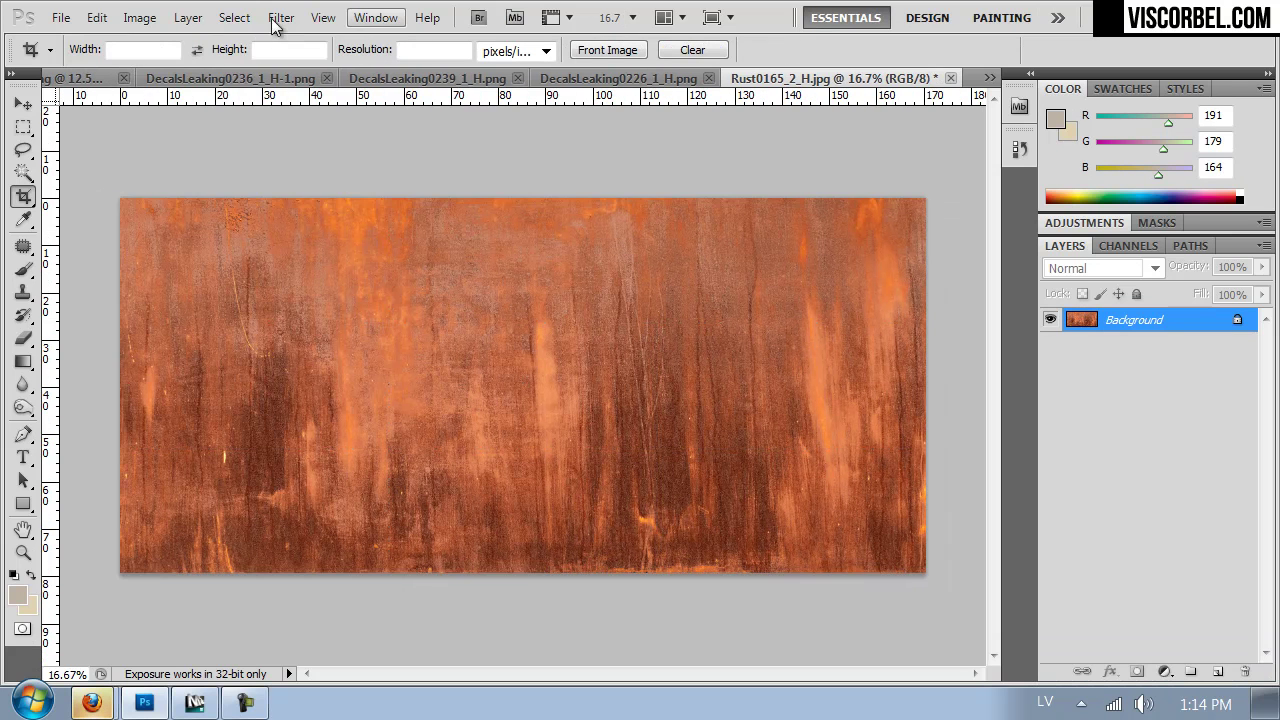
click(139, 18)
mouse_move(322, 253)
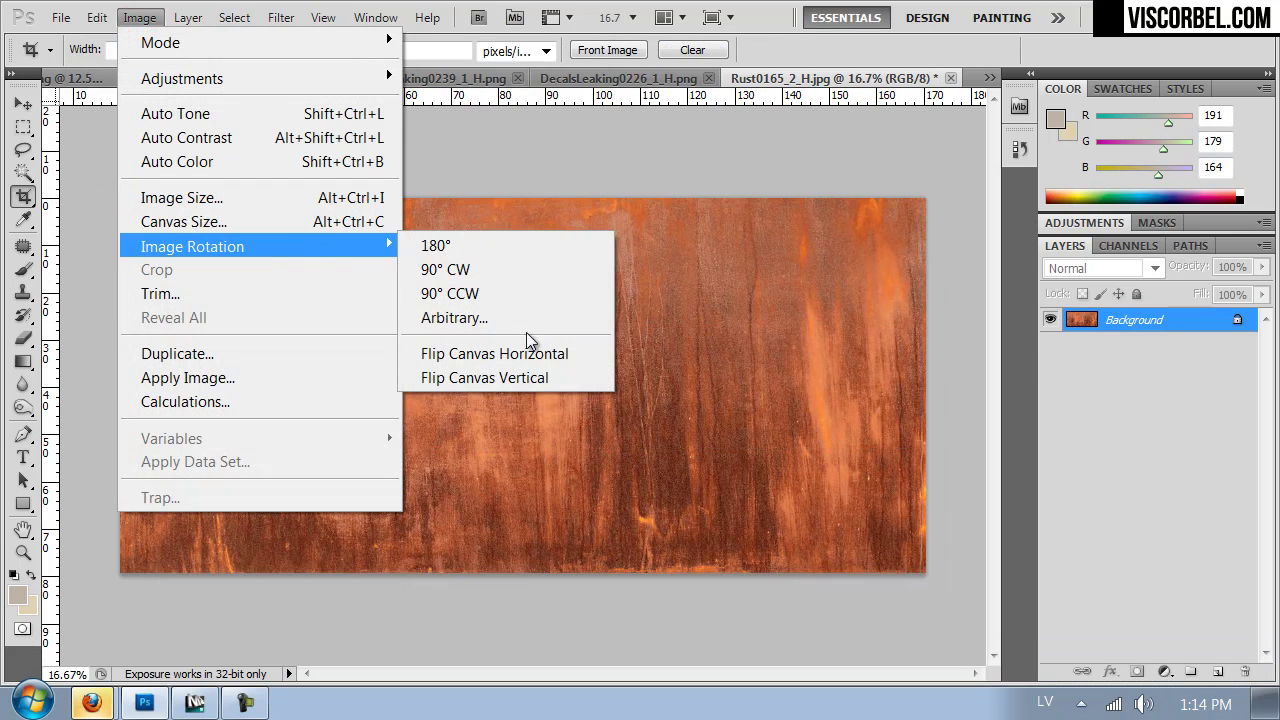
click(537, 374)
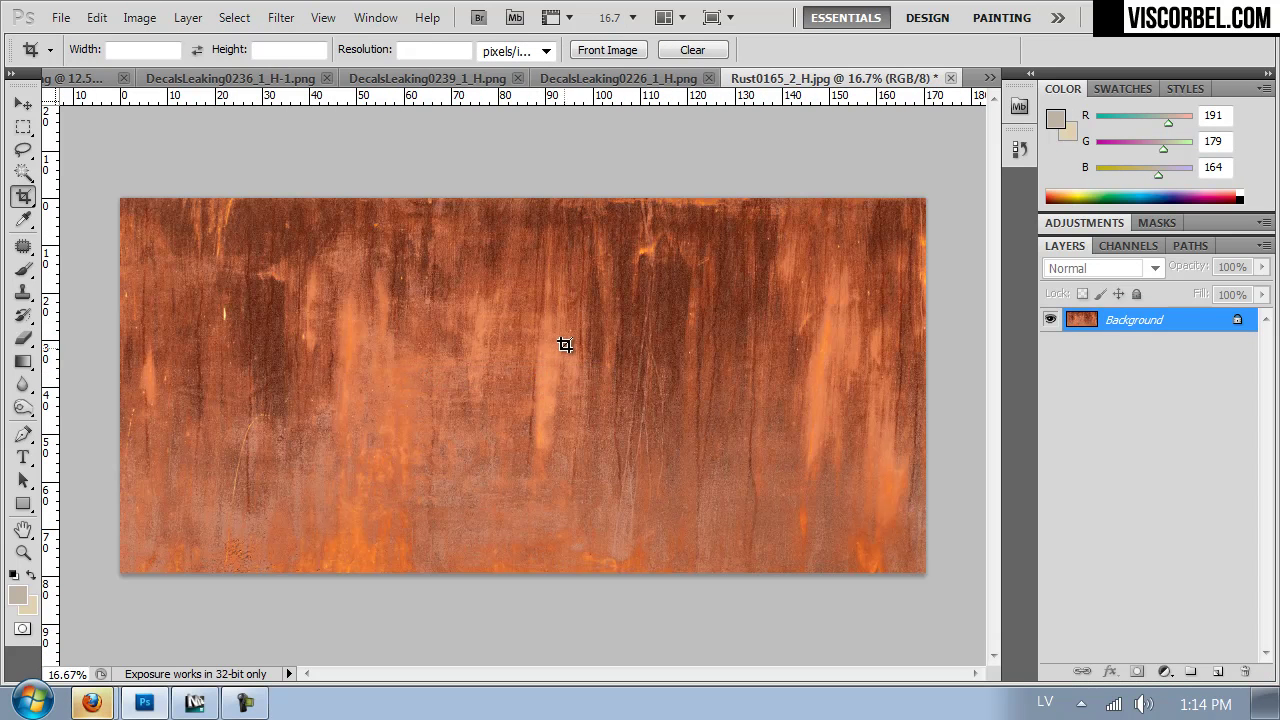
Transform the entire image by pulling its lower-right corner outward, to about 102.7% width and 3.4° horizontal skew
key(ctrl+a)
click(97, 18)
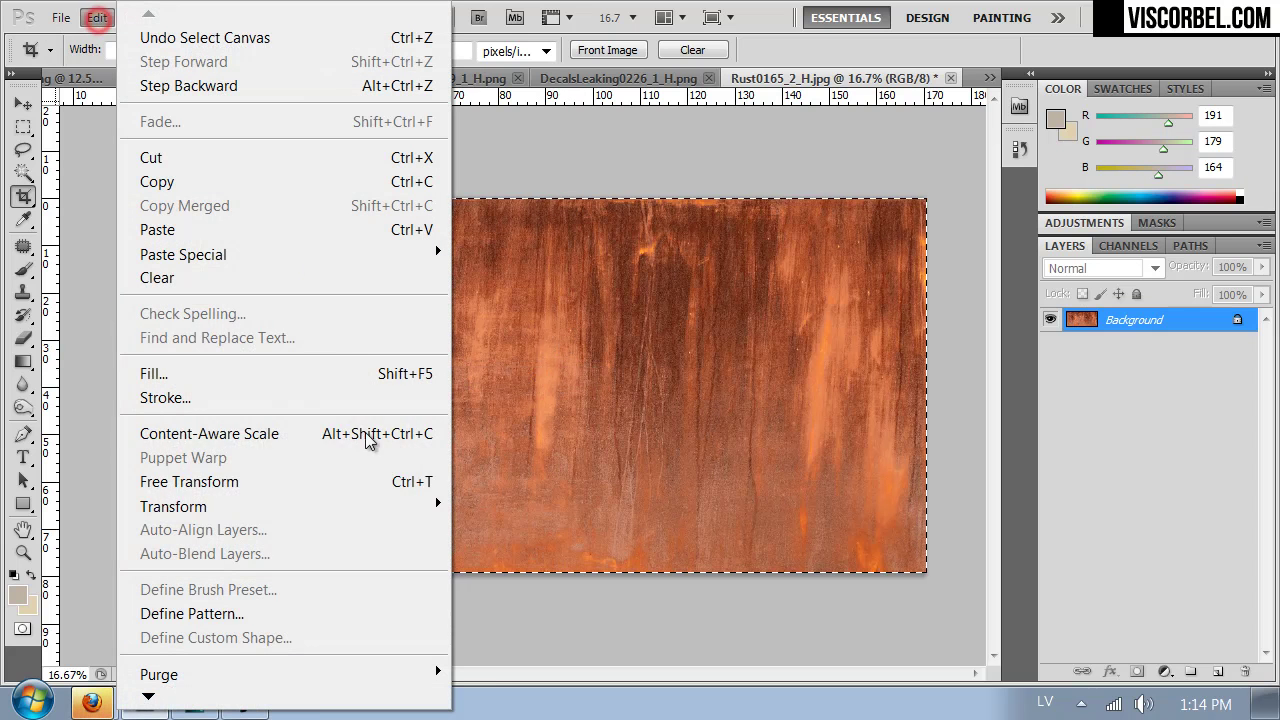
mouse_move(395, 507)
click(542, 310)
drag(929, 576, 953, 581)
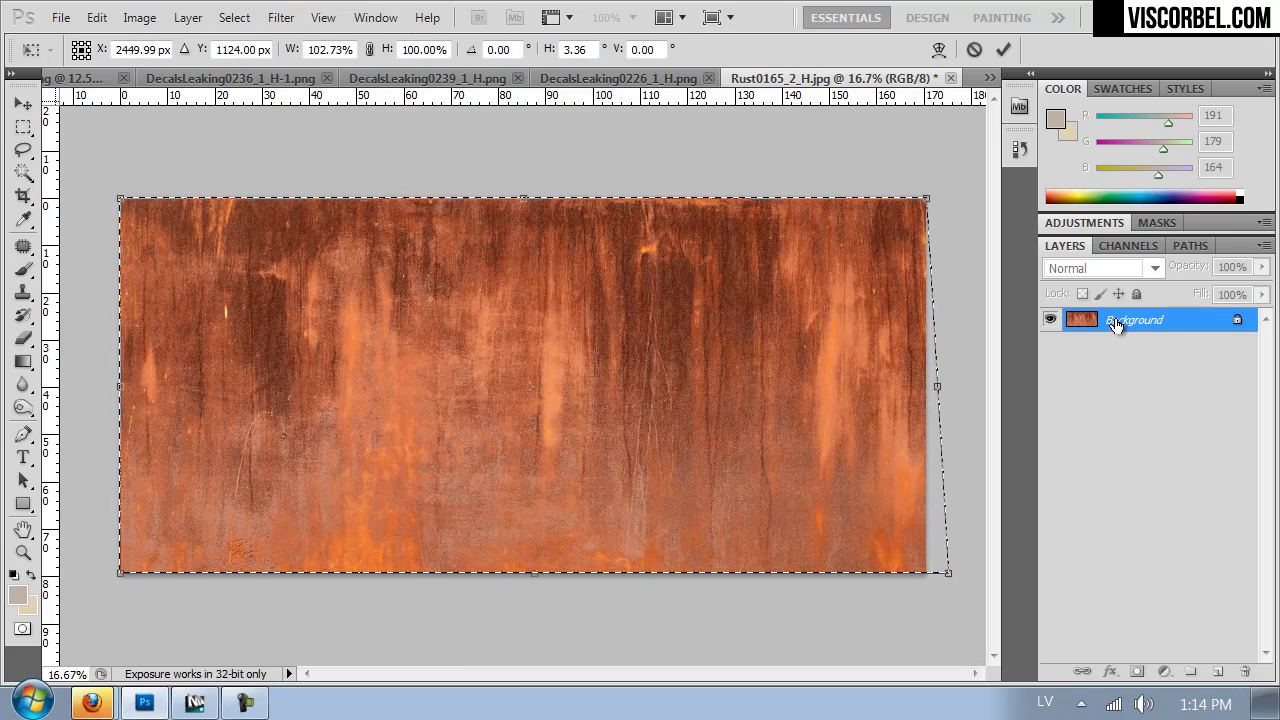
key(Return)
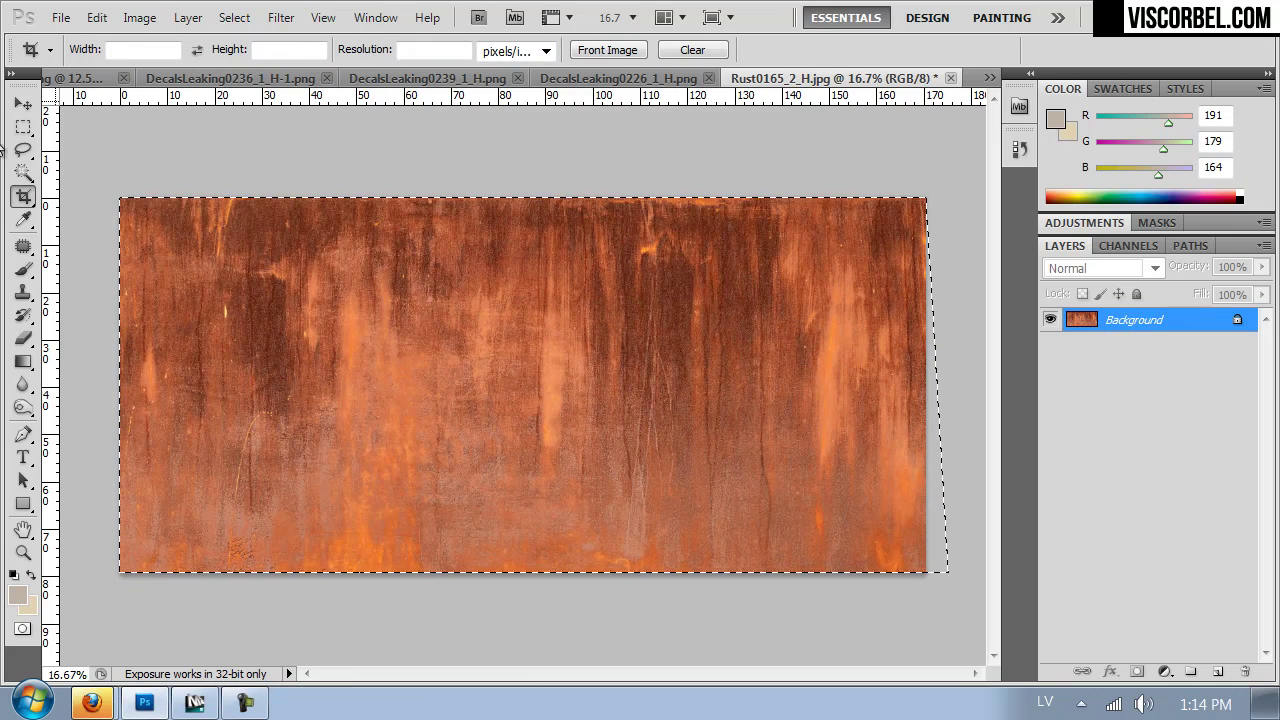
Reselect the entire canvas and apply the Offset filter with +7887 pixels horizontal, 0 vertical and Wrap Around
click(23, 127)
click(129, 131)
key(ctrl+a)
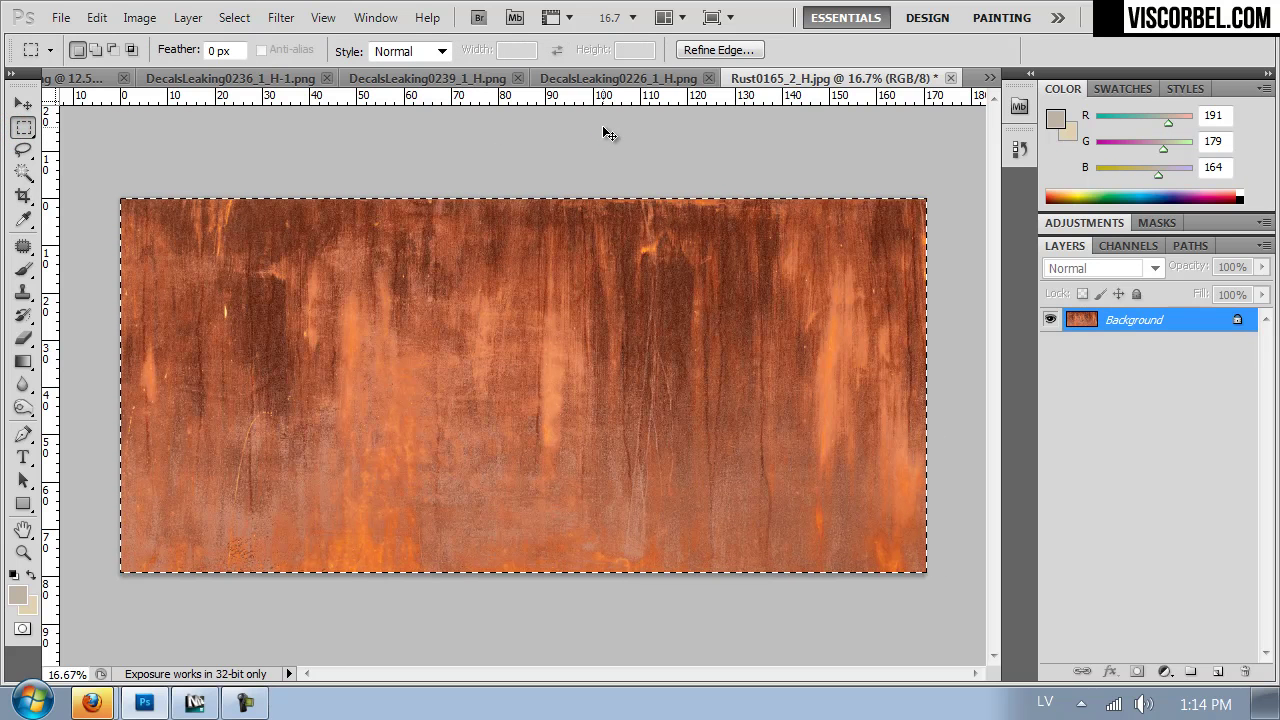
click(281, 17)
mouse_move(431, 510)
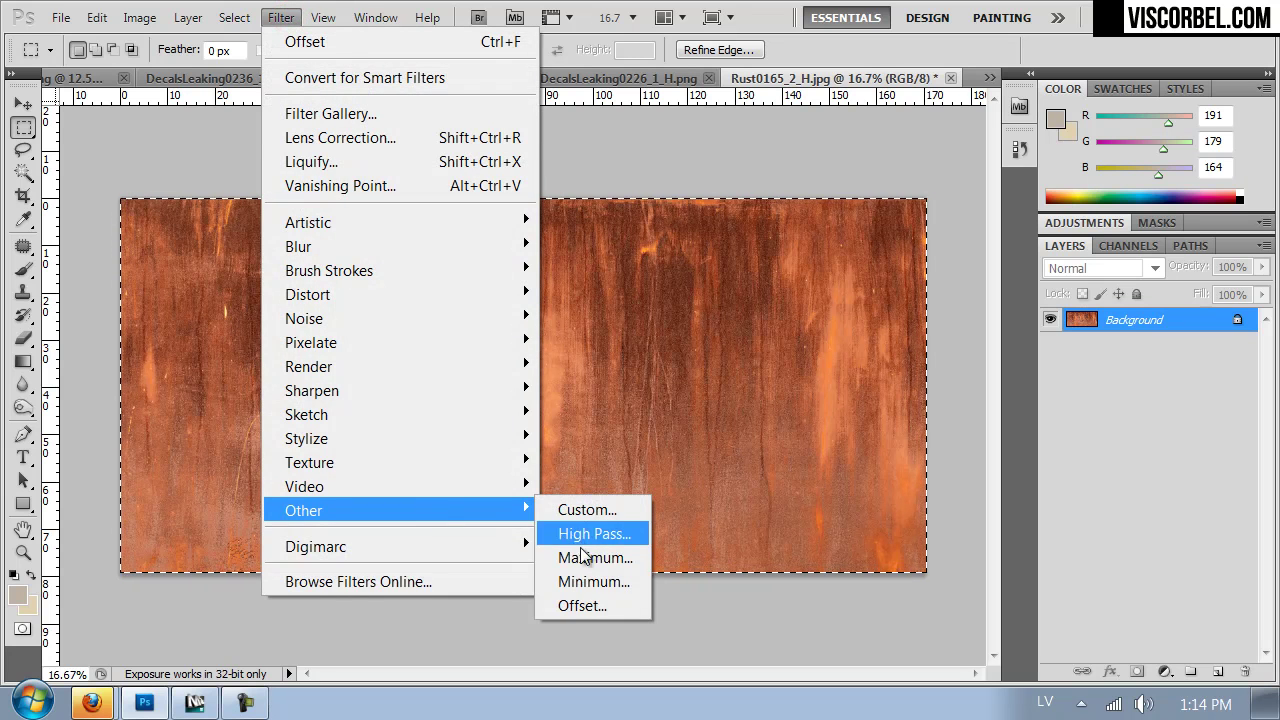
click(582, 606)
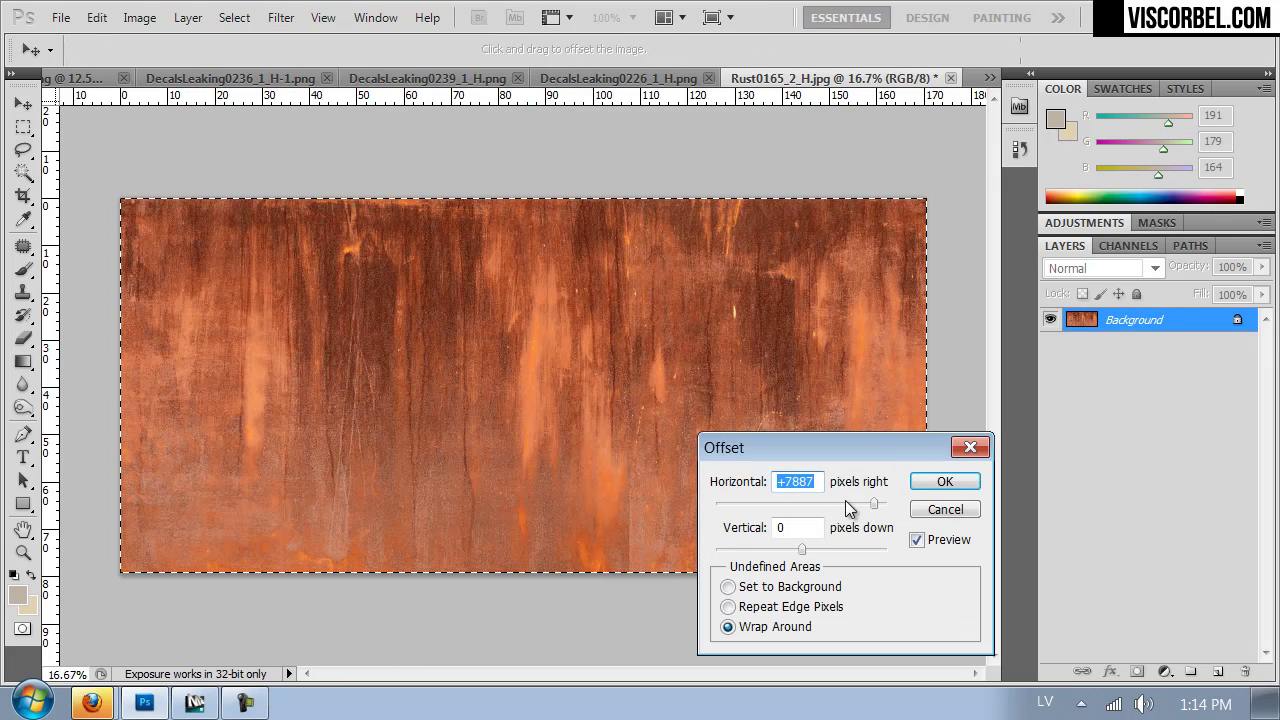
click(935, 478)
Clone nearby rust over the vertical seam near the image's centre with the Clone Stamp, then clear the selection
key(s)
alt+click(483, 536)
mouse_move(620, 537)
mouse_down()
mouse_move(631, 537)
mouse_move(637, 457)
mouse_move(634, 171)
mouse_up()
alt+click(700, 340)
click(627, 205)
alt+click(606, 218)
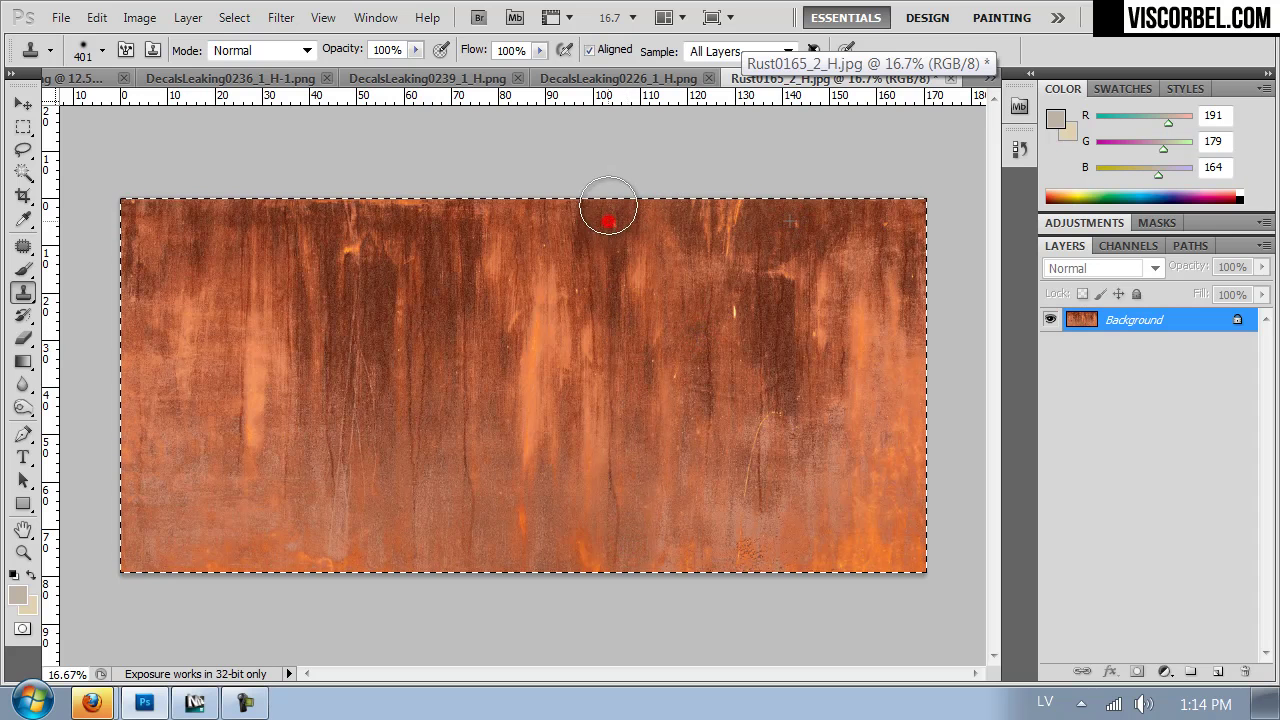
drag(612, 545, 618, 370)
key(ctrl+d)
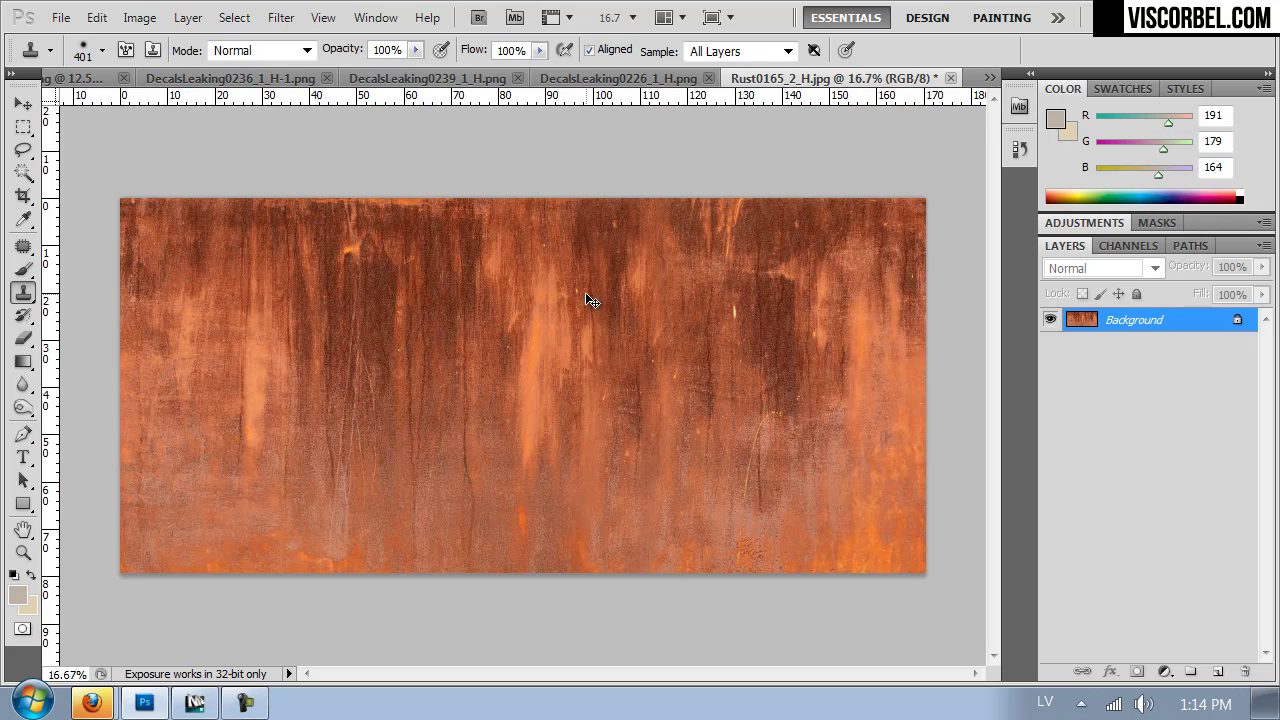
Adjust the image's Hue/Saturation to saturation +3 and lightness -12
key(ctrl+u)
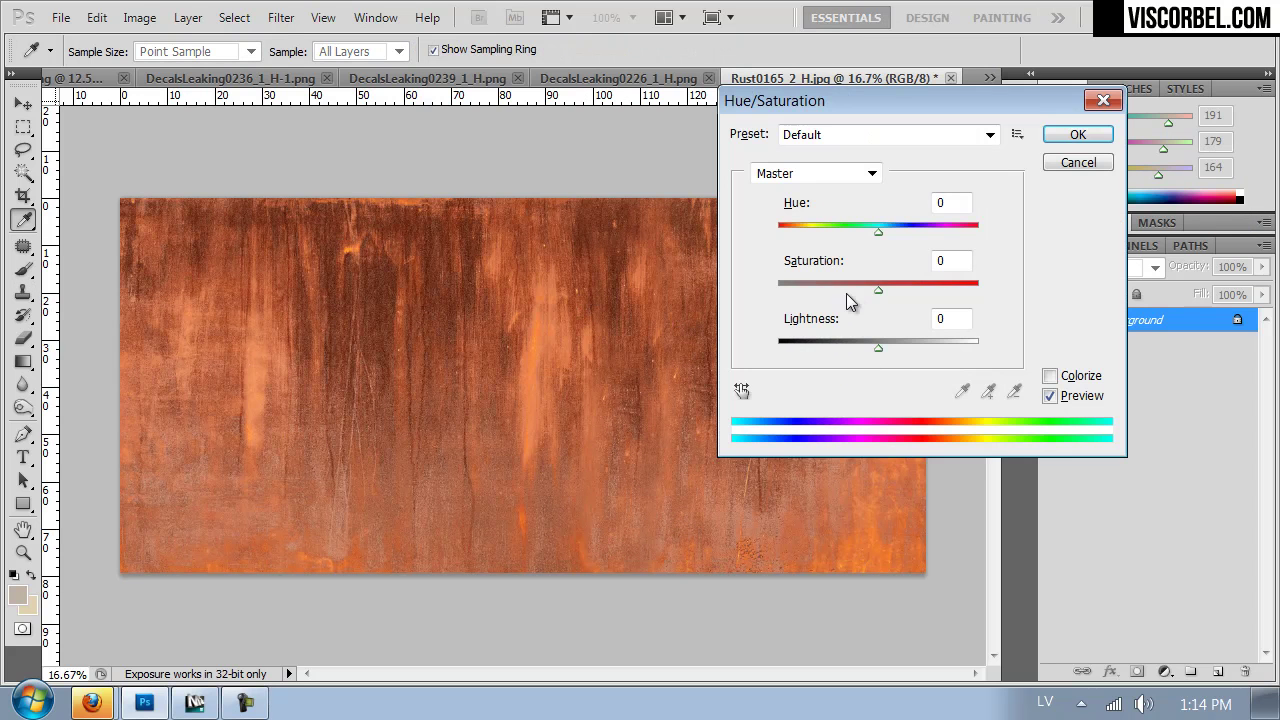
drag(875, 352, 866, 346)
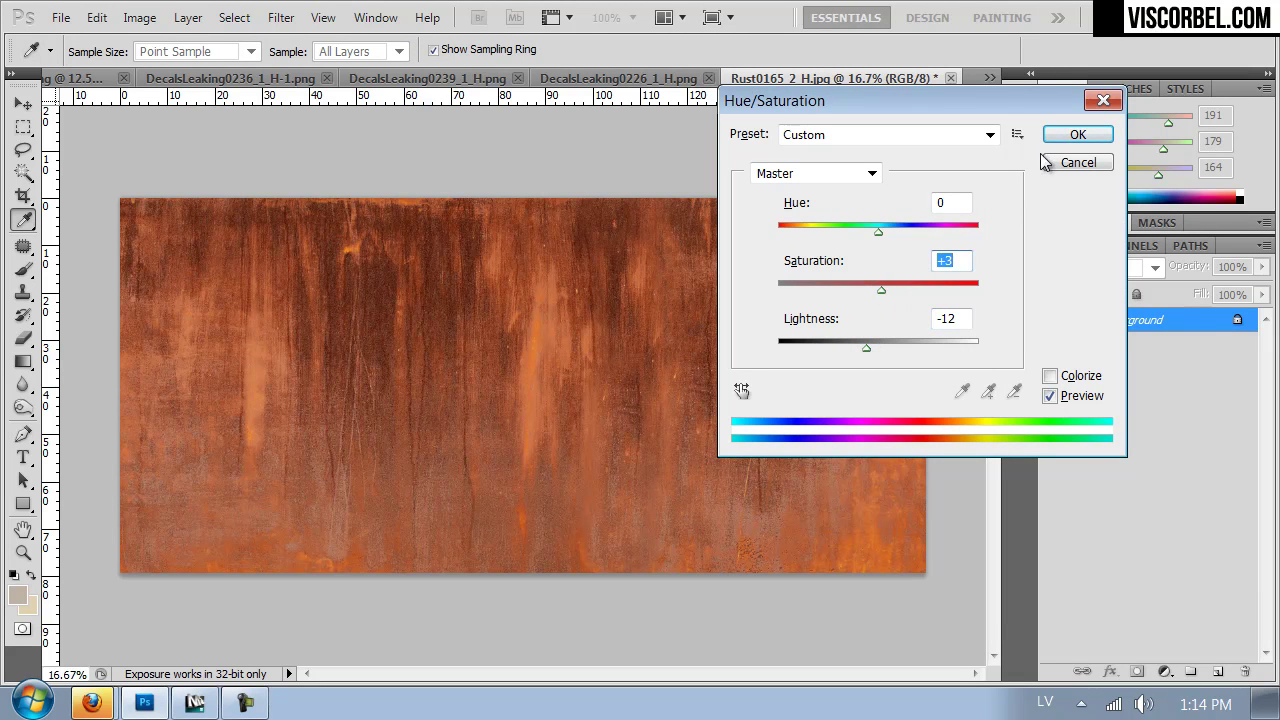
click(1074, 138)
key(s)
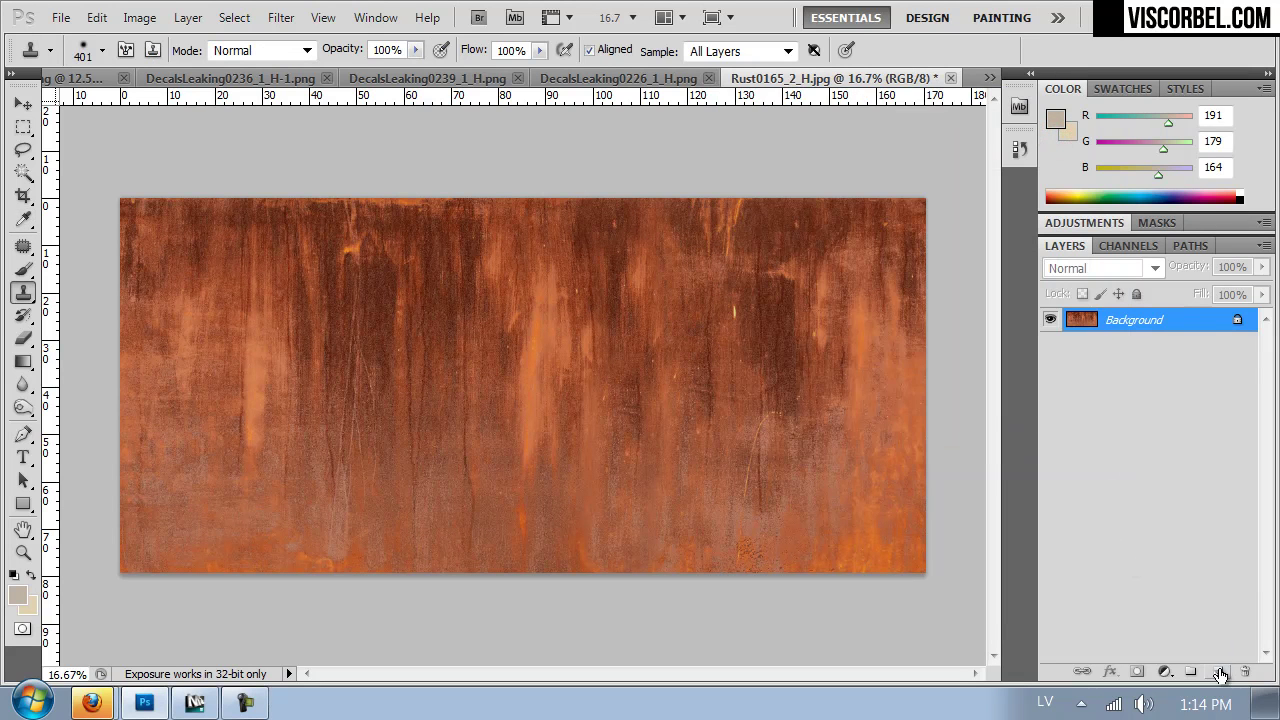
Add a new layer and fill it with a dark reddish brown (117, 55, 33) sampled from the rust
click(1218, 672)
drag(23, 361, 110, 381)
alt+click(338, 216)
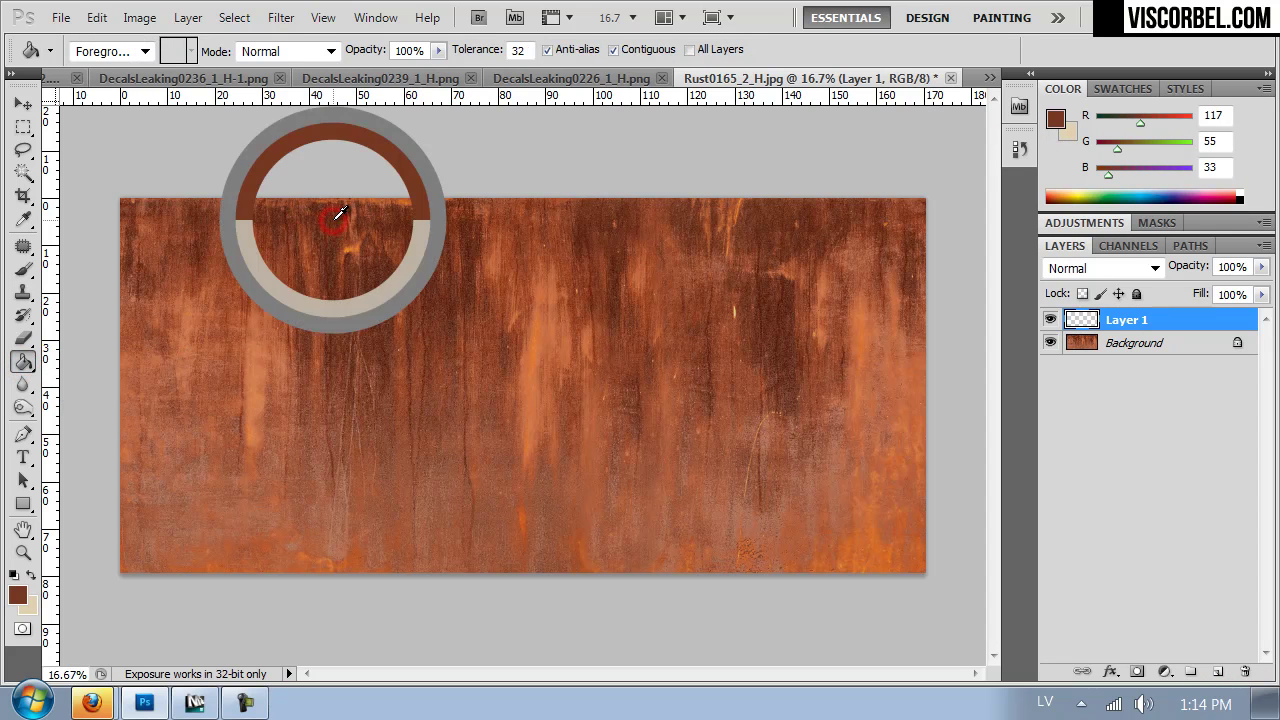
click(447, 241)
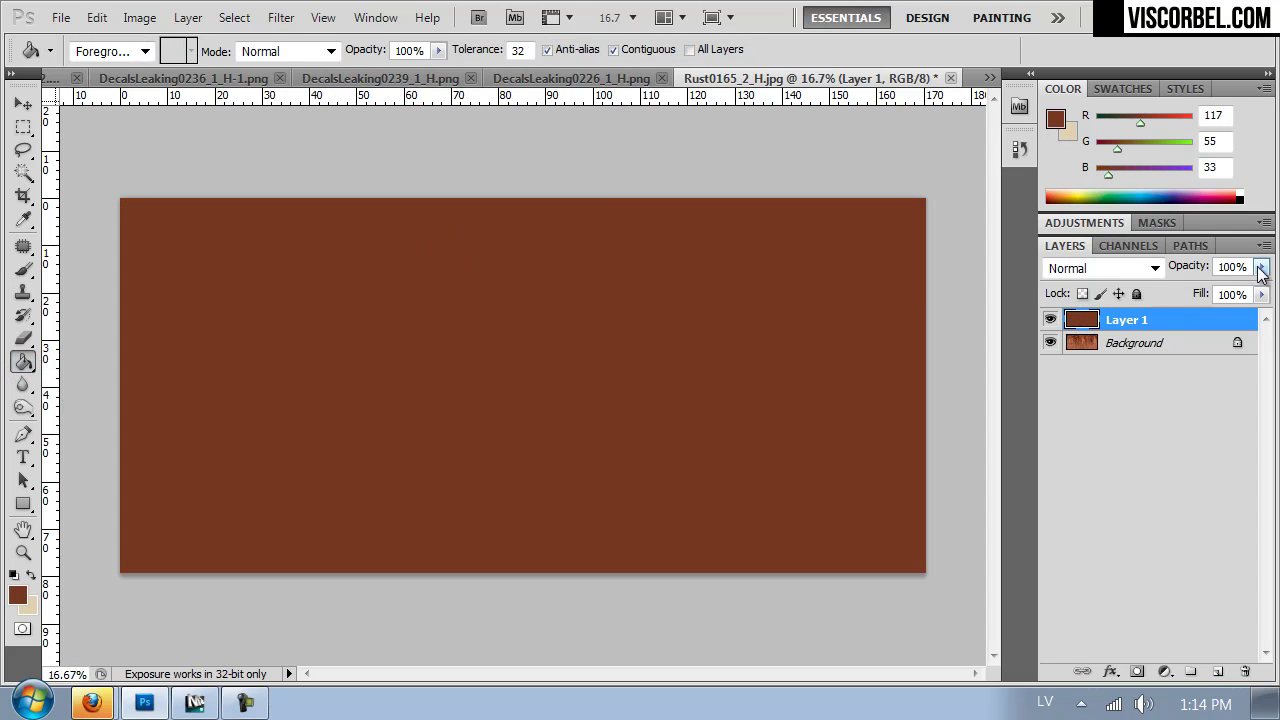
Try out blend modes on the brown fill layer, from Multiply through Linear Dodge (Add) to Pin Light
click(1133, 277)
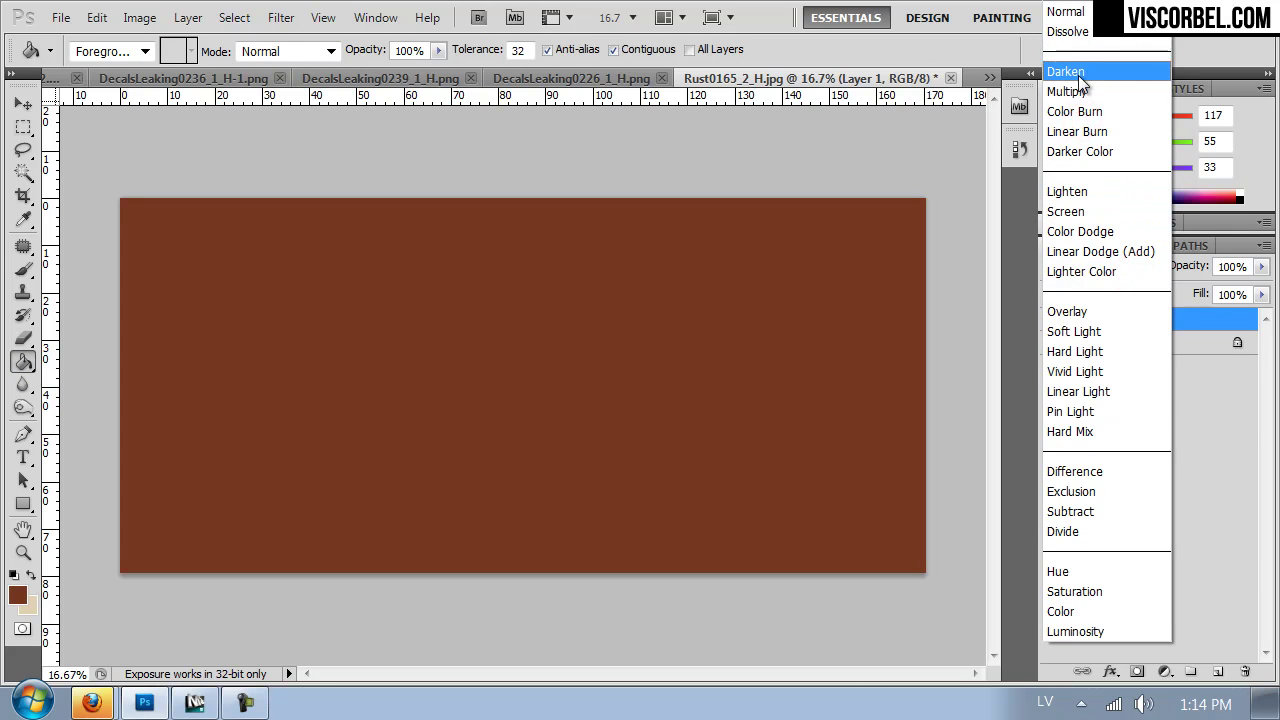
click(1078, 87)
key(Down)
key(Up)
key(Down)
key(Down)
key(Down)
key(Down)
key(Down)
key(Down)
key(Down)
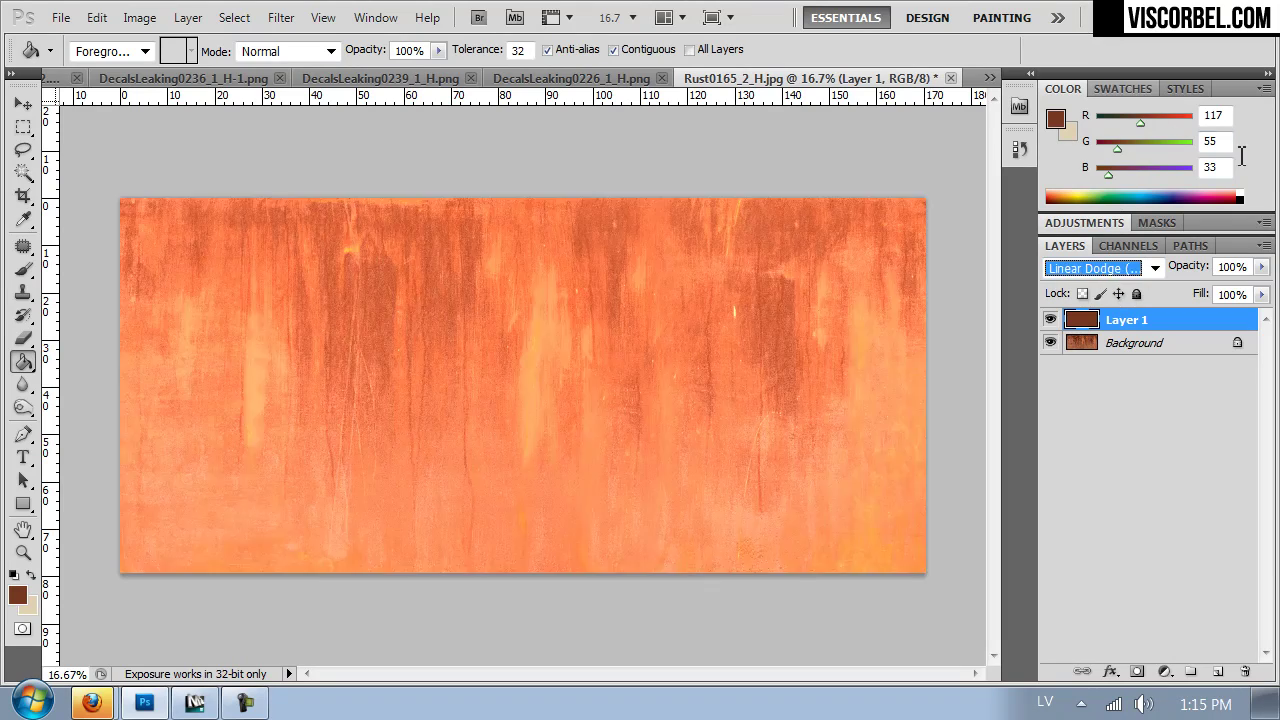
key(Down)
key(Down)
key(Down)
key(Down)
key(Down)
key(Down)
key(Down)
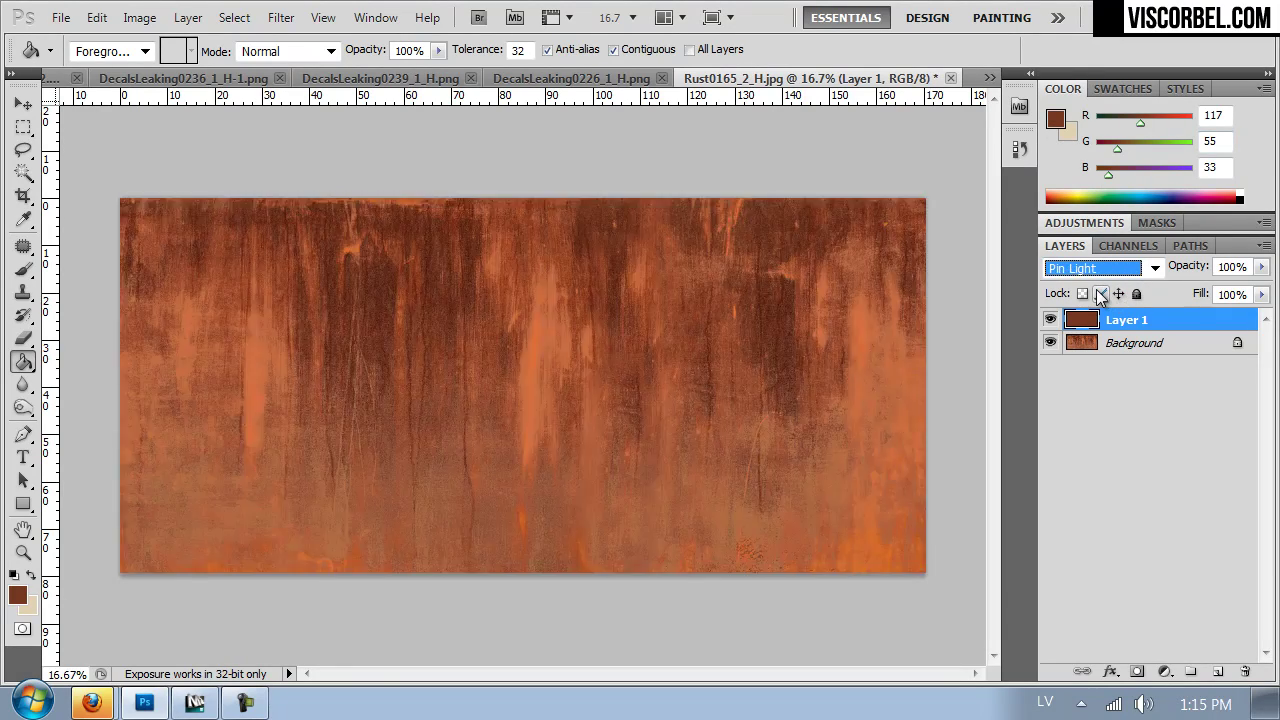
key(Down)
key(Up)
key(Up)
key(Up)
key(Up)
Set the brown layer's blend mode to Multiply, compare with the layer hidden, and reduce its opacity to 69%
click(1098, 268)
click(1099, 88)
key(Down)
key(Up)
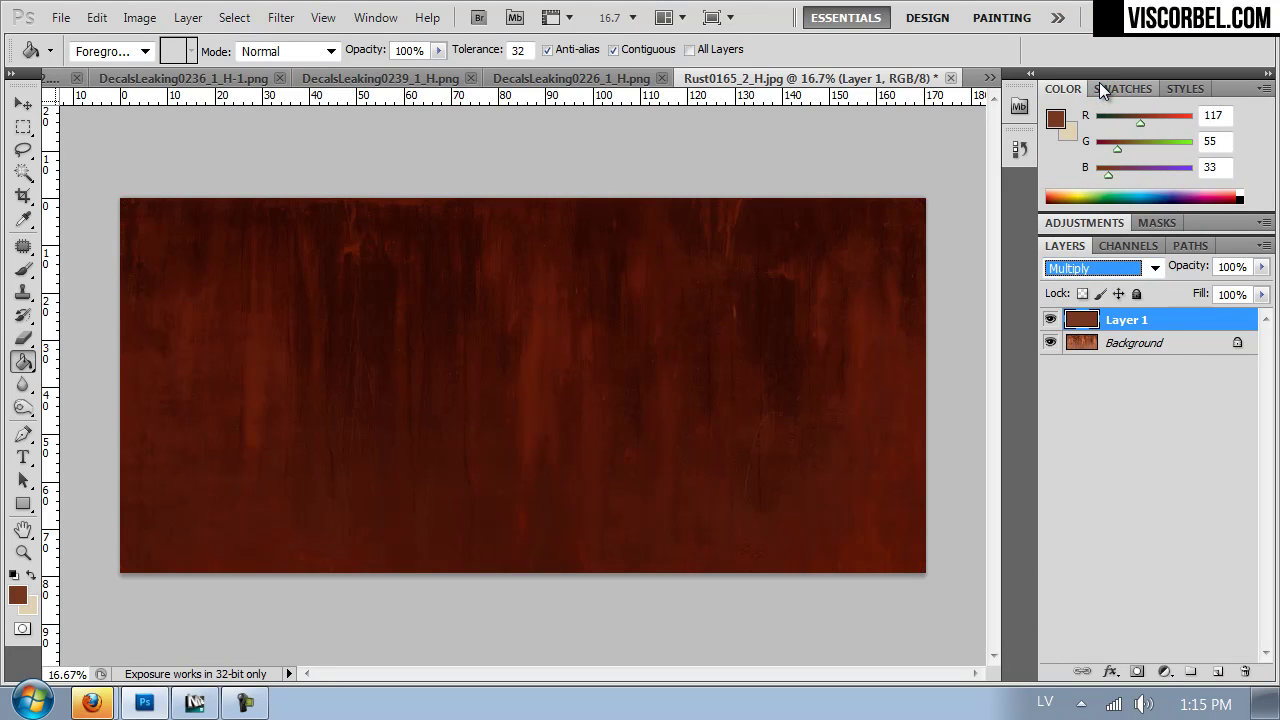
click(1050, 320)
click(1050, 320)
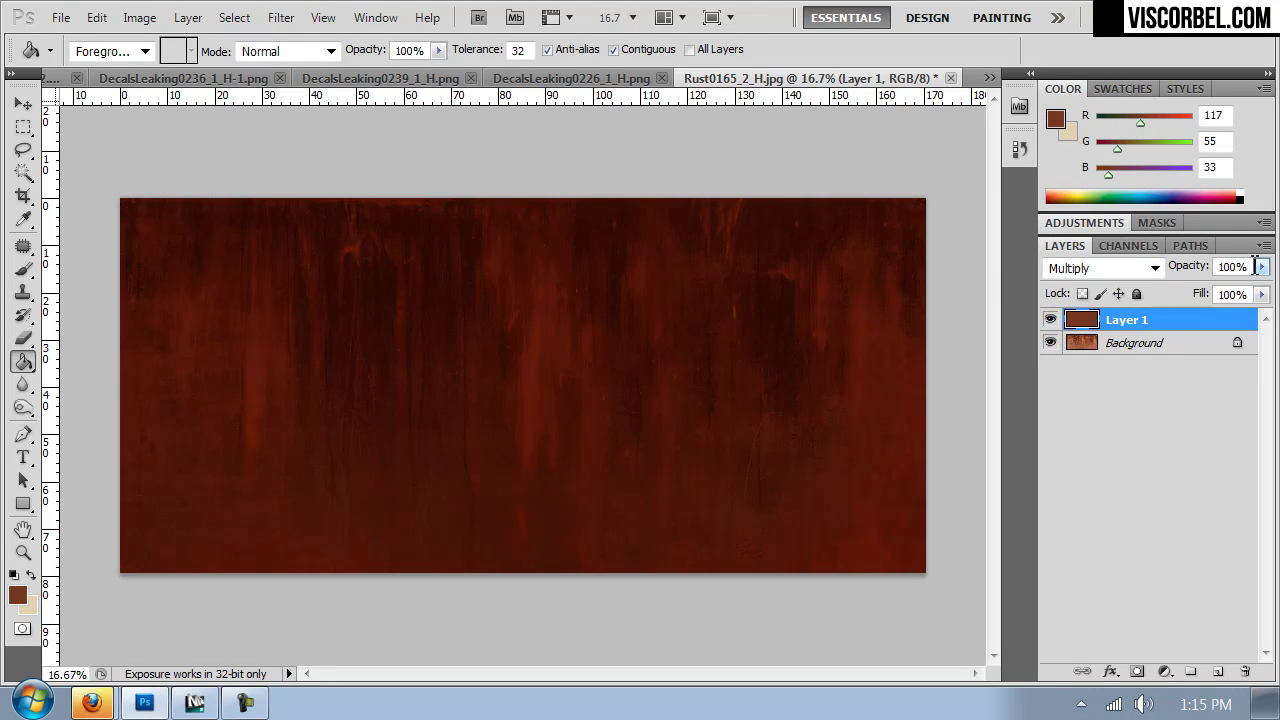
drag(1261, 268, 1232, 290)
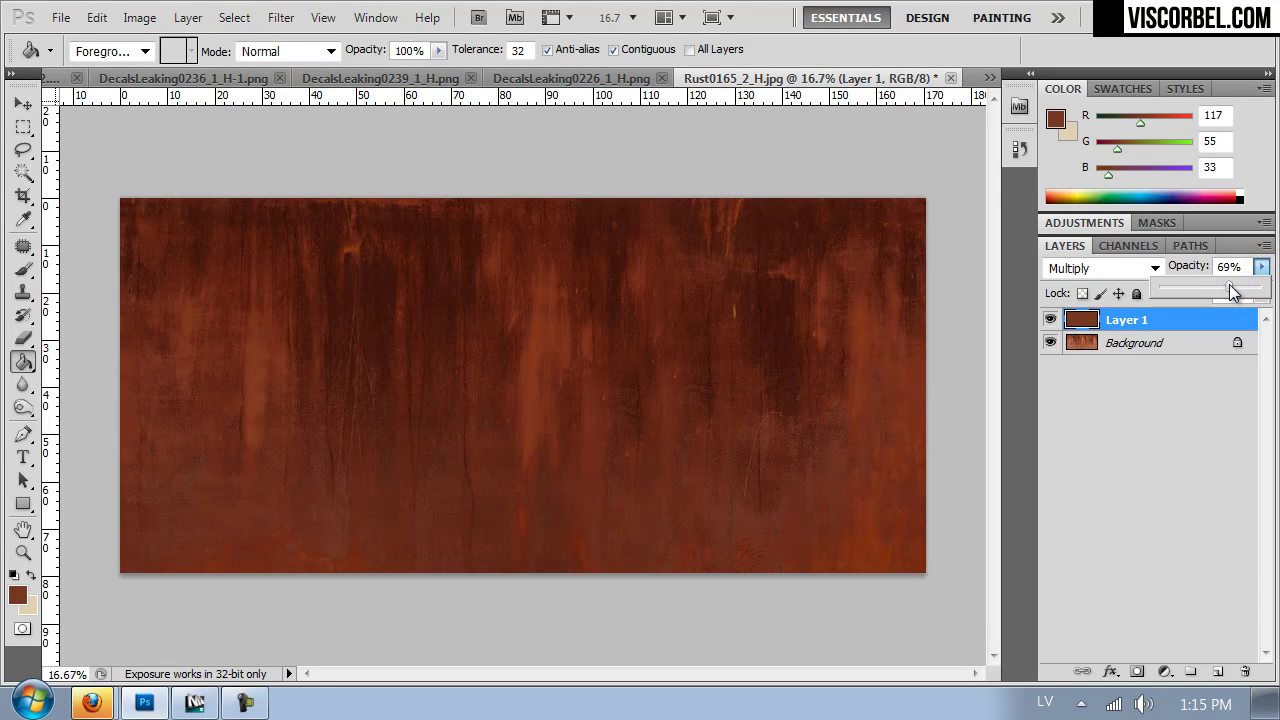
Merge the brown layer down and save the image in PNG format as Rust in the VOL2 Textures folder
key(ctrl+e)
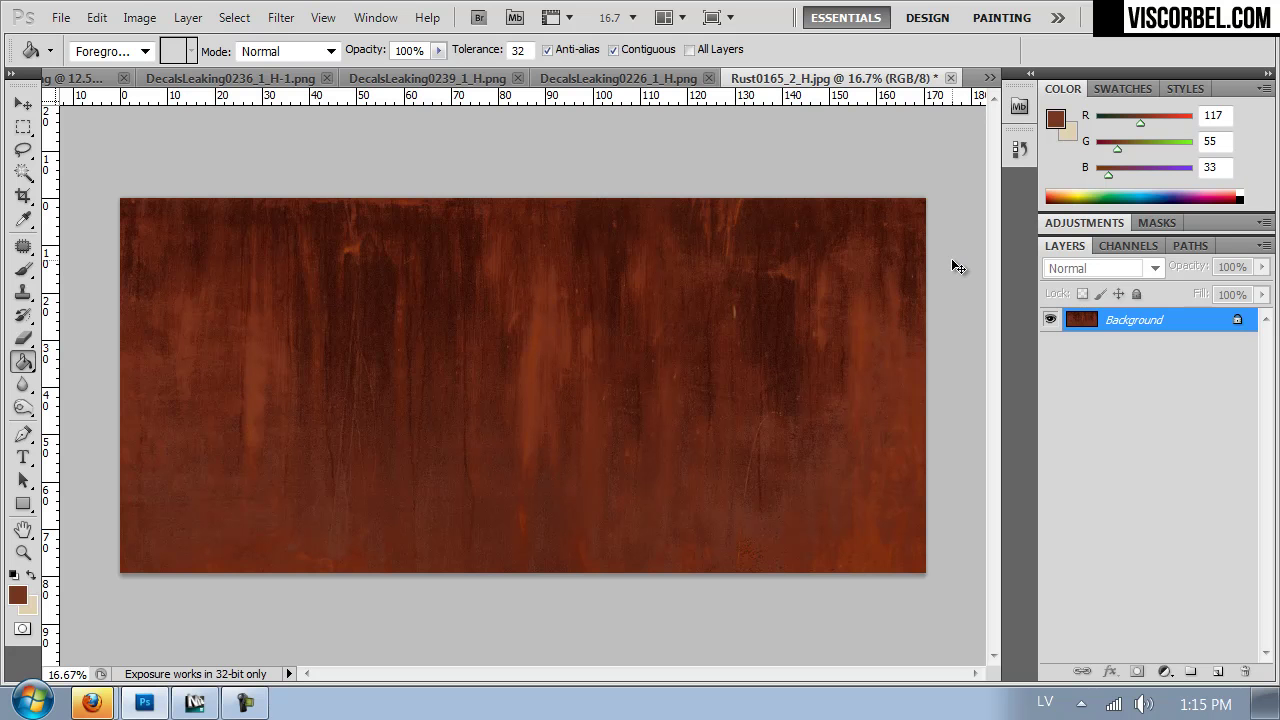
key(ctrl+shift+s)
click(41, 211)
double_click(212, 142)
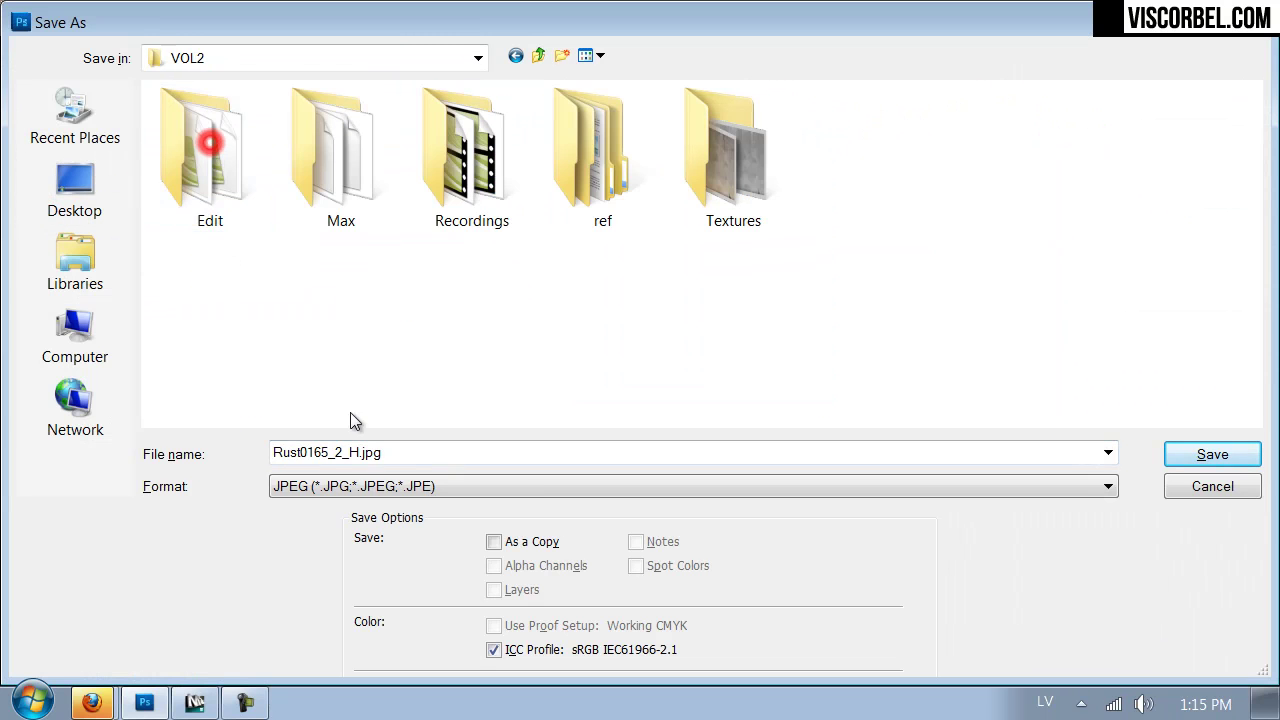
click(361, 492)
click(361, 494)
click(361, 490)
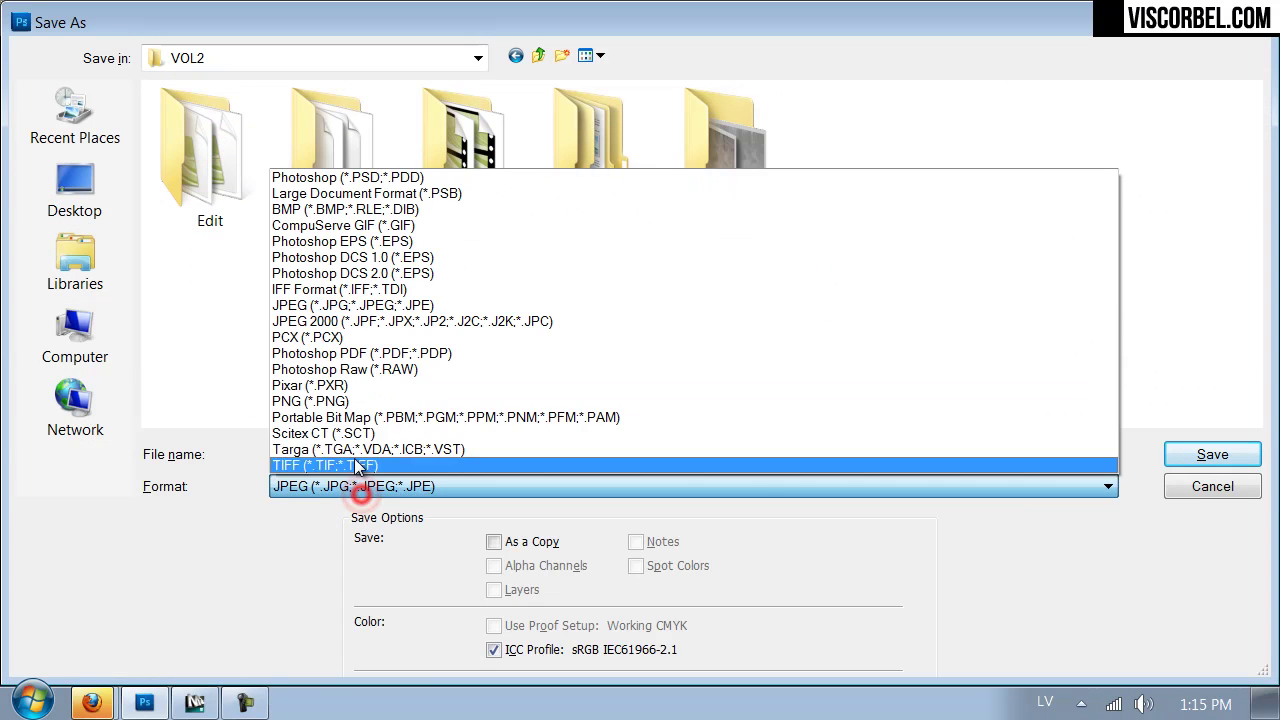
click(340, 402)
double_click(749, 165)
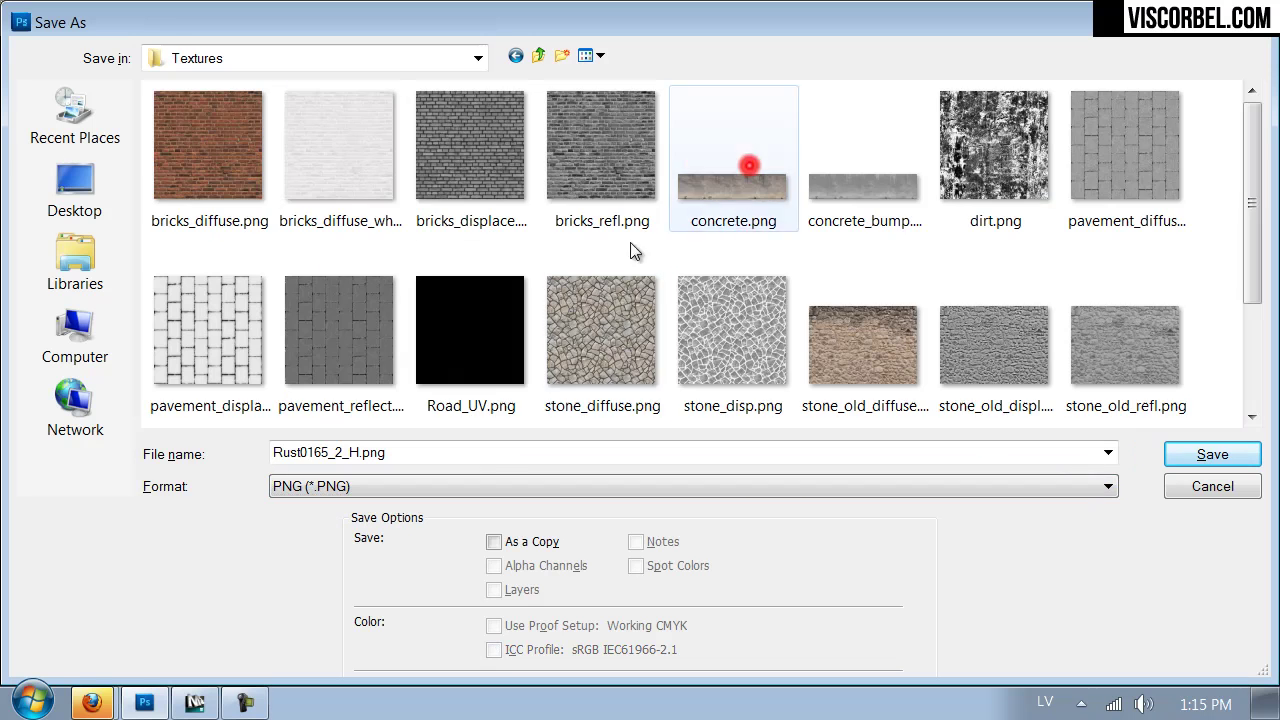
double_click(486, 452)
text(Road)
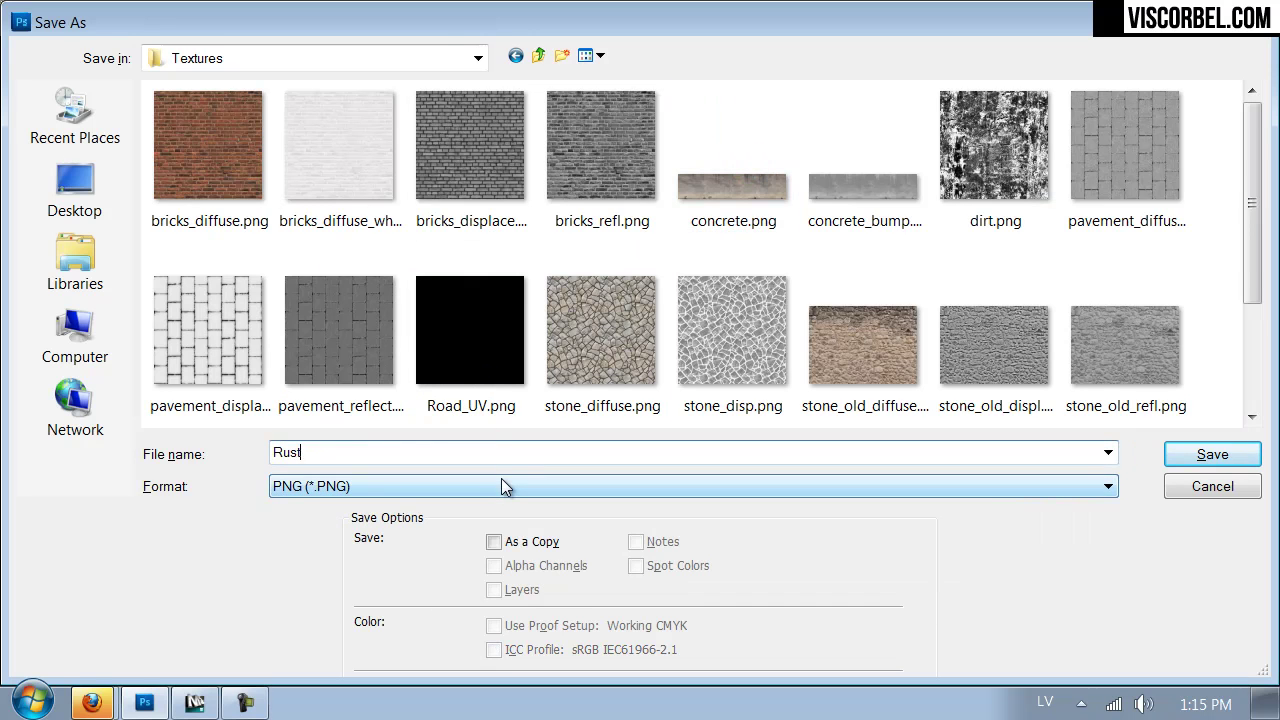
key(Return)
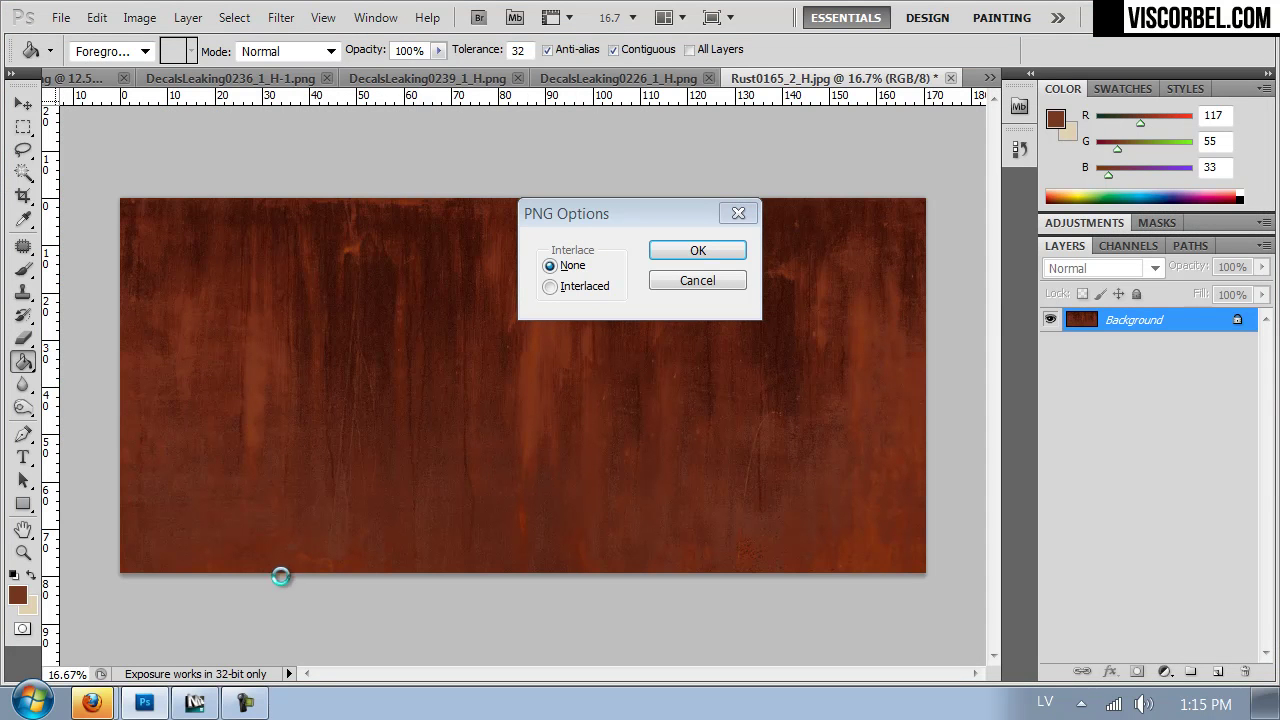
Switch to 3ds Max and set up the unused pale green material slot as a new VRayMtl named Rust
click(194, 703)
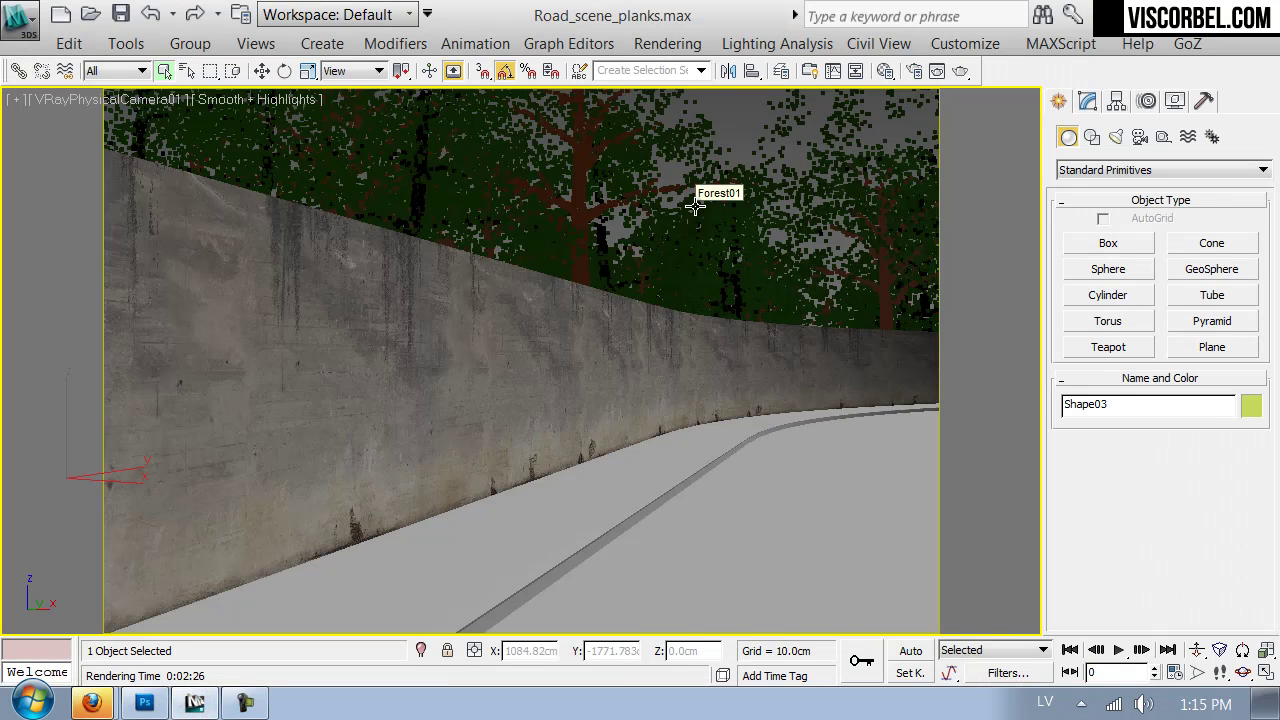
key(m)
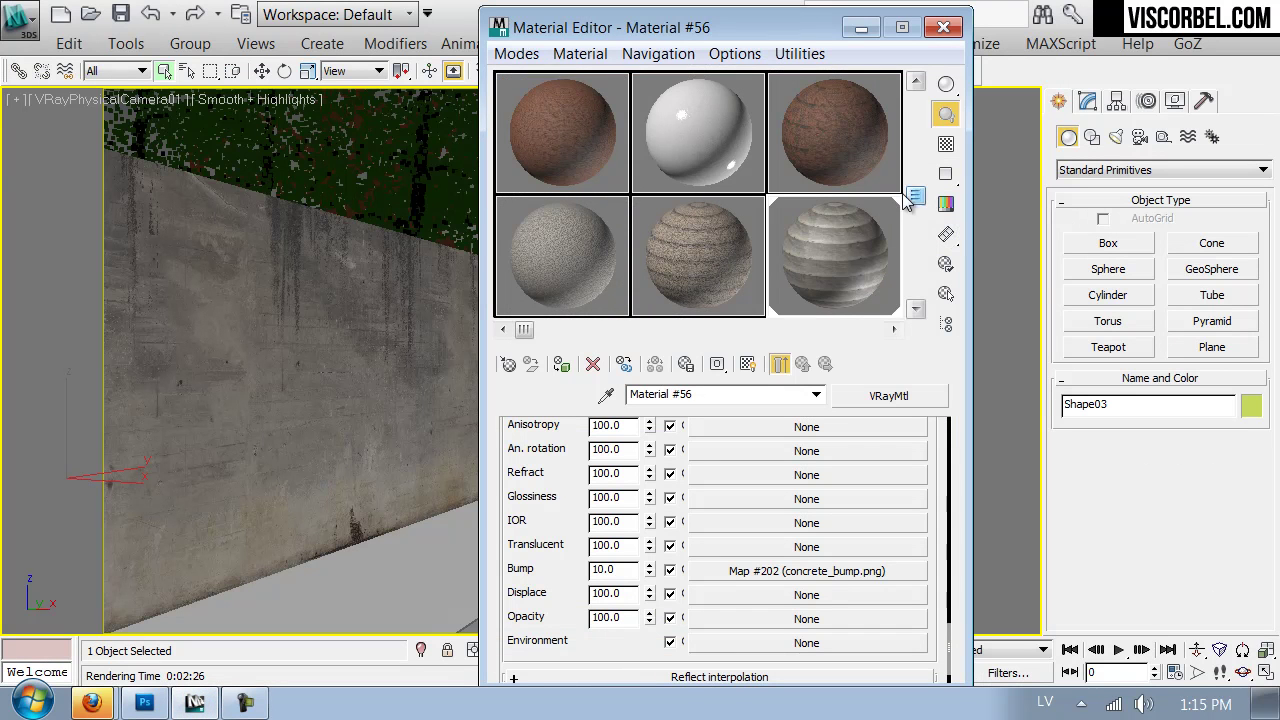
drag(922, 203, 920, 289)
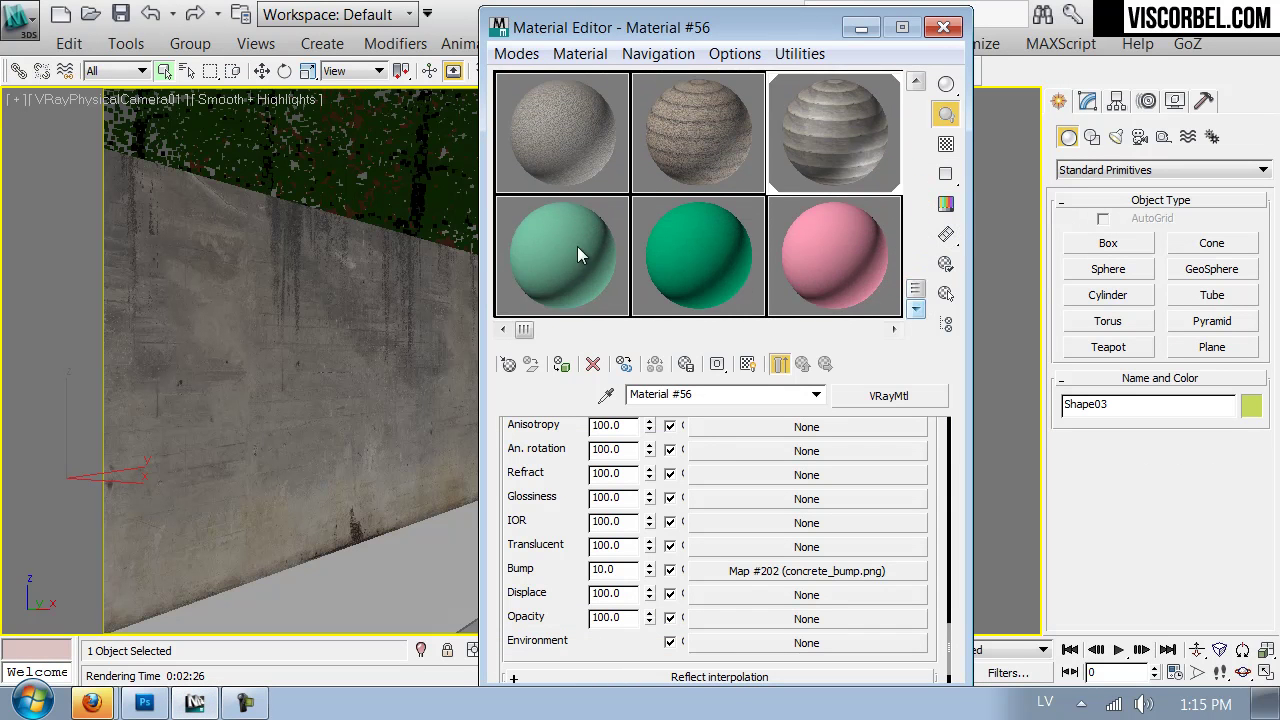
click(541, 243)
click(509, 365)
double_click(782, 514)
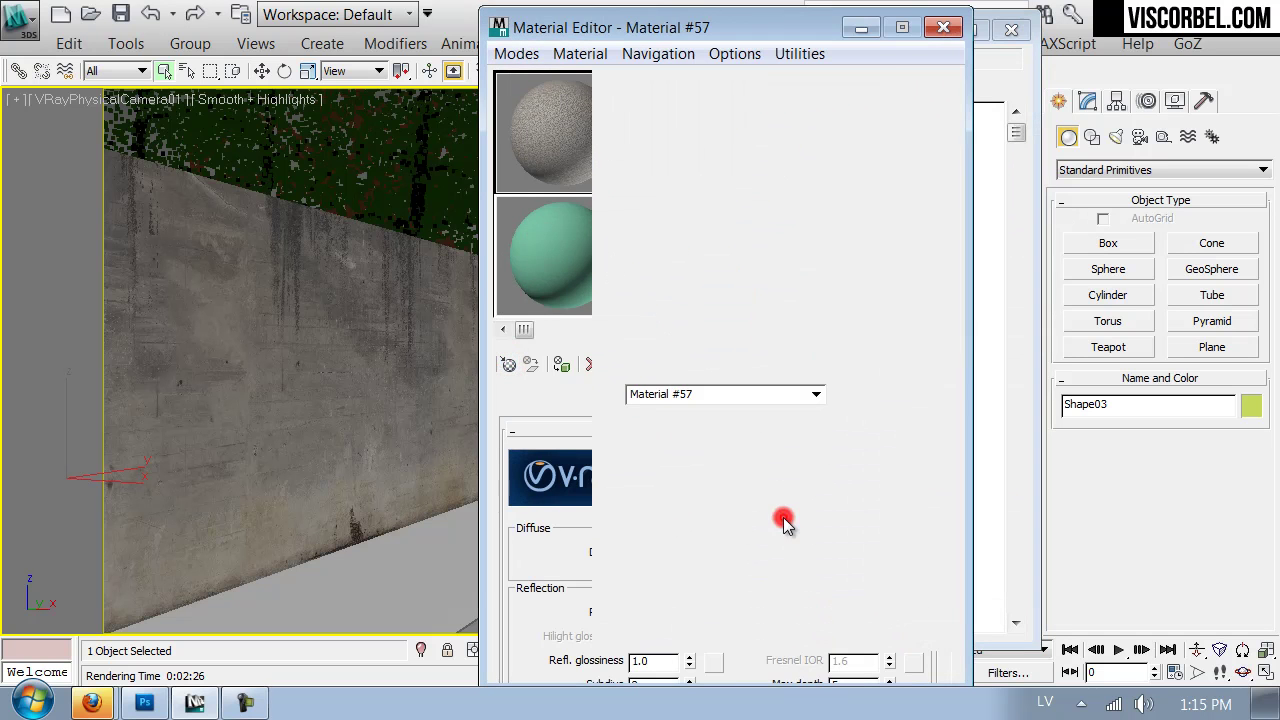
text(Rust)
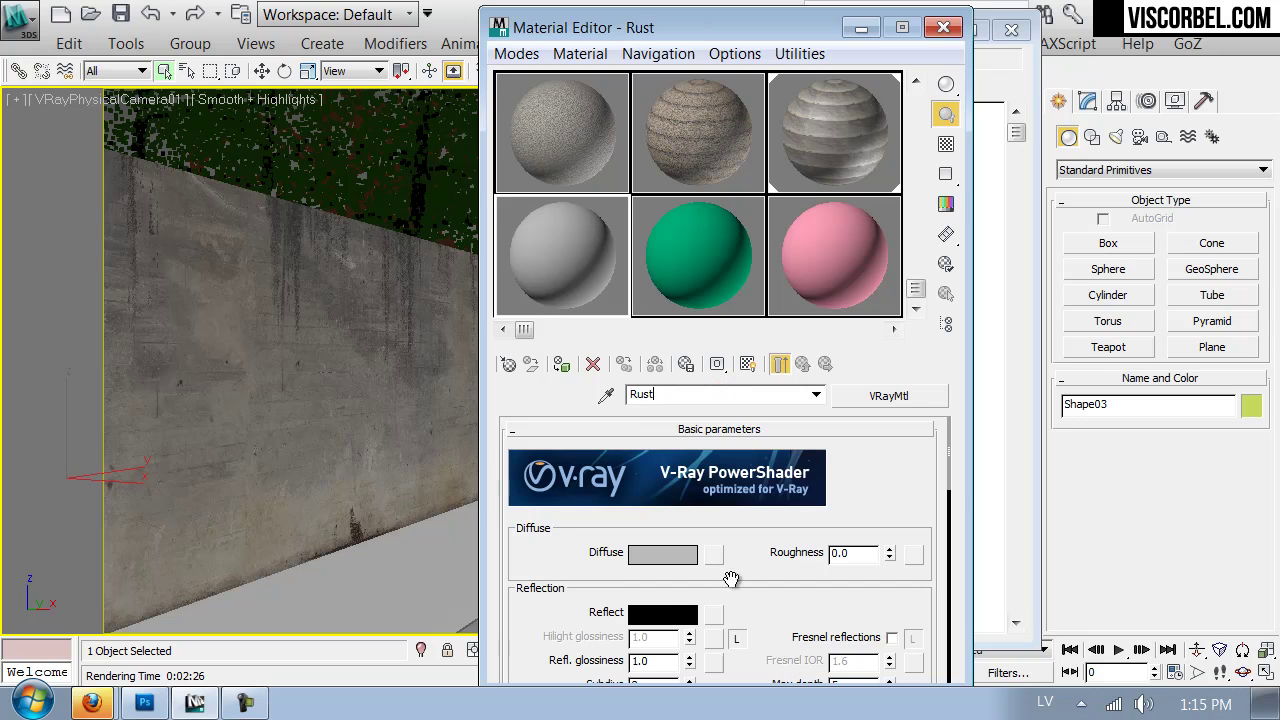
Load Rust.png as the Rust material's diffuse bitmap, show it in the viewport, and assign the material to the wall
click(716, 553)
double_click(645, 176)
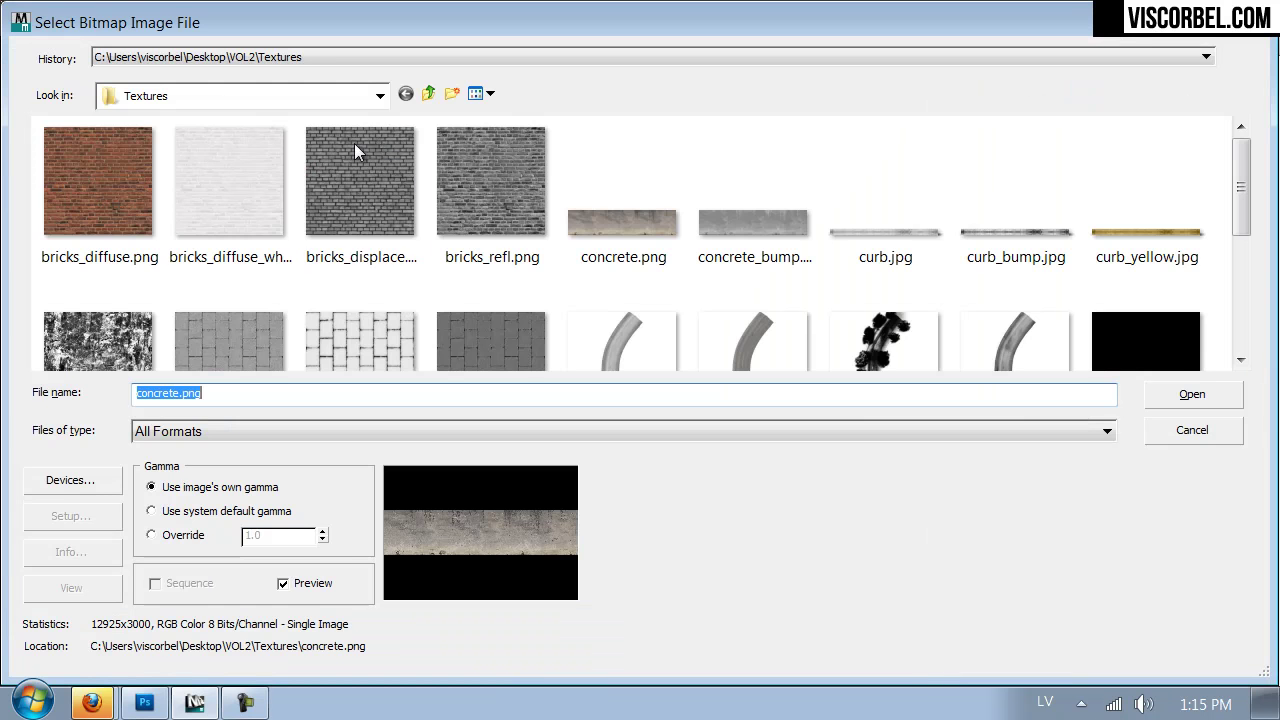
click(439, 209)
scroll(439, 209, down, 3)
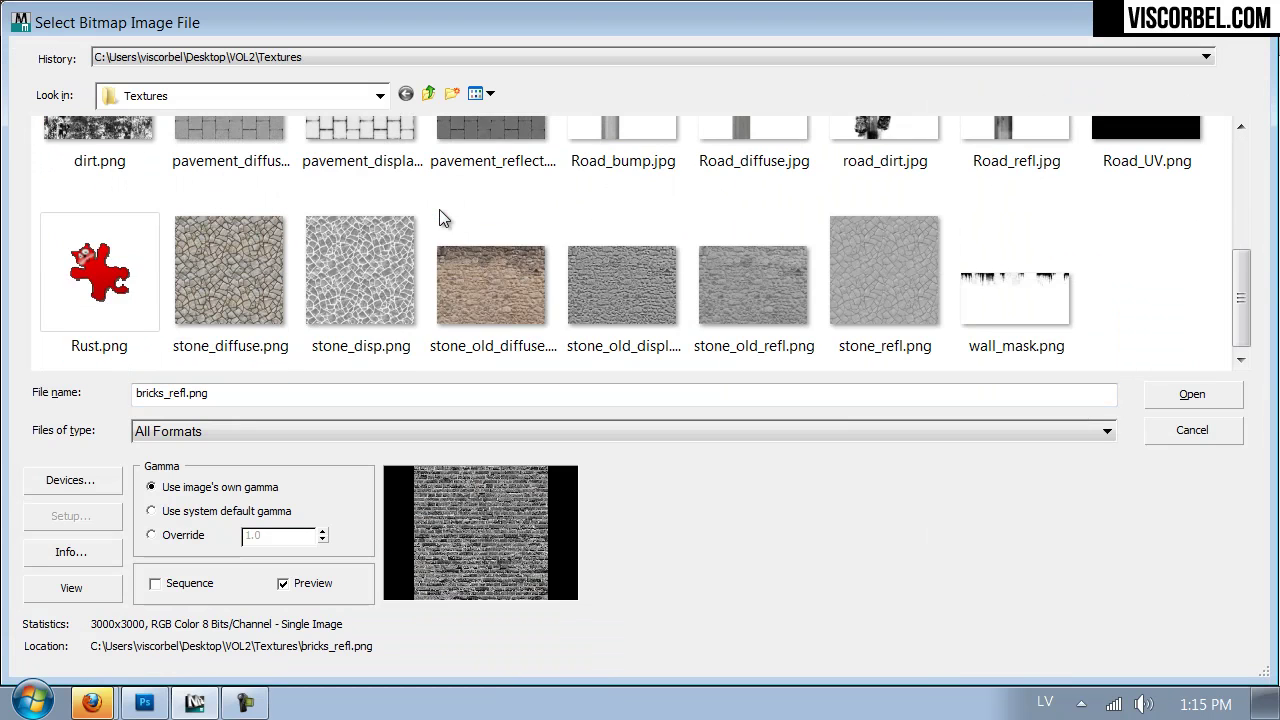
double_click(110, 262)
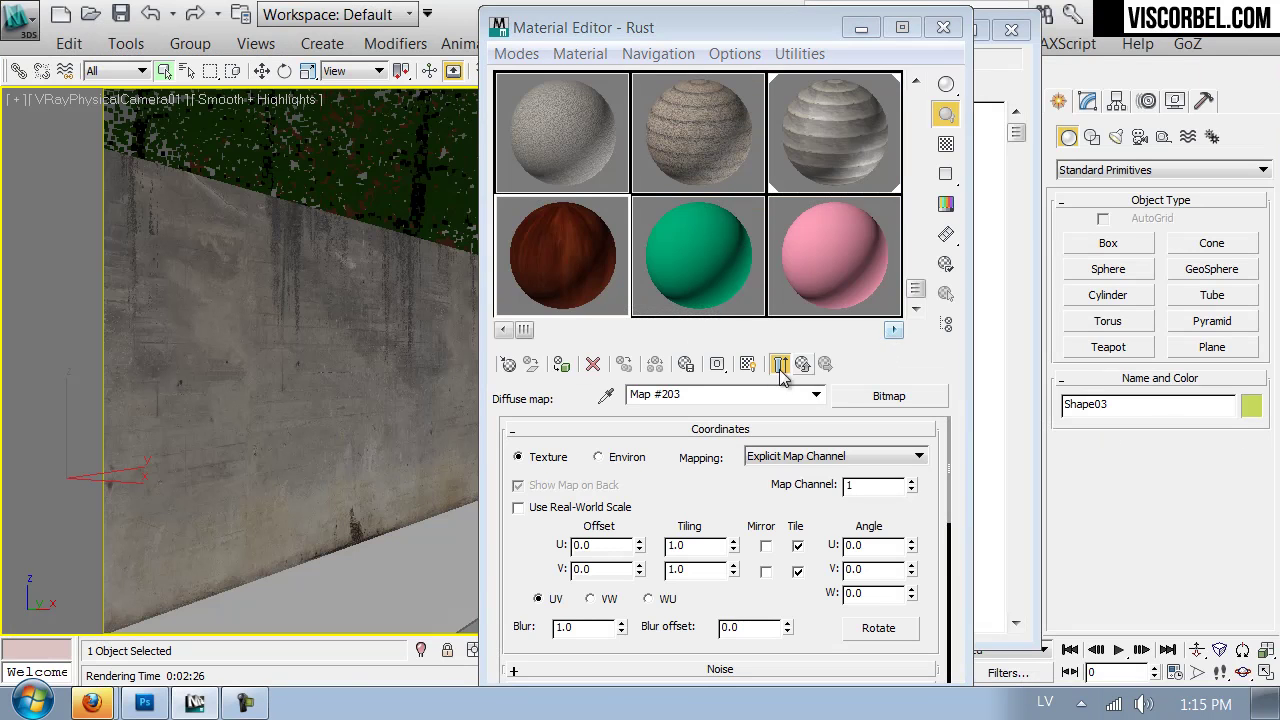
click(749, 365)
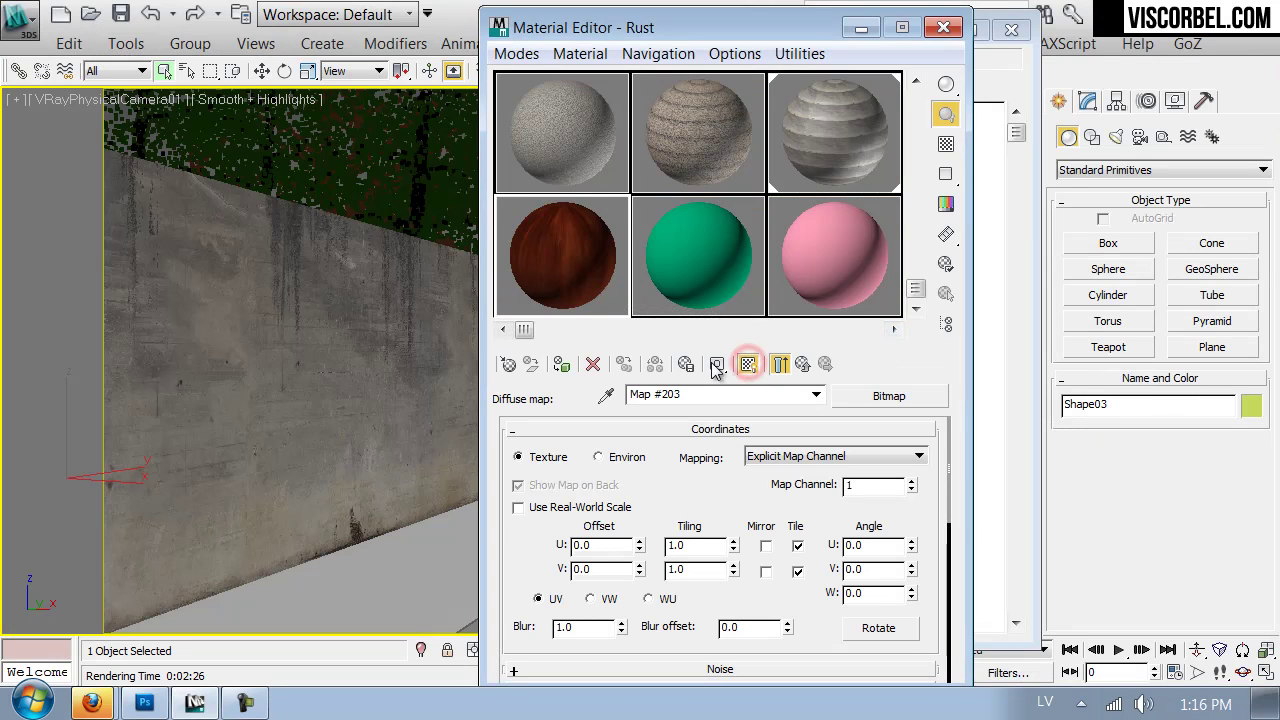
drag(549, 277, 352, 336)
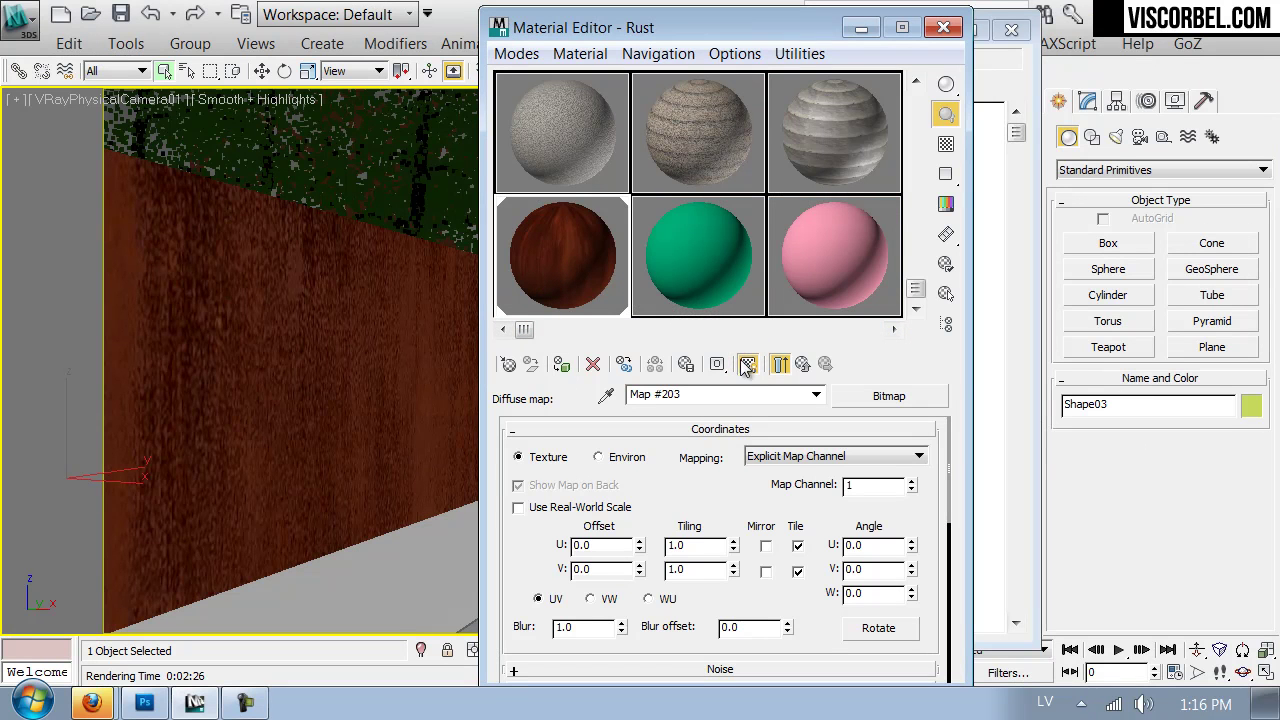
Set the rust bitmap's V tiling to 9.9 and V offset to -0.001 to fit it to the wall's height
drag(733, 568, 695, 488)
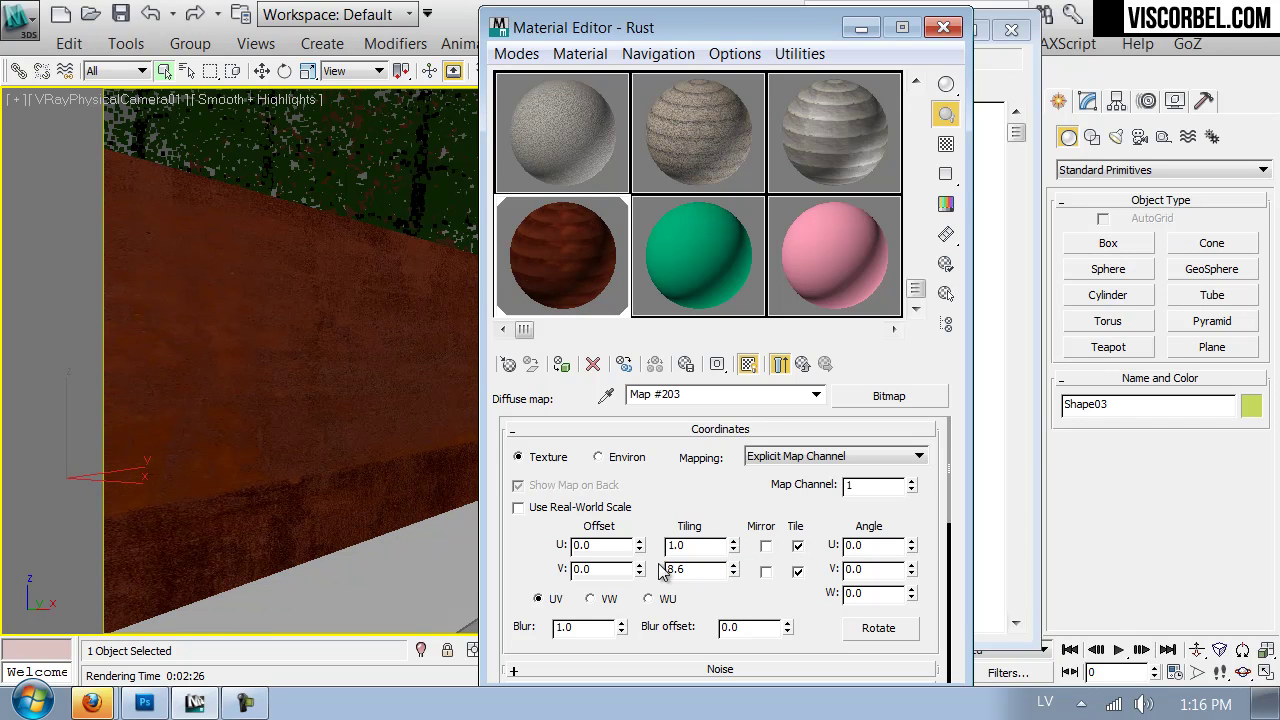
drag(734, 567, 734, 567)
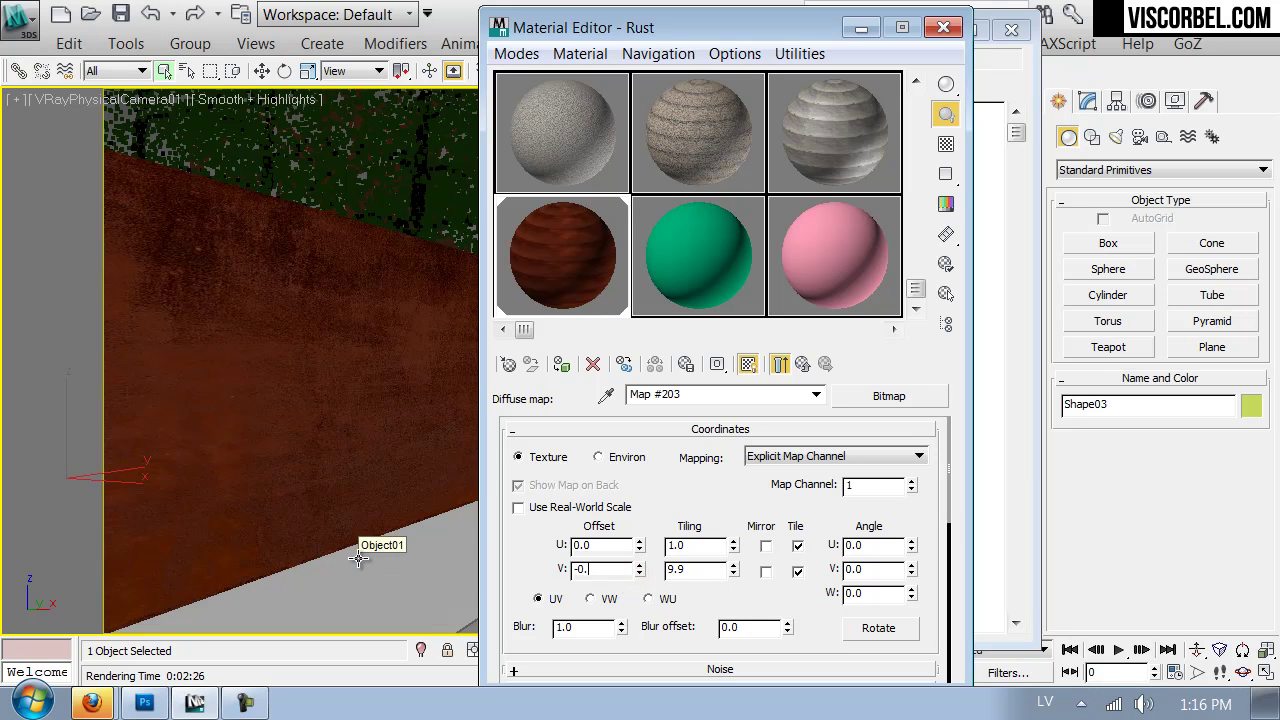
key(Return)
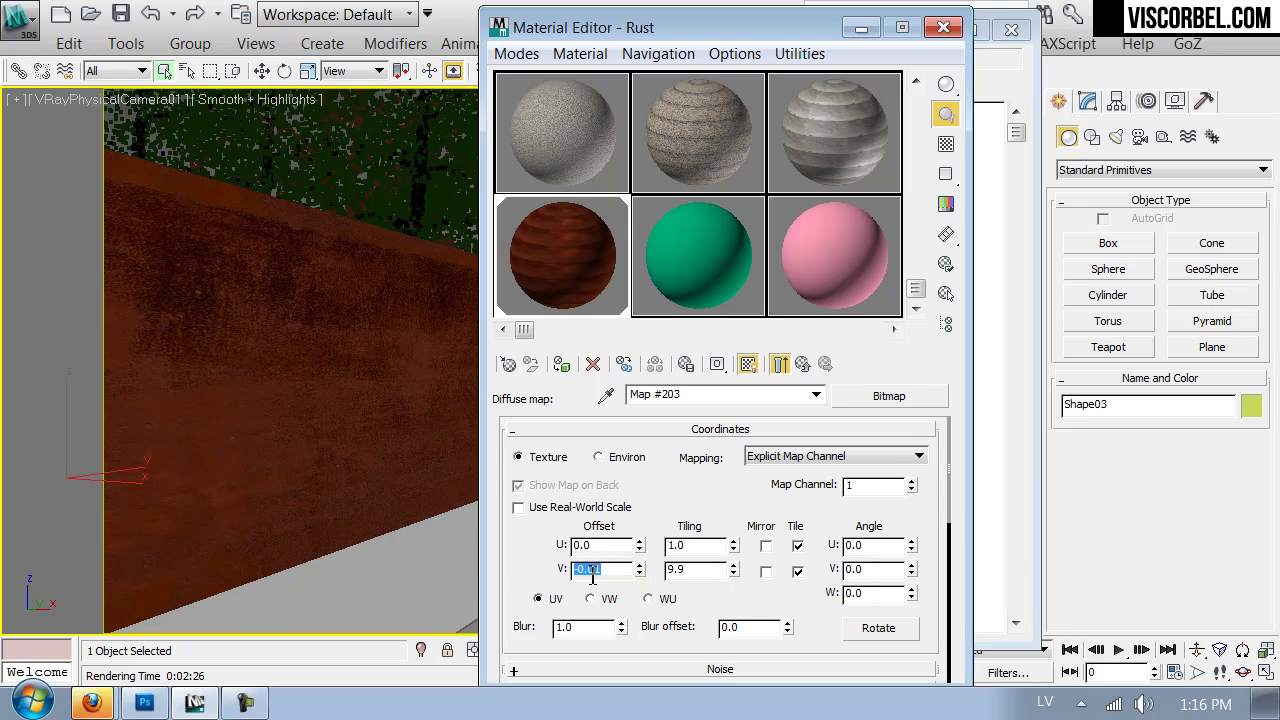
text(0)
key(Return)
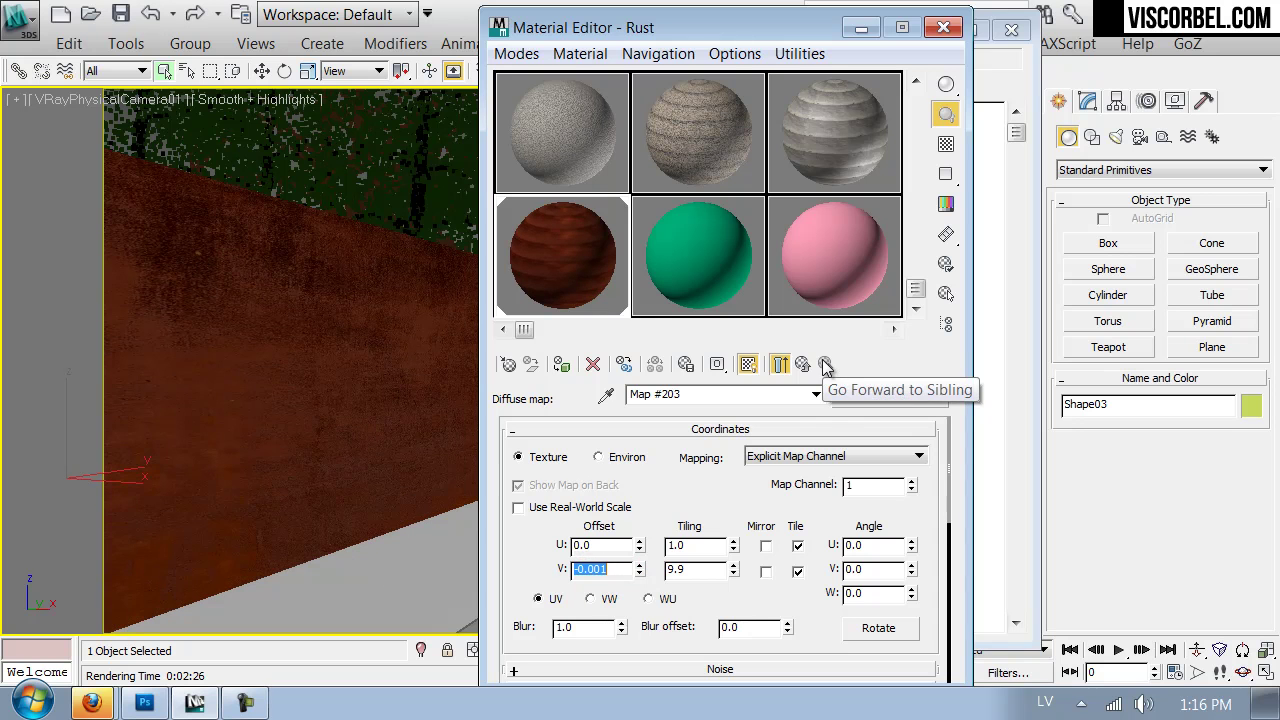
Set the rust bitmap's U tiling to 3.5 and close the Material Editor to check the whole wall
drag(736, 549, 733, 528)
drag(705, 25, 1145, 138)
drag(1207, 170, 826, 94)
drag(1085, 42, 738, 78)
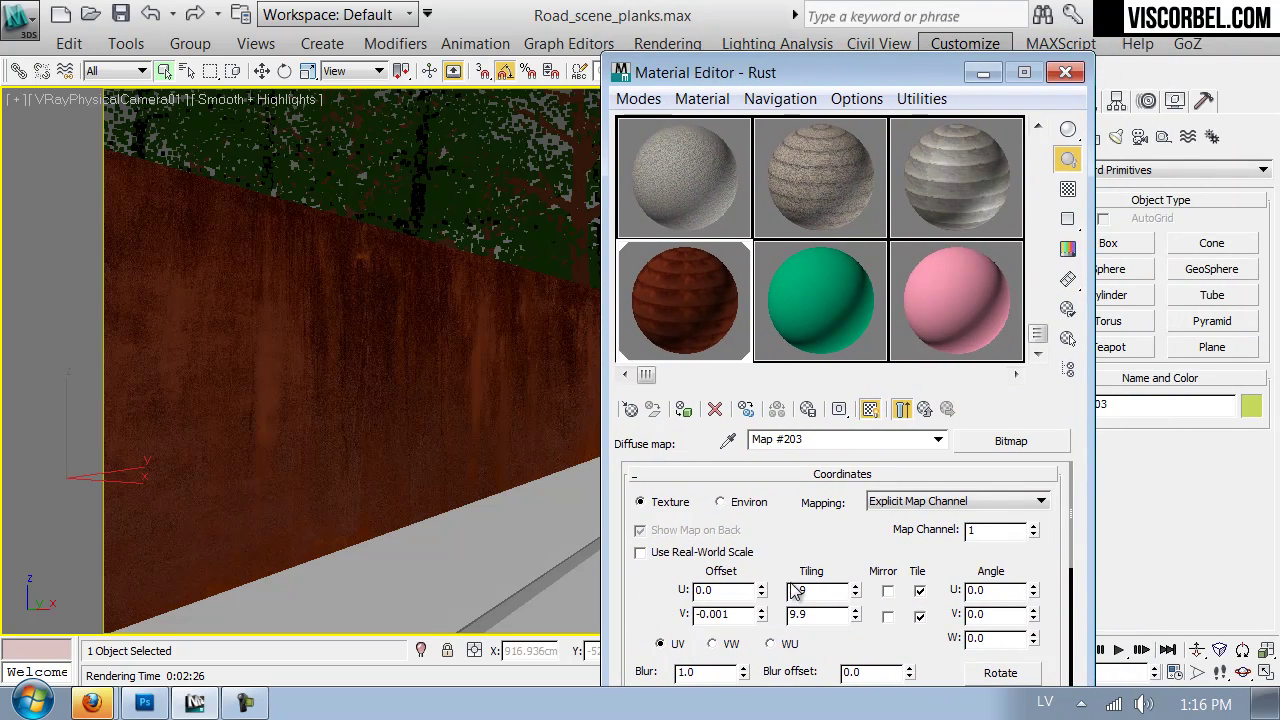
click(855, 587)
click(855, 587)
click(855, 587)
click(855, 587)
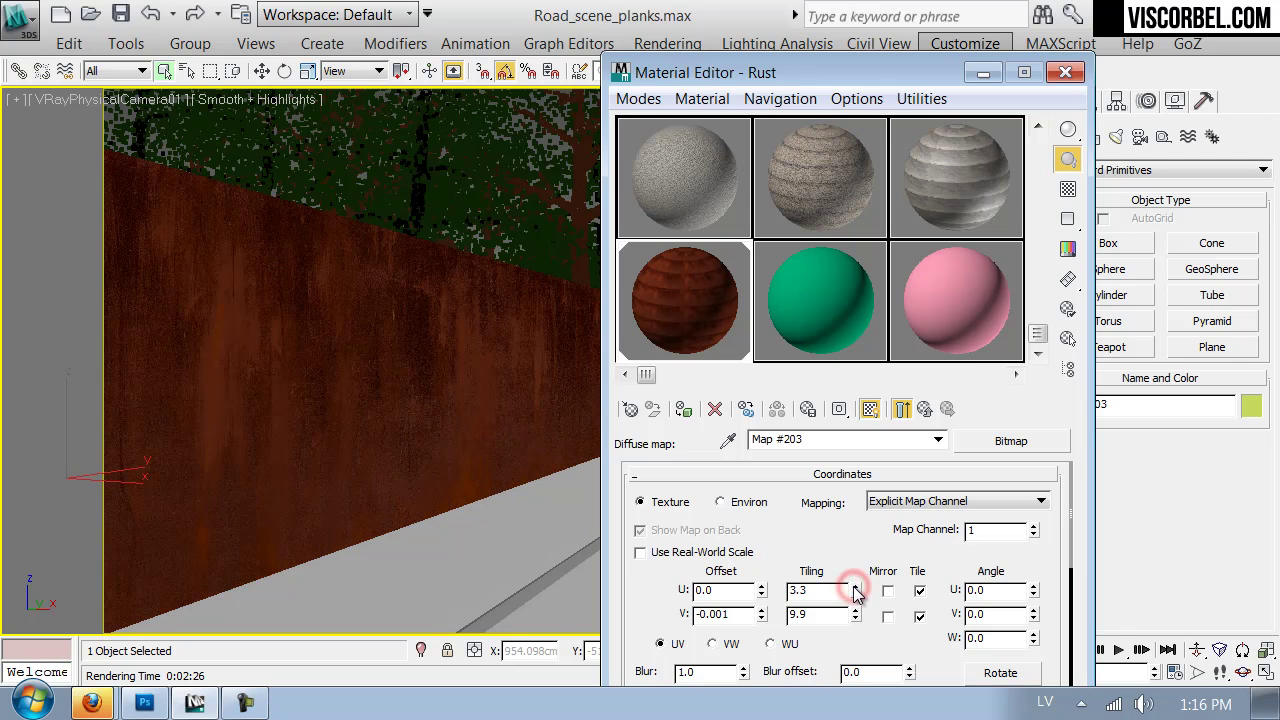
click(855, 587)
click(855, 587)
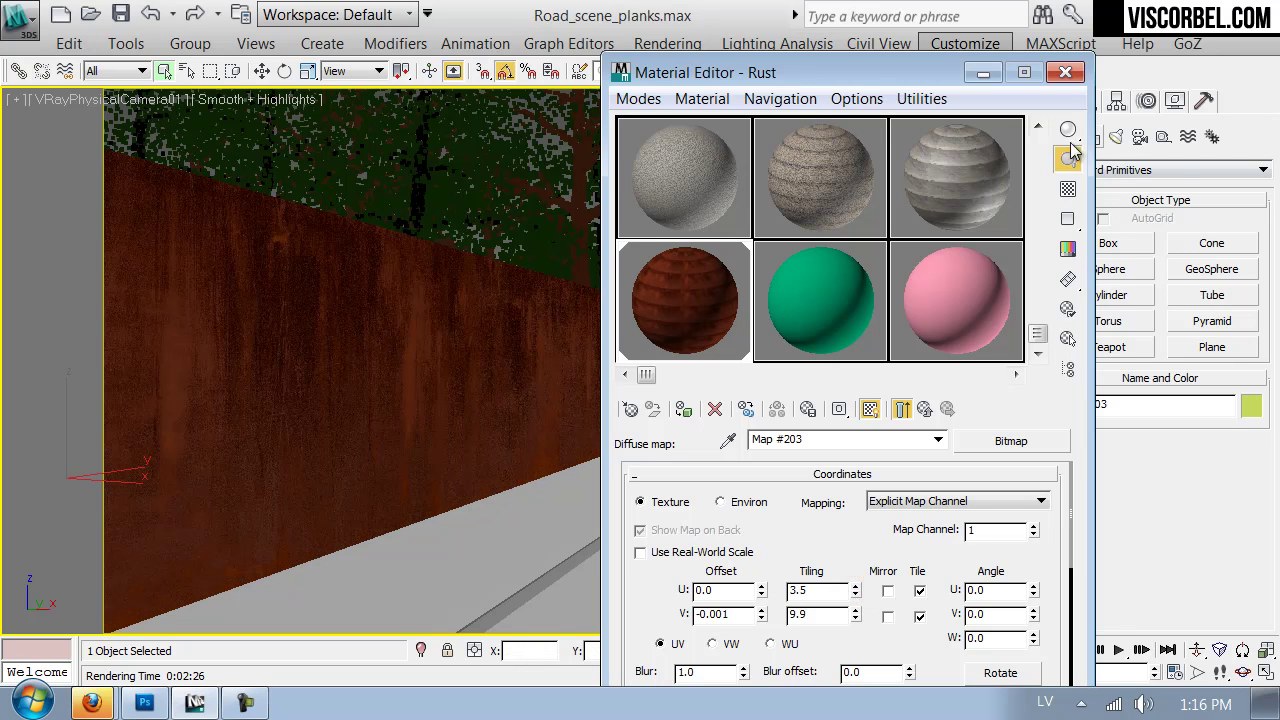
click(1065, 72)
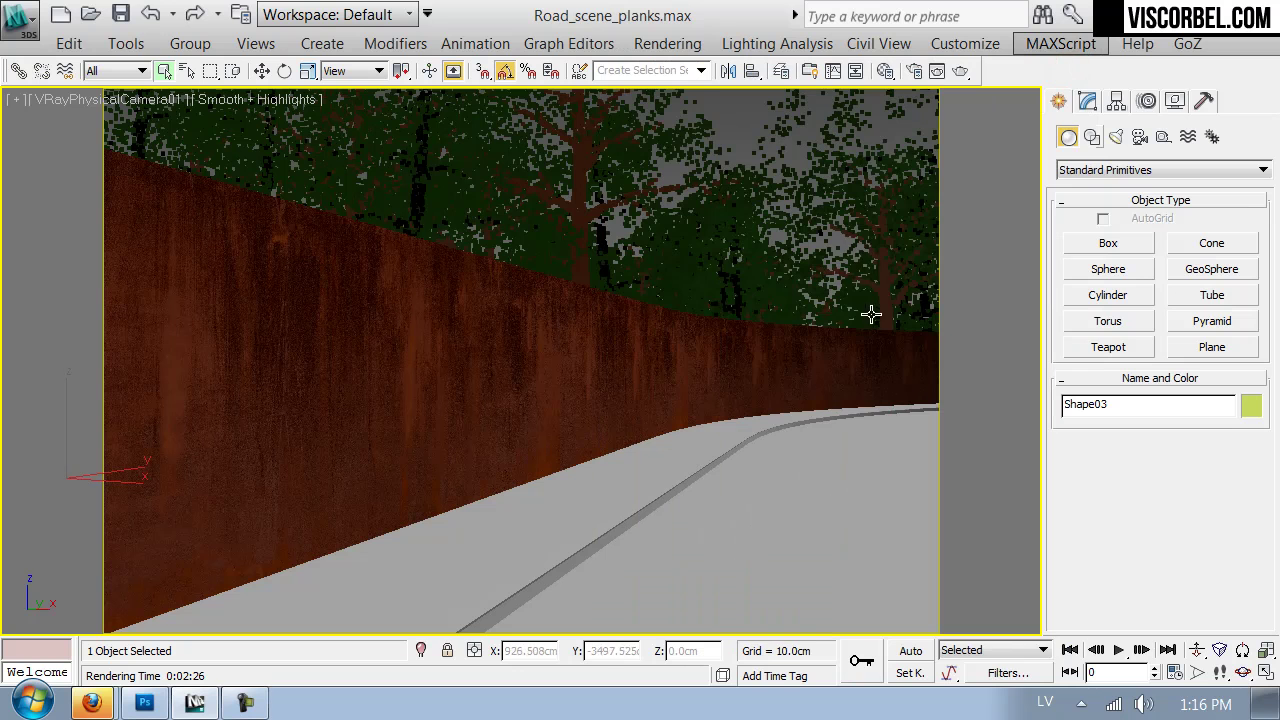
Reopen the Material Editor, then switch to Firefox and examine the rusty metal wall reference photo
key(m)
click(92, 703)
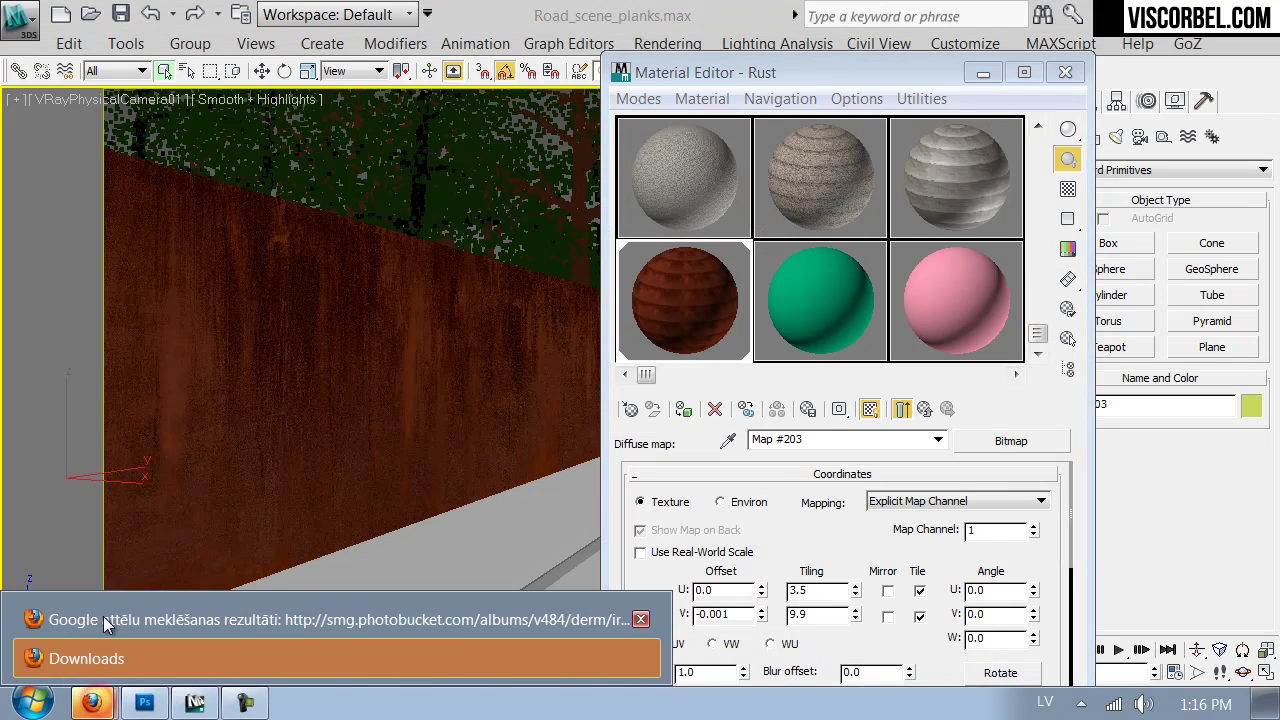
click(100, 605)
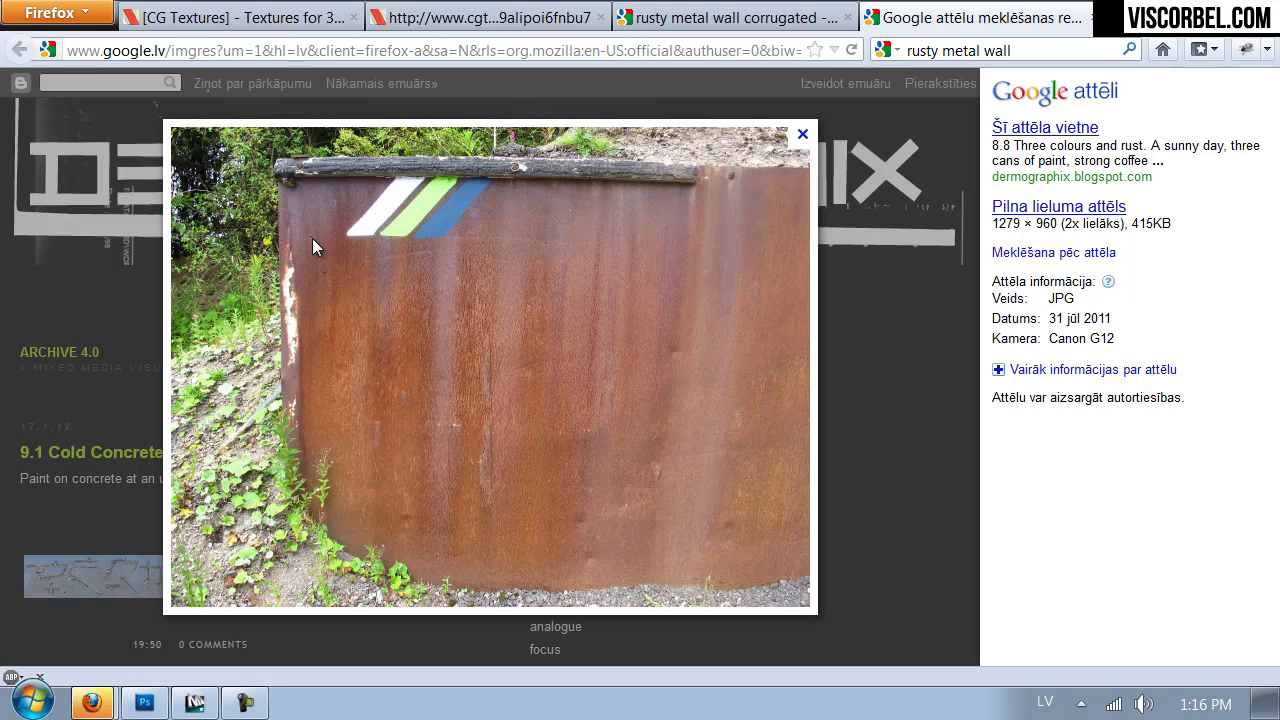
Switch to Photoshop and fully desaturate the rust texture with Hue/Saturation
click(144, 703)
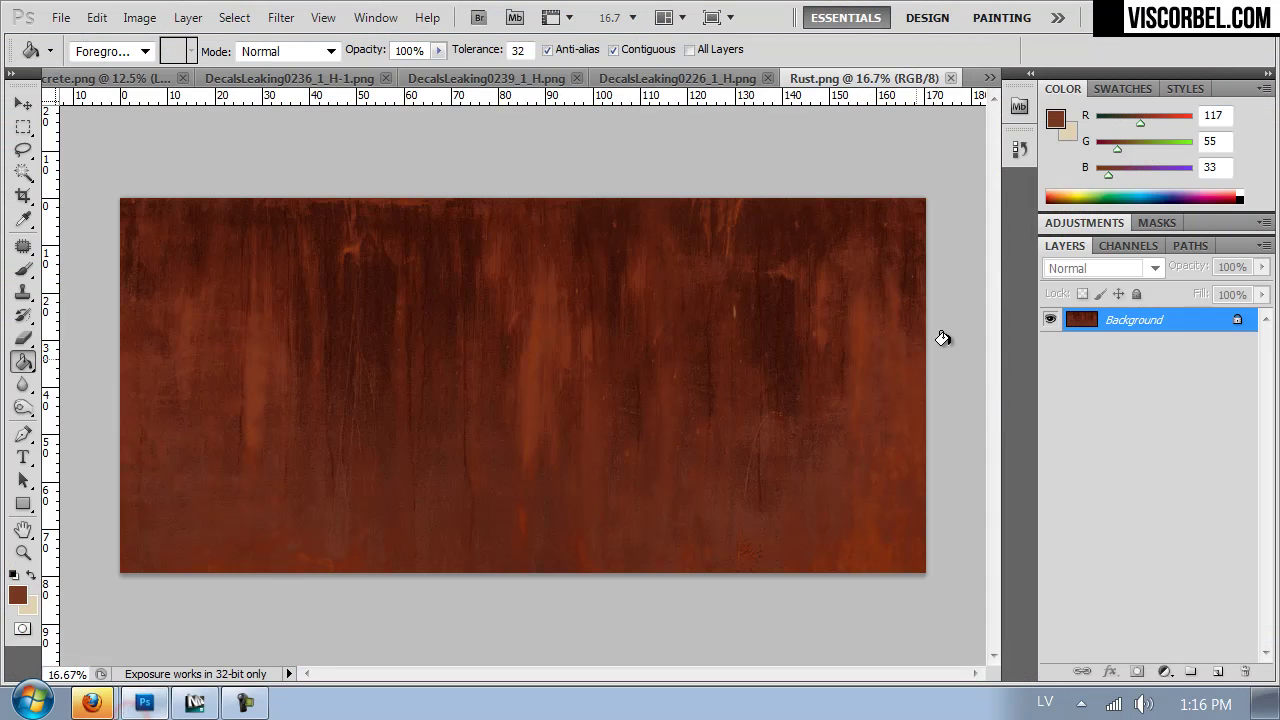
key(ctrl+u)
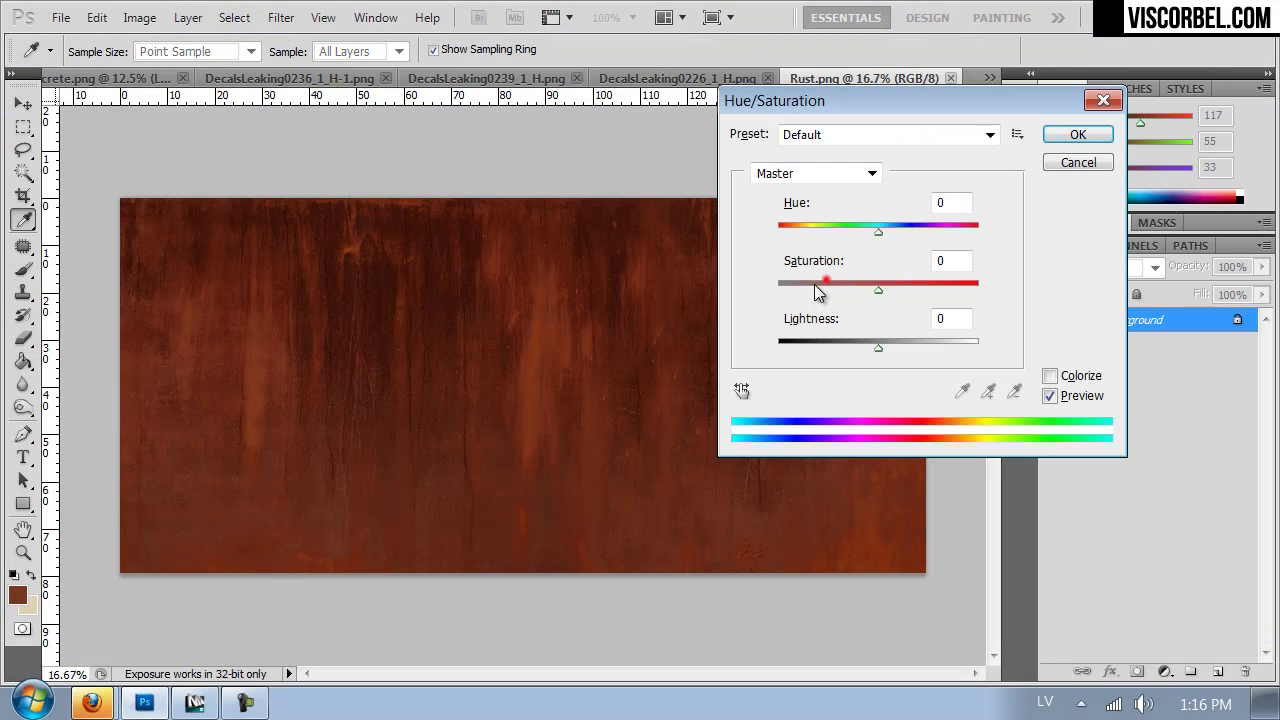
drag(806, 286, 708, 290)
click(1048, 137)
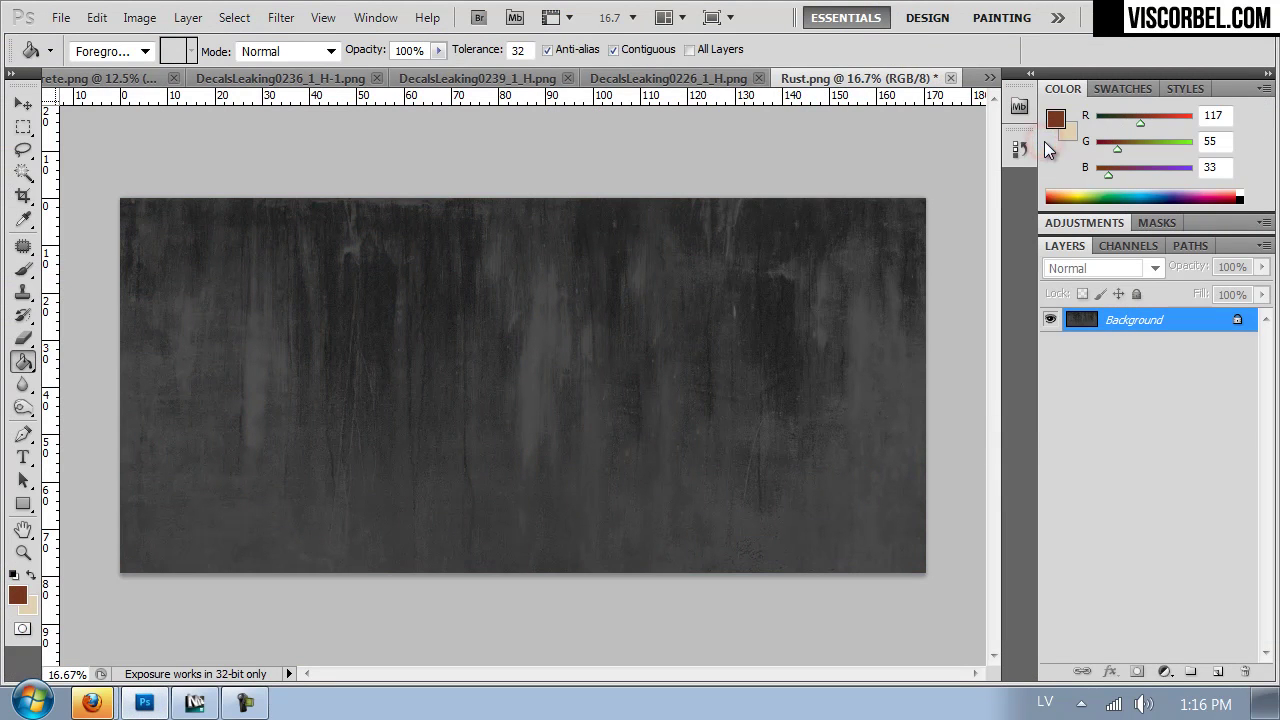
Brighten the grayscale rust texture and raise its contrast with a two-point Curves adjustment
click(140, 17)
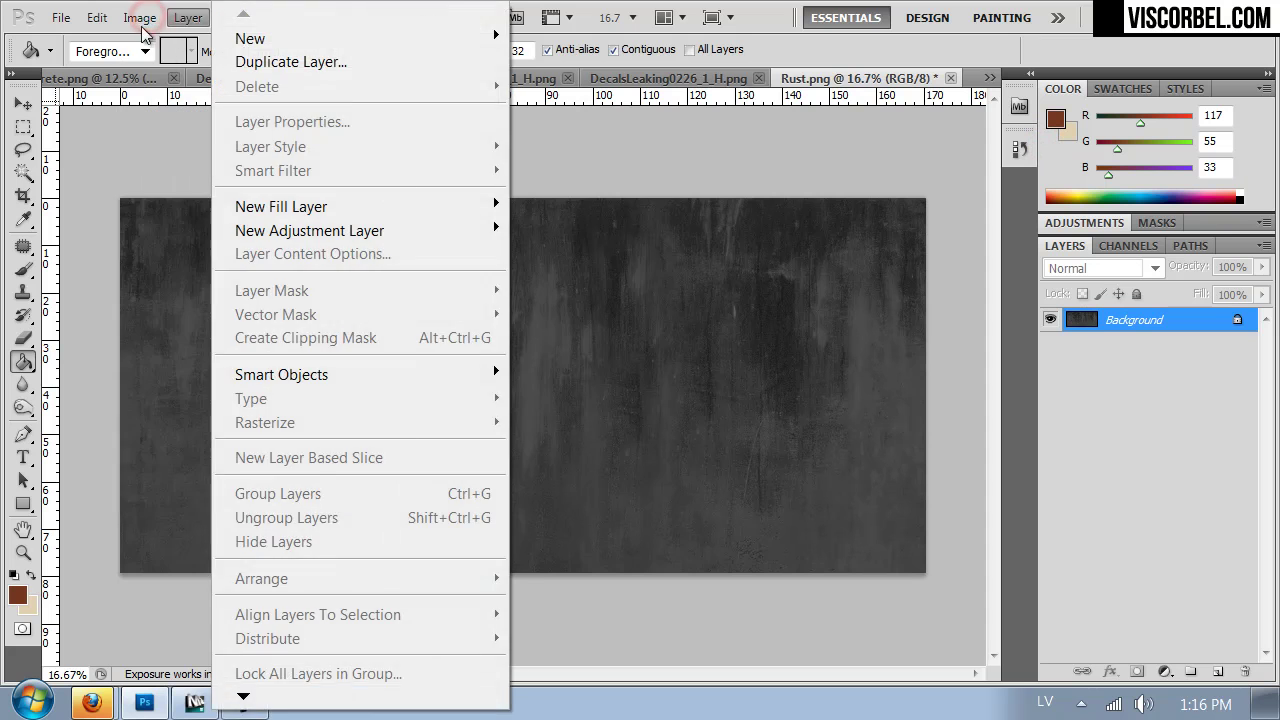
click(160, 70)
click(446, 125)
drag(837, 306, 831, 313)
drag(870, 264, 877, 251)
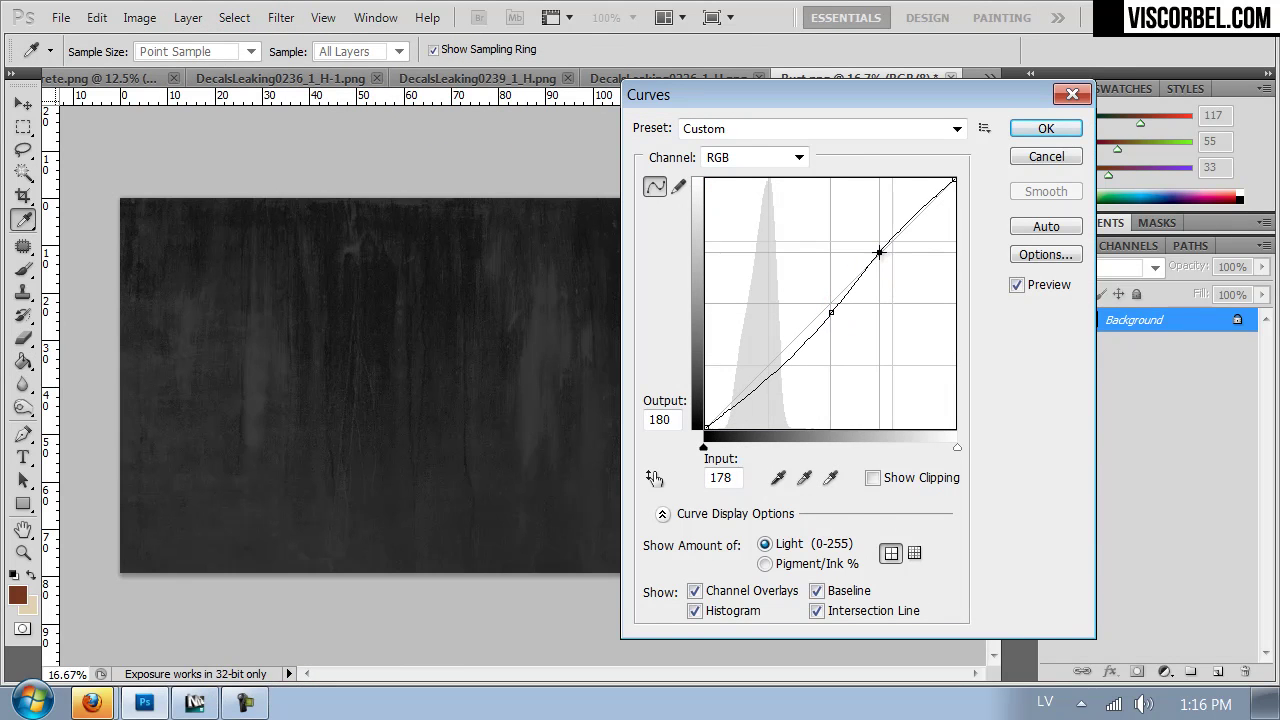
click(832, 310)
drag(832, 310, 826, 303)
mouse_move(877, 250)
mouse_down()
mouse_move(879, 230)
mouse_move(882, 260)
mouse_move(879, 225)
mouse_up()
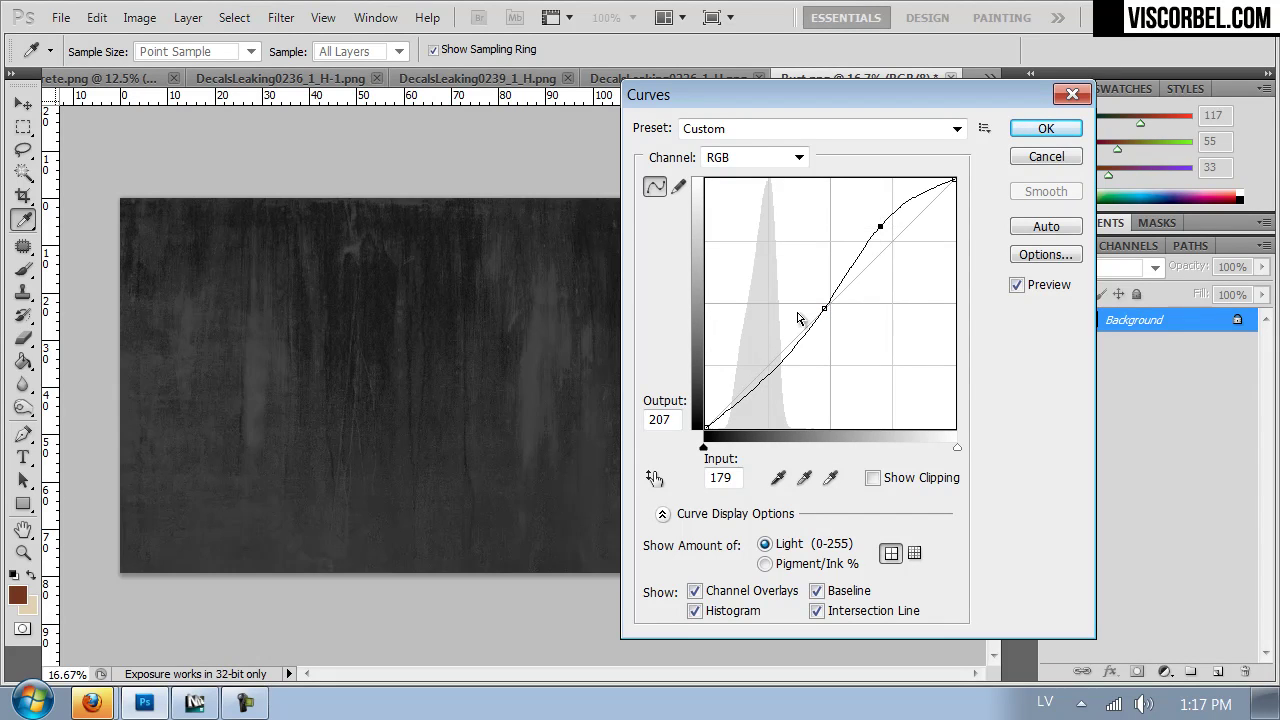
drag(828, 305, 804, 306)
drag(879, 227, 876, 219)
click(1040, 124)
key(g)
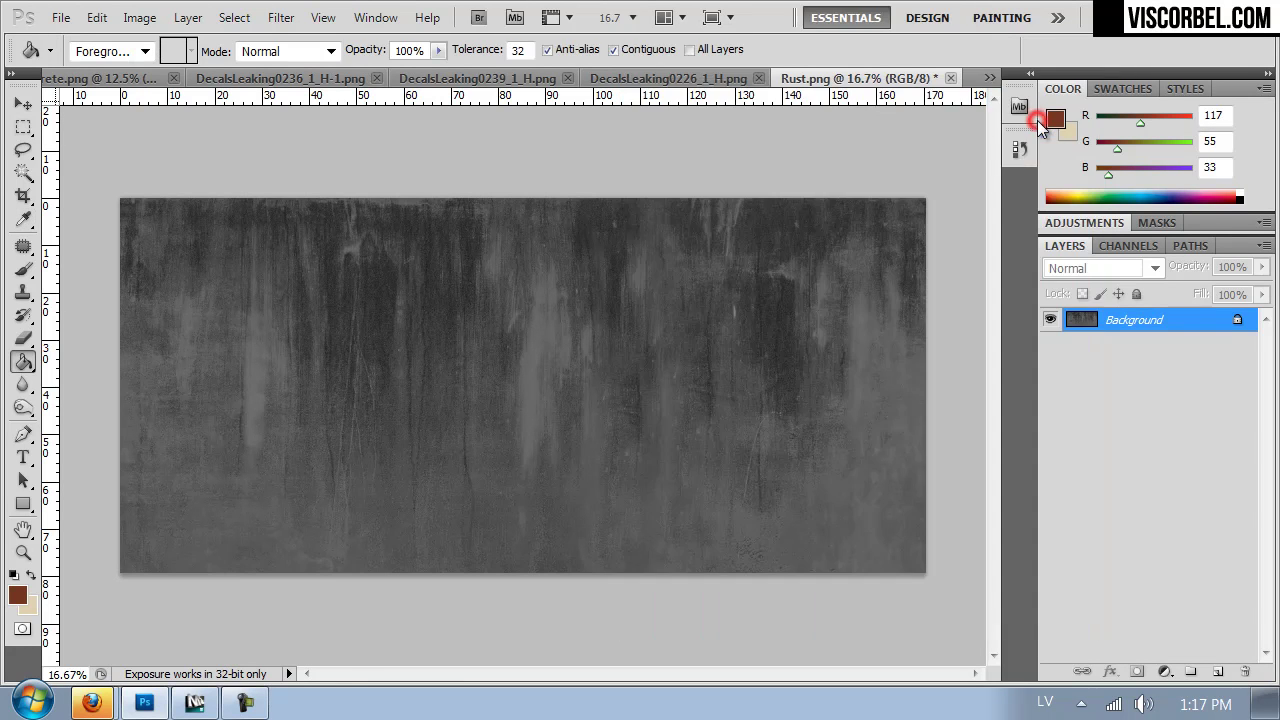
Save the grayscale rust texture as a separate PNG named Rust_bw.png in the Textures folder
key(ctrl+shift+s)
click(303, 452)
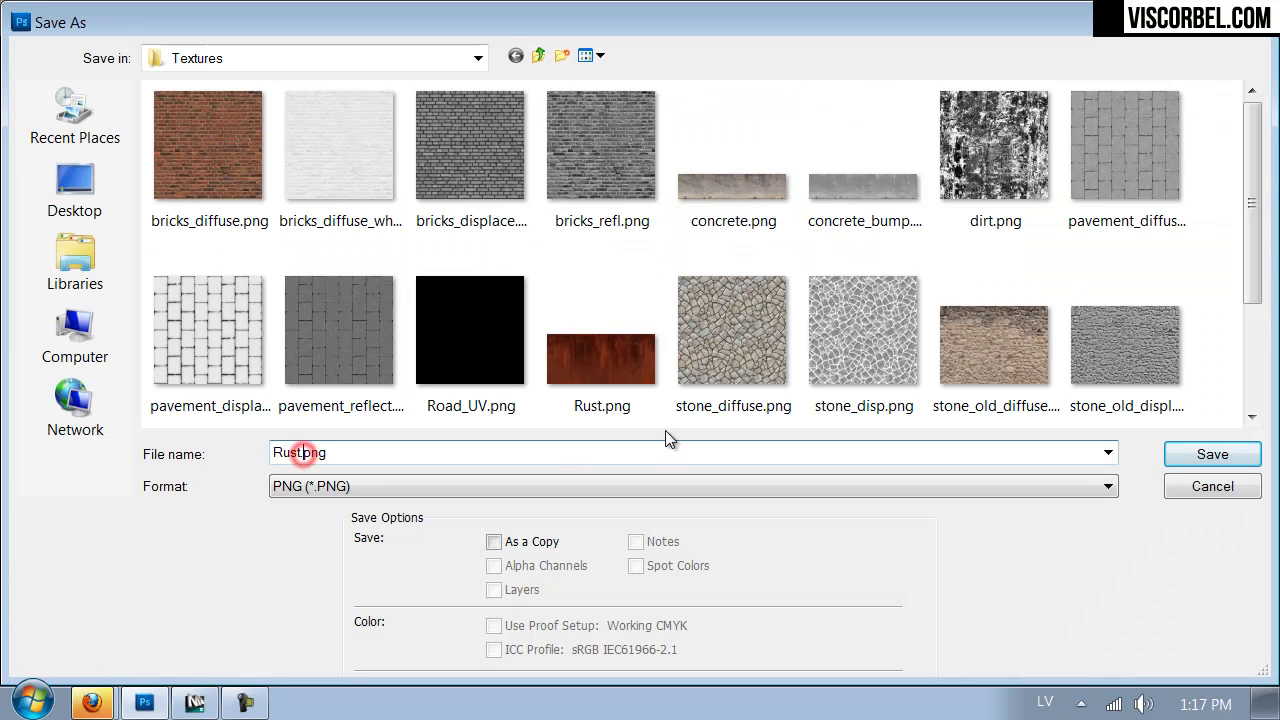
text(_bw)
key(Return)
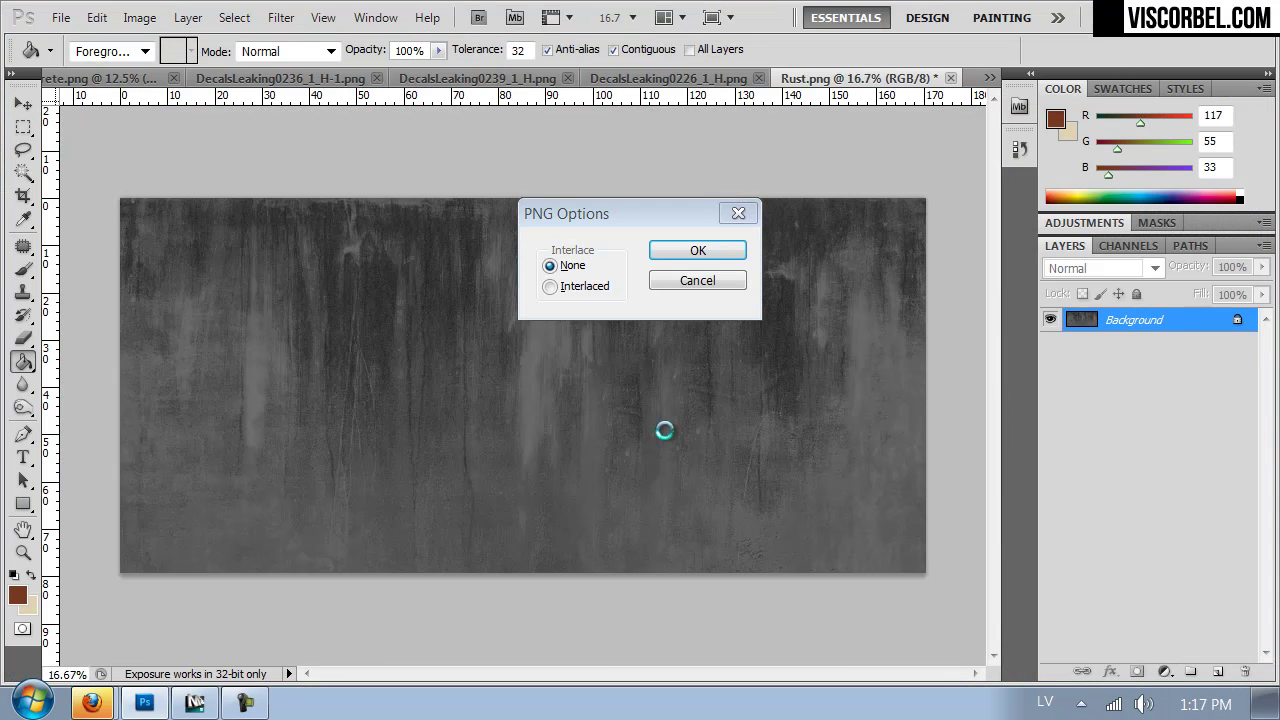
Switch to 3ds Max, set the diffuse rust bitmap's blur to 0.5 and return to the Rust material
mouse_move(148, 697)
click(194, 703)
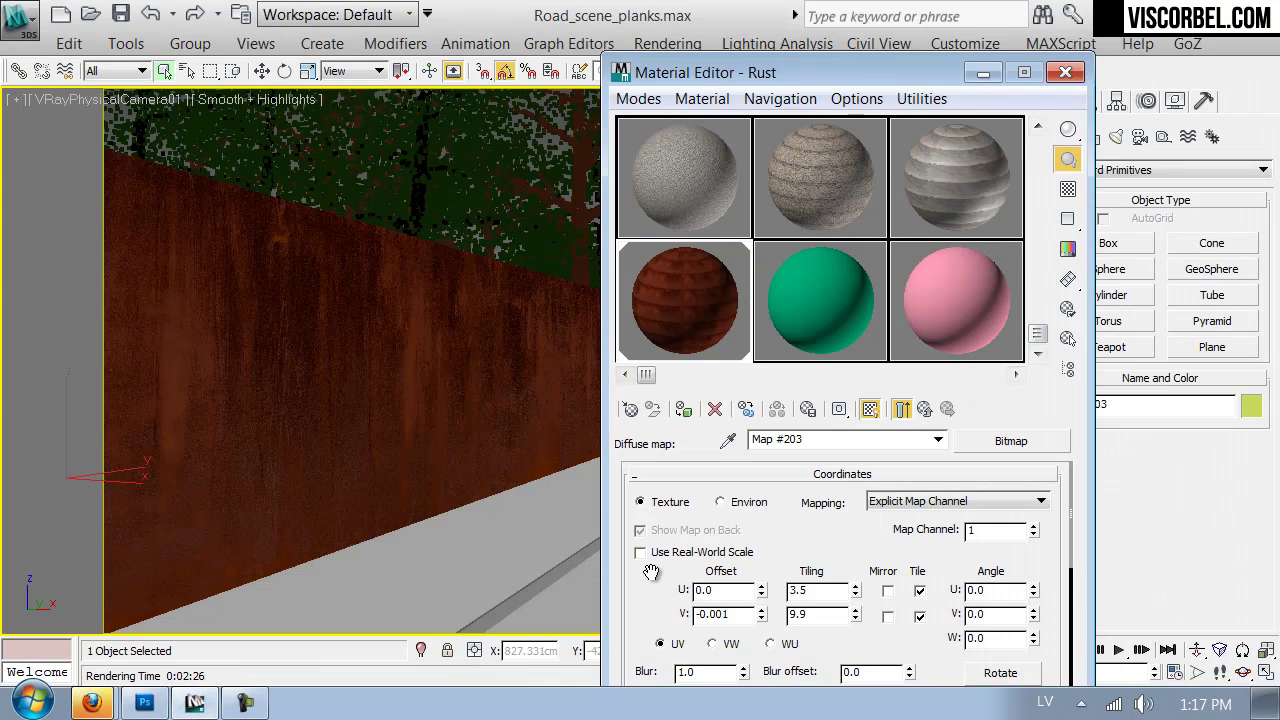
text(0.5)
key(Return)
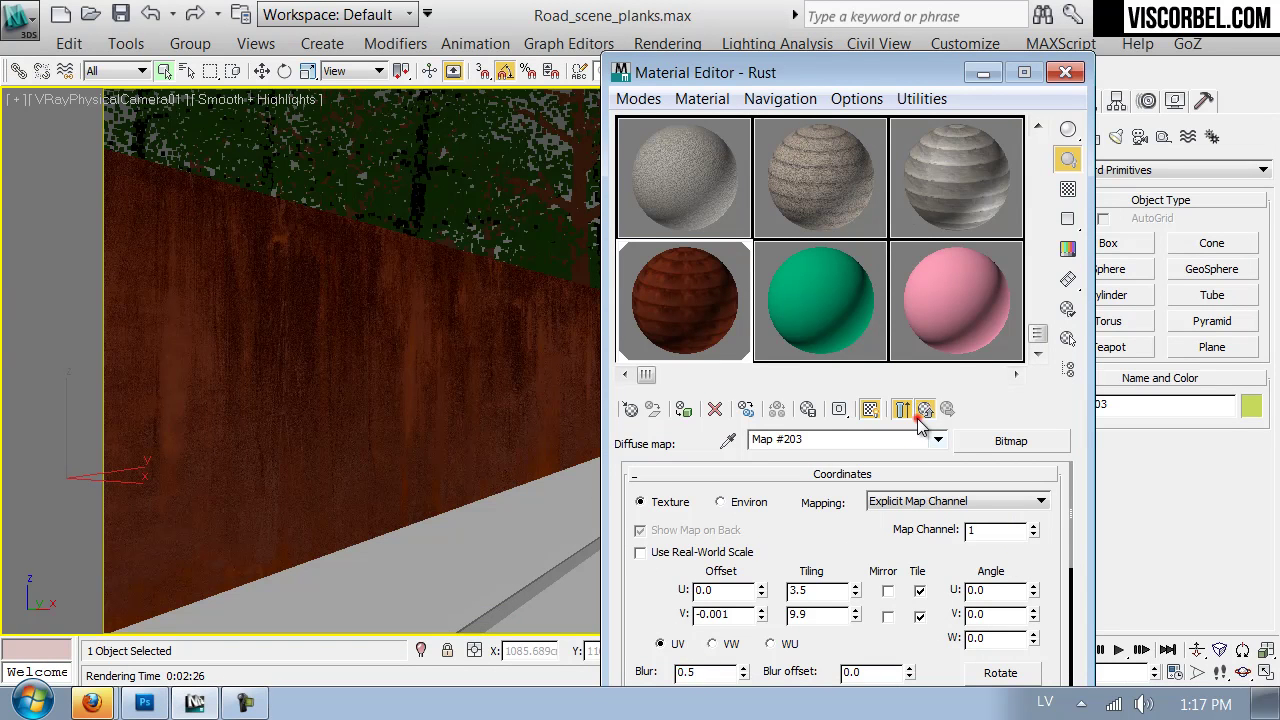
click(924, 409)
Copy the diffuse rust map and paste it as a copy into the Reflect slot
drag(888, 620, 845, 511)
right_click(845, 511)
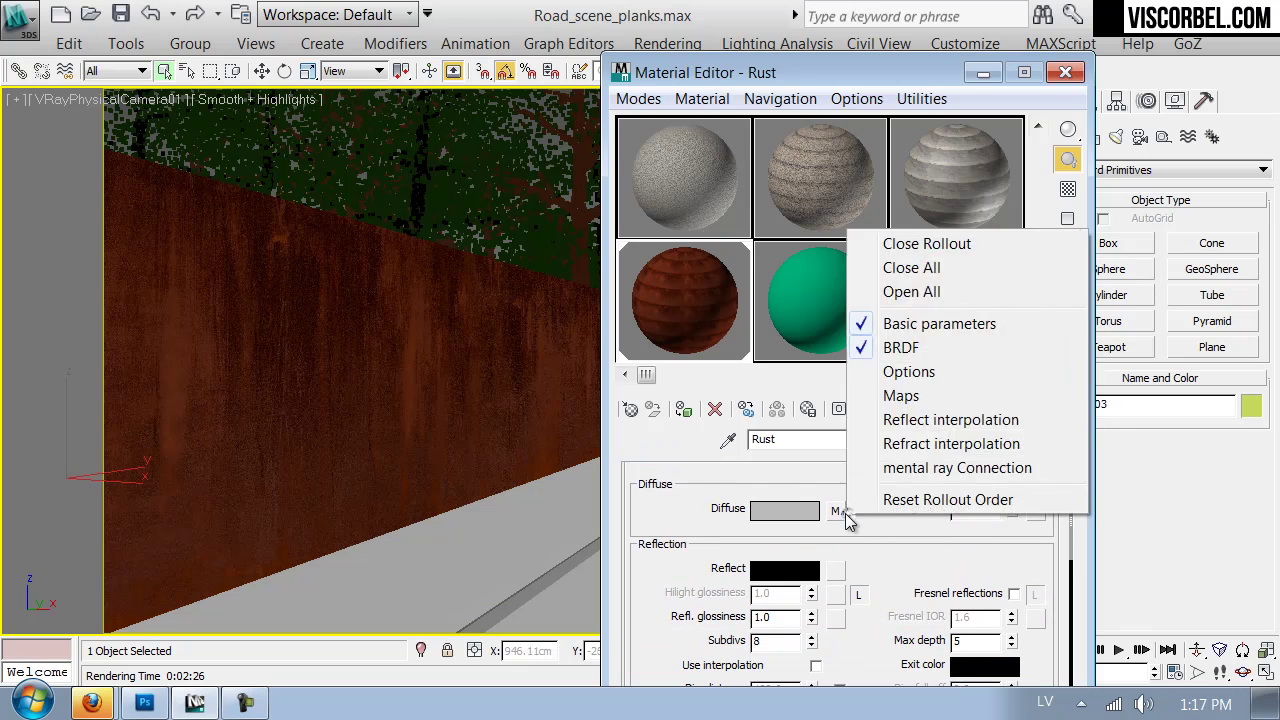
right_click(835, 511)
click(868, 335)
right_click(835, 569)
click(872, 580)
Replace the Reflect map's bitmap with Rust_bw.png and return to the Rust material
click(834, 569)
scroll(830, 565, down, 5)
click(829, 478)
click(244, 177)
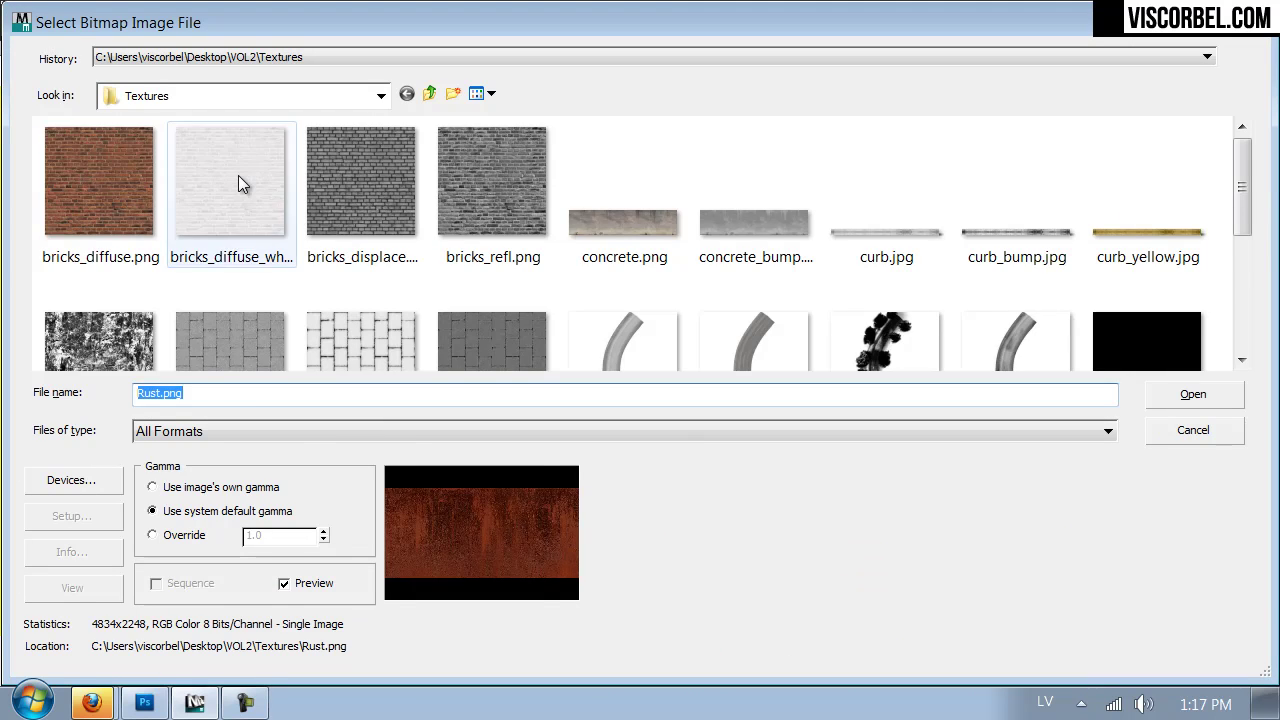
scroll(230, 190, down, 5)
double_click(233, 281)
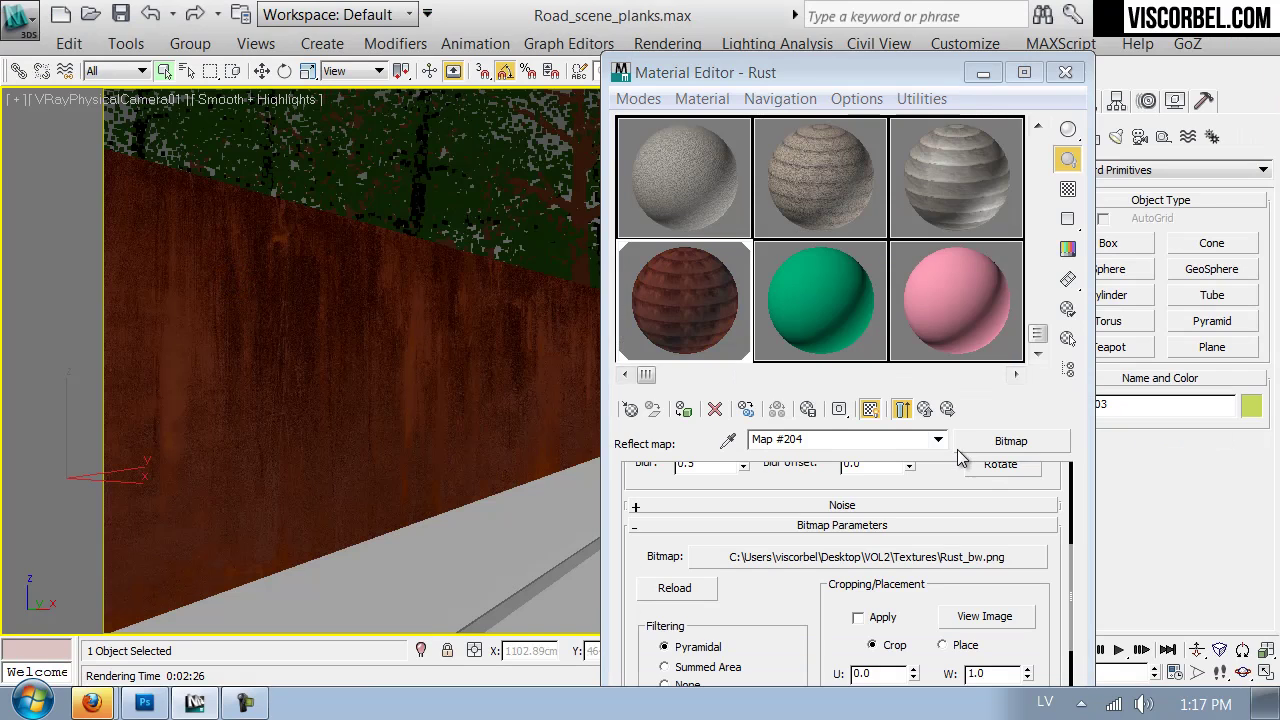
click(925, 410)
Set the reflection glossiness to 0.6 and open an enlarged preview of the Rust material
double_click(788, 617)
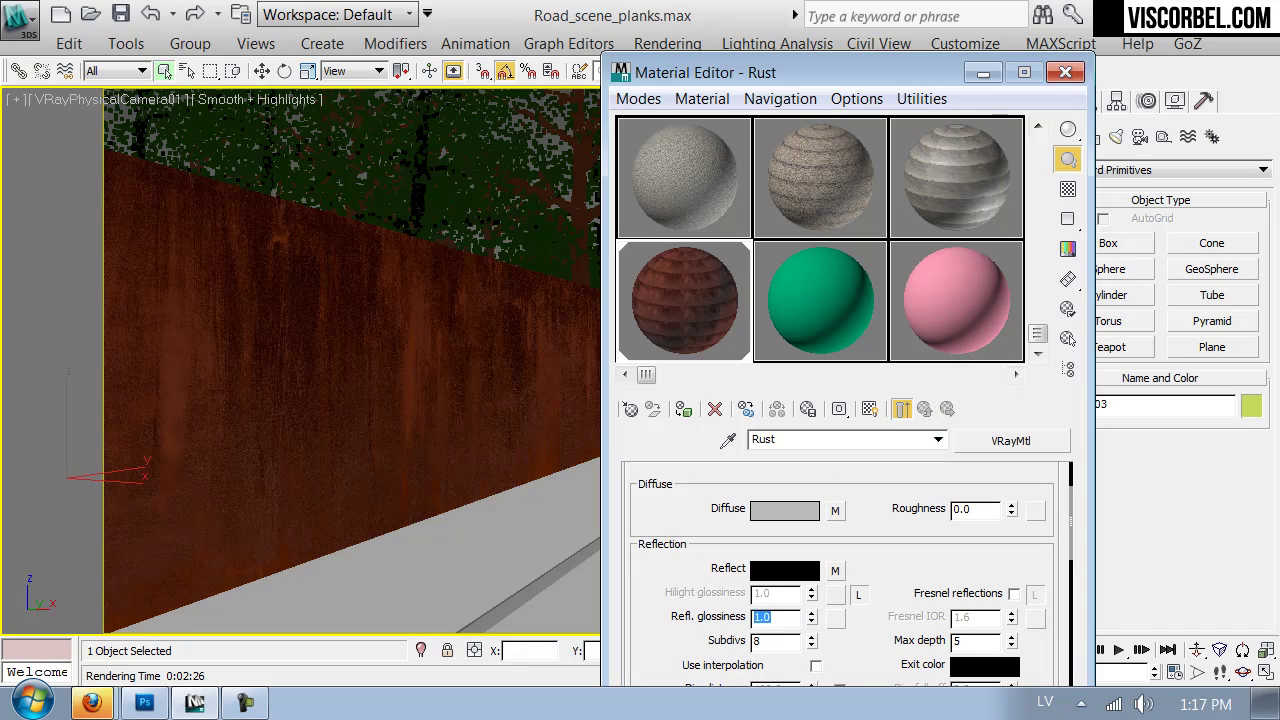
key(Return)
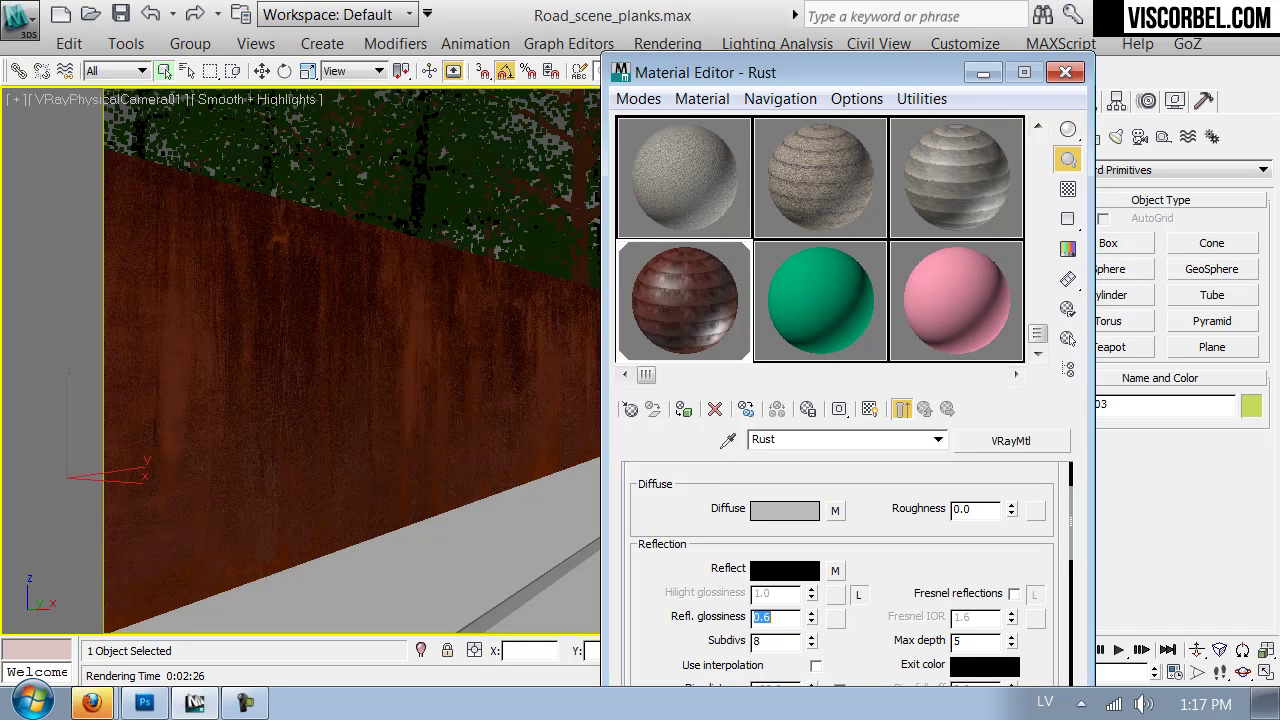
double_click(641, 340)
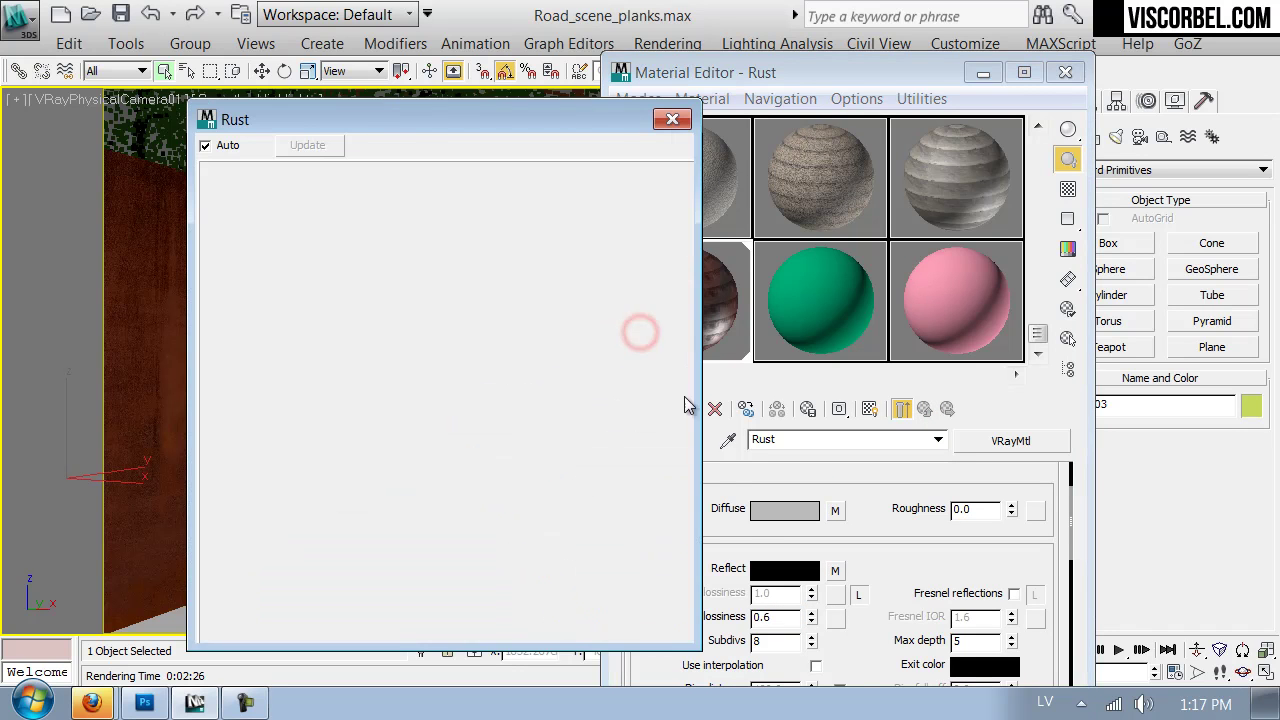
drag(903, 555, 914, 523)
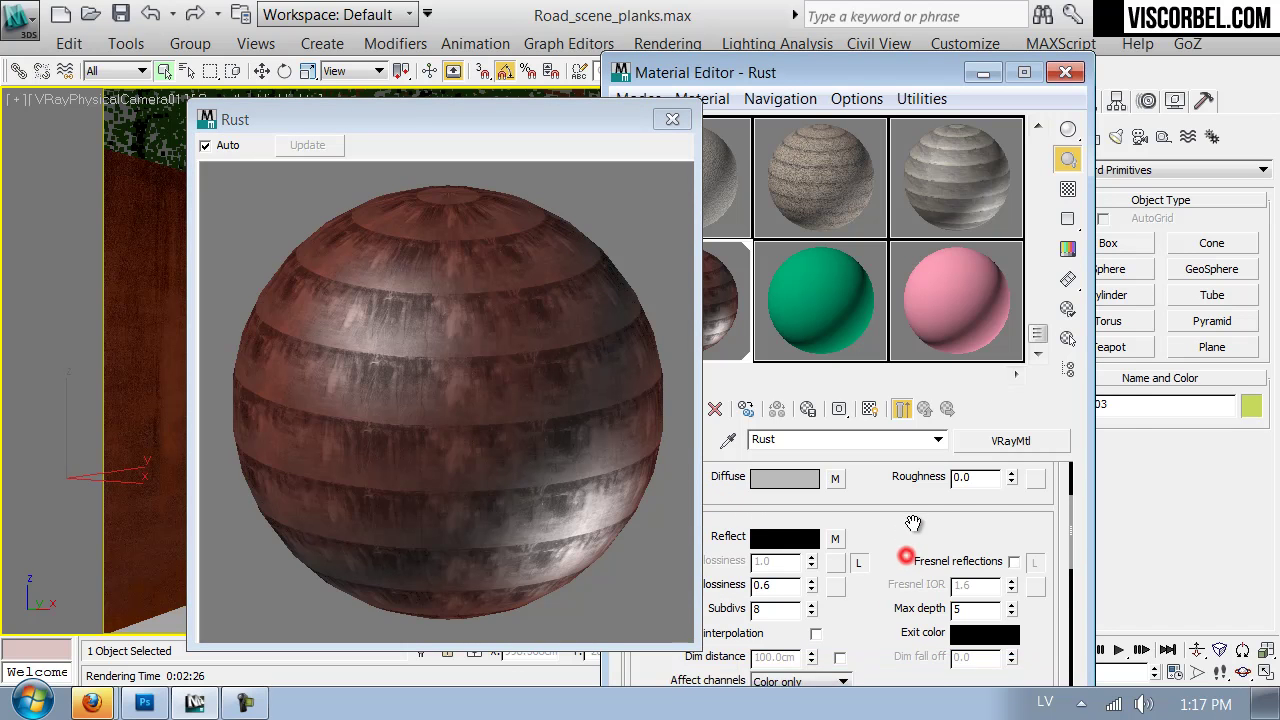
Copy the Reflect map and paste it as a copy into the reflection glossiness slot
right_click(836, 550)
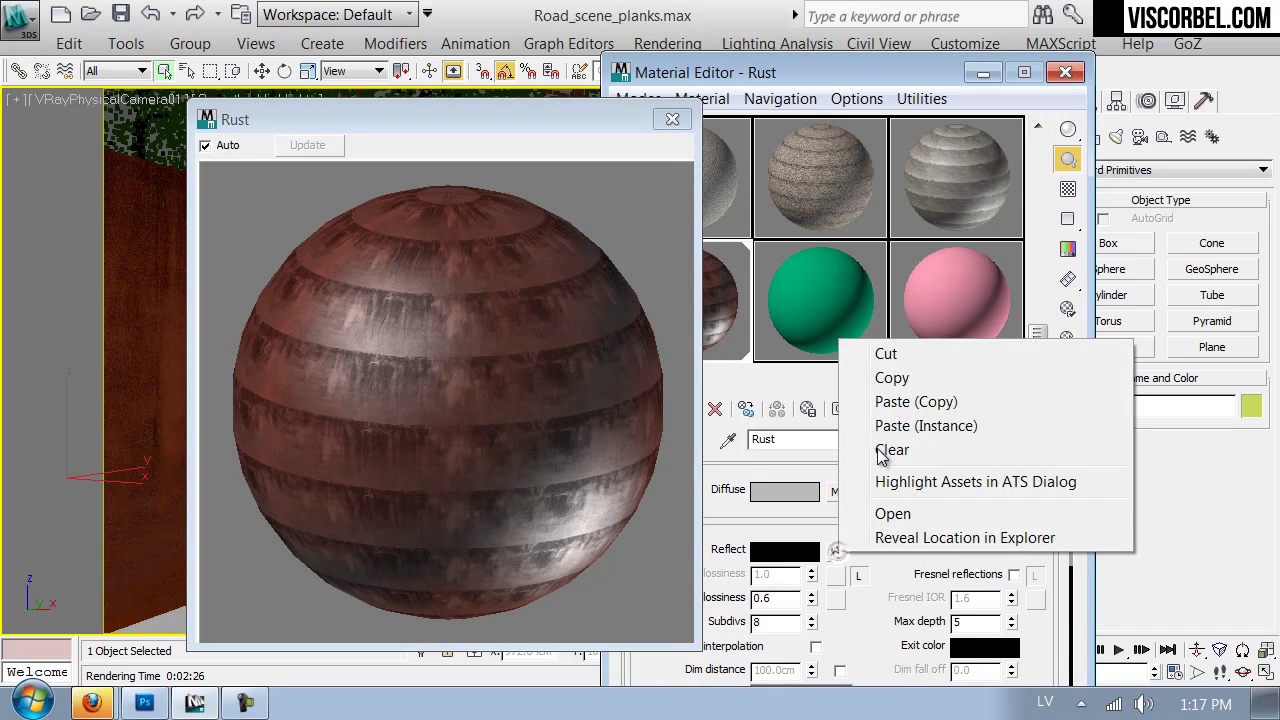
click(890, 378)
right_click(832, 597)
click(874, 611)
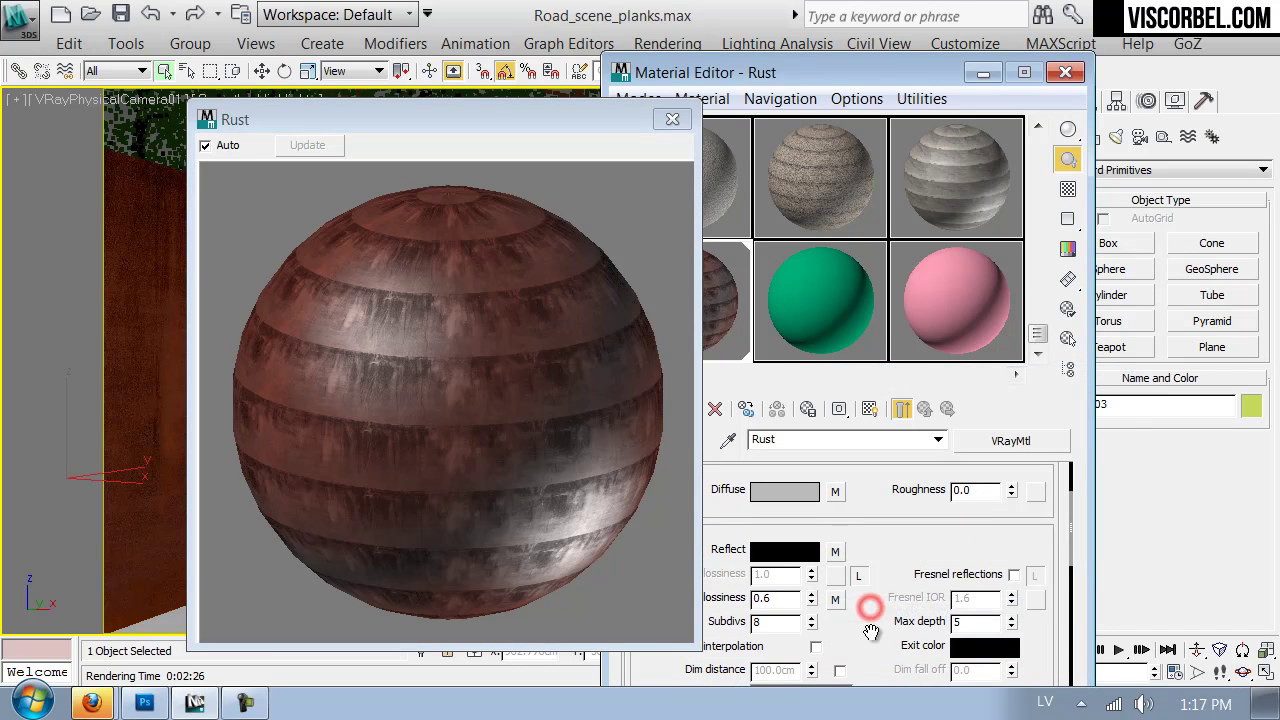
Set the RGlossiness map amount to 10, moving the enlarged preview off the material settings
drag(871, 651, 874, 556)
scroll(874, 556, down, 10)
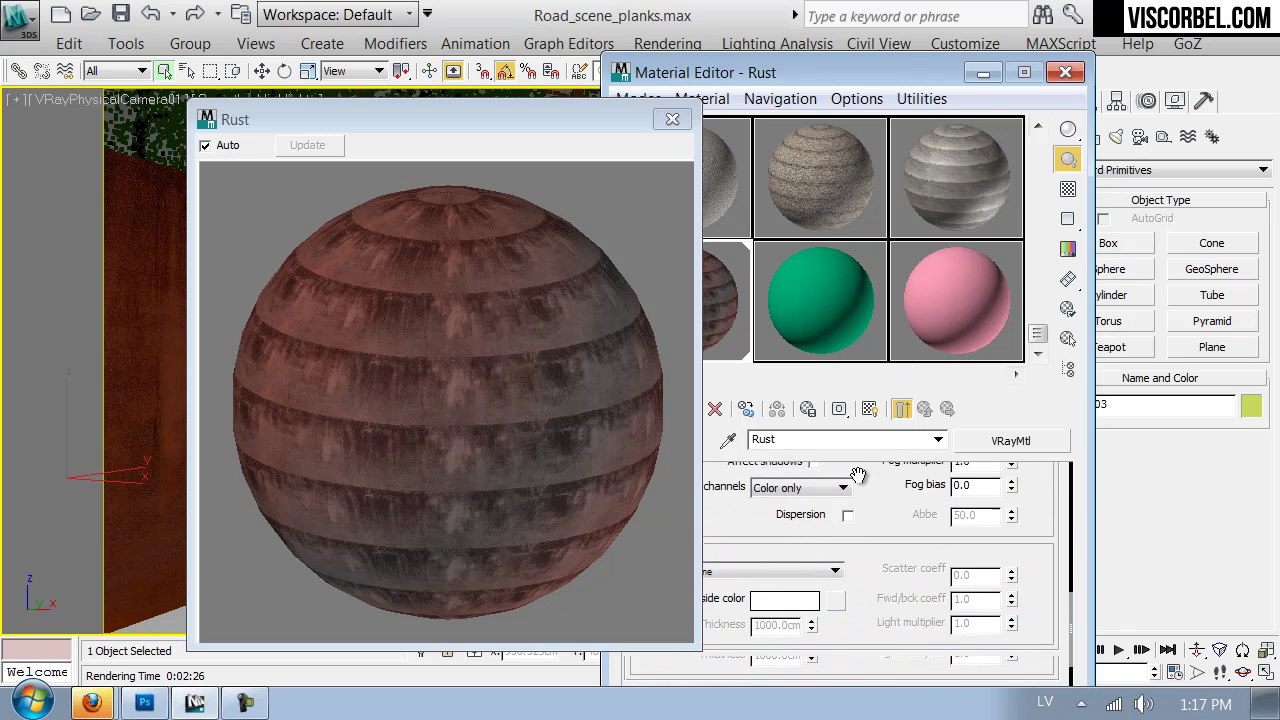
click(829, 659)
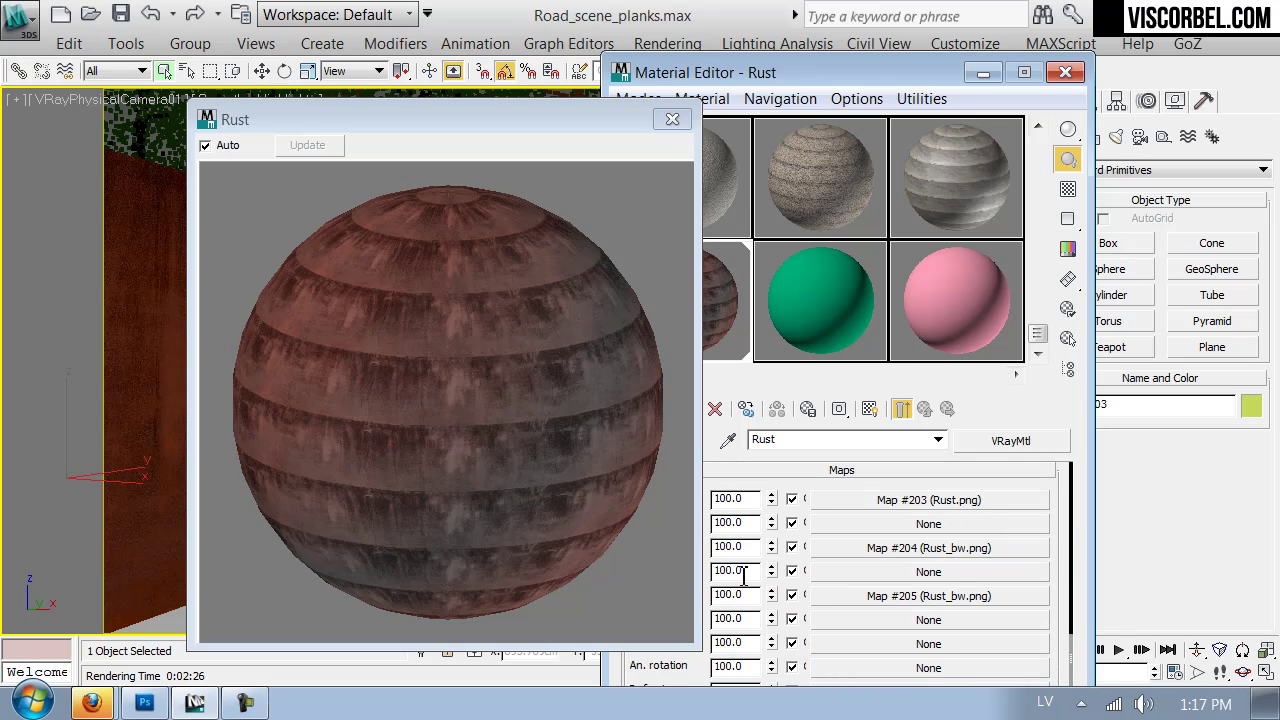
drag(537, 120, 414, 99)
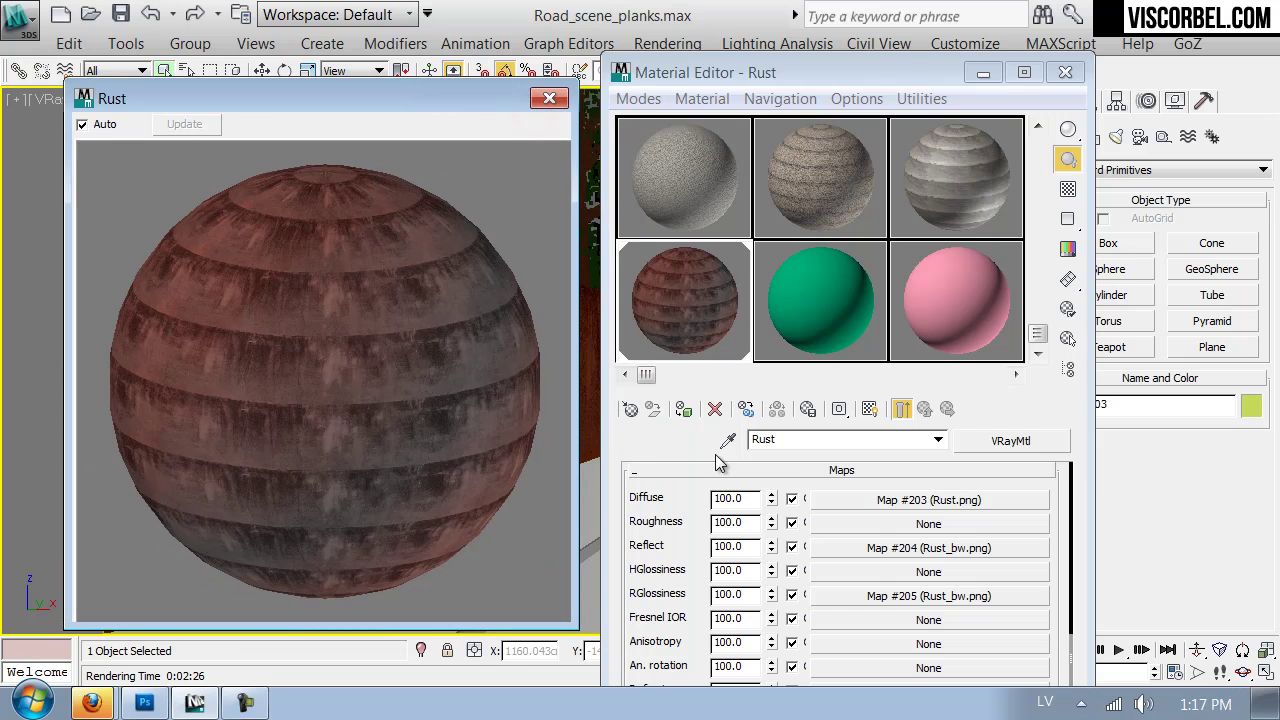
double_click(754, 595)
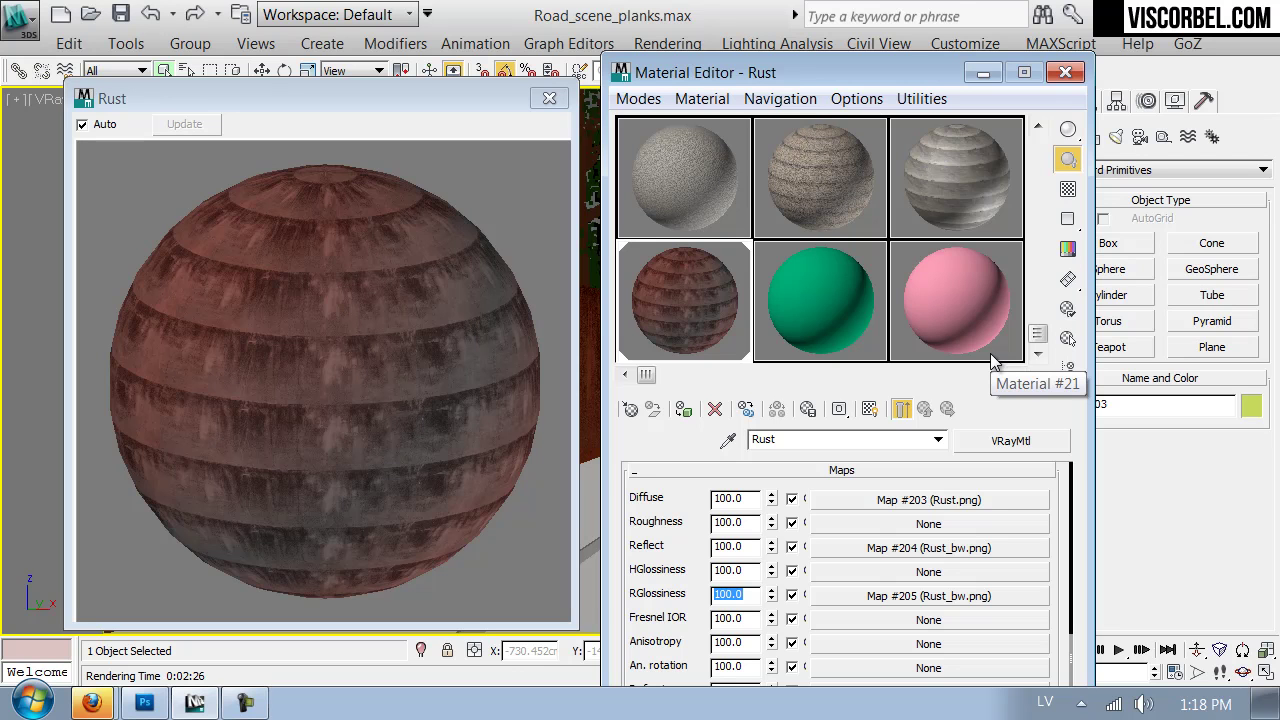
key(Return)
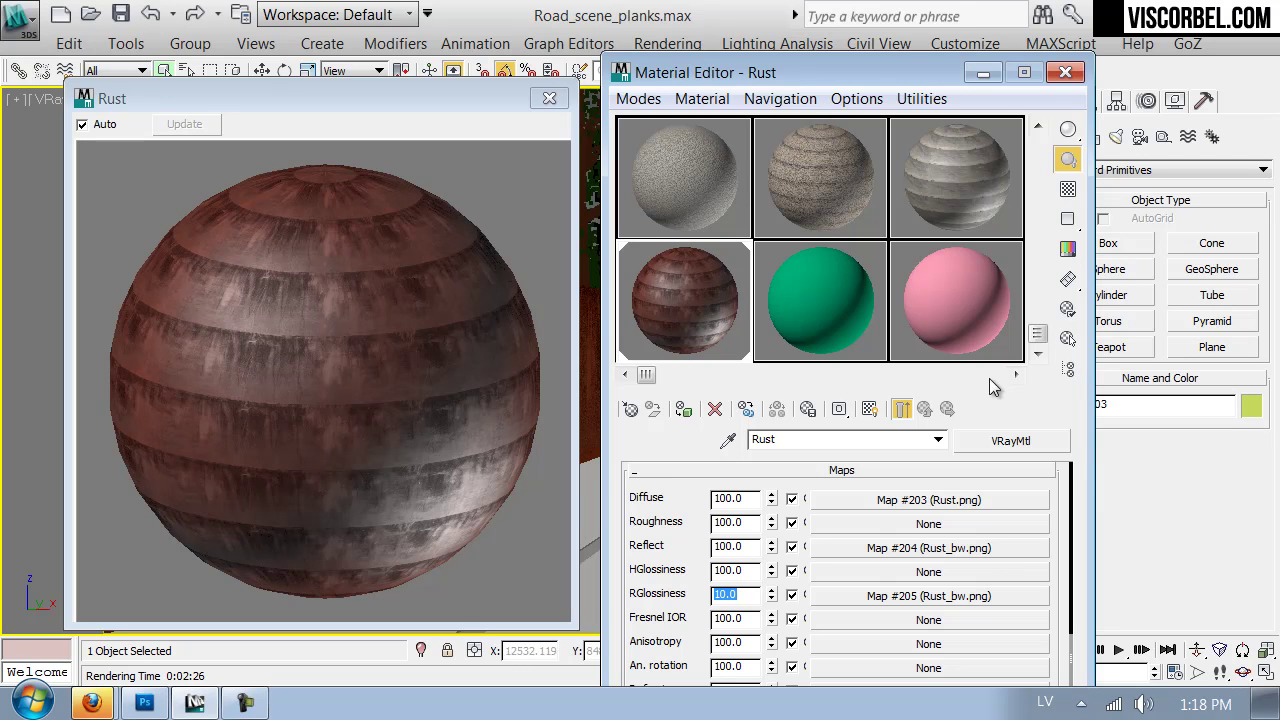
Enable Fresnel reflections, unlock the Fresnel IOR and set it to 10
scroll(680, 532, up, 10)
scroll(852, 570, up, 3)
scroll(1005, 597, down, 2)
click(1013, 594)
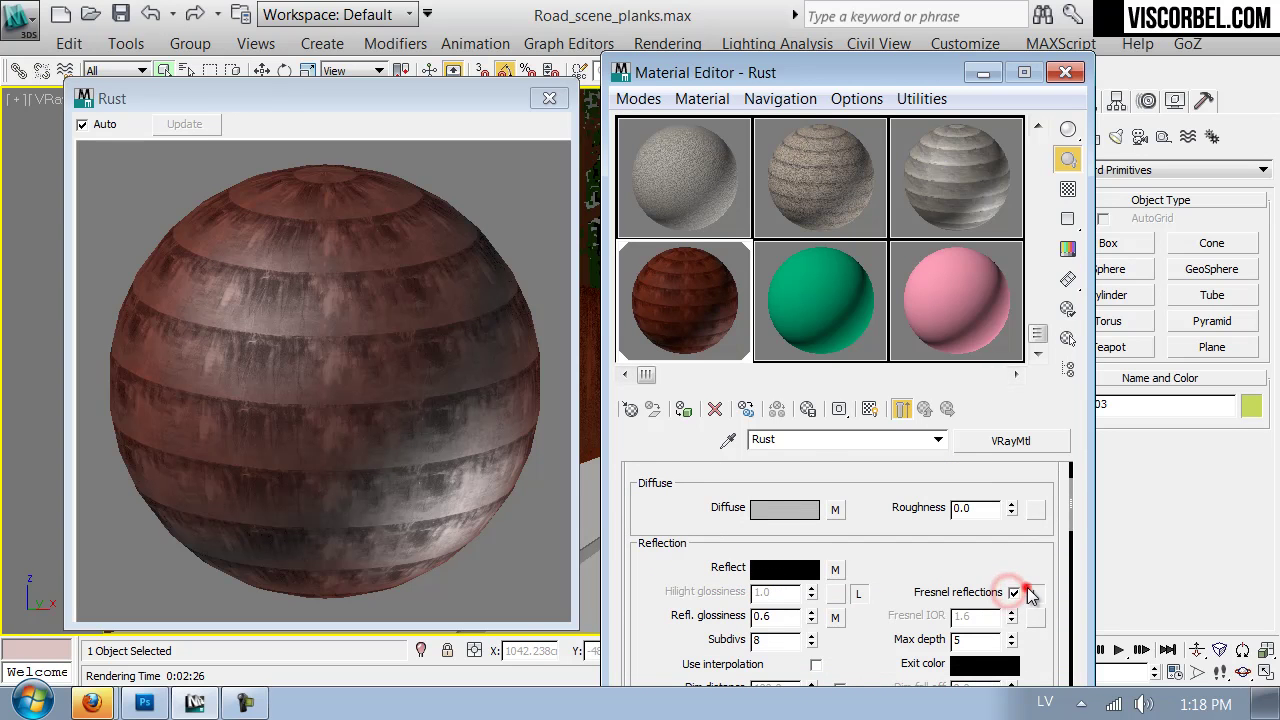
double_click(968, 616)
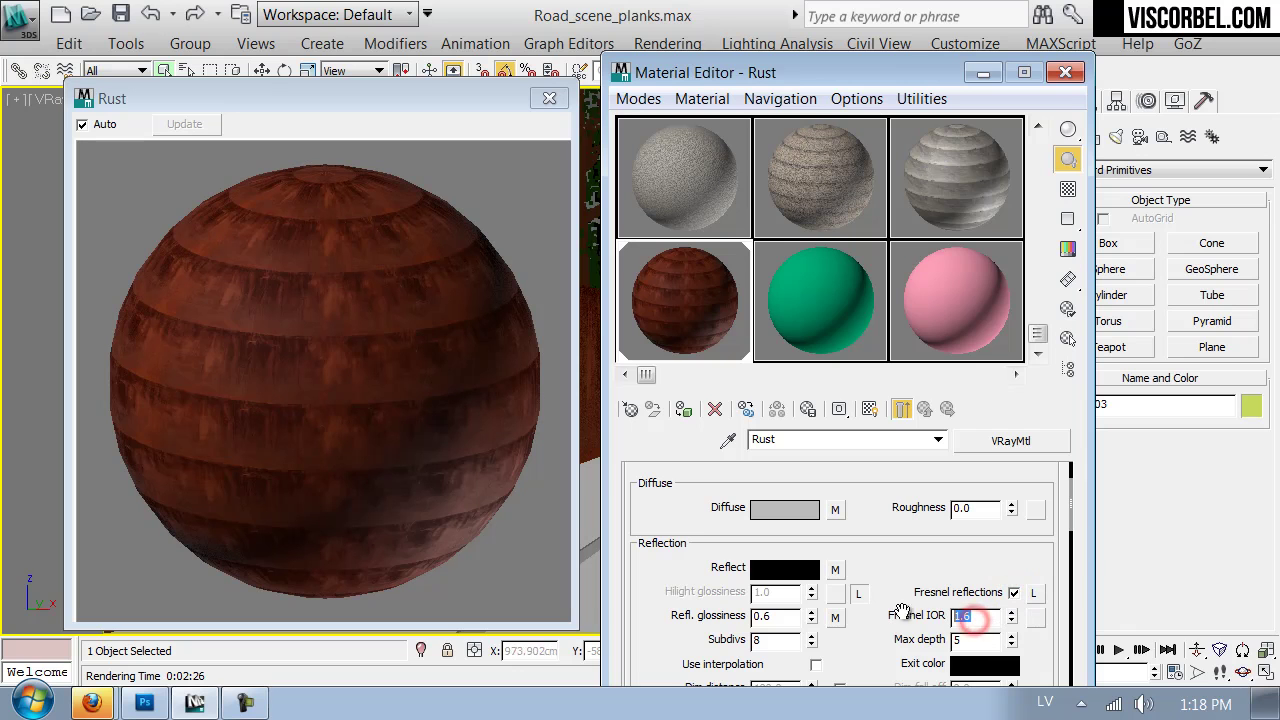
text(10)
key(Return)
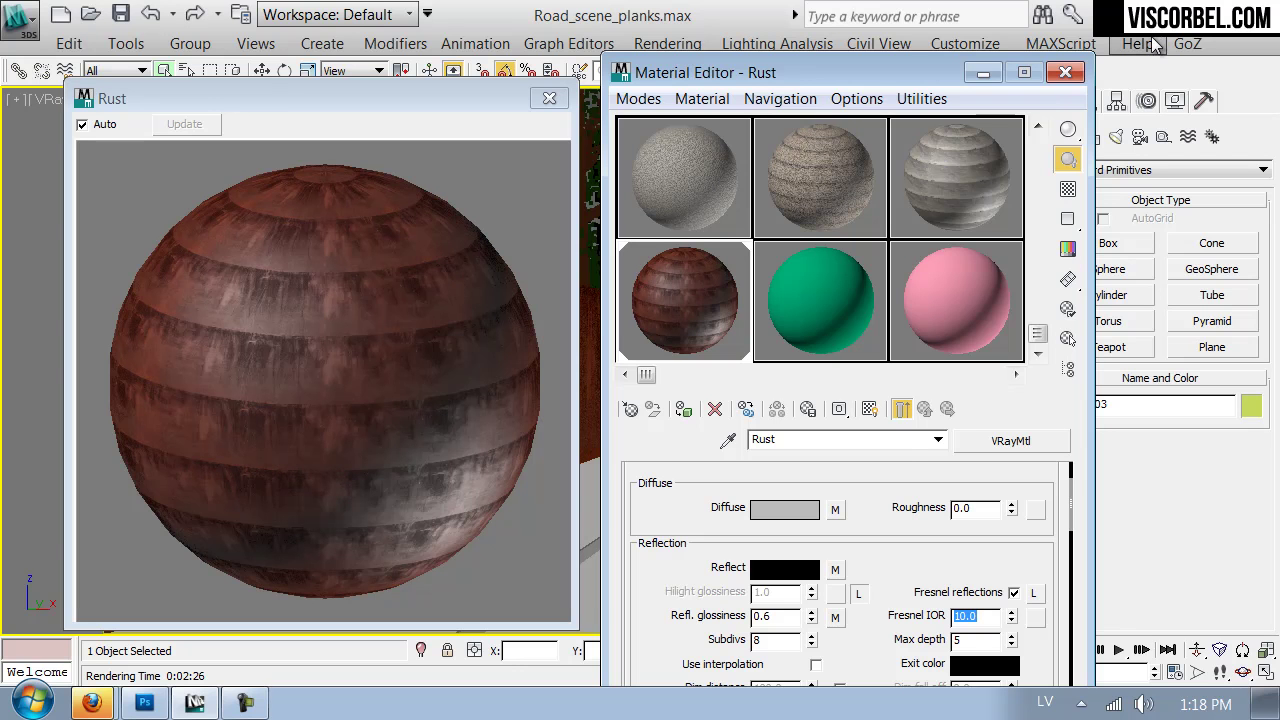
Set the Reflect map amount to 70
scroll(880, 630, down, 10)
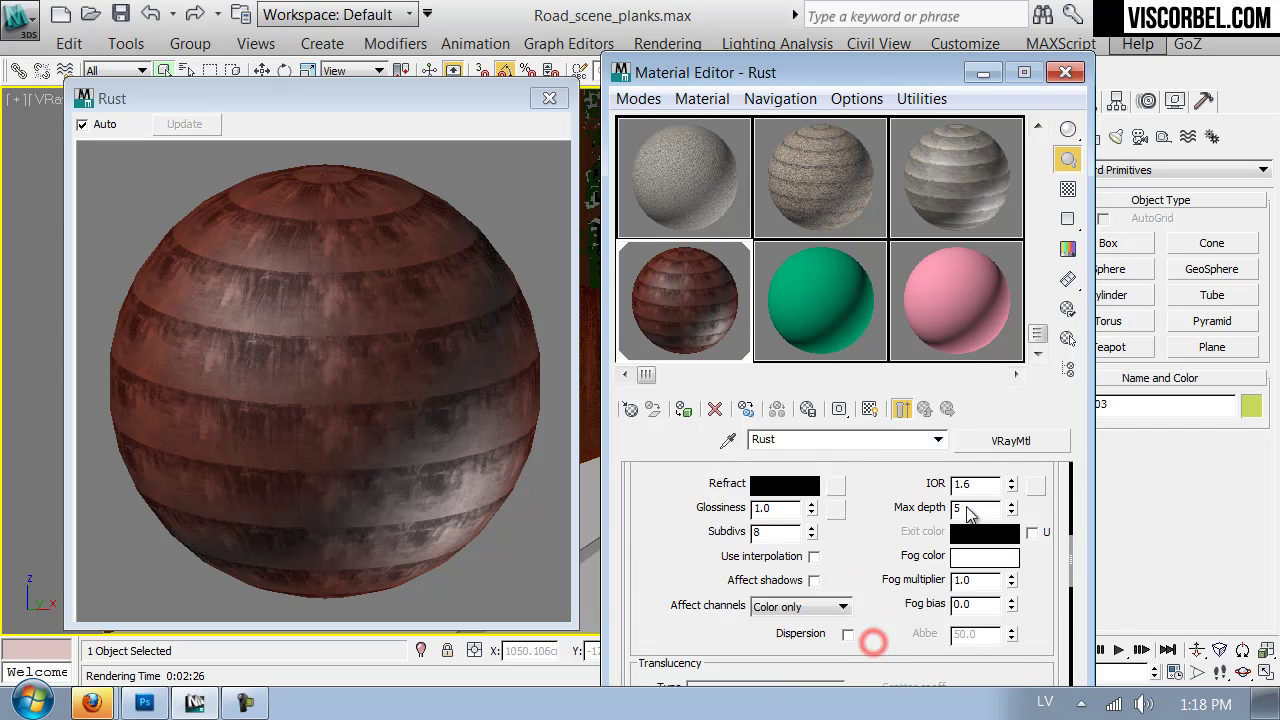
scroll(790, 565, up, 2)
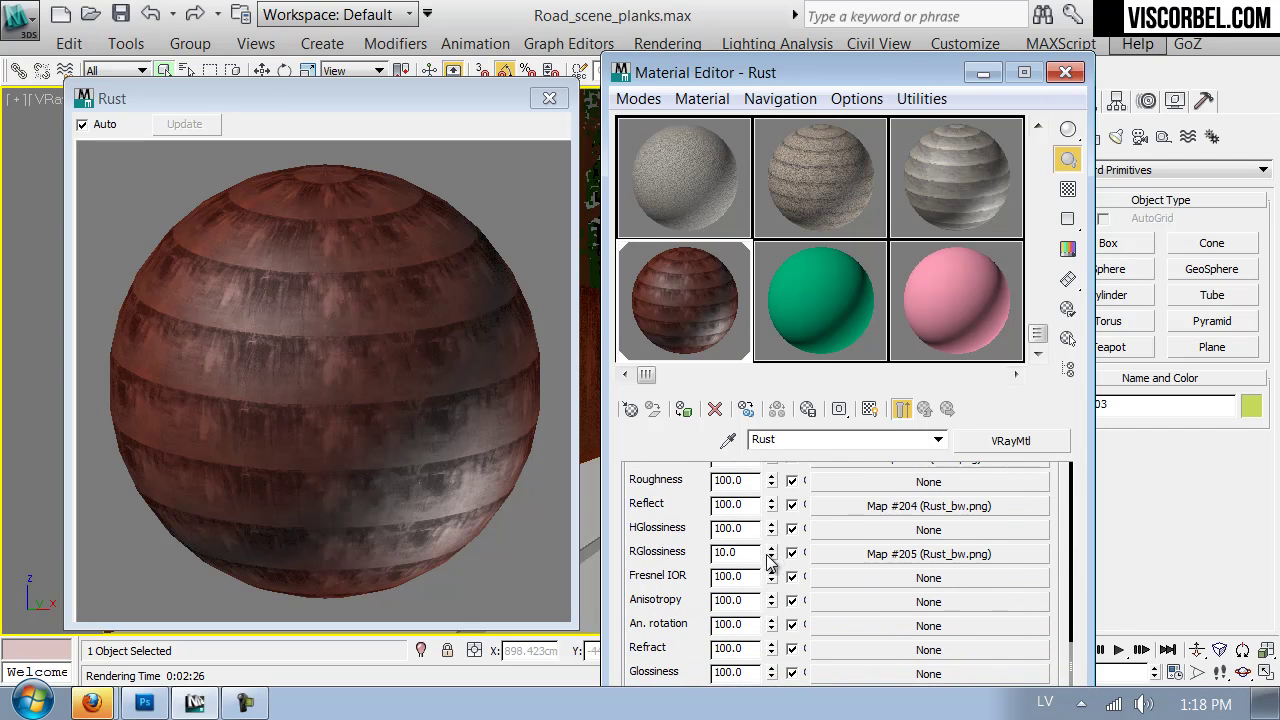
double_click(740, 505)
text(70)
key(Return)
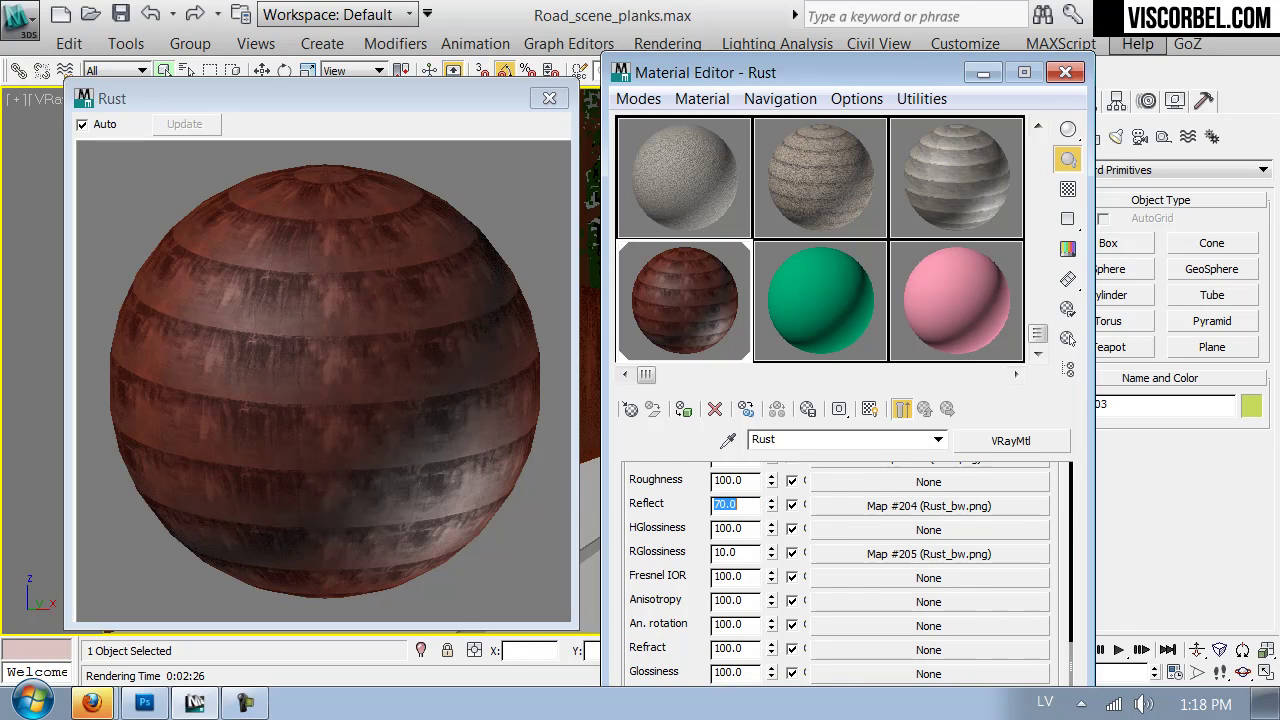
Paste a copy of the RGlossiness map into the Bump slot and open the bump bitmap's settings
right_click(898, 563)
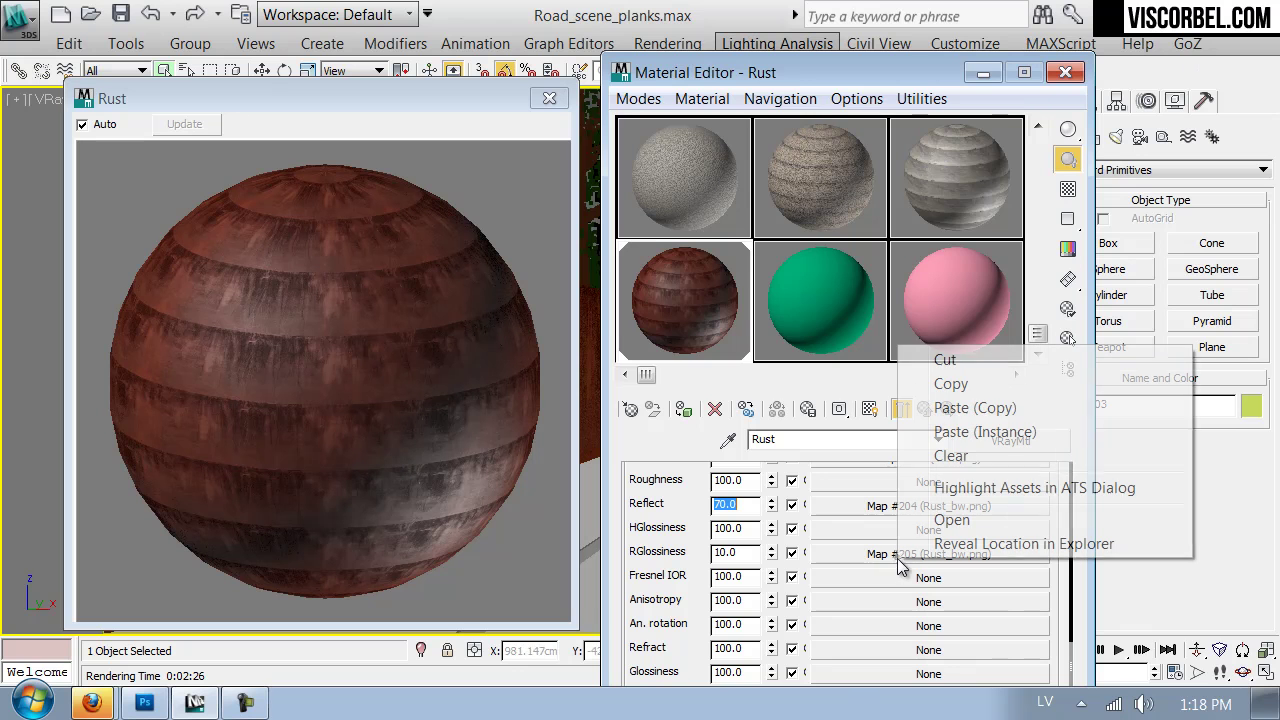
click(955, 384)
drag(677, 588, 679, 500)
scroll(679, 500, down, 3)
right_click(882, 572)
click(917, 580)
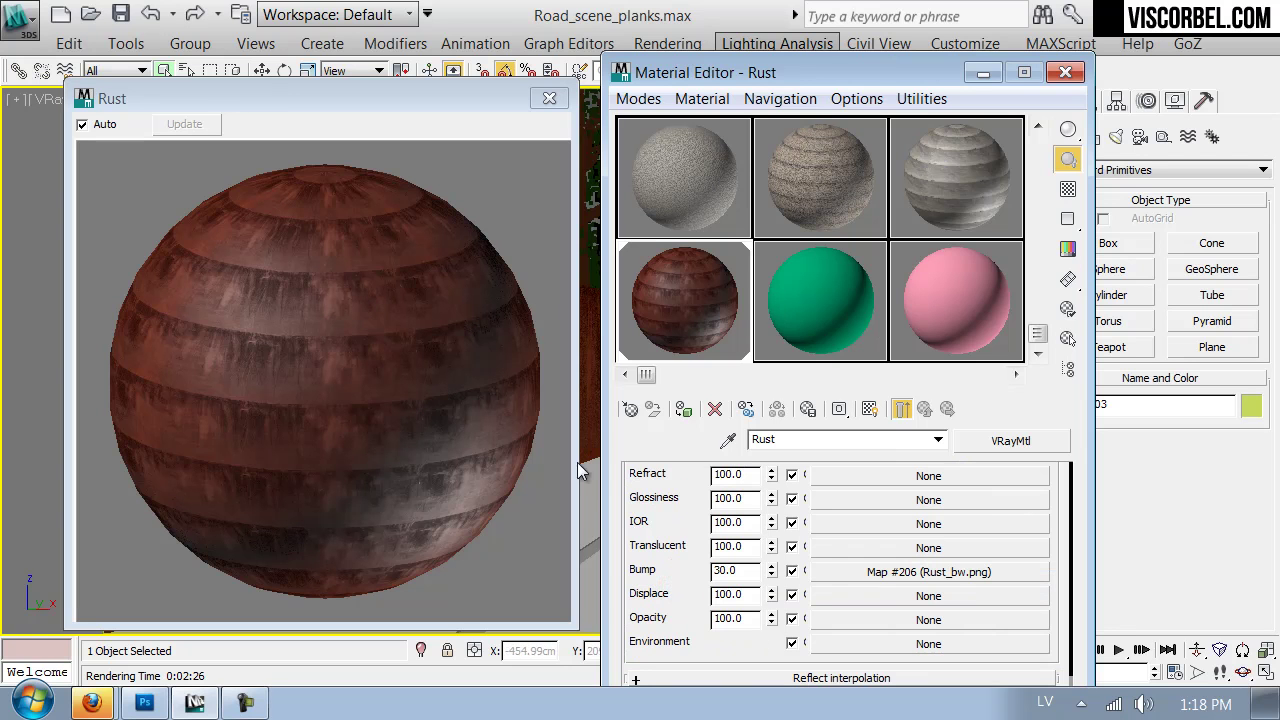
click(880, 572)
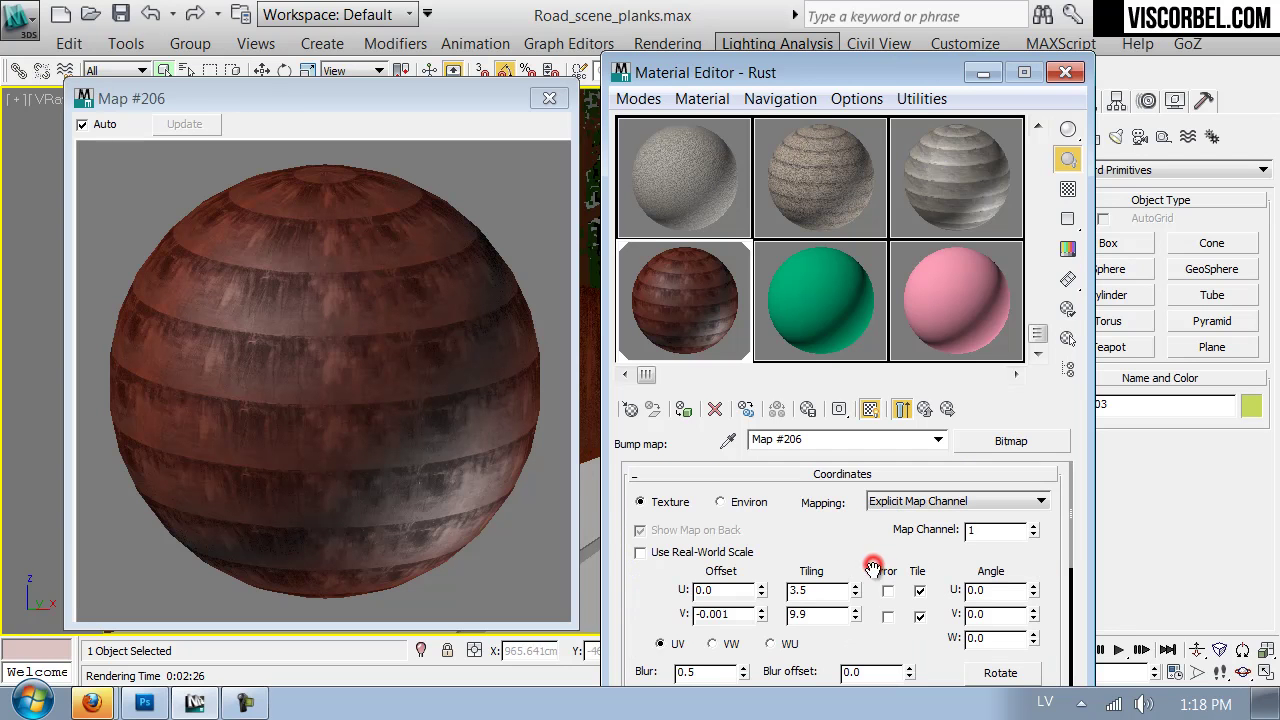
Close the material preview and Material Editor, render the camera view and inspect the rusty wall in the frame buffer
click(549, 98)
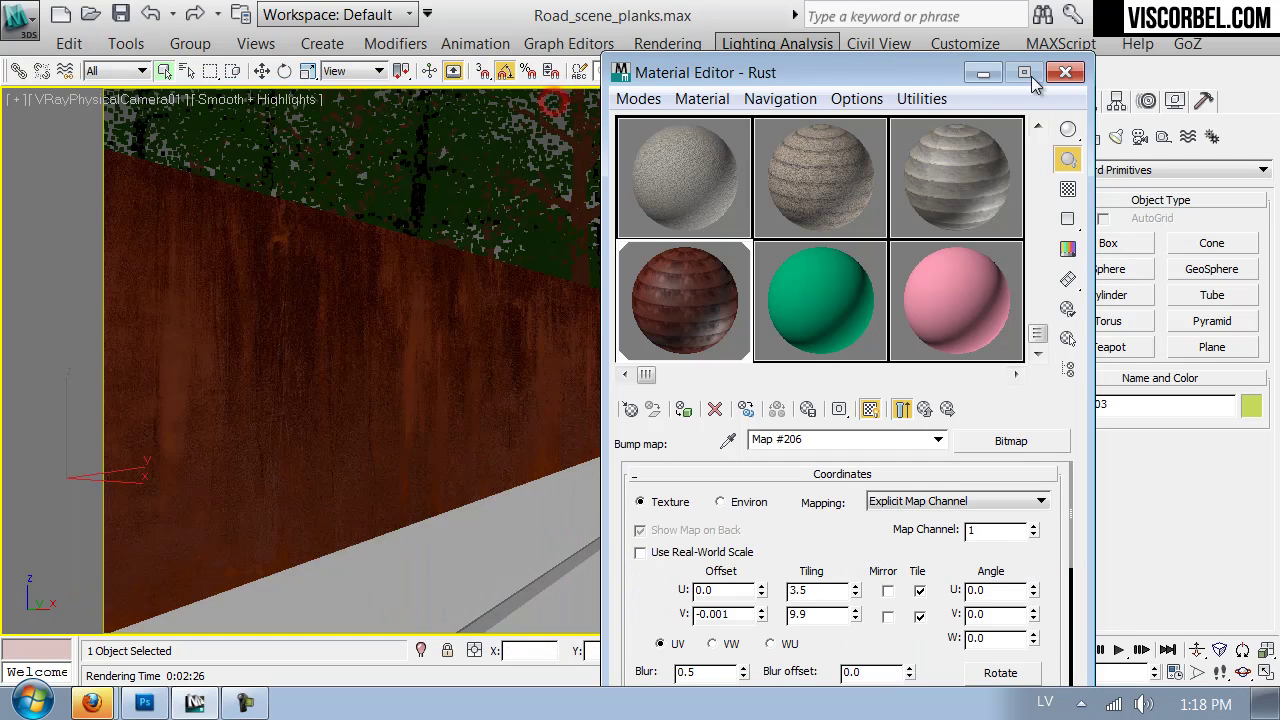
click(1064, 71)
click(960, 70)
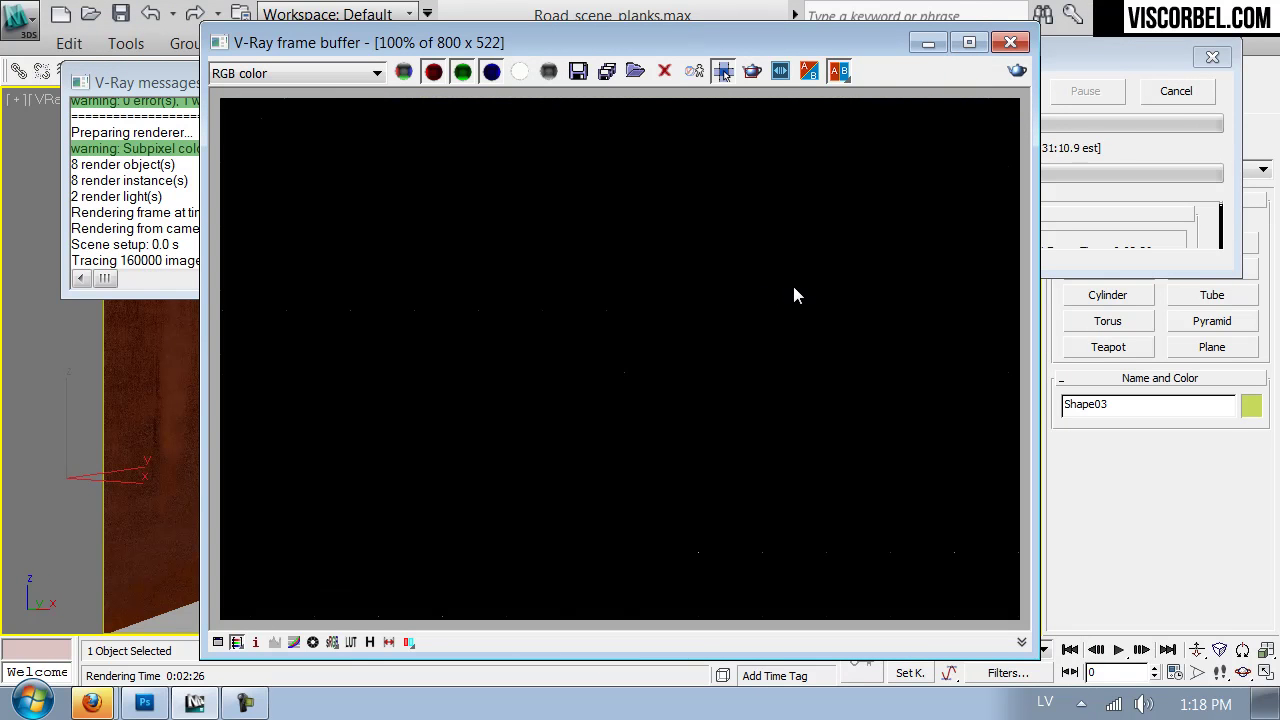
ctrl+right_click(513, 372)
ctrl+click(513, 372)
ctrl+right_click(513, 372)
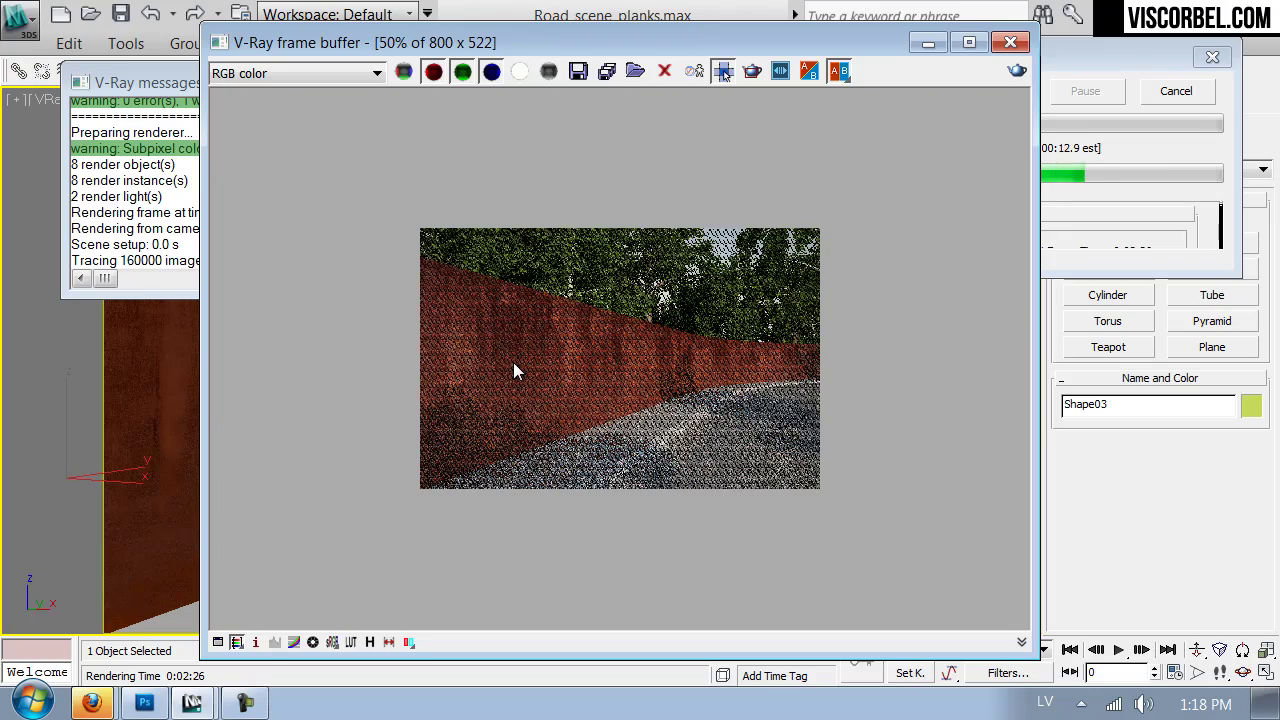
ctrl+click(514, 364)
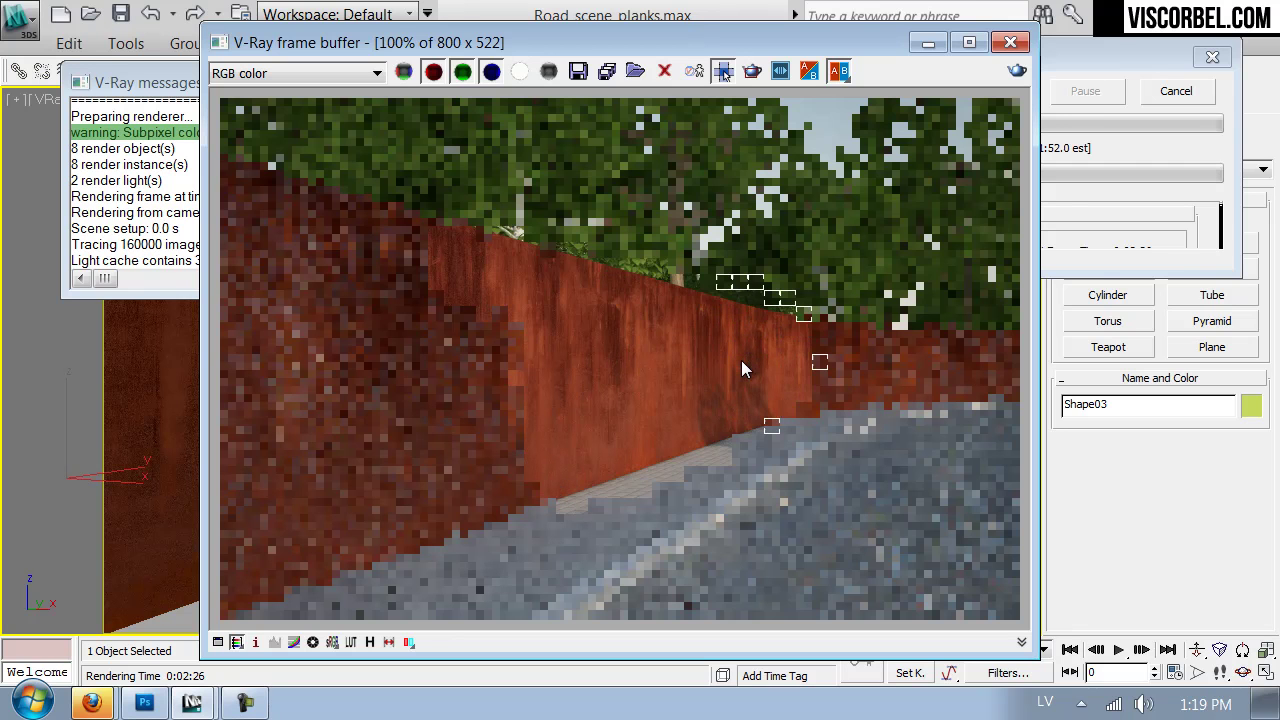
Switch to Photoshop, undo the grayscale edits and reduce the coloured rust texture's saturation and lightness with Hue/Saturation
click(144, 703)
key(ctrl+z)
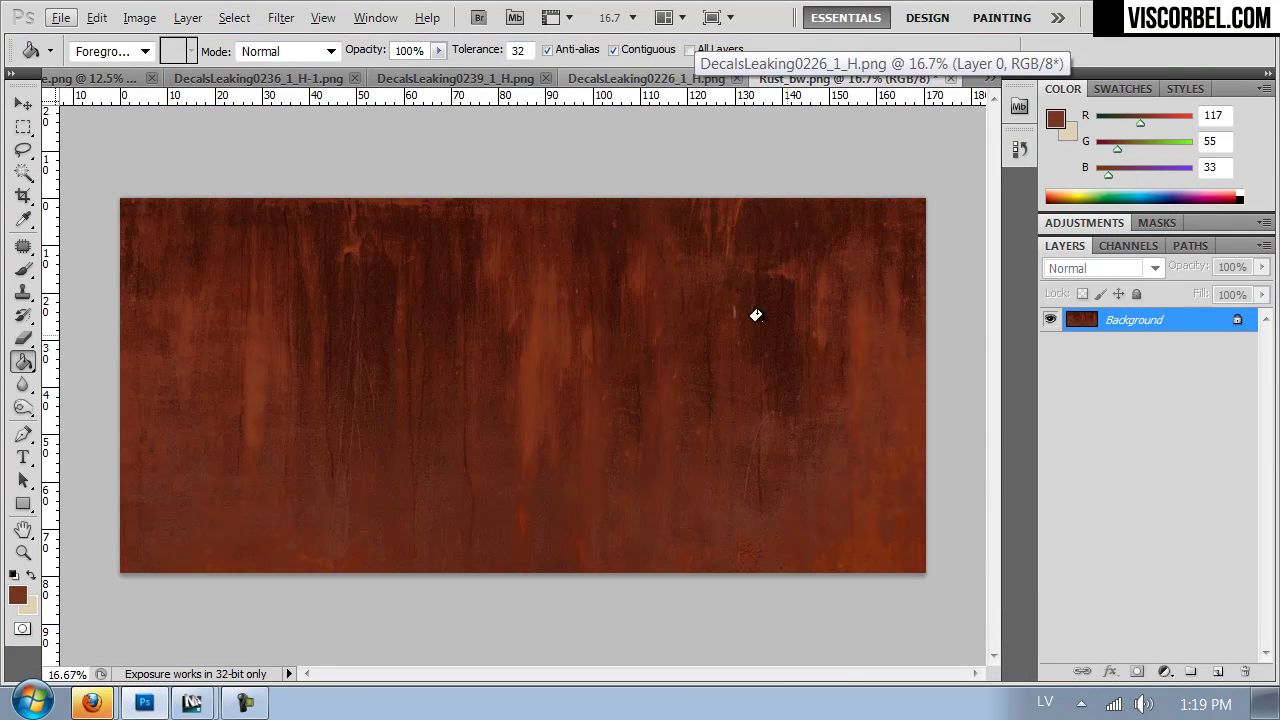
click(139, 17)
mouse_move(200, 78)
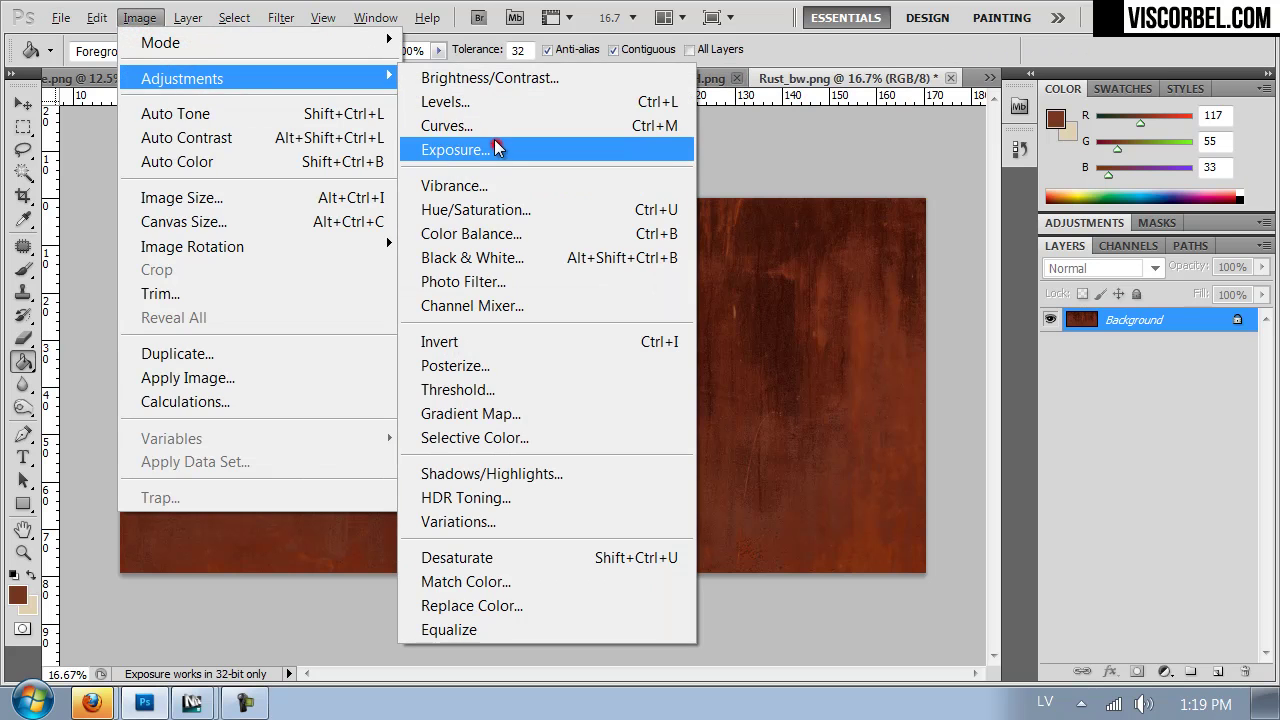
click(476, 209)
drag(877, 292, 860, 291)
drag(874, 350, 868, 351)
click(1100, 140)
Save the darkened rust texture as a PNG, overwriting the existing Rust.png in the Textures folder
key(ctrl+shift+s)
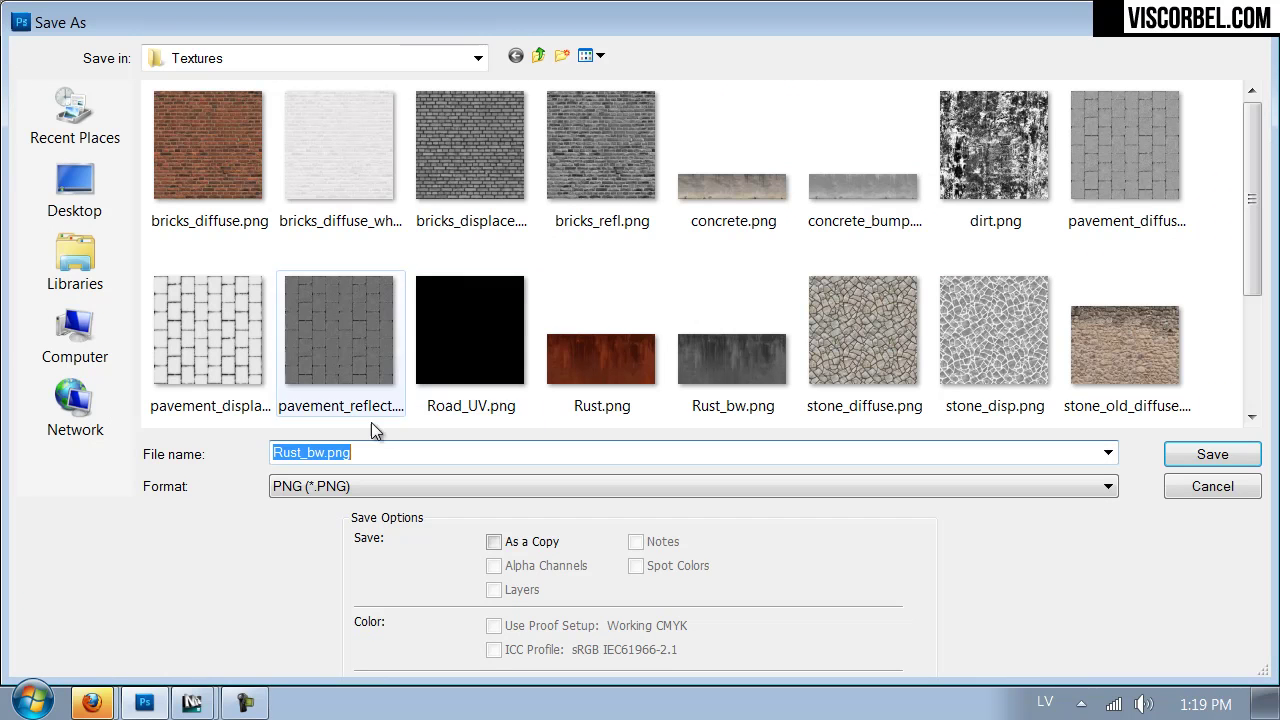
double_click(572, 370)
click(617, 280)
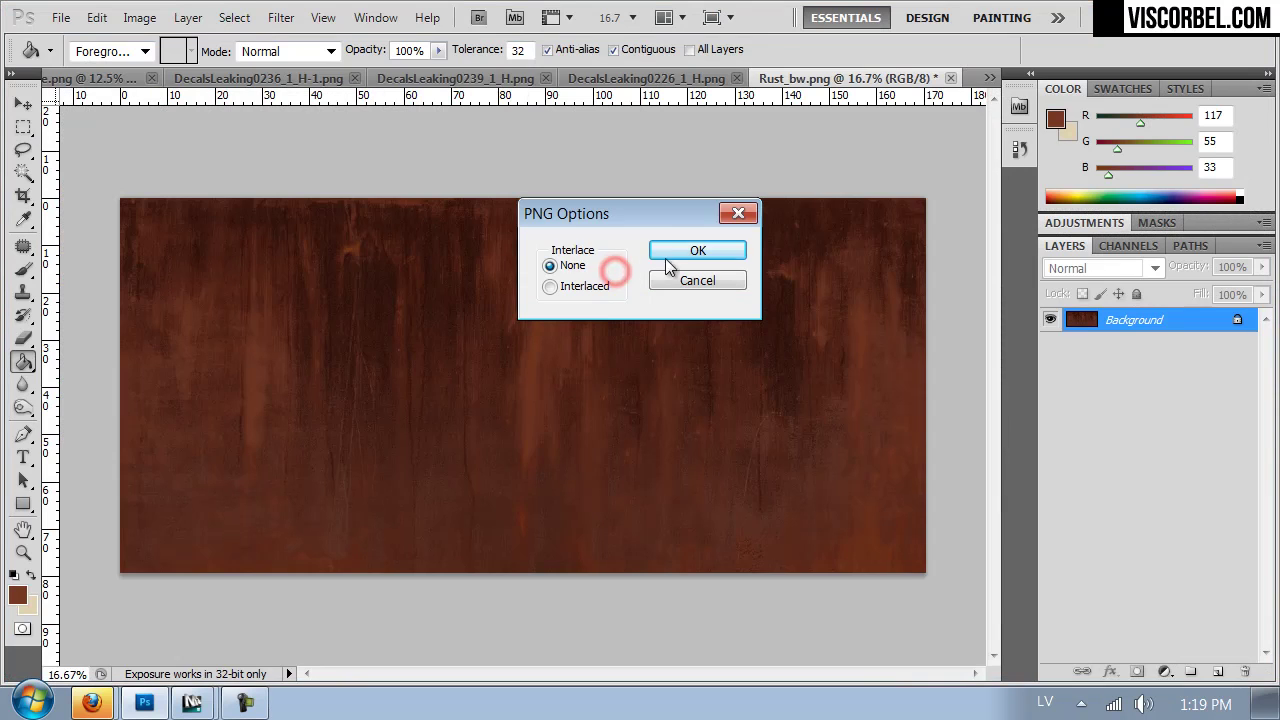
Switch to 3ds Max, cancel the running render and close the V-Ray frame buffer and messages windows
mouse_move(203, 708)
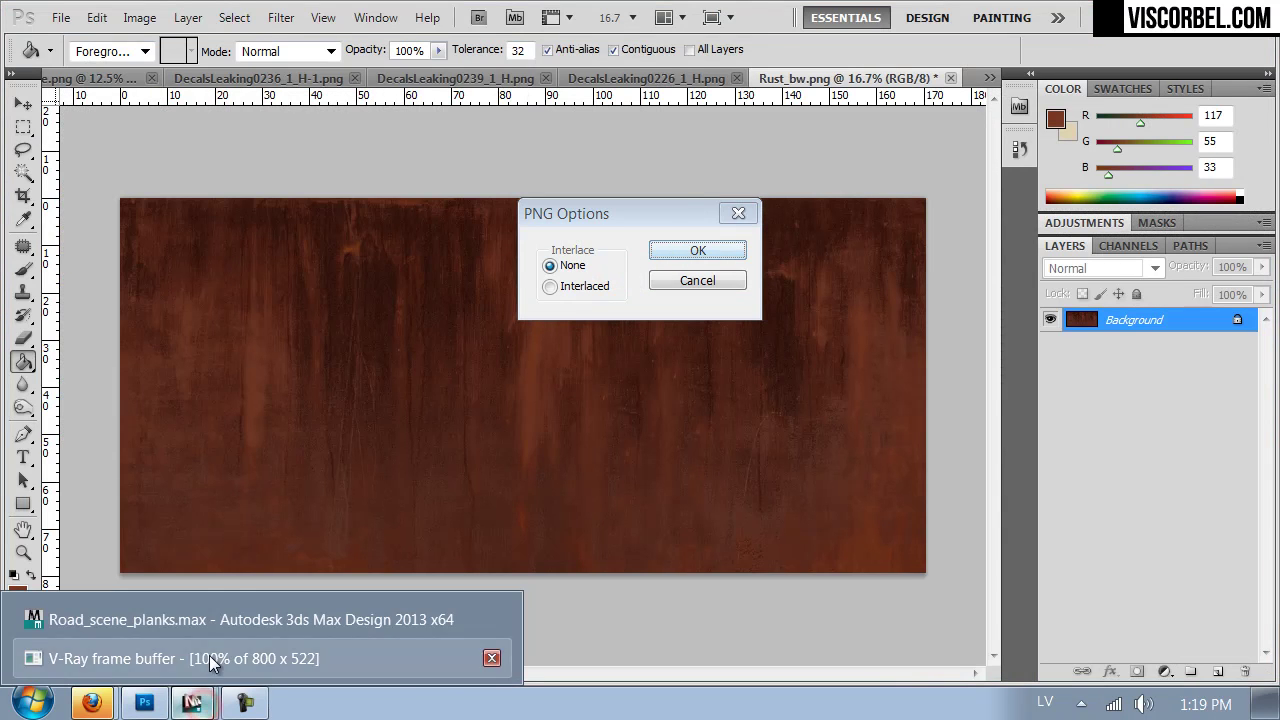
click(209, 660)
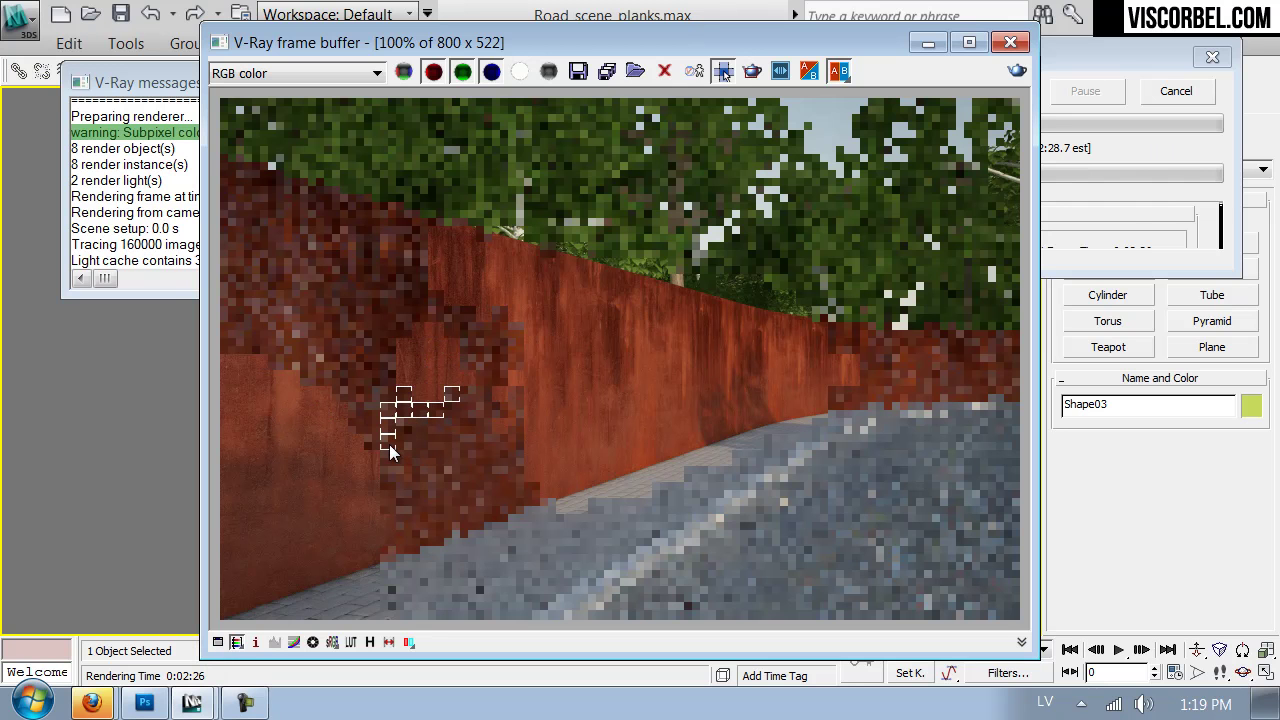
click(1164, 91)
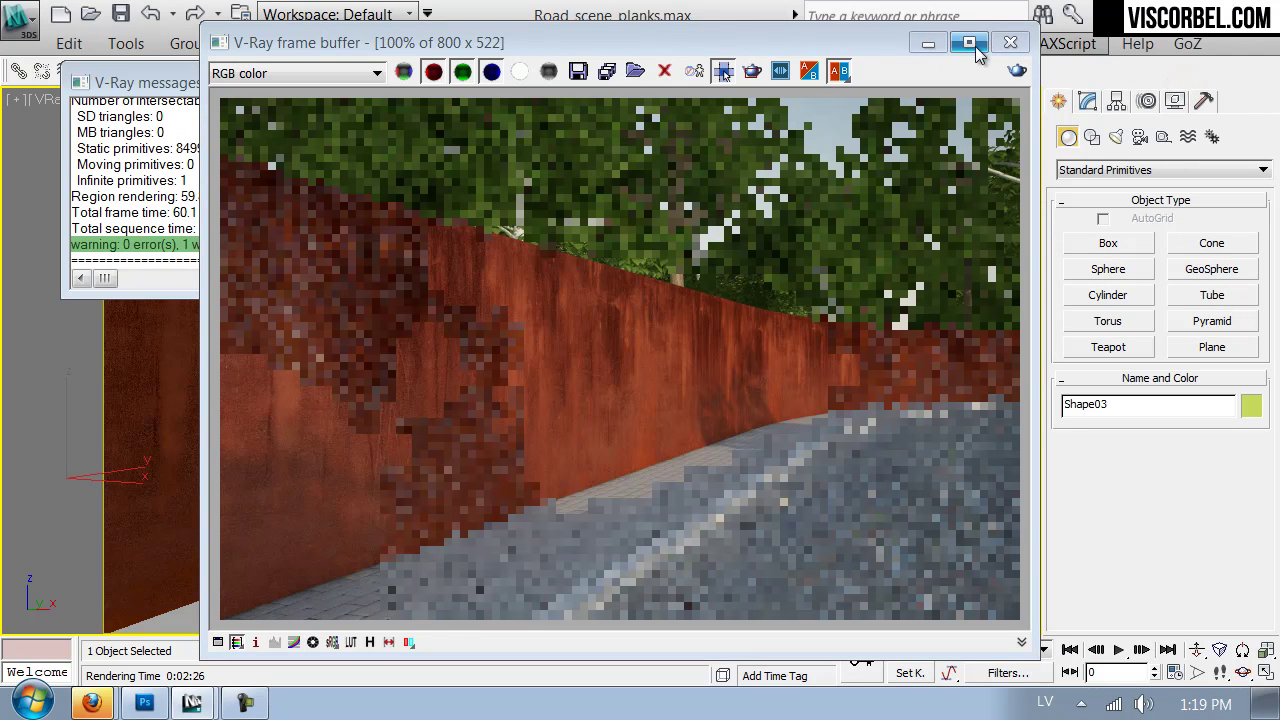
click(998, 43)
click(349, 82)
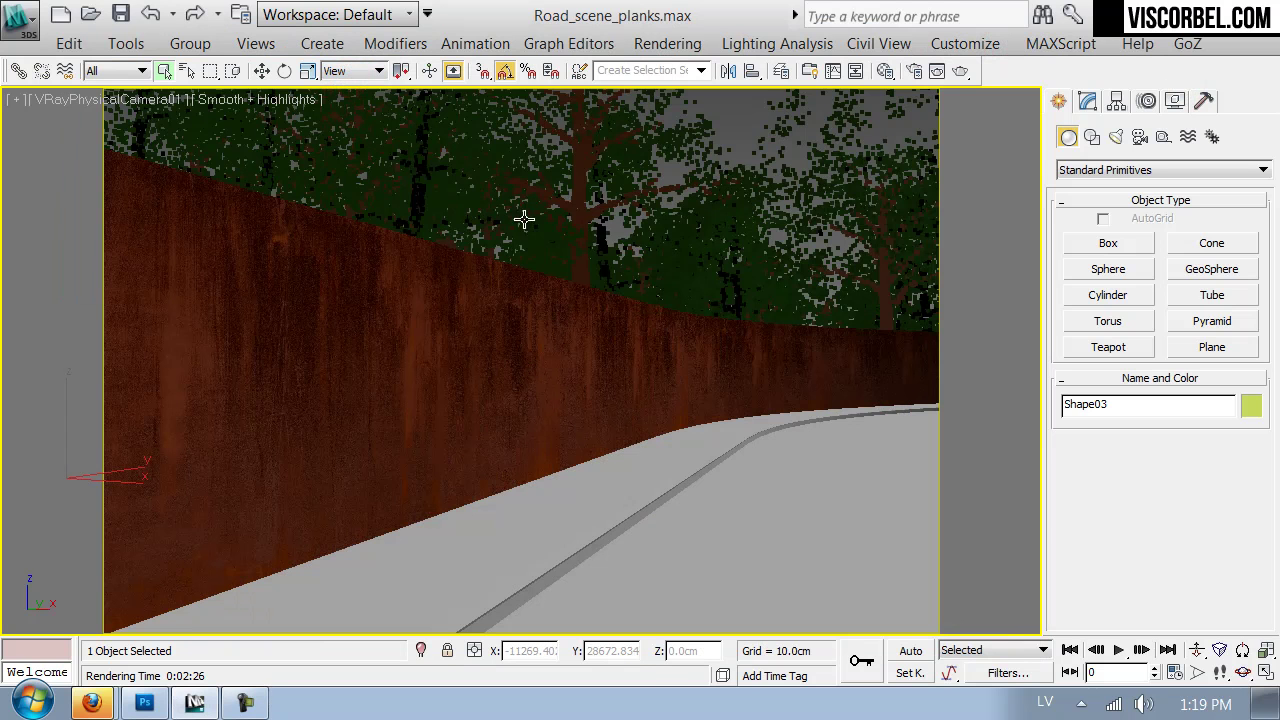
Assign a Gradient Ramp map to the Rust material's Displace slot and show it in the viewport
key(m)
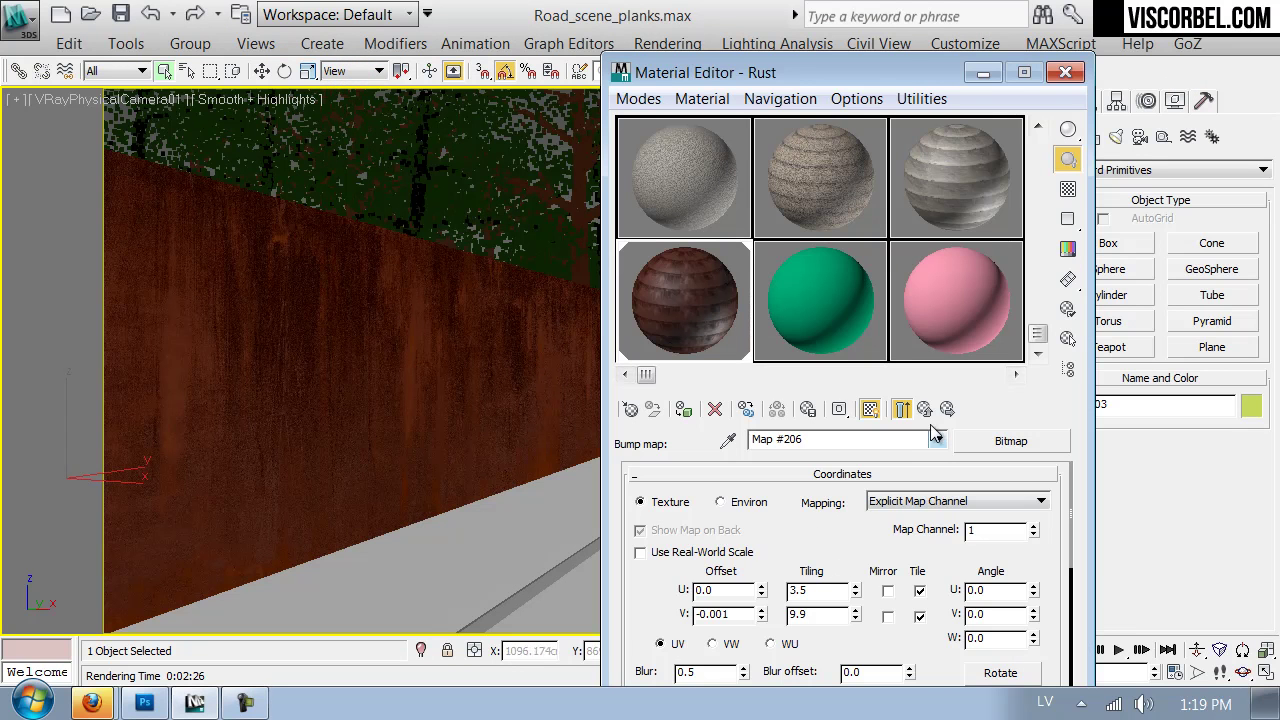
click(929, 410)
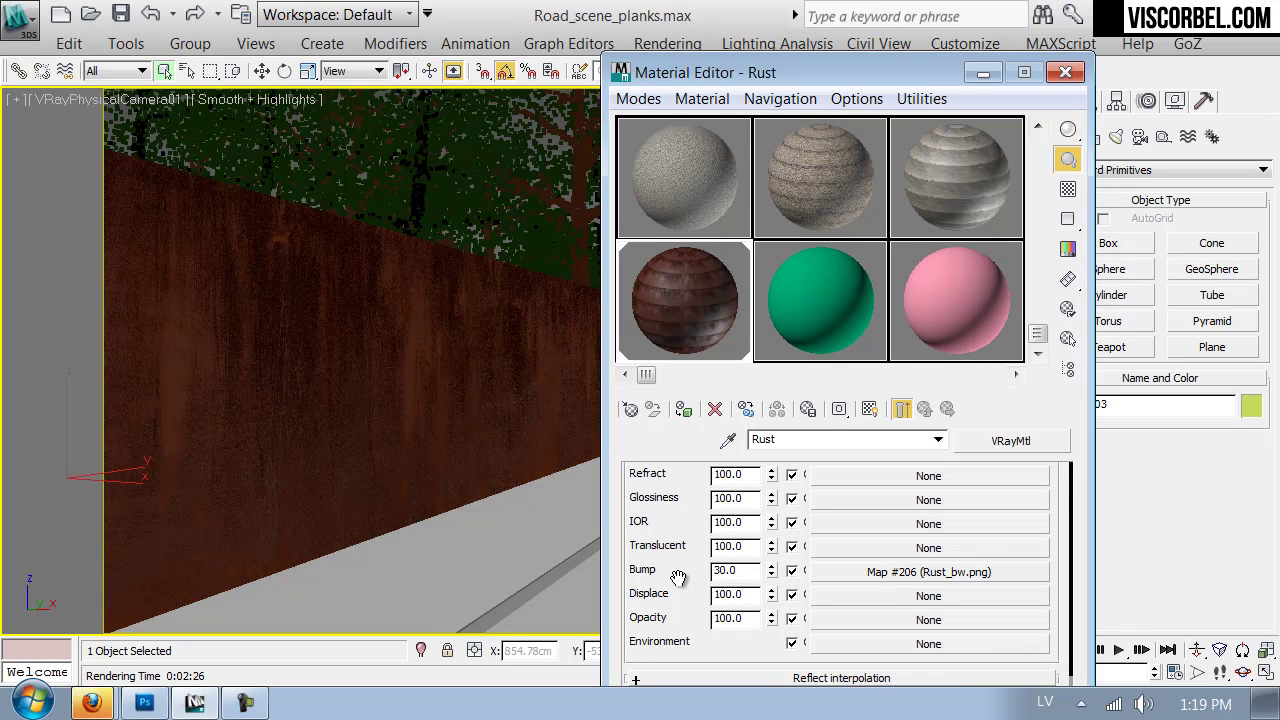
click(678, 578)
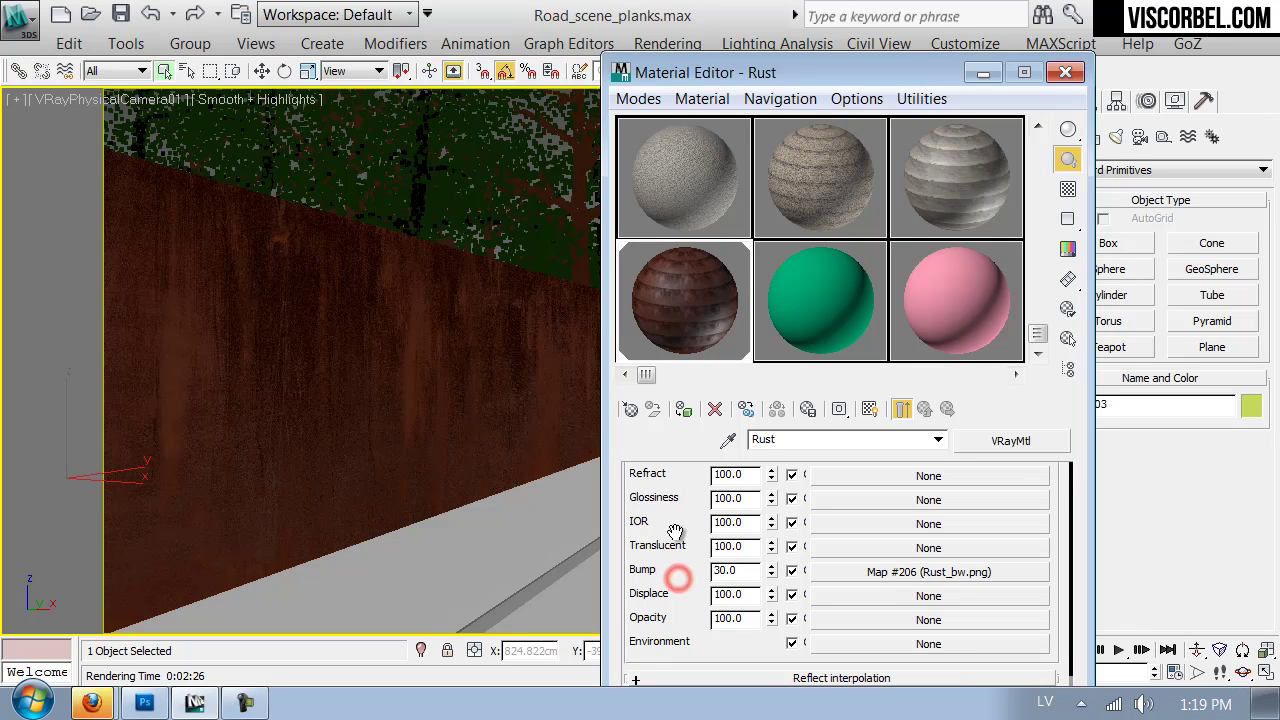
click(918, 597)
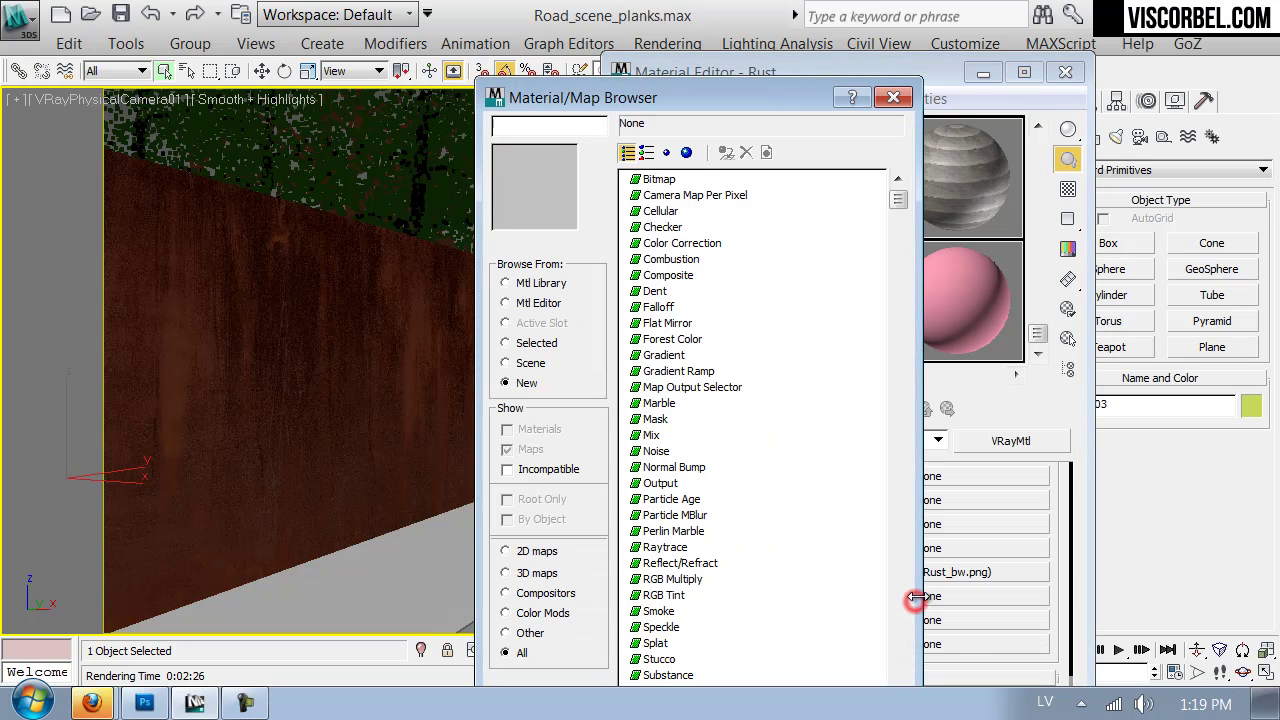
double_click(648, 374)
click(866, 410)
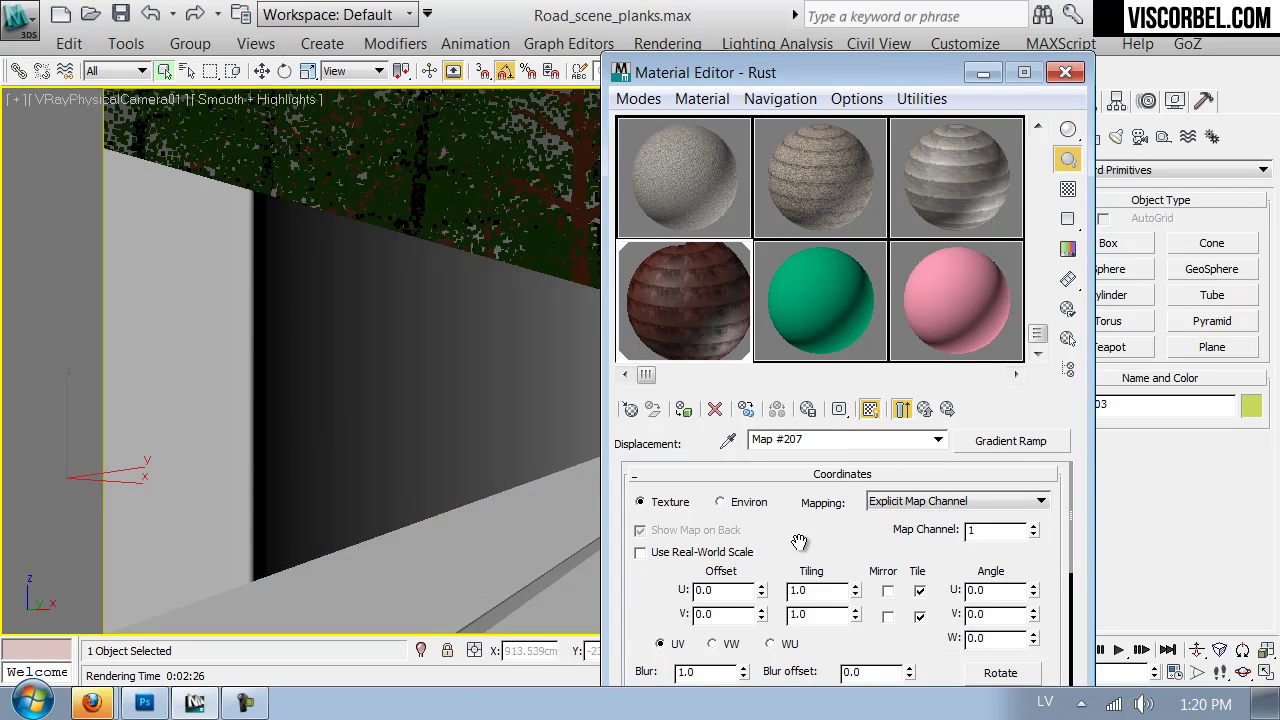
scroll(822, 553, down, 5)
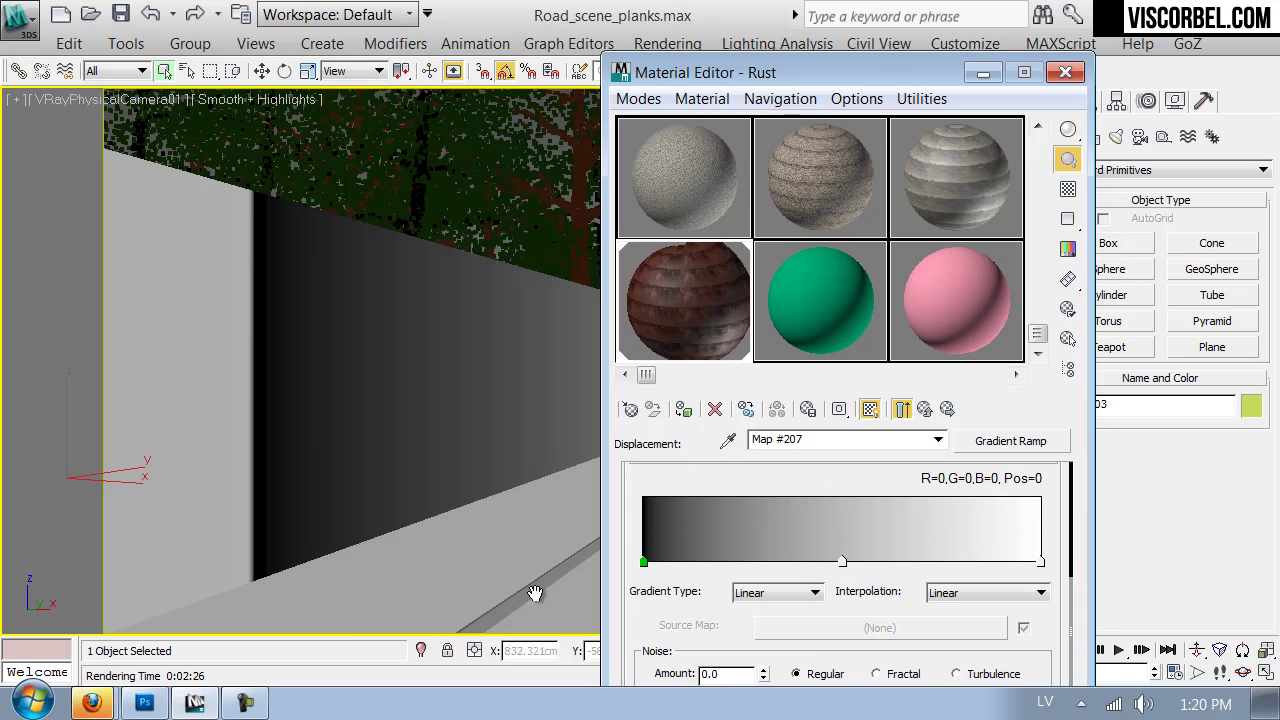
Switch to Firefox and open the photo of the corrugated metal shed with a window as reference
mouse_move(92, 690)
click(95, 620)
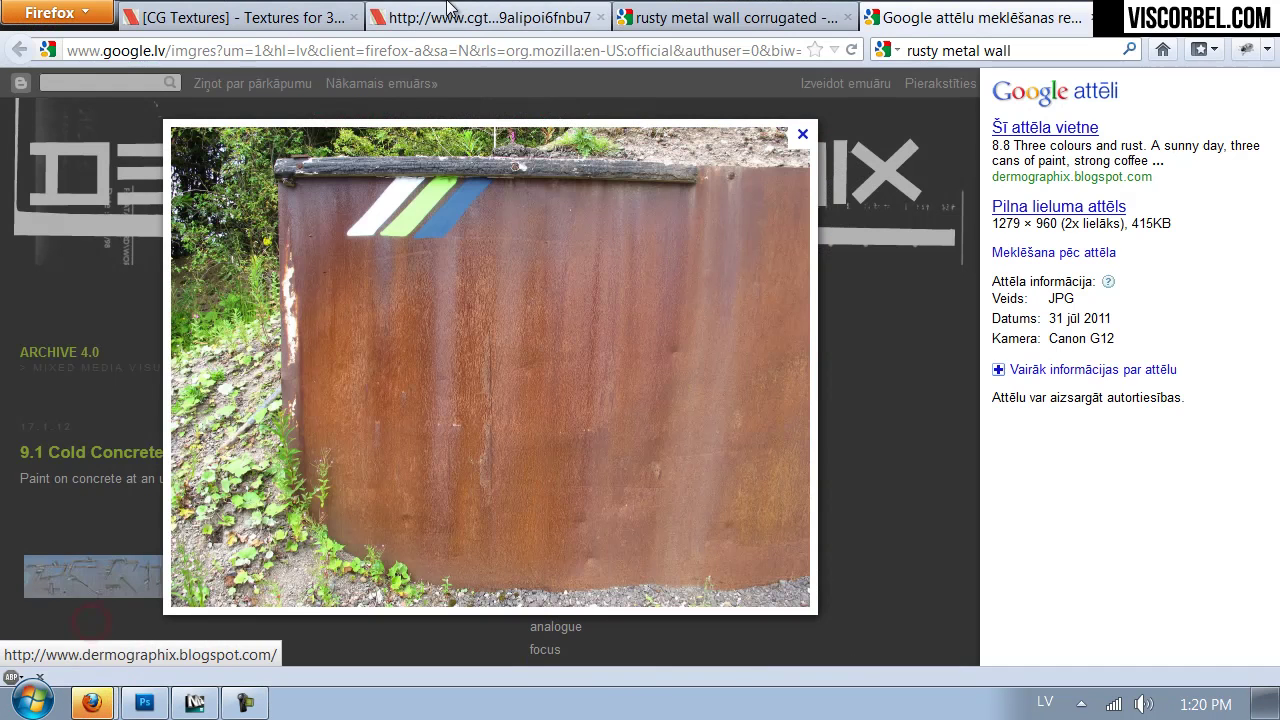
click(455, 15)
click(657, 10)
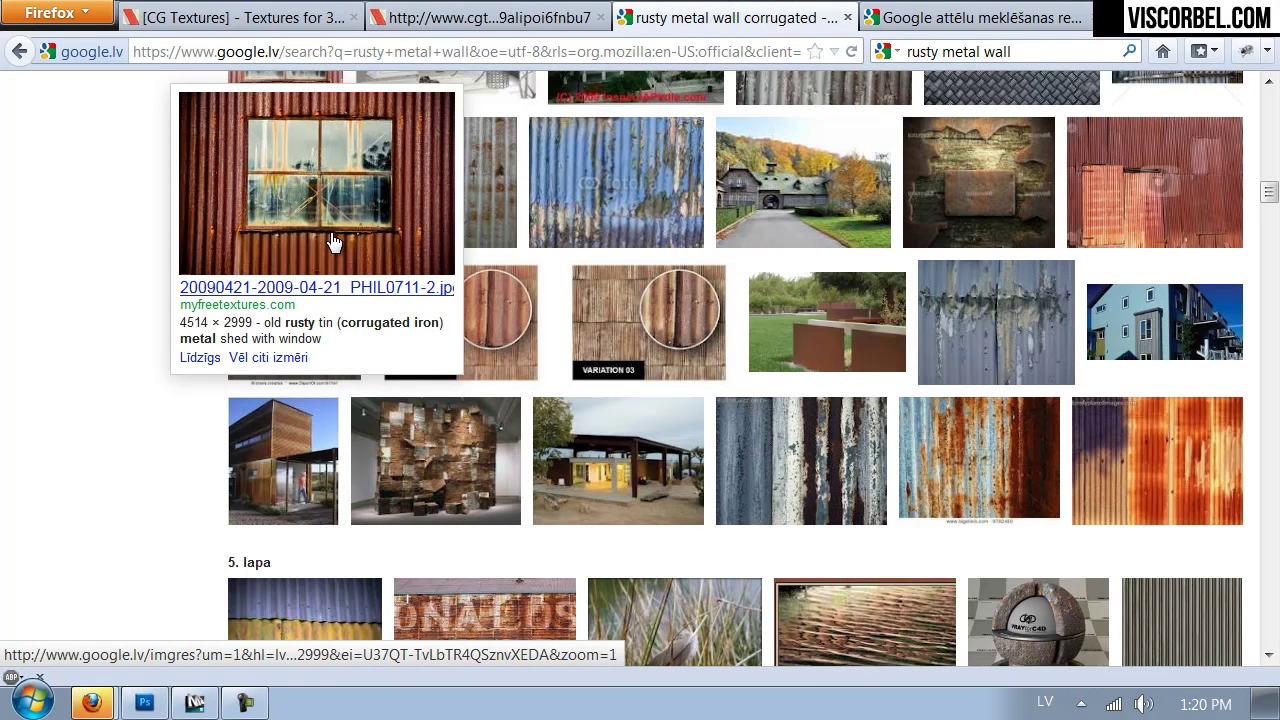
click(333, 241)
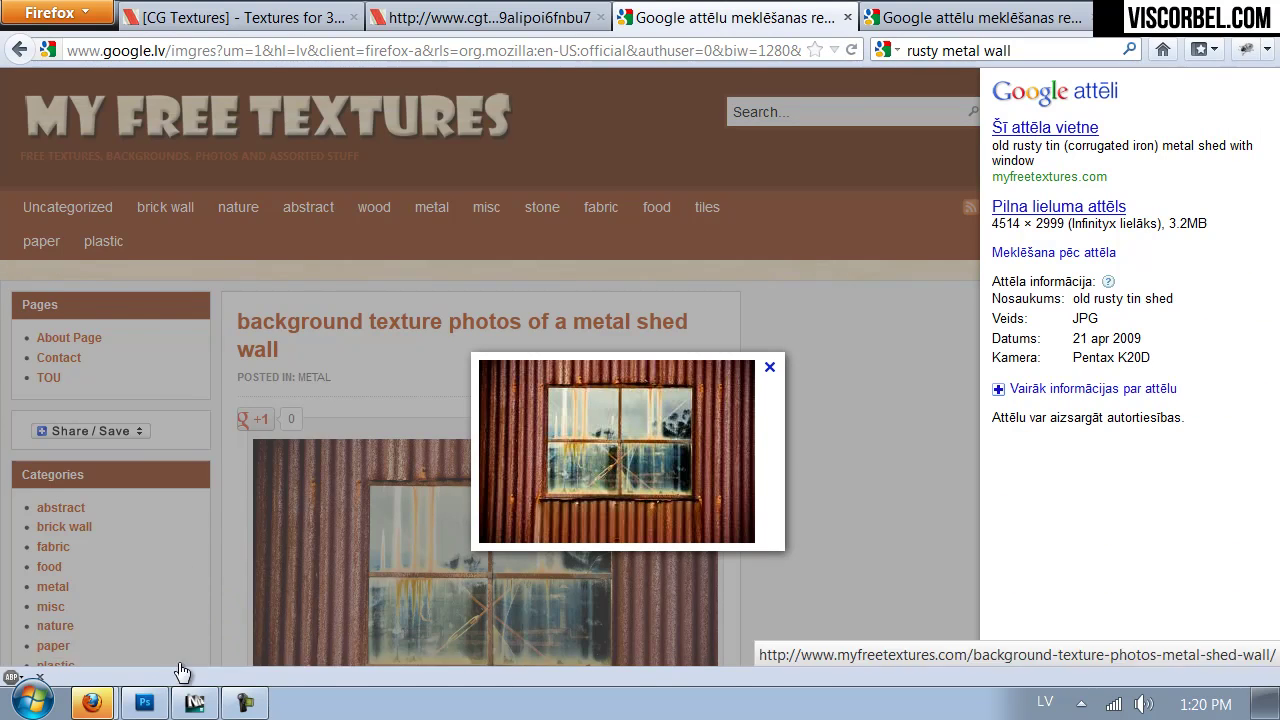
Back in 3ds Max, set the gradient ramp's end flag to black and its middle flag to white (255)
click(194, 703)
double_click(1043, 563)
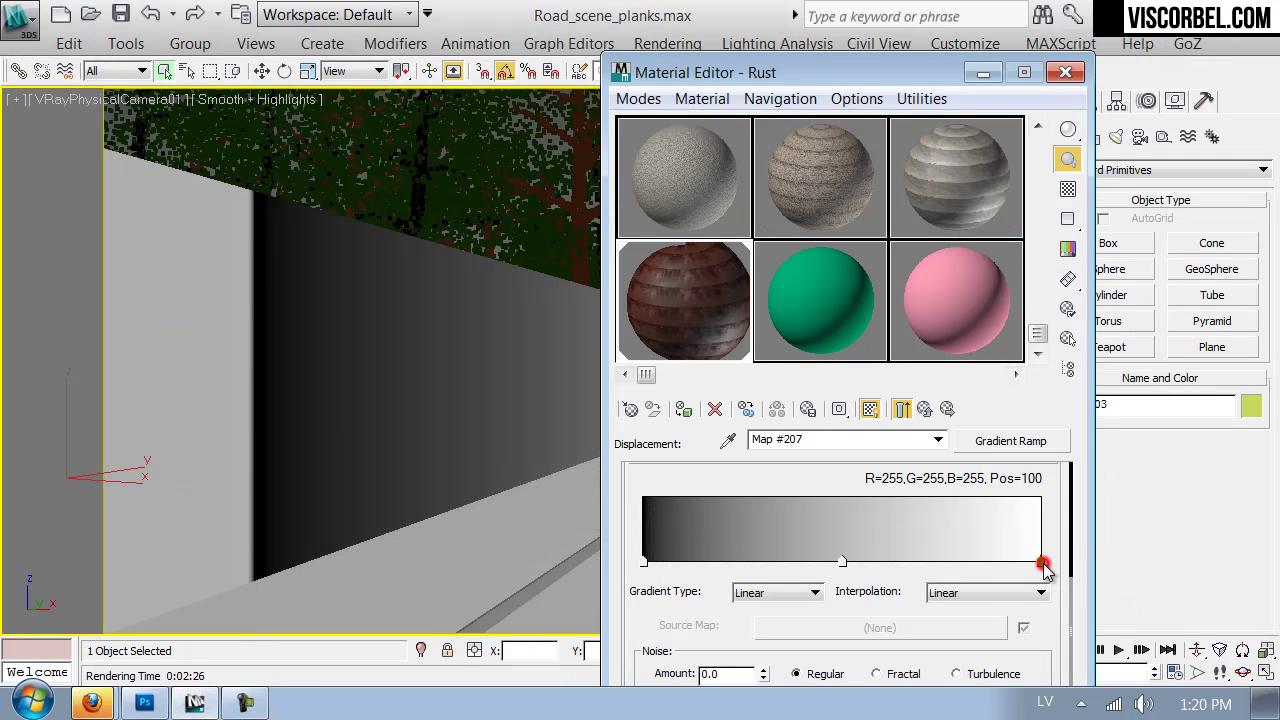
drag(750, 330, 731, 325)
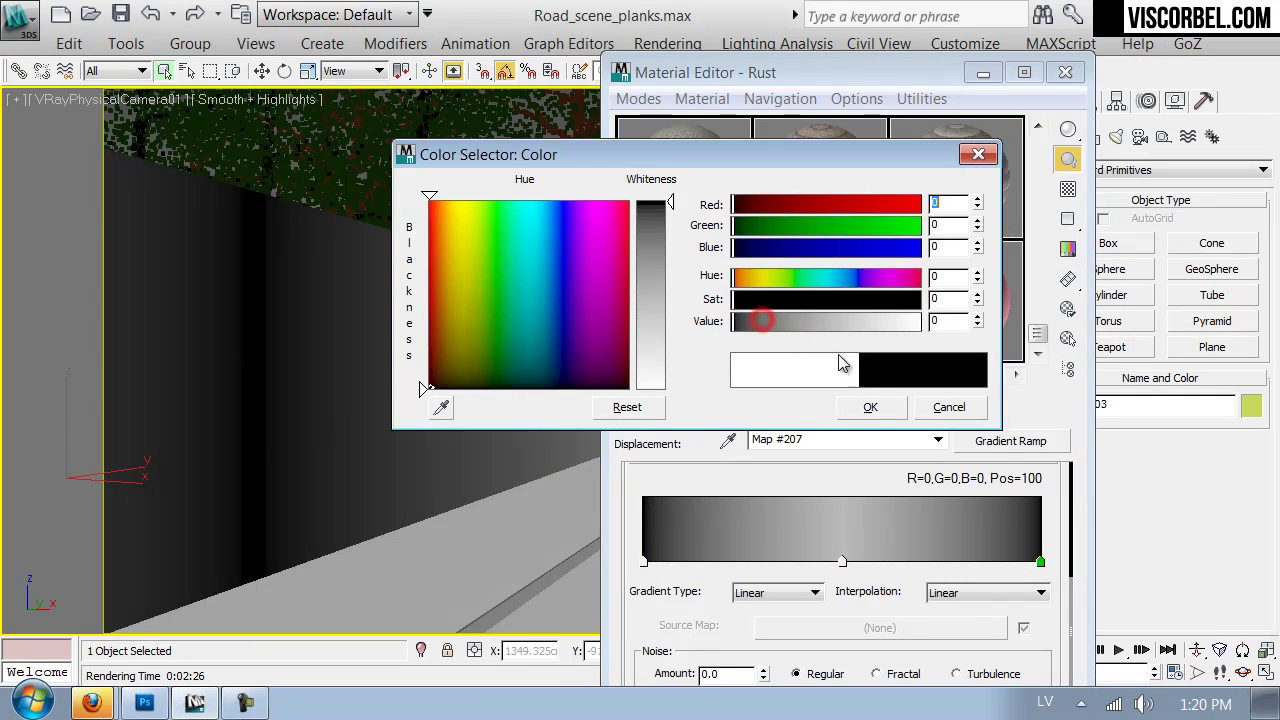
click(870, 407)
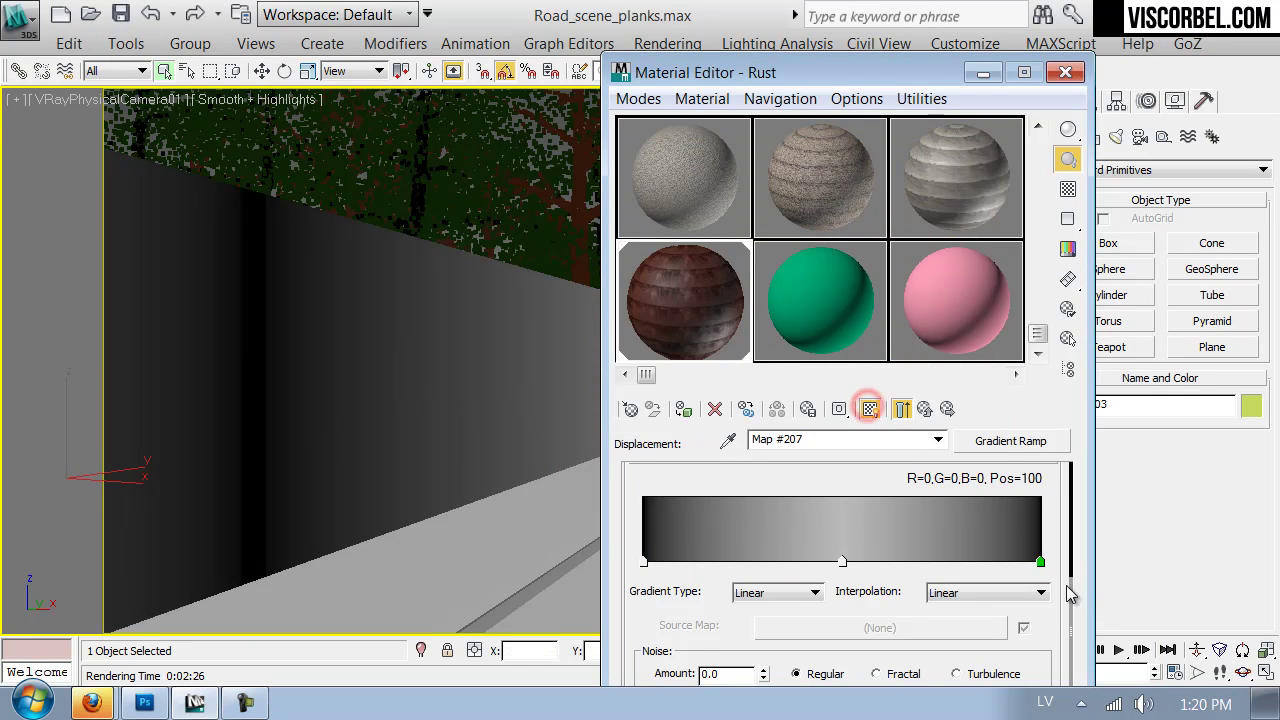
double_click(842, 563)
drag(845, 321, 920, 321)
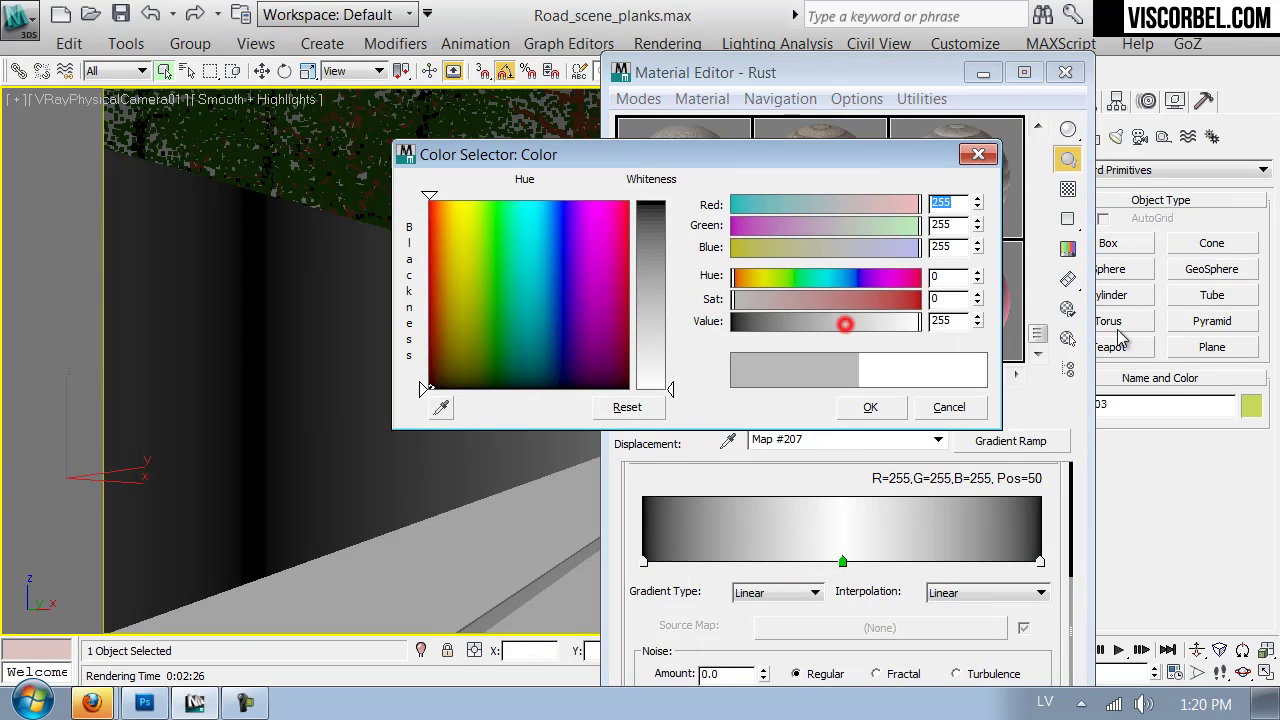
click(893, 410)
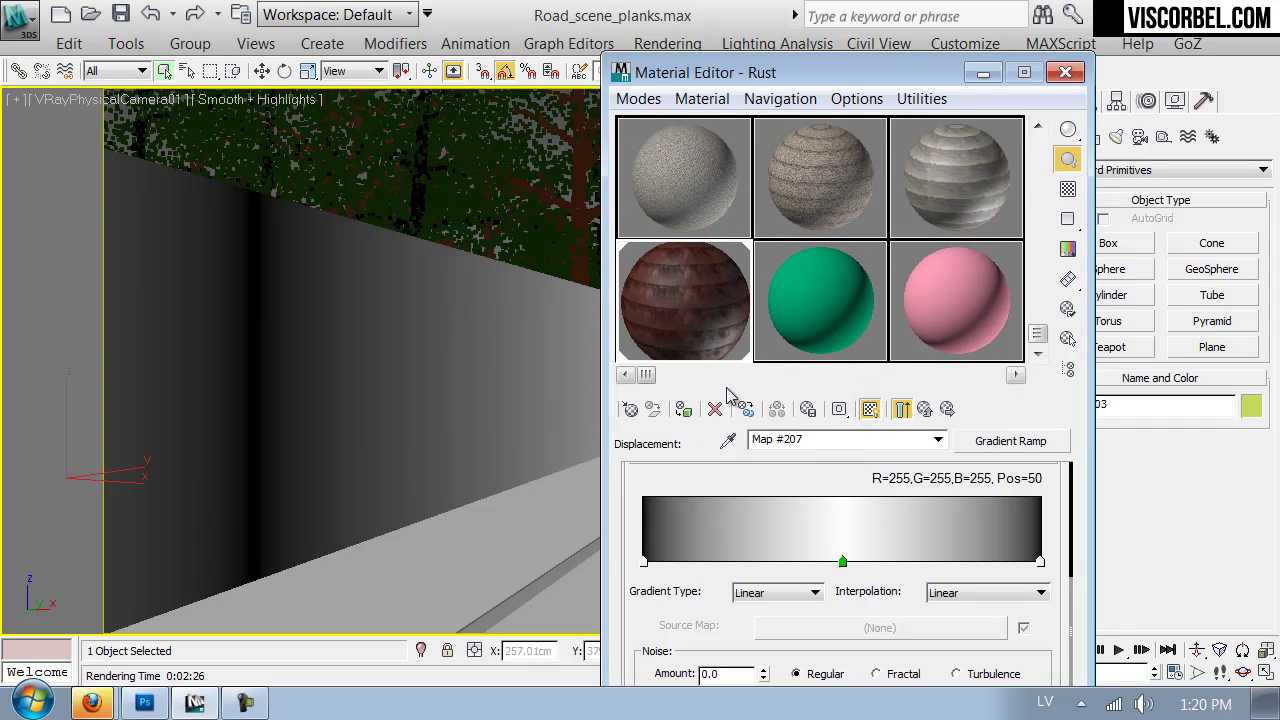
Add a second white flag to the gradient ramp and spread the two white flags to positions 37 and 63
click(777, 472)
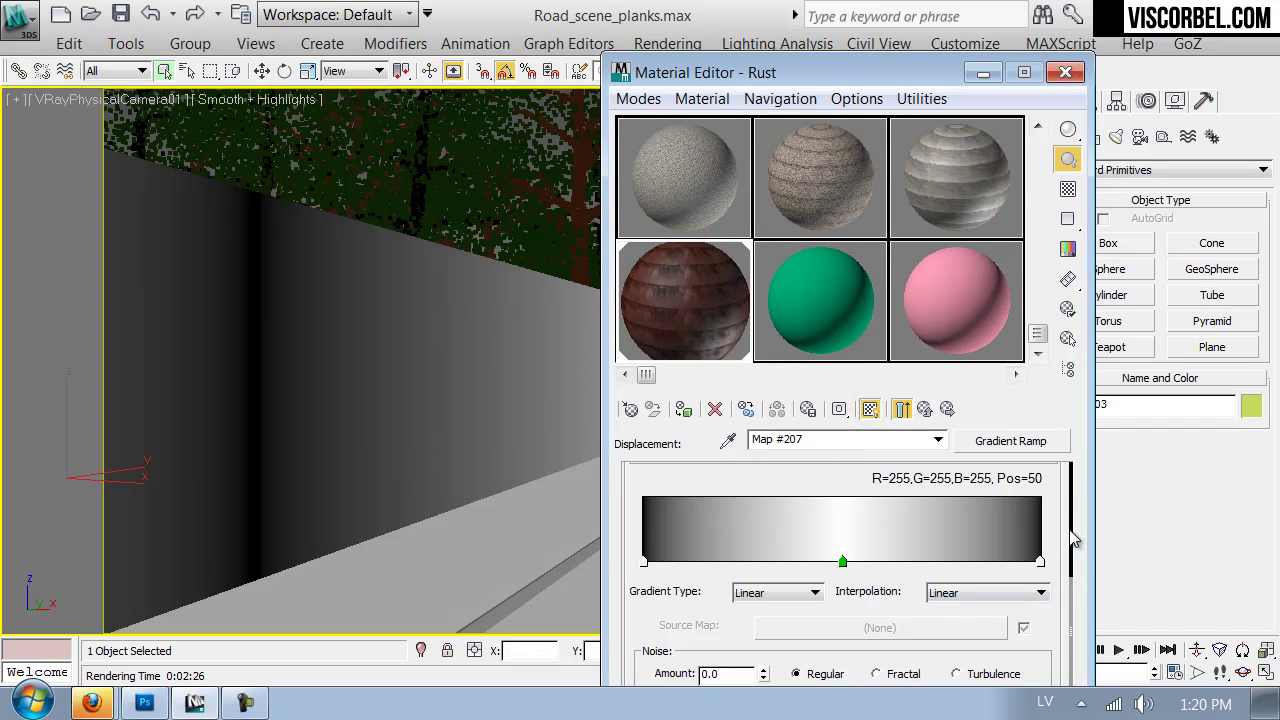
drag(843, 563, 815, 563)
double_click(877, 563)
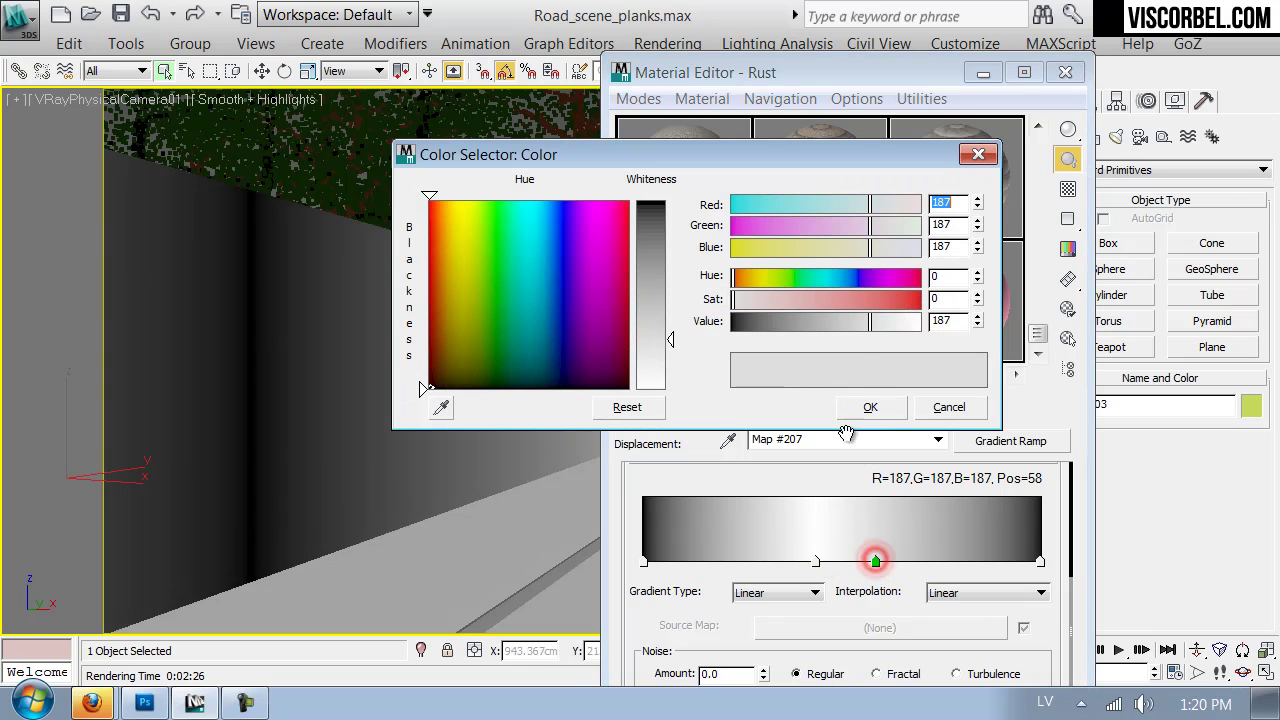
drag(889, 321, 921, 321)
click(870, 407)
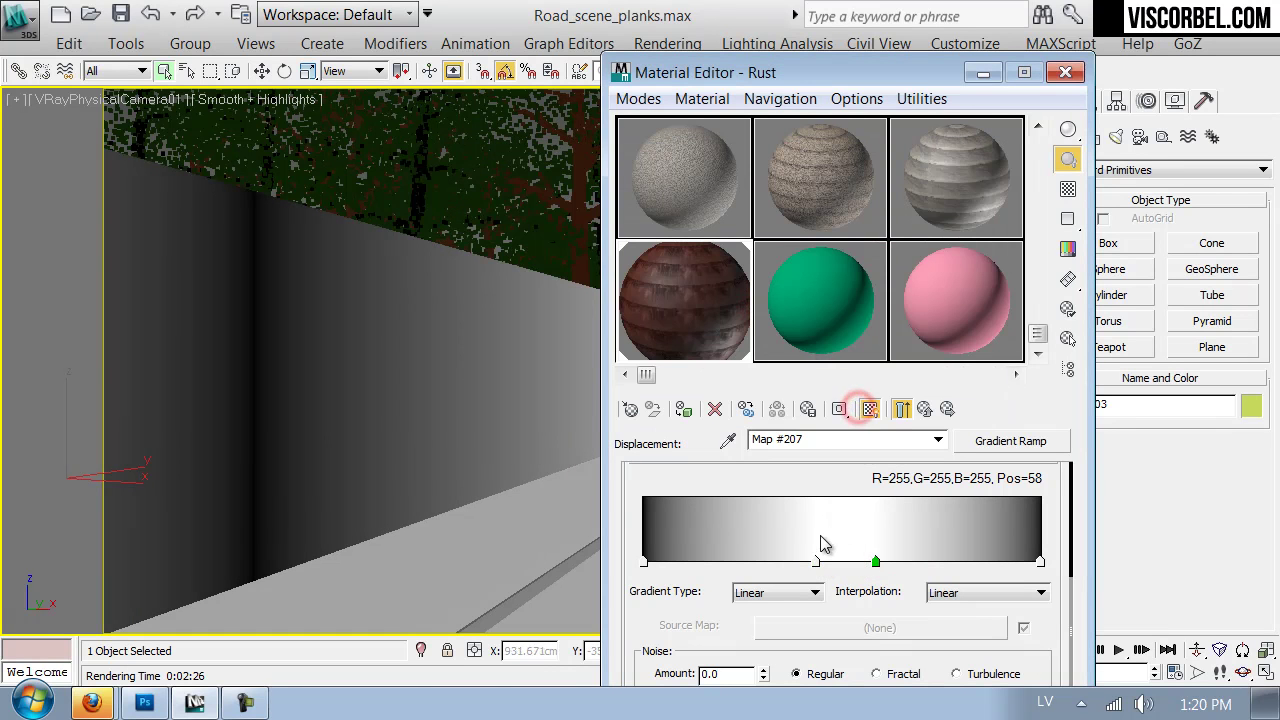
drag(817, 563, 775, 563)
mouse_move(874, 563)
mouse_down()
mouse_move(909, 563)
mouse_move(890, 565)
mouse_up()
right_click(905, 563)
click(955, 664)
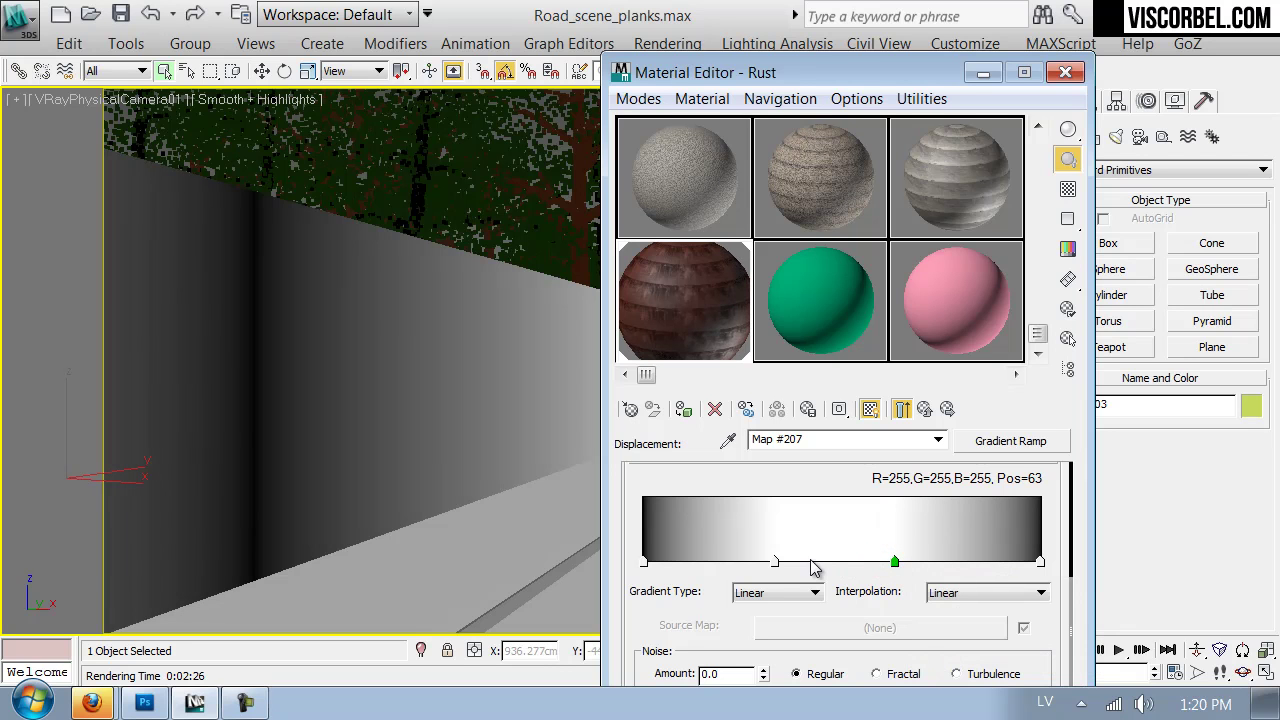
drag(779, 563, 793, 560)
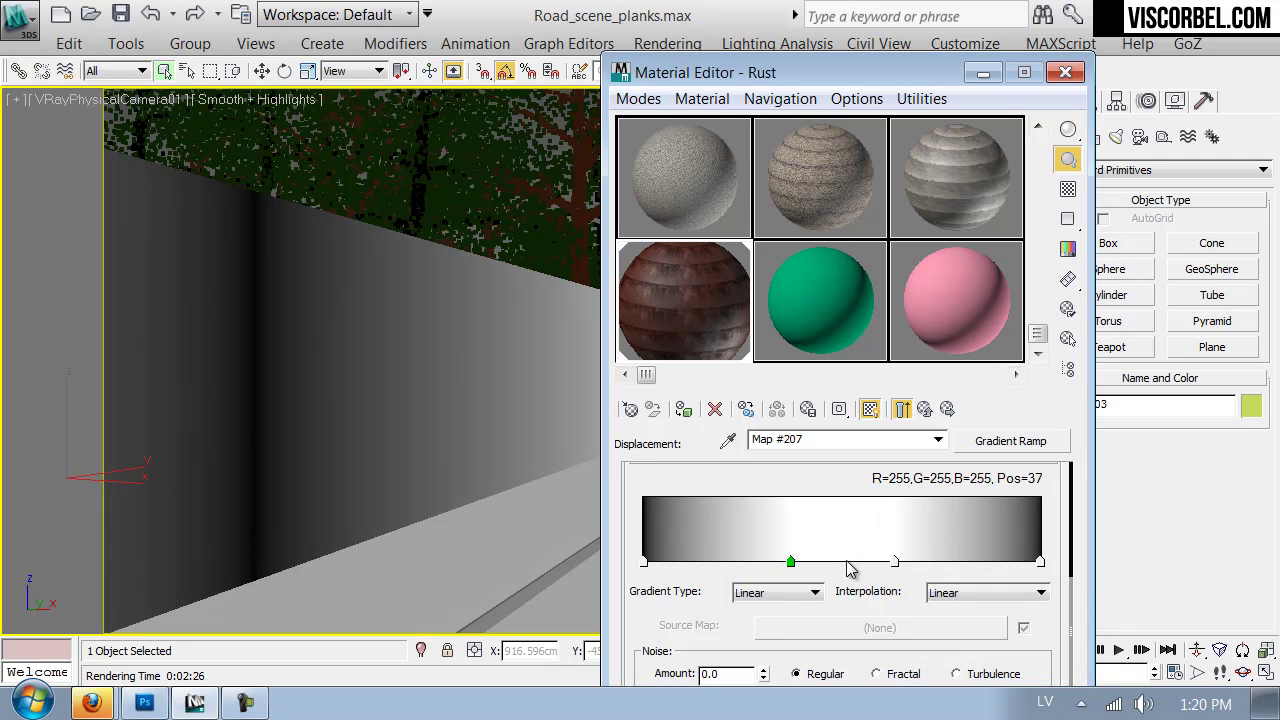
Try out the gradient ramp's interpolation modes and set the interpolation to Ease In Out
click(1000, 600)
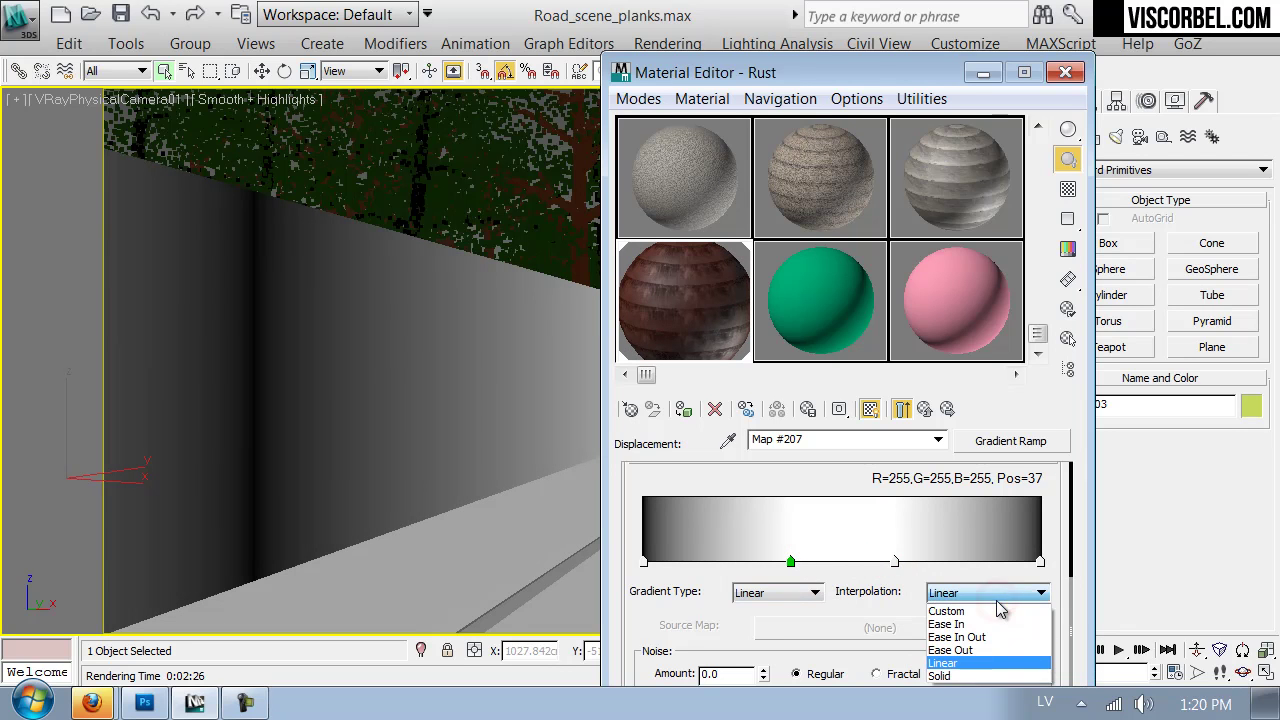
click(996, 598)
click(805, 594)
click(803, 594)
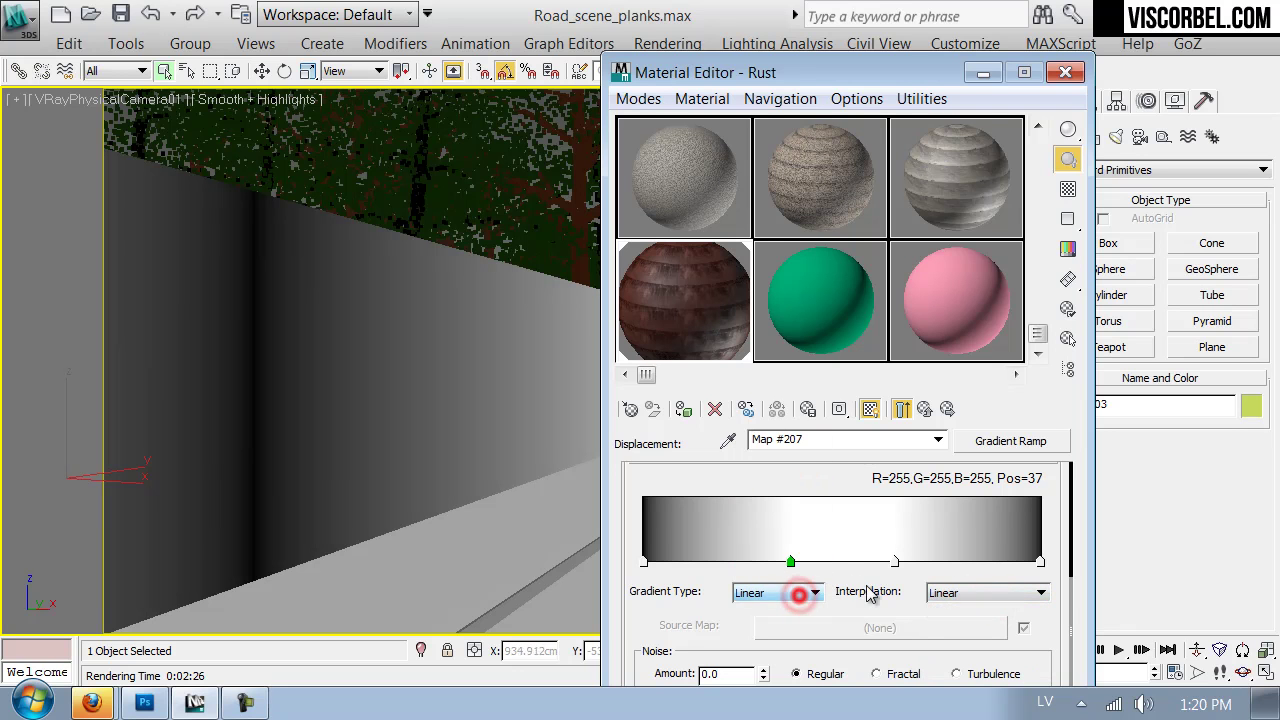
click(990, 594)
click(958, 624)
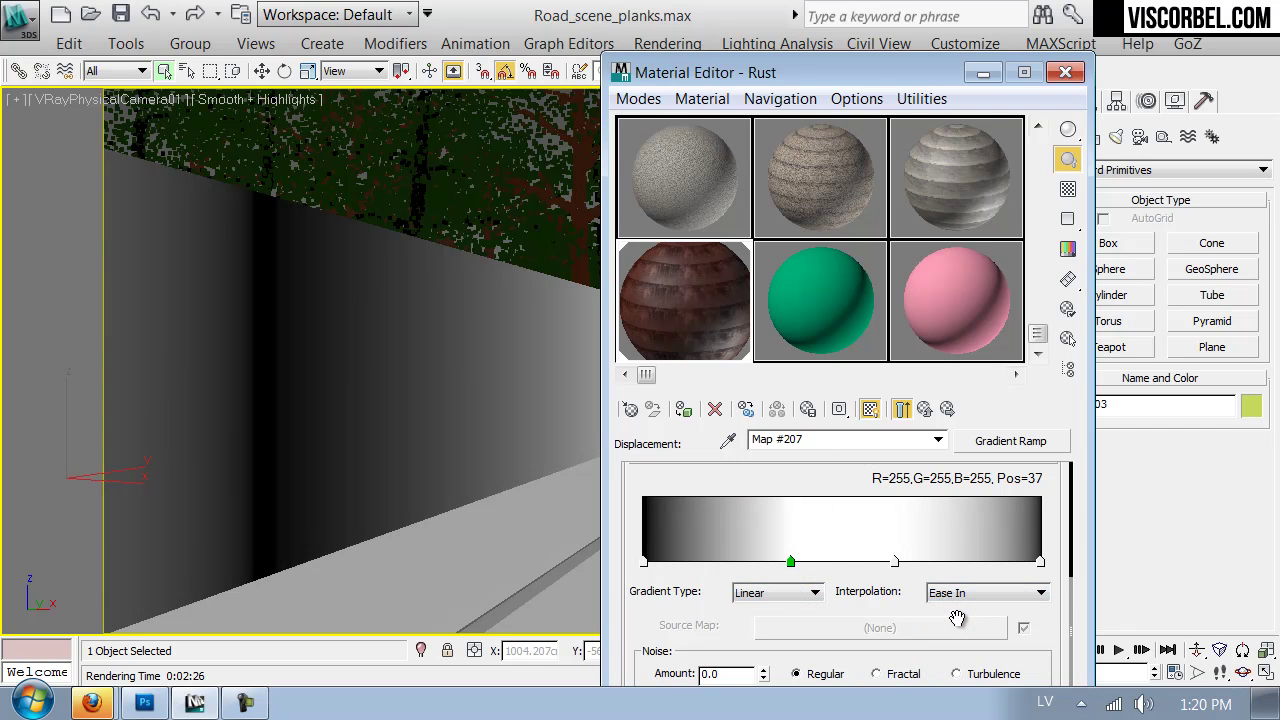
scroll(960, 614, down, 2)
scroll(960, 614, down, 2)
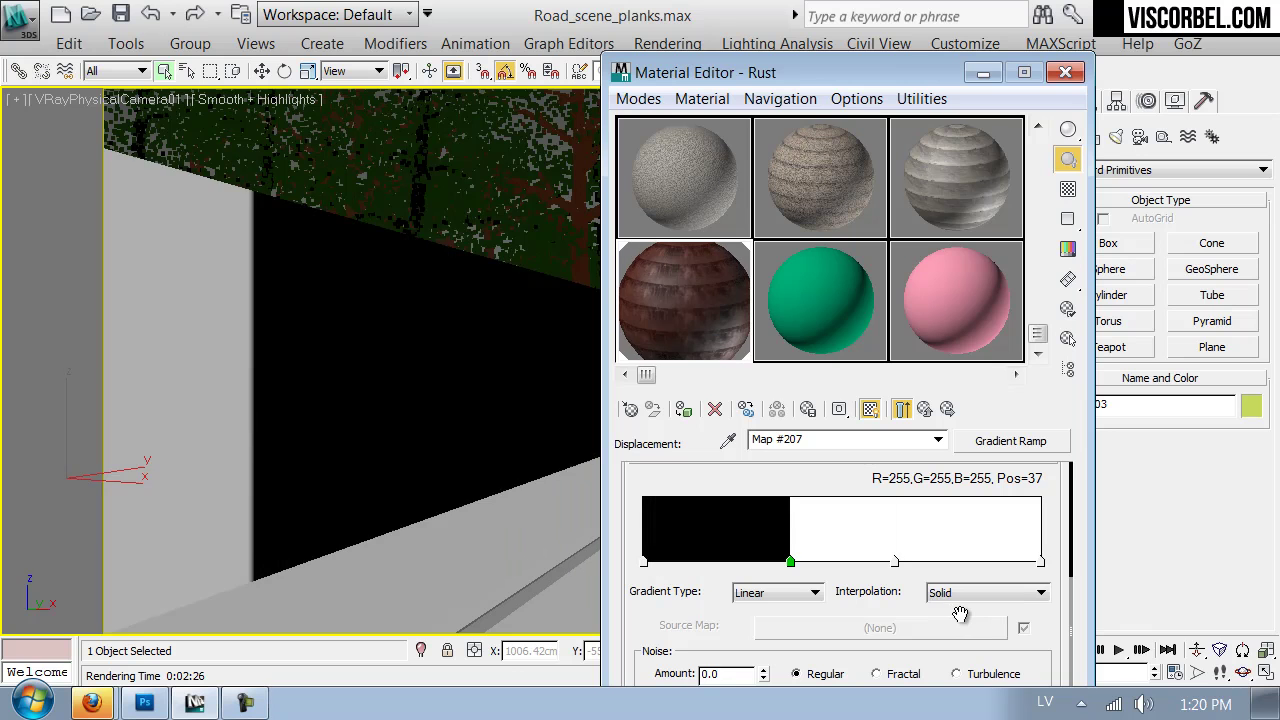
scroll(963, 609, up, 1)
scroll(962, 608, up, 4)
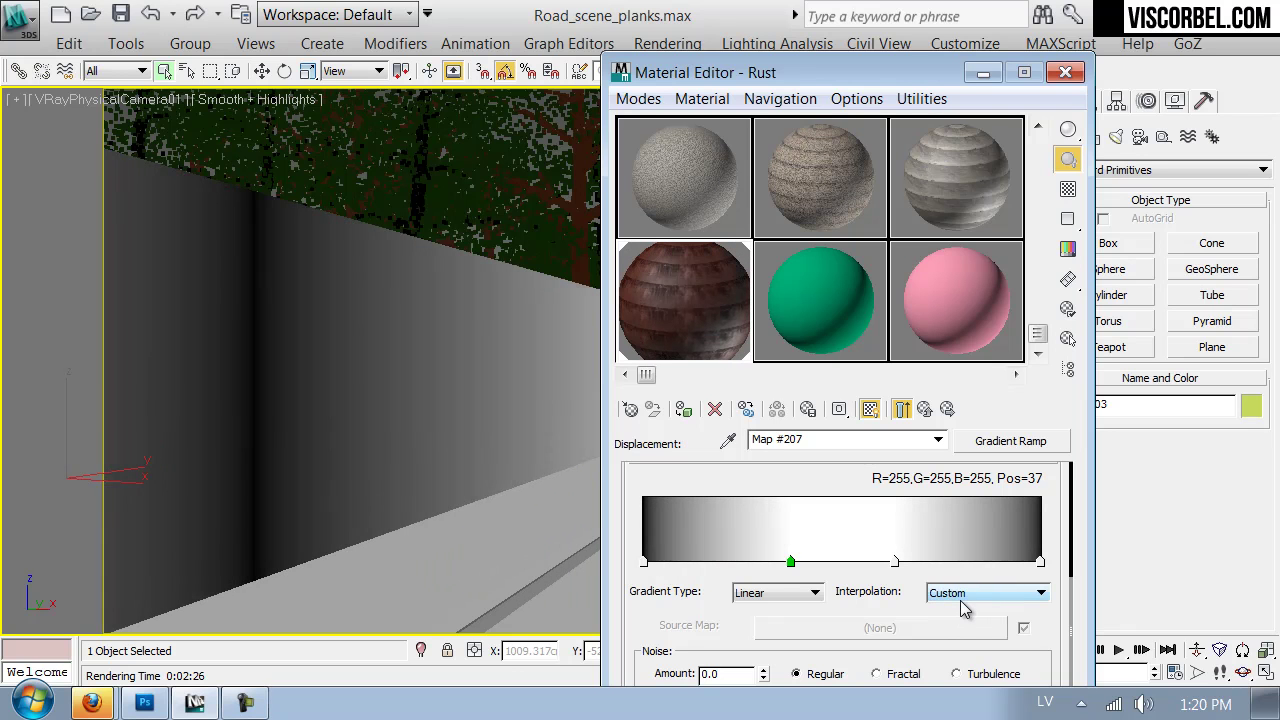
scroll(963, 607, down, 2)
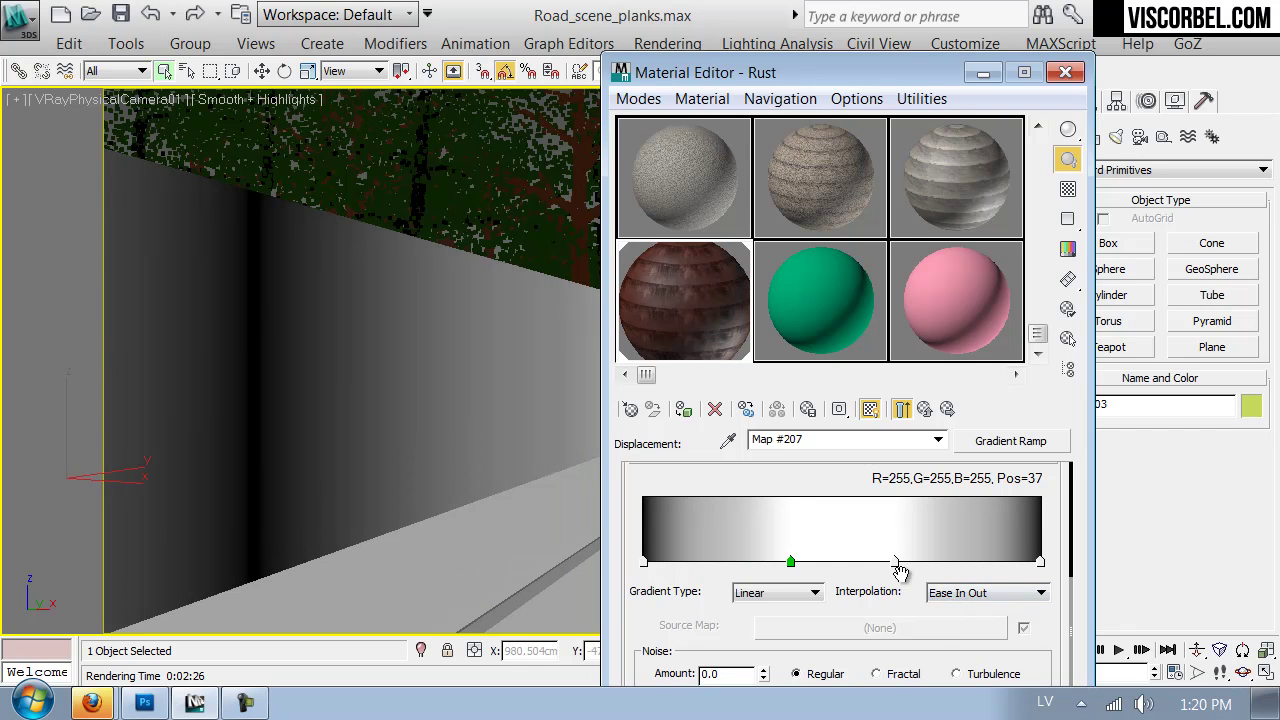
Move the first white flag to position 51 and delete the white flag at position 63
mouse_move(789, 562)
mouse_down()
mouse_move(866, 564)
mouse_move(847, 565)
mouse_up()
right_click(894, 562)
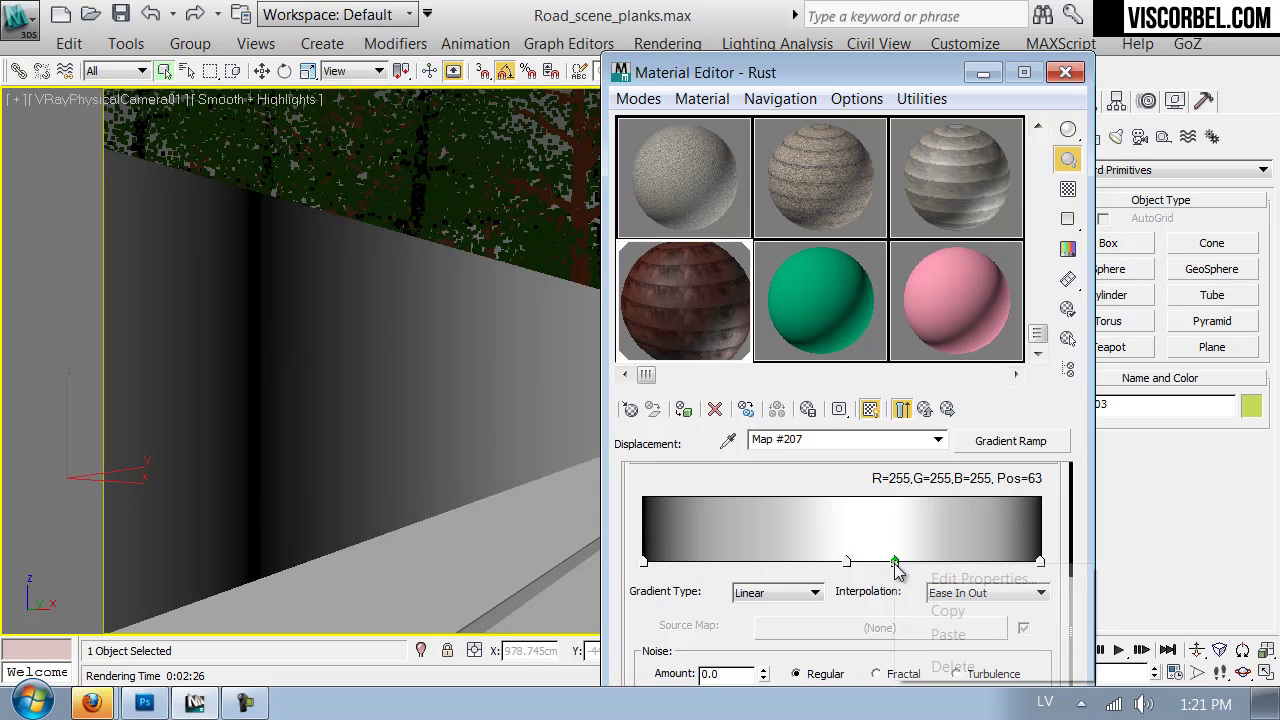
click(950, 666)
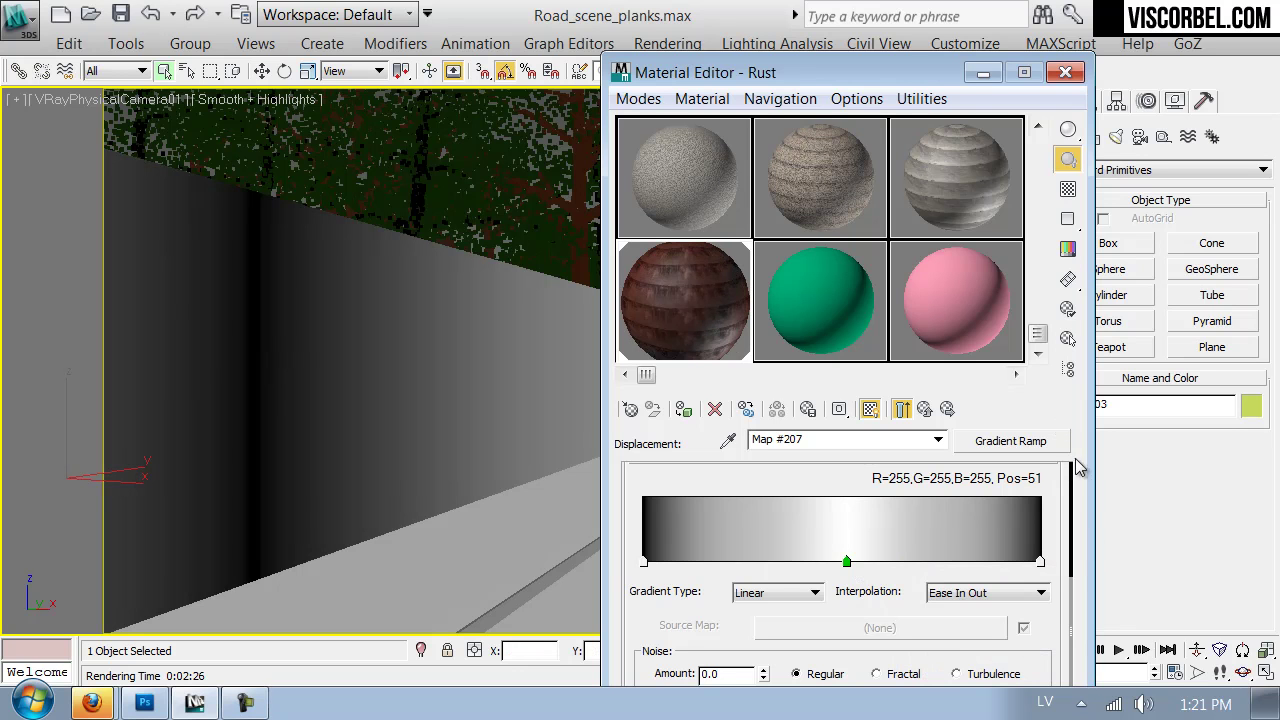
Increase the gradient ramp's U tiling to about 20.9 in its coordinates
scroll(1058, 509, up, 5)
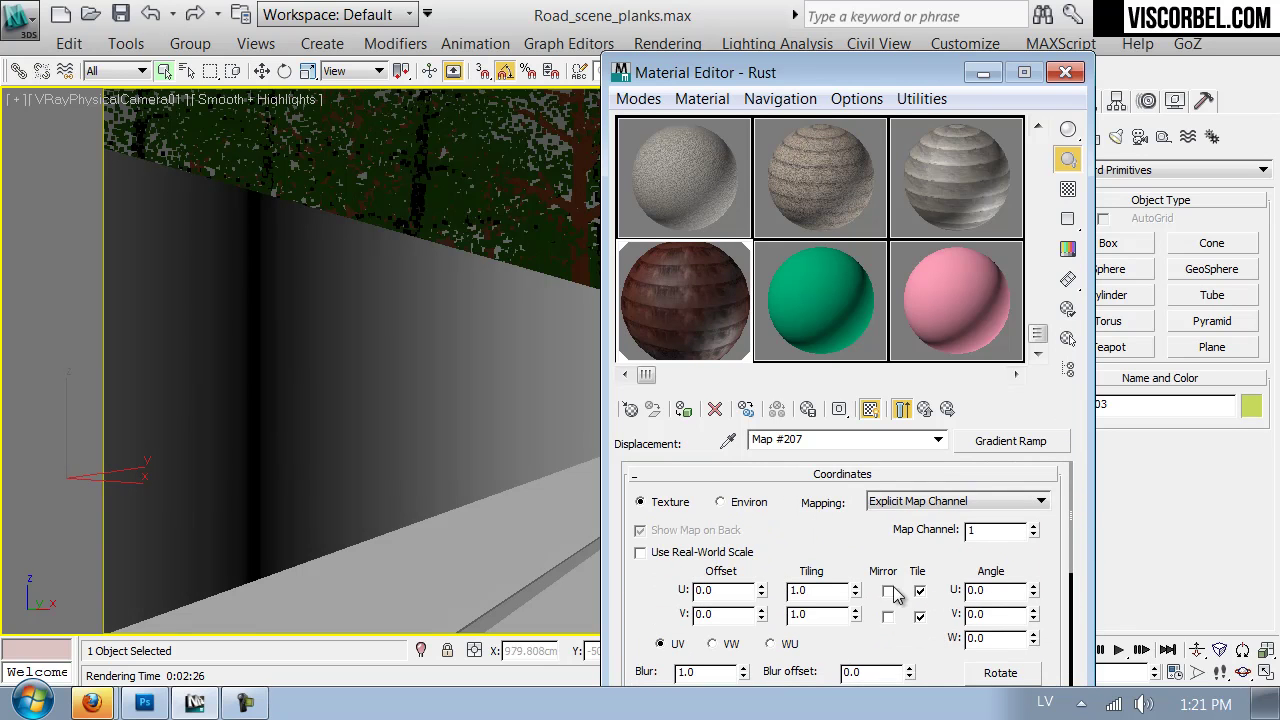
drag(854, 591, 862, 458)
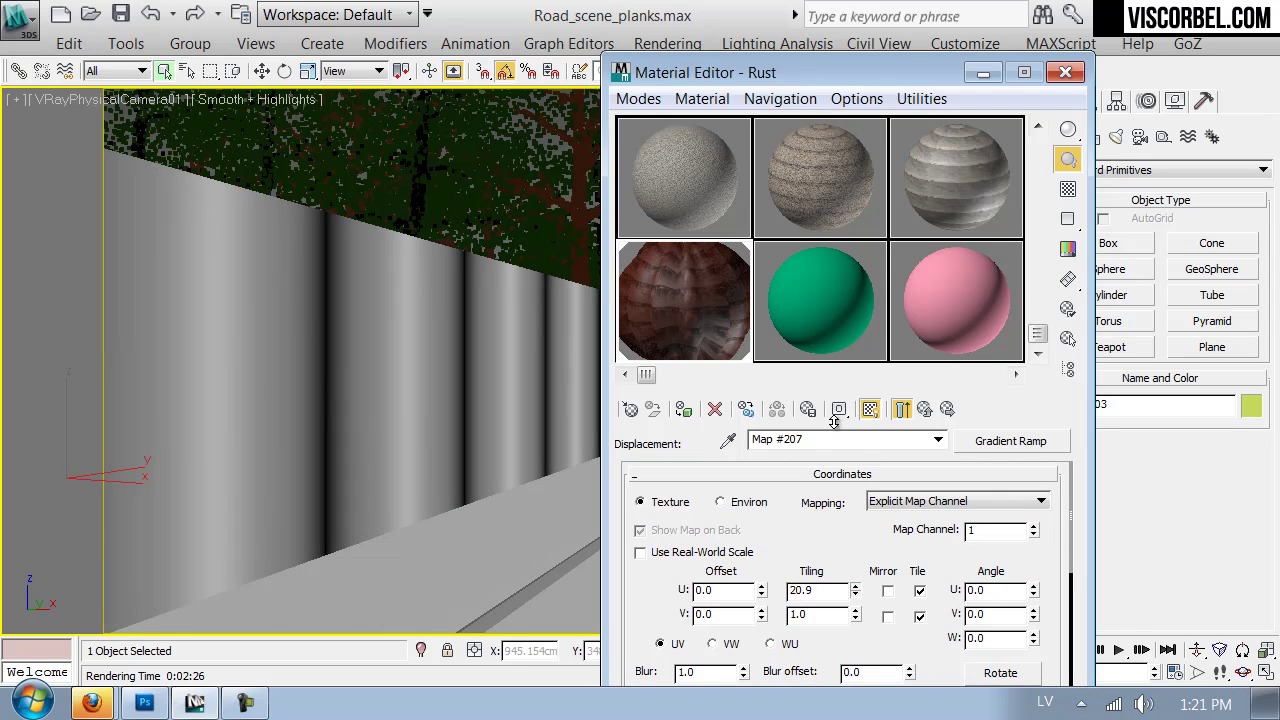
Try U tilings of 50 and 60 for the gradient ramp and settle on 200
drag(857, 389, 857, 387)
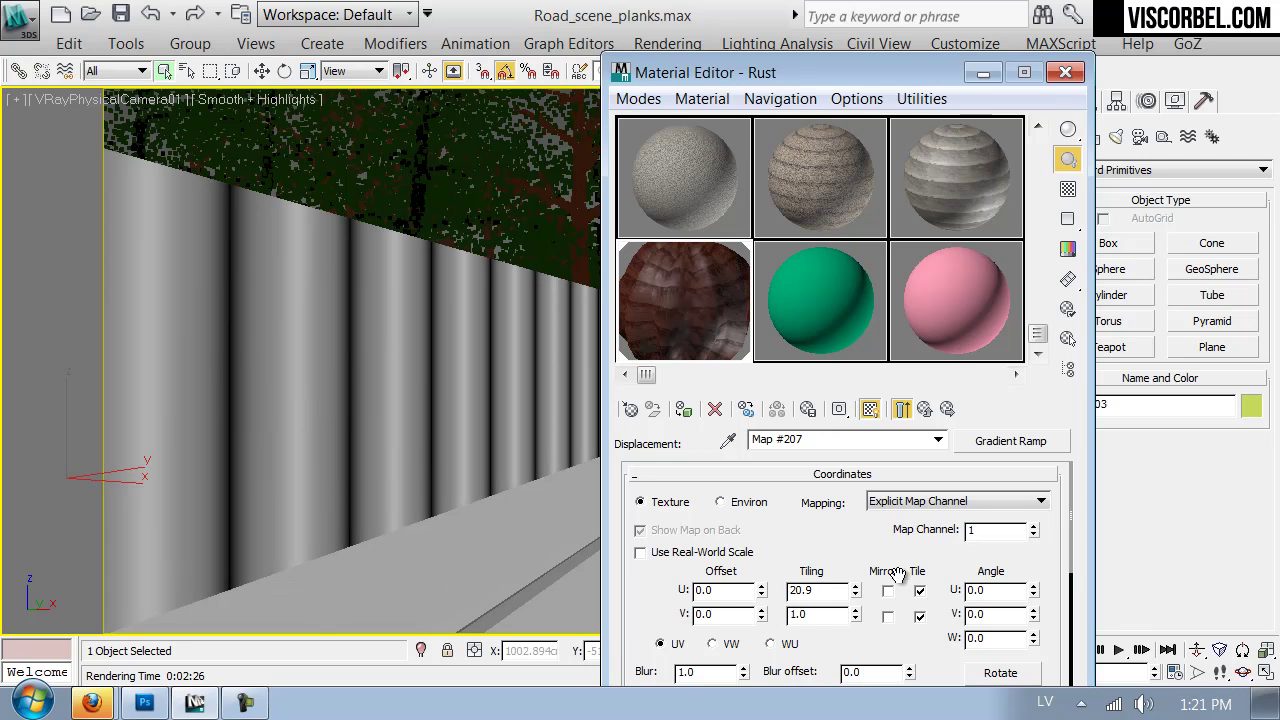
double_click(816, 590)
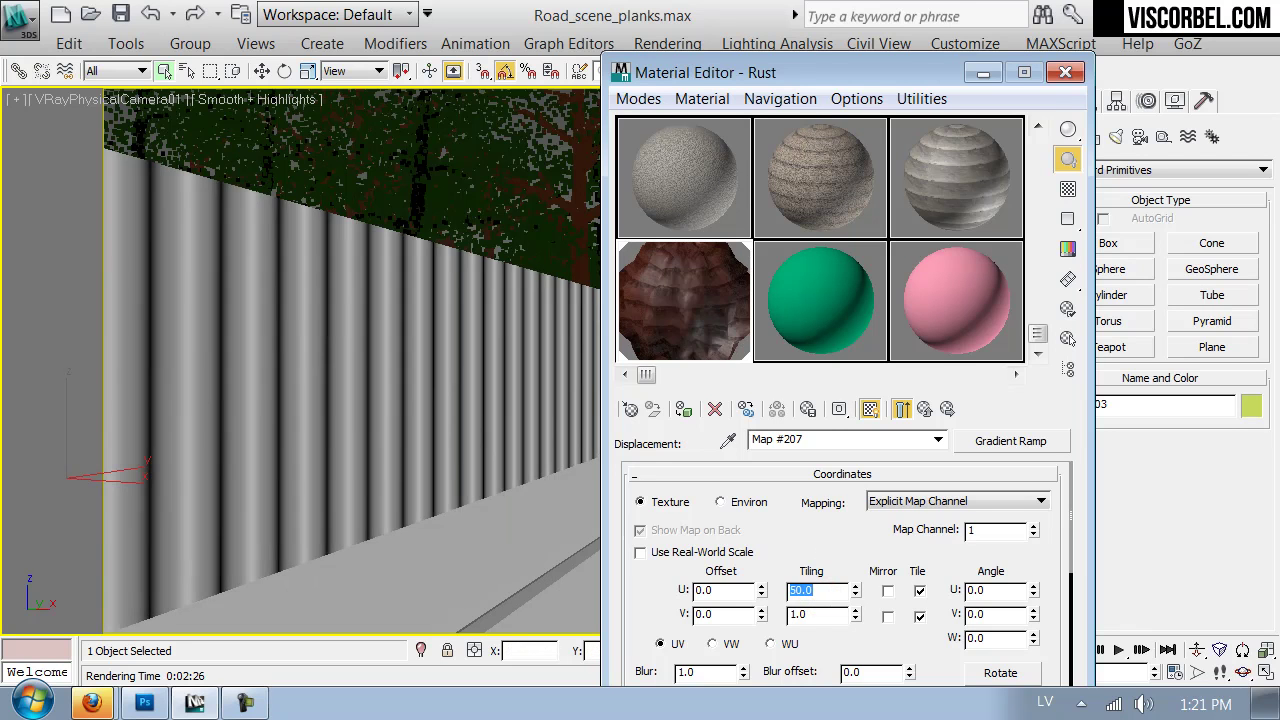
key(Return)
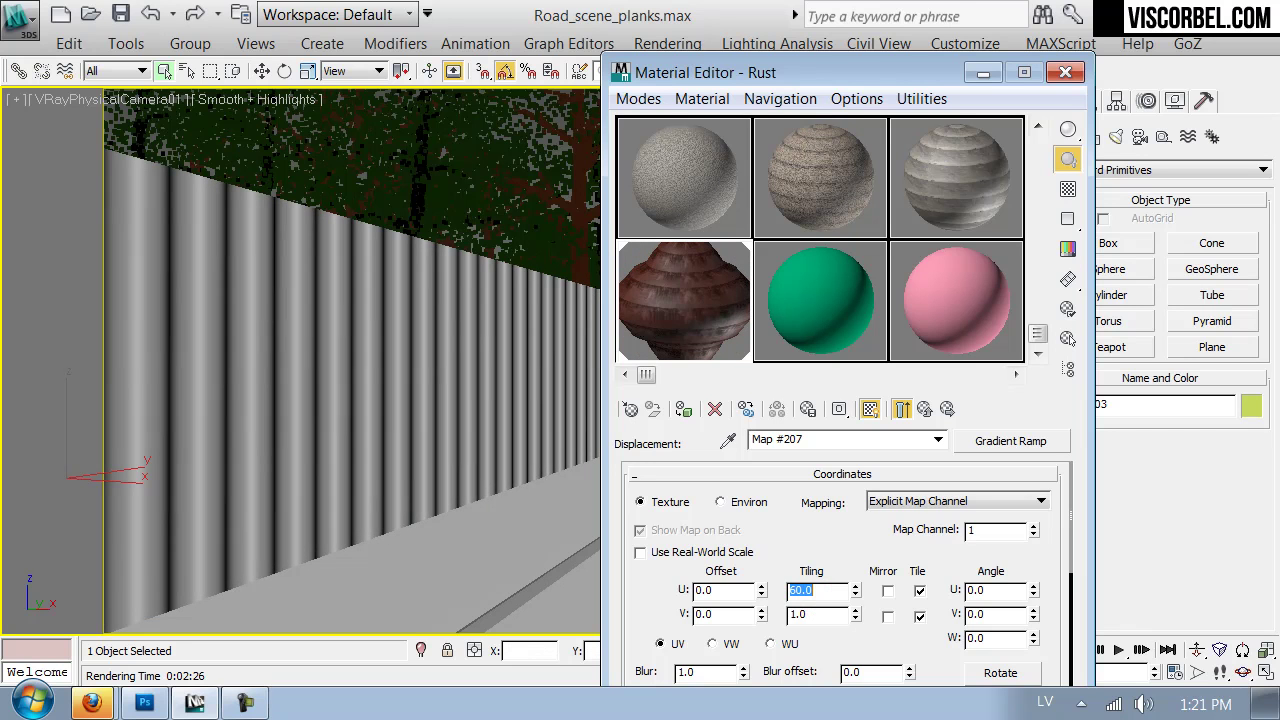
key(Return)
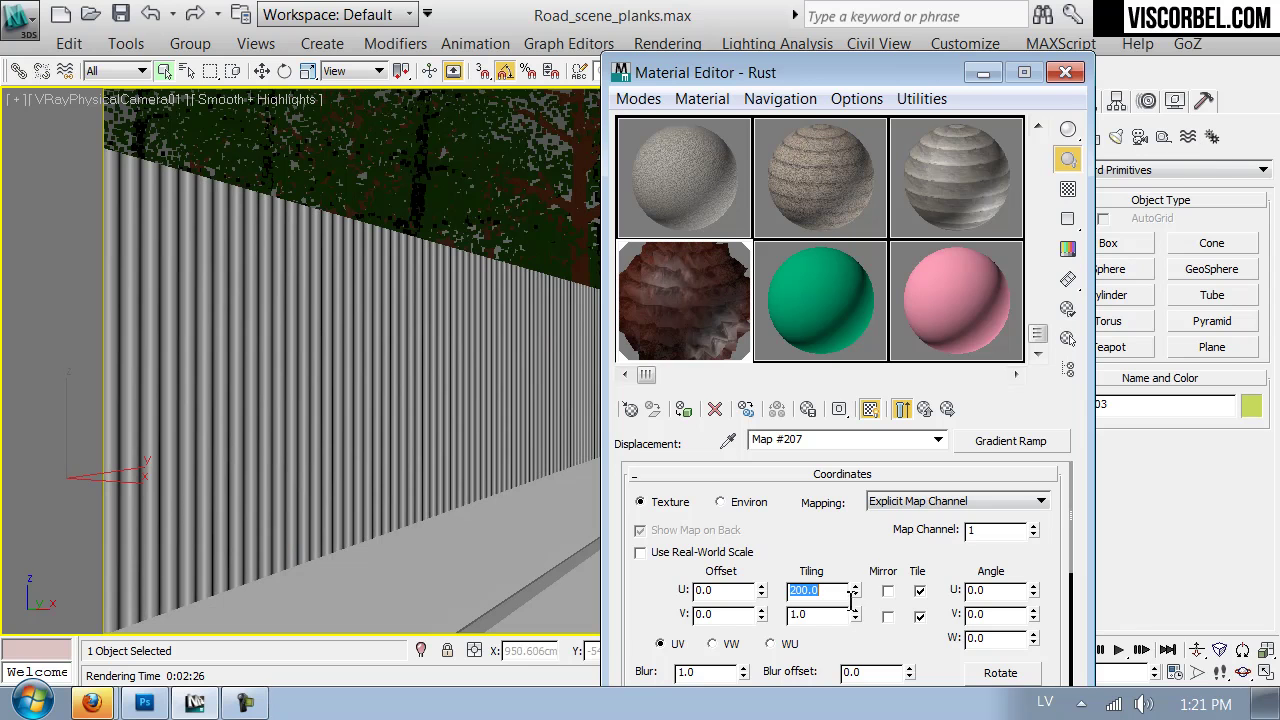
Set the gradient ramp's interpolation to Linear and return to the parent Rust material
scroll(886, 571, down, 5)
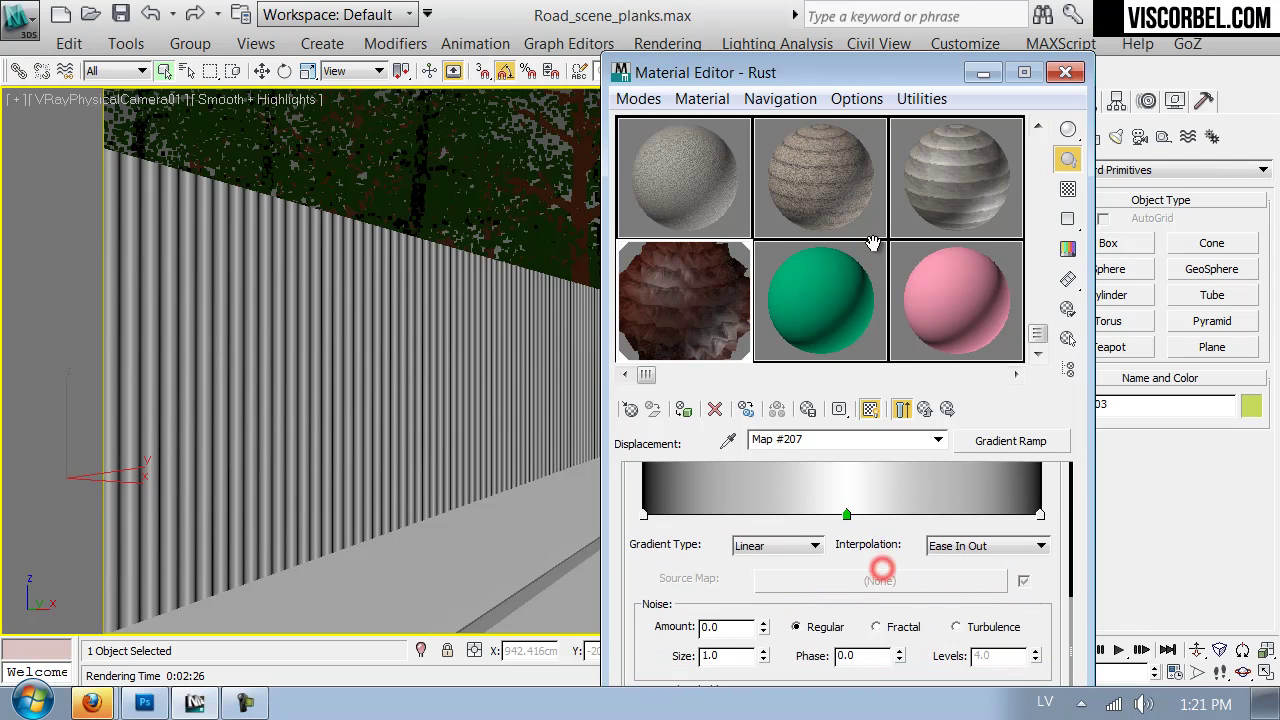
click(1030, 545)
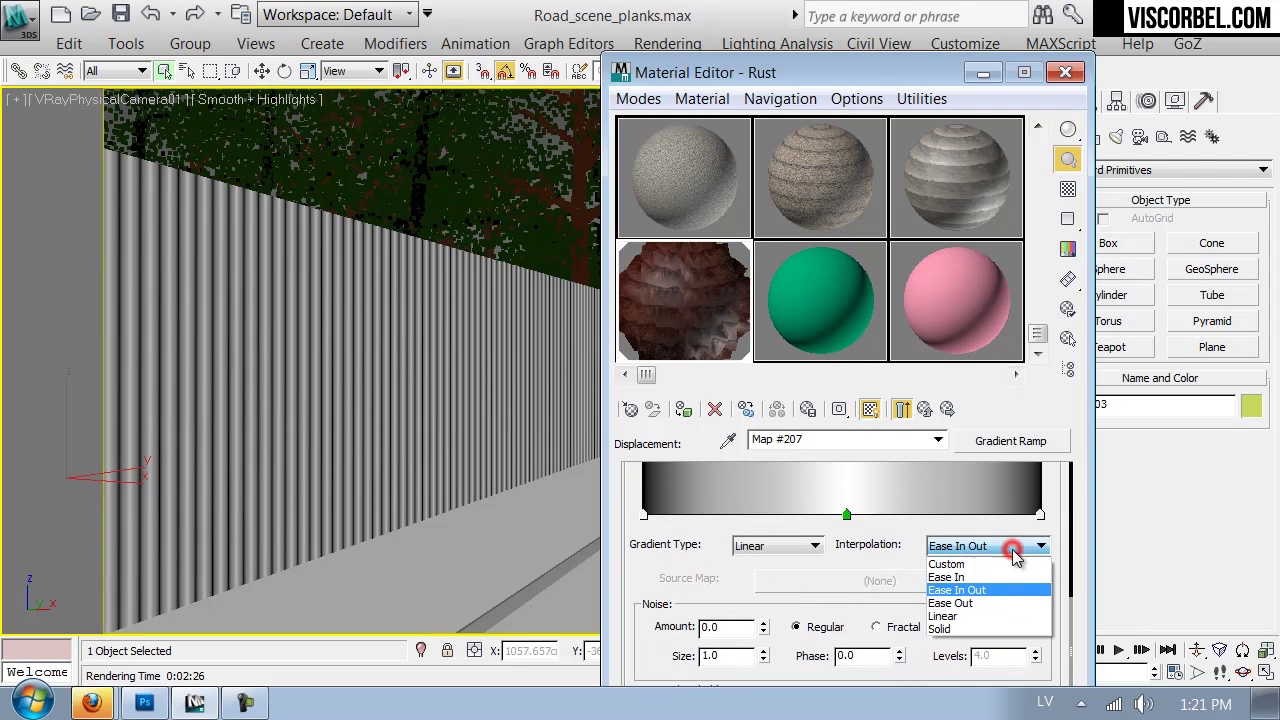
click(944, 616)
click(924, 409)
Set the Rust material's displacement amount to 2, run a test render of the wall and stop it
double_click(753, 595)
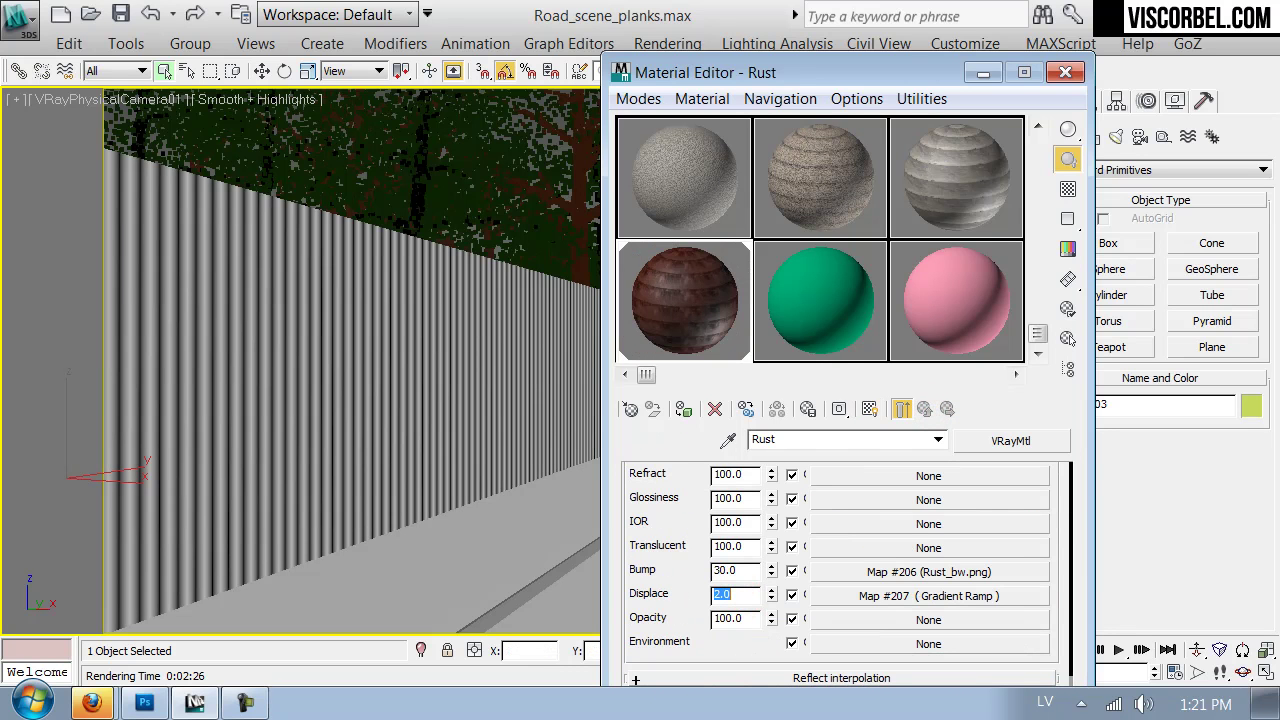
click(955, 78)
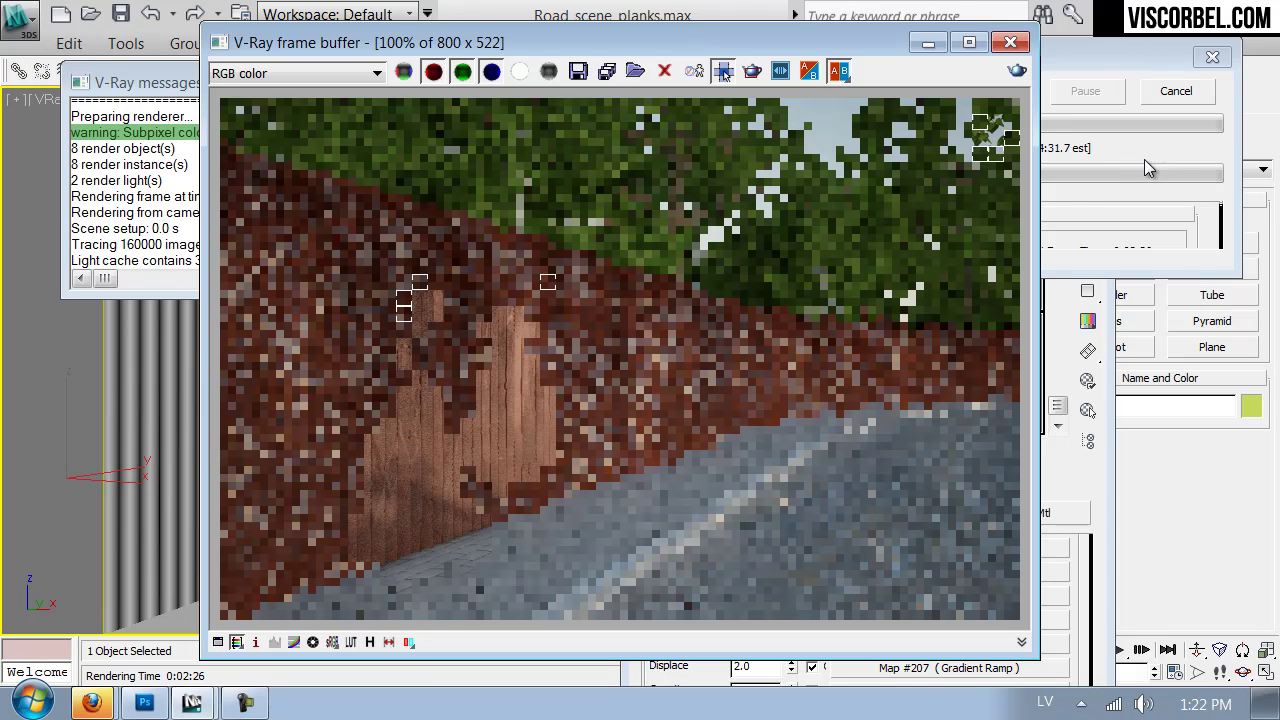
click(1172, 91)
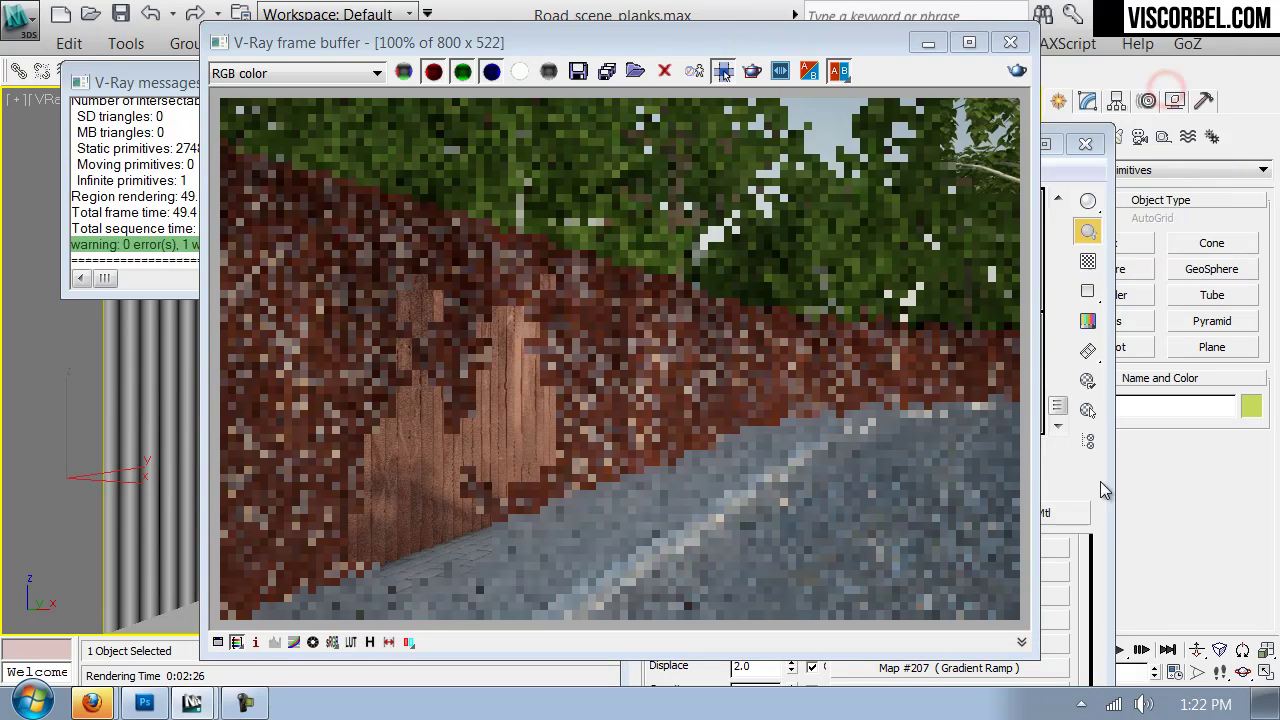
Set the Rust material's displacement amount to 1
click(1072, 637)
double_click(742, 666)
text(1)
key(Return)
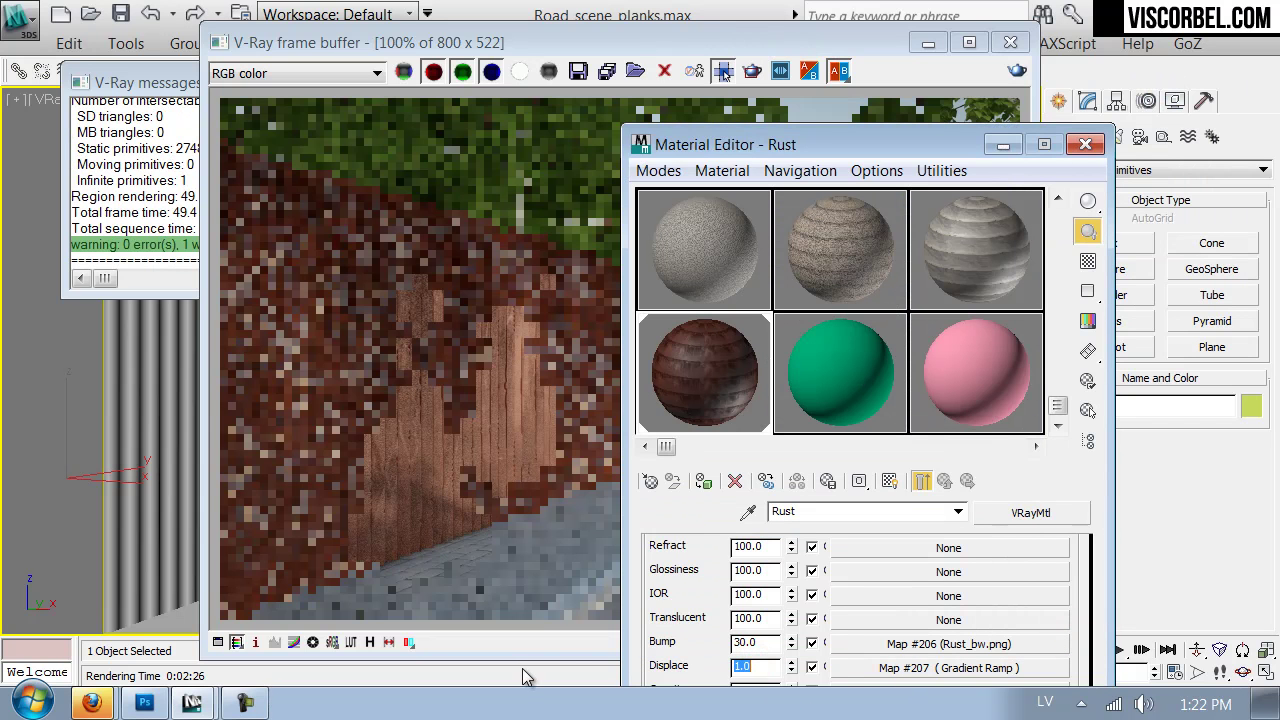
Set the edge length of V-Ray's default displacement to 2 pixels in the render setup
click(925, 44)
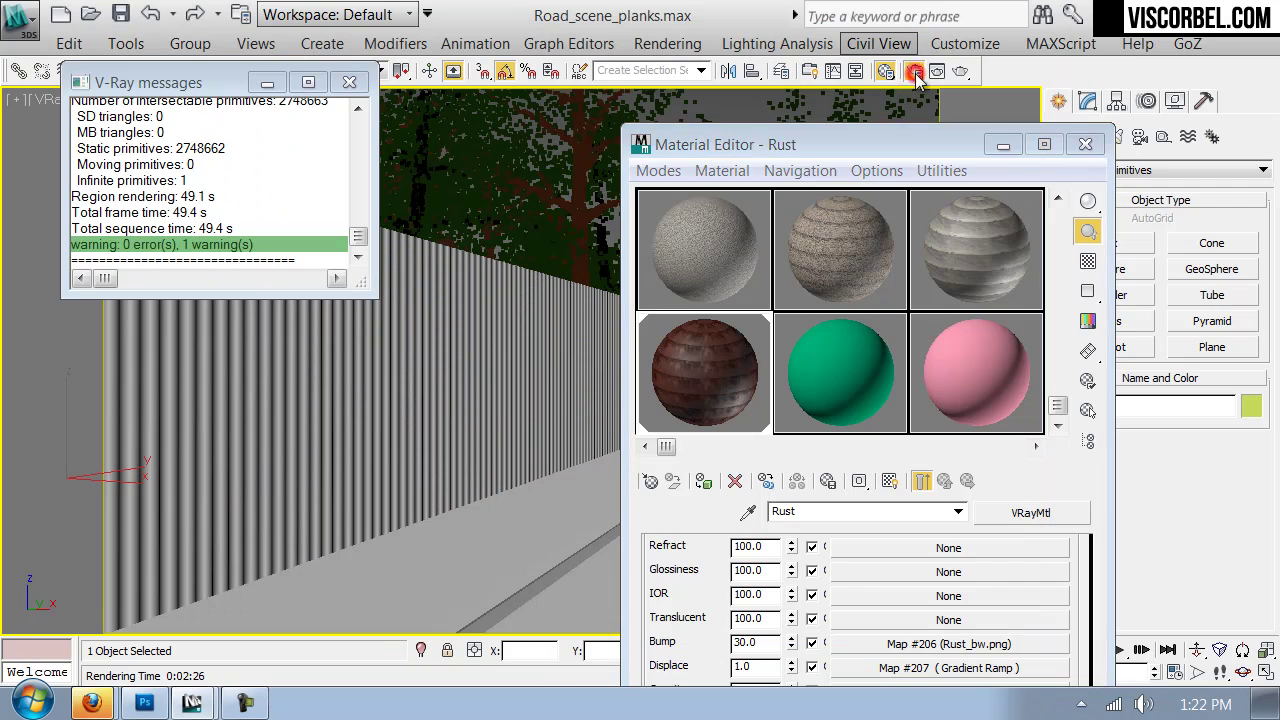
key(F10)
click(881, 60)
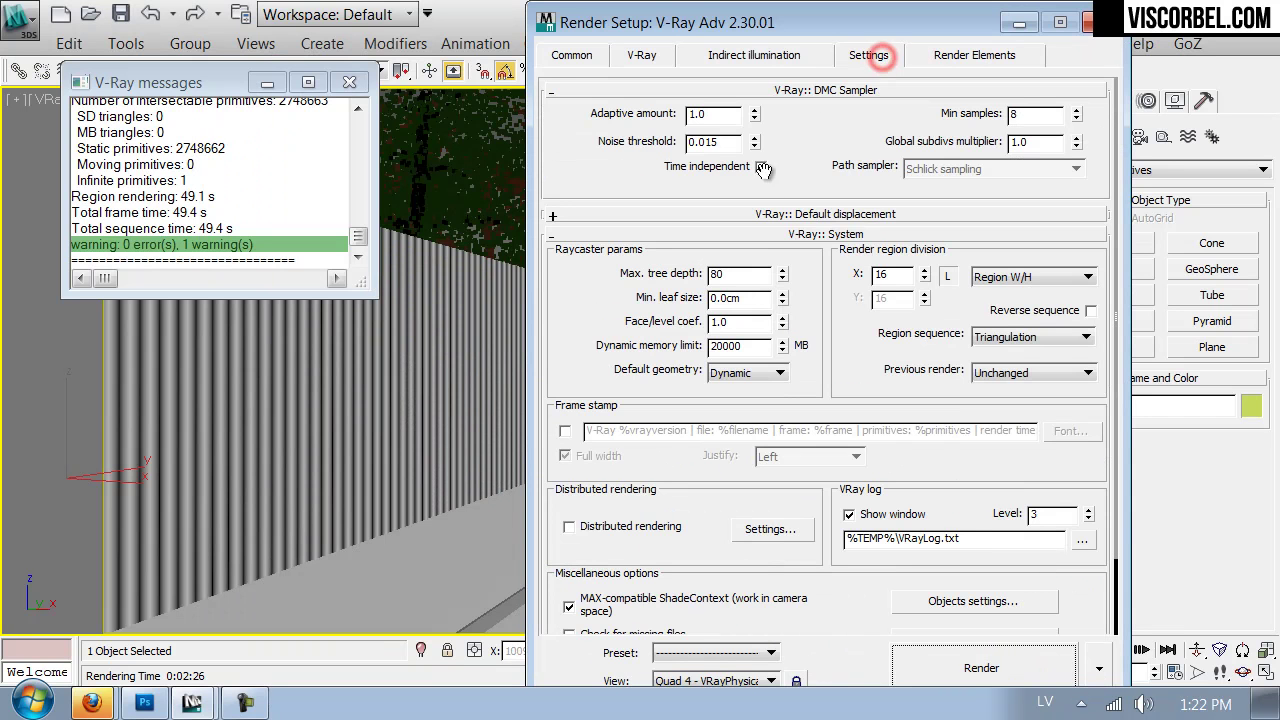
click(812, 215)
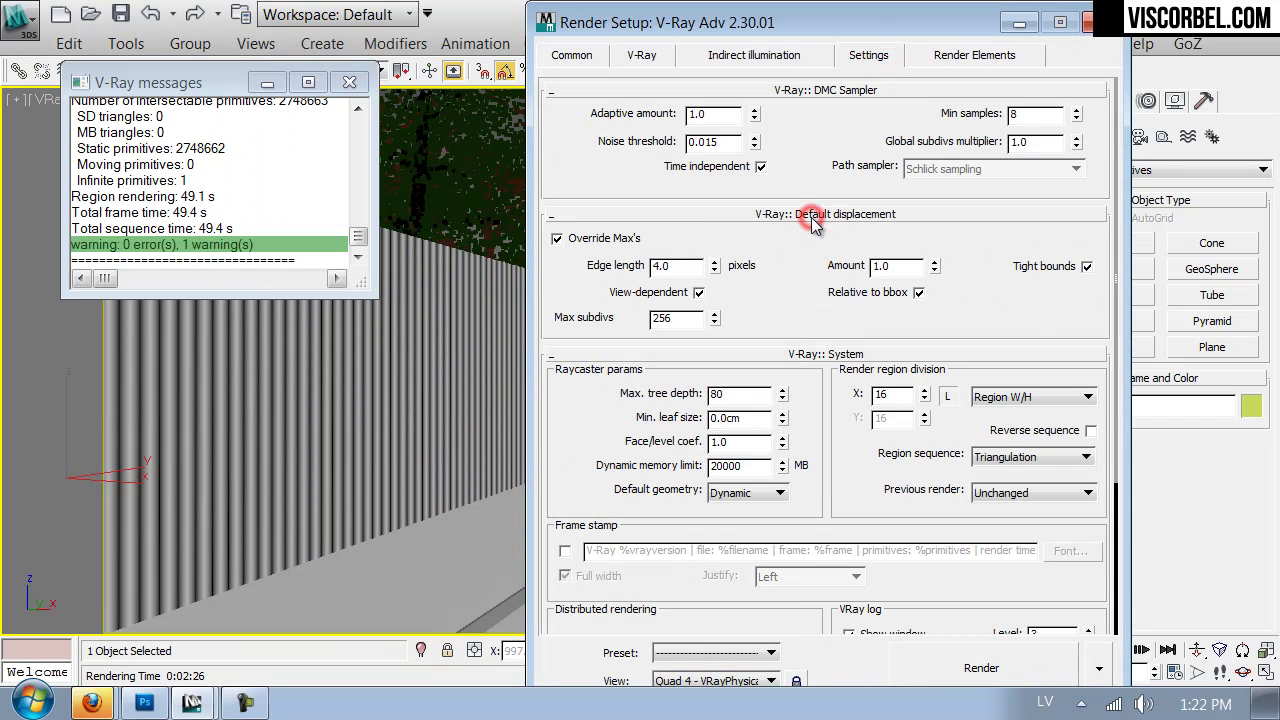
double_click(689, 268)
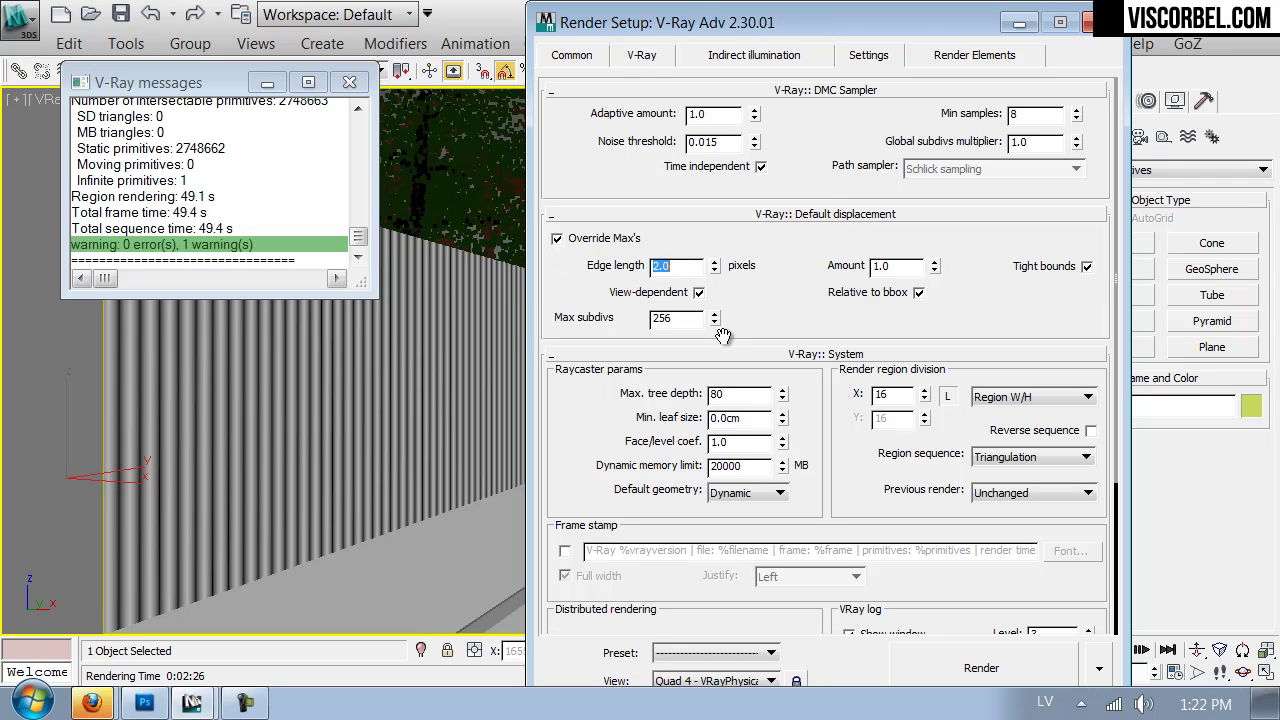
Render the camera view, inspect the wall's corrugation close up, stop the render and close the render setup
click(982, 667)
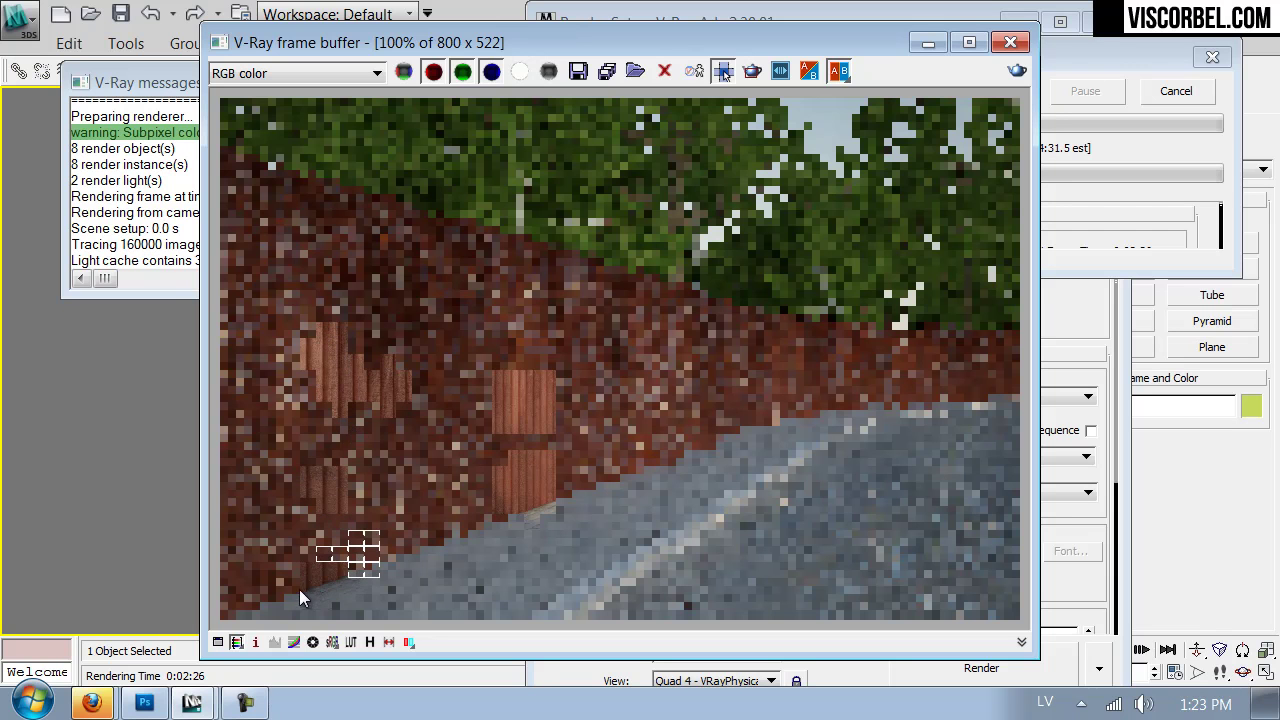
scroll(292, 598, up, 2)
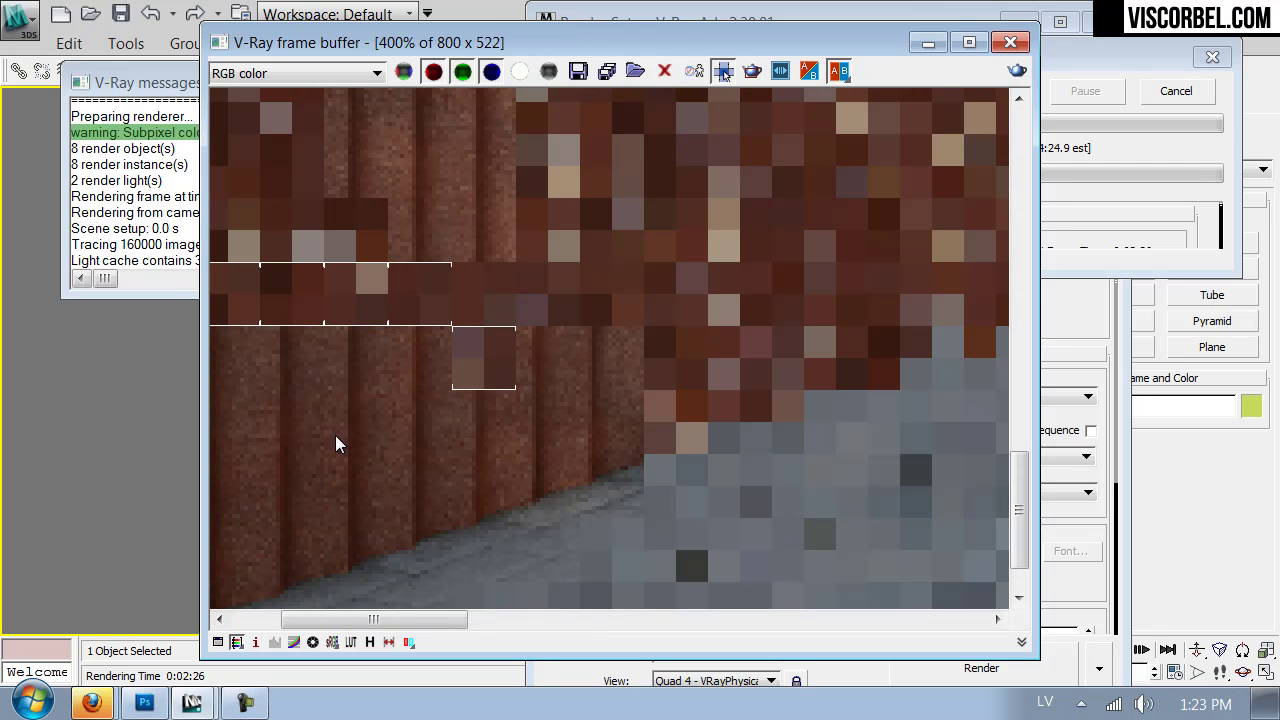
scroll(336, 440, down, 2)
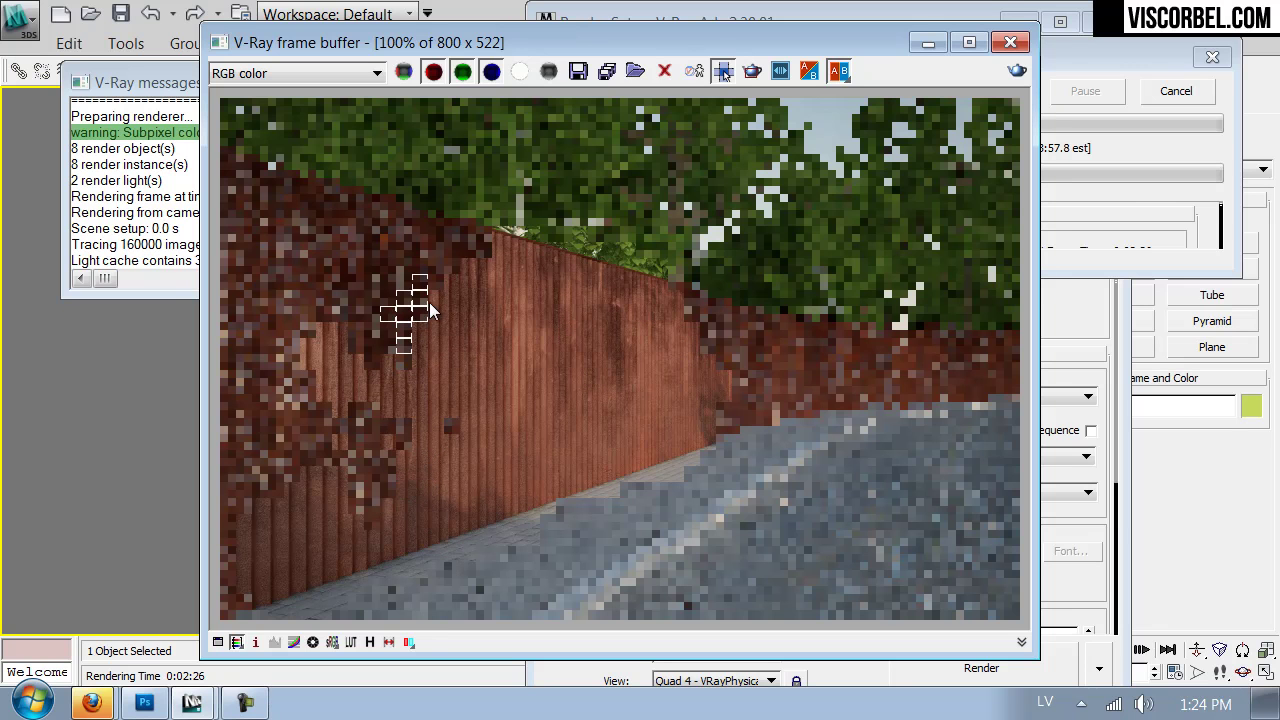
click(1178, 89)
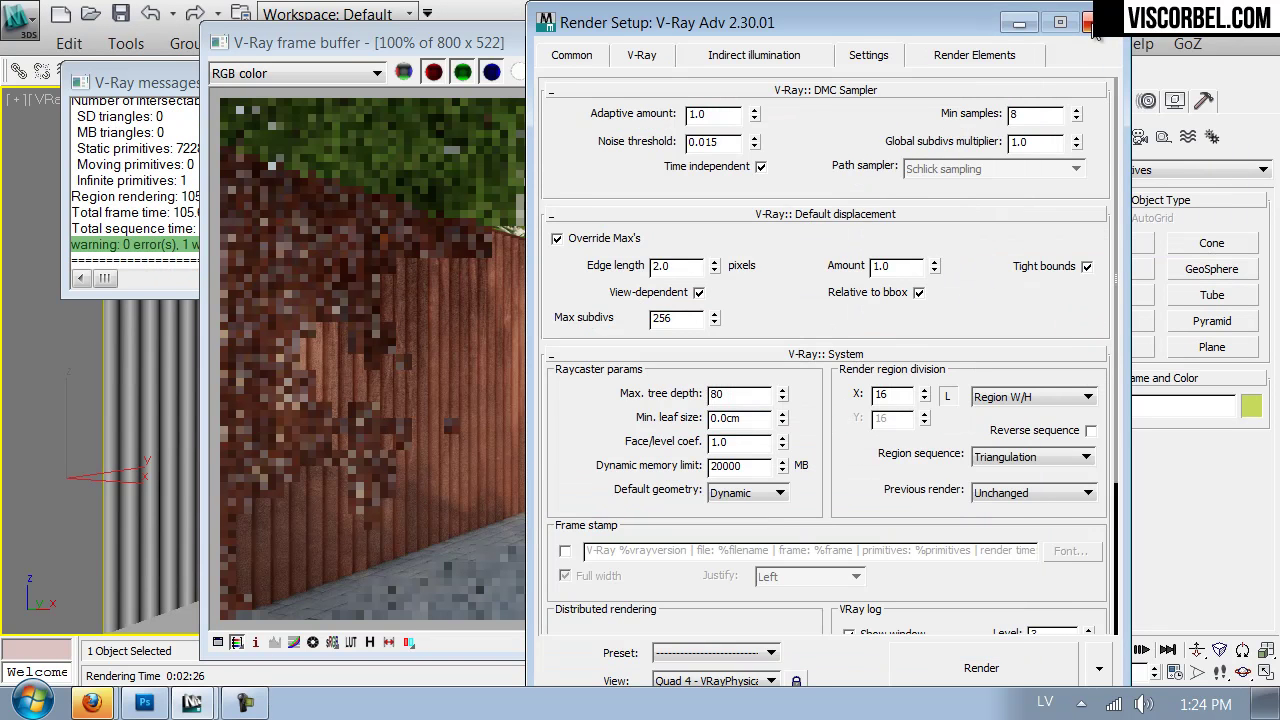
click(939, 185)
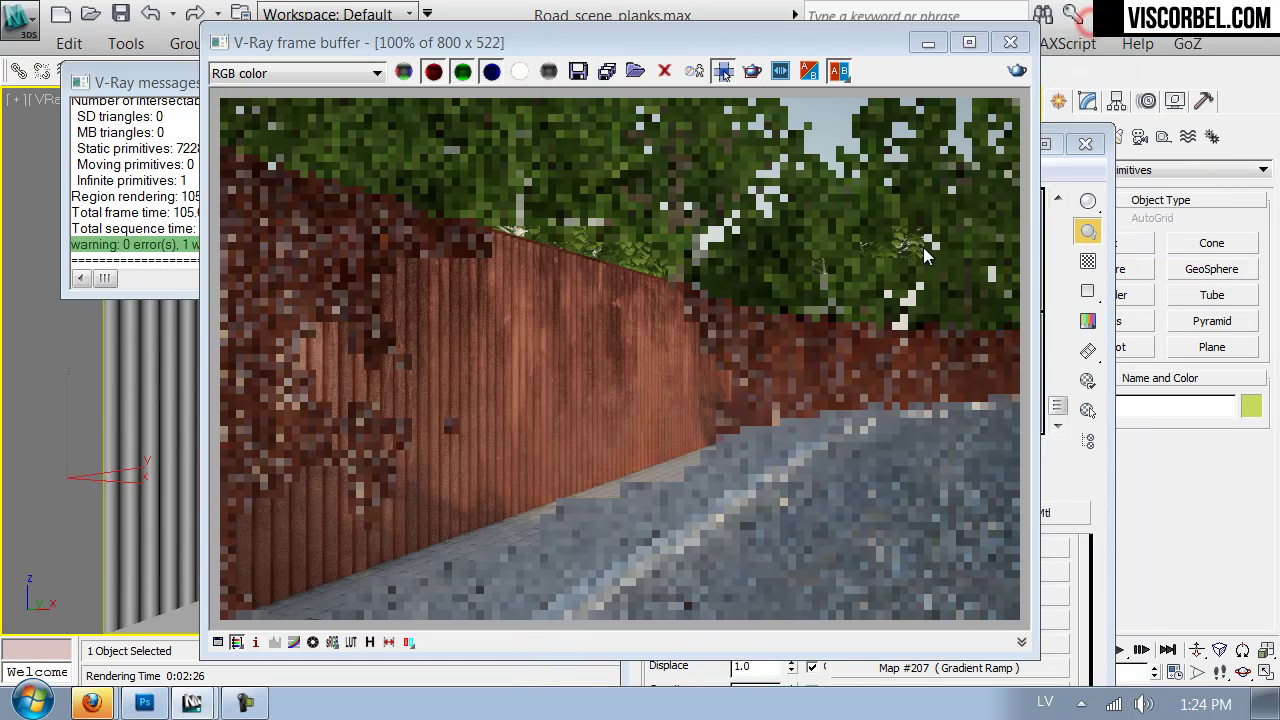
Copy the Rust material to the neighbouring sample slot and rename the copy Rust_corrugated_2
click(1080, 475)
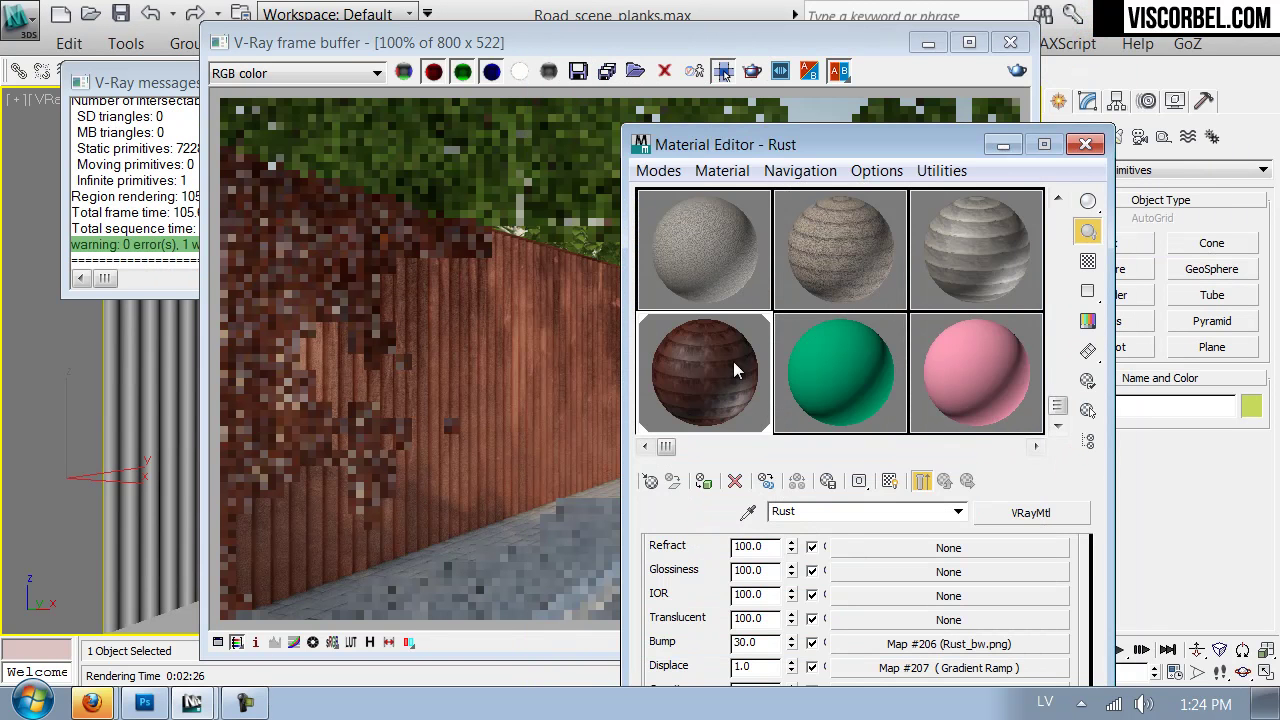
click(850, 511)
text(_corrugated_2)
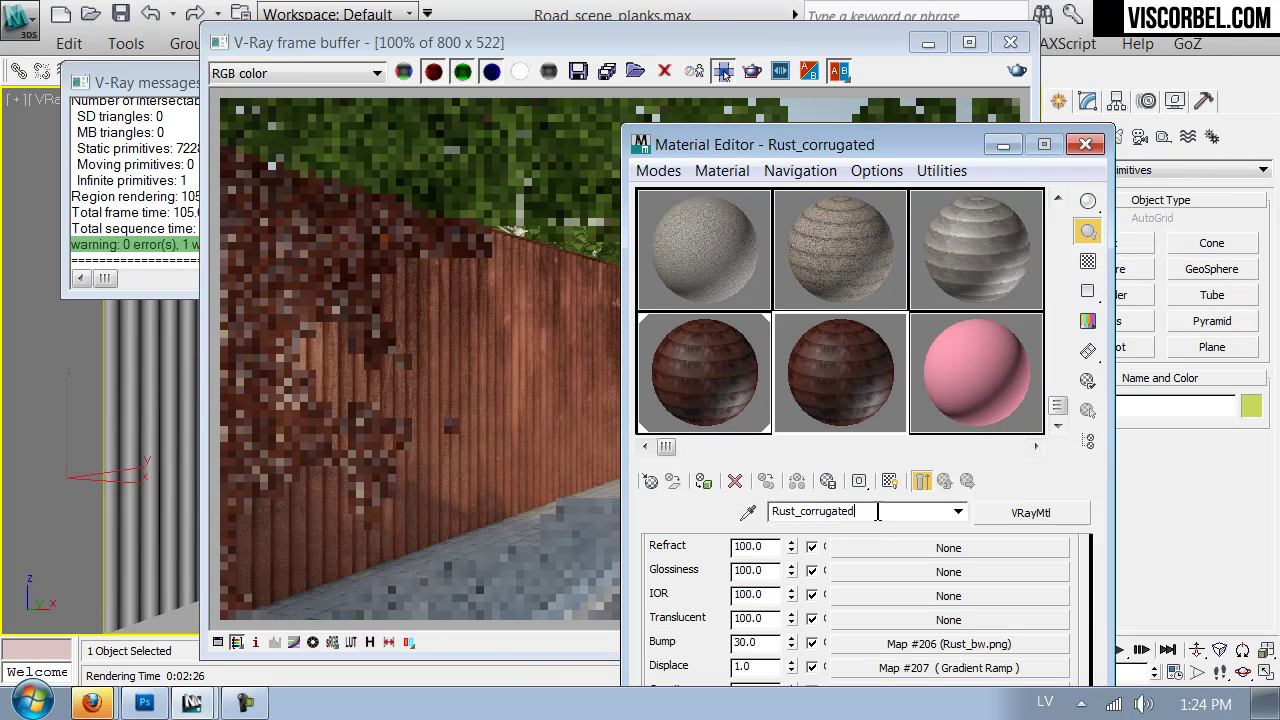
In the copy's displacement gradient ramp, add a flag in the darker half and move the white flag to position 57
click(880, 665)
scroll(810, 643, down, 5)
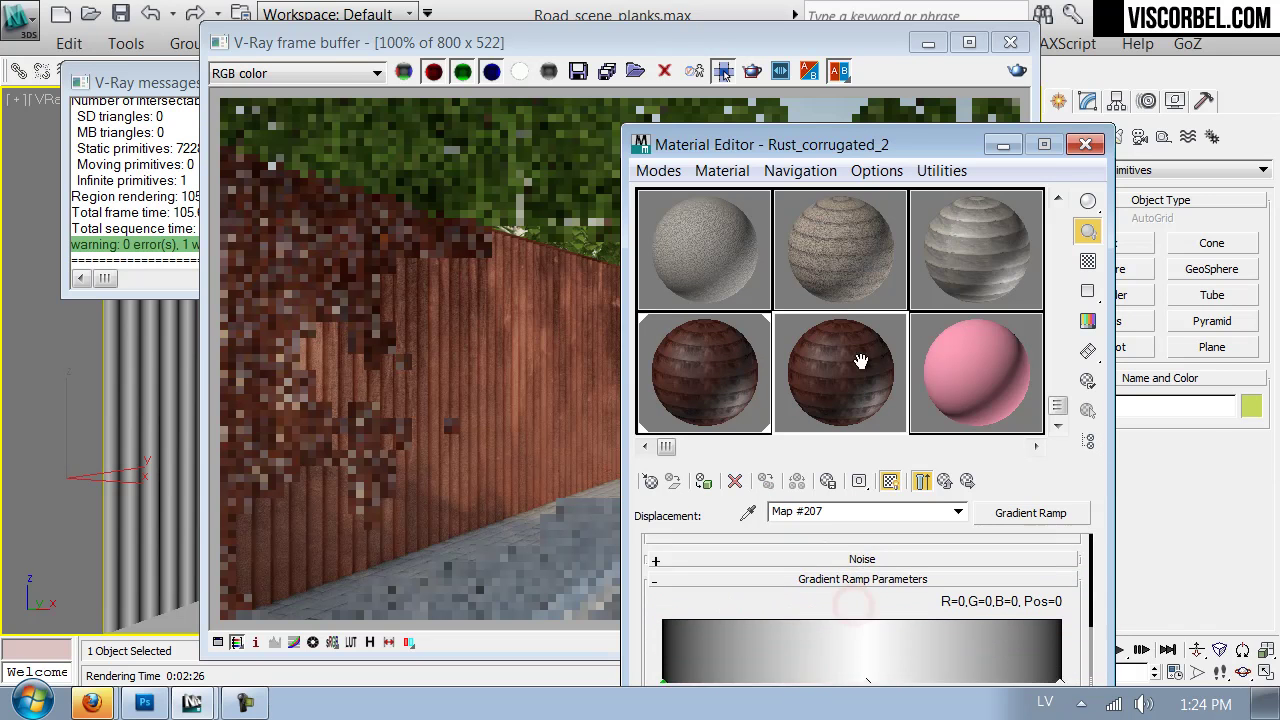
drag(822, 133, 899, 11)
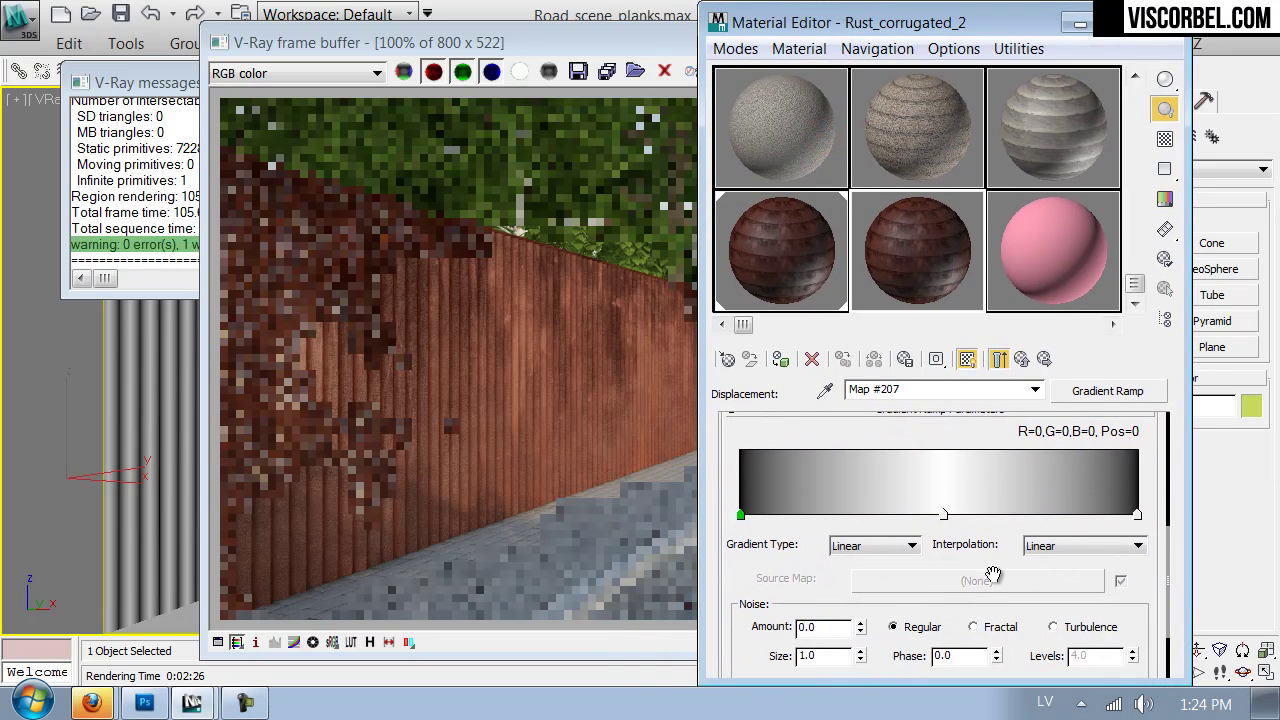
click(877, 516)
drag(946, 516, 969, 514)
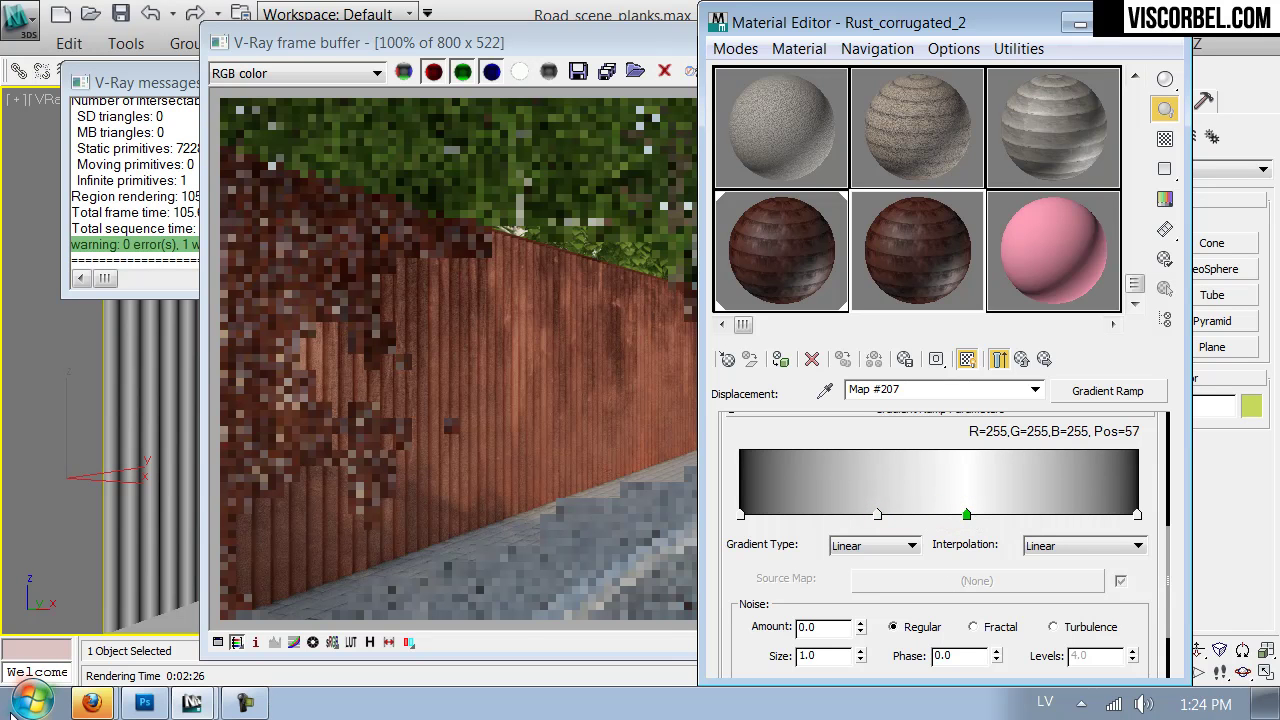
Switch to Firefox, browse the corrugated rusty metal wall image results and open the green-and-rust corrugated iron photo
key(alt+Tab)
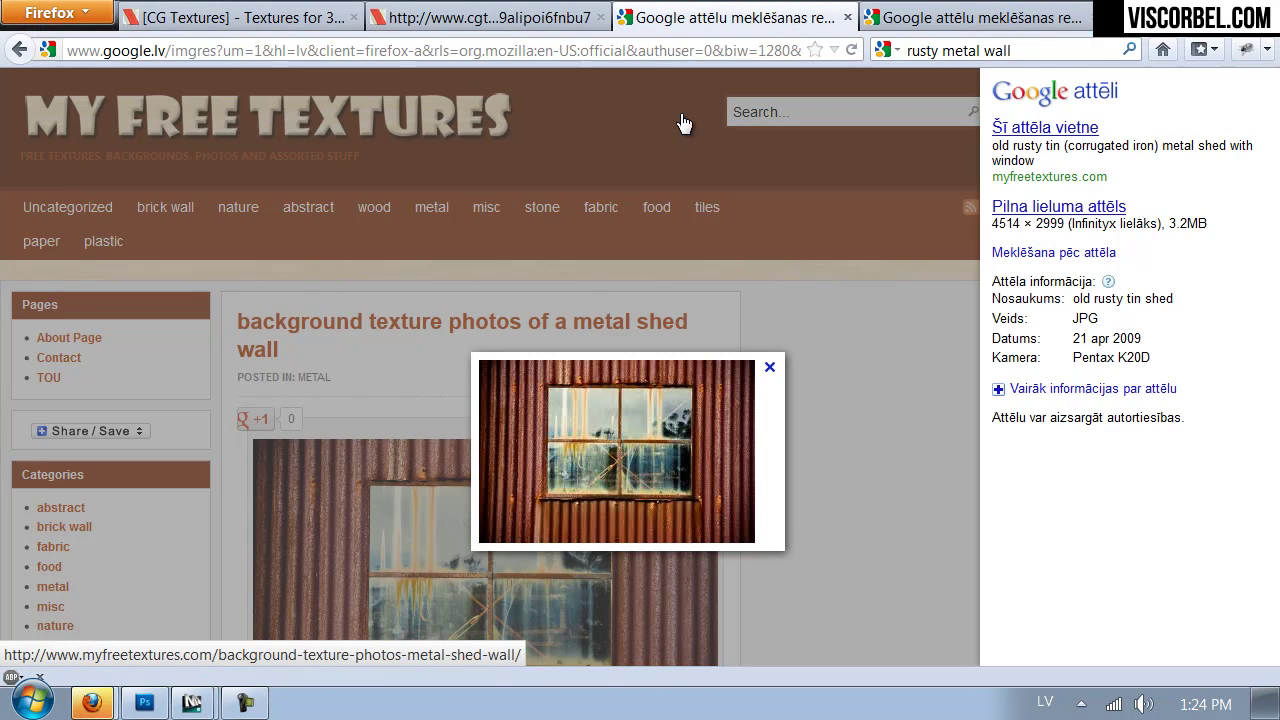
click(934, 19)
click(556, 27)
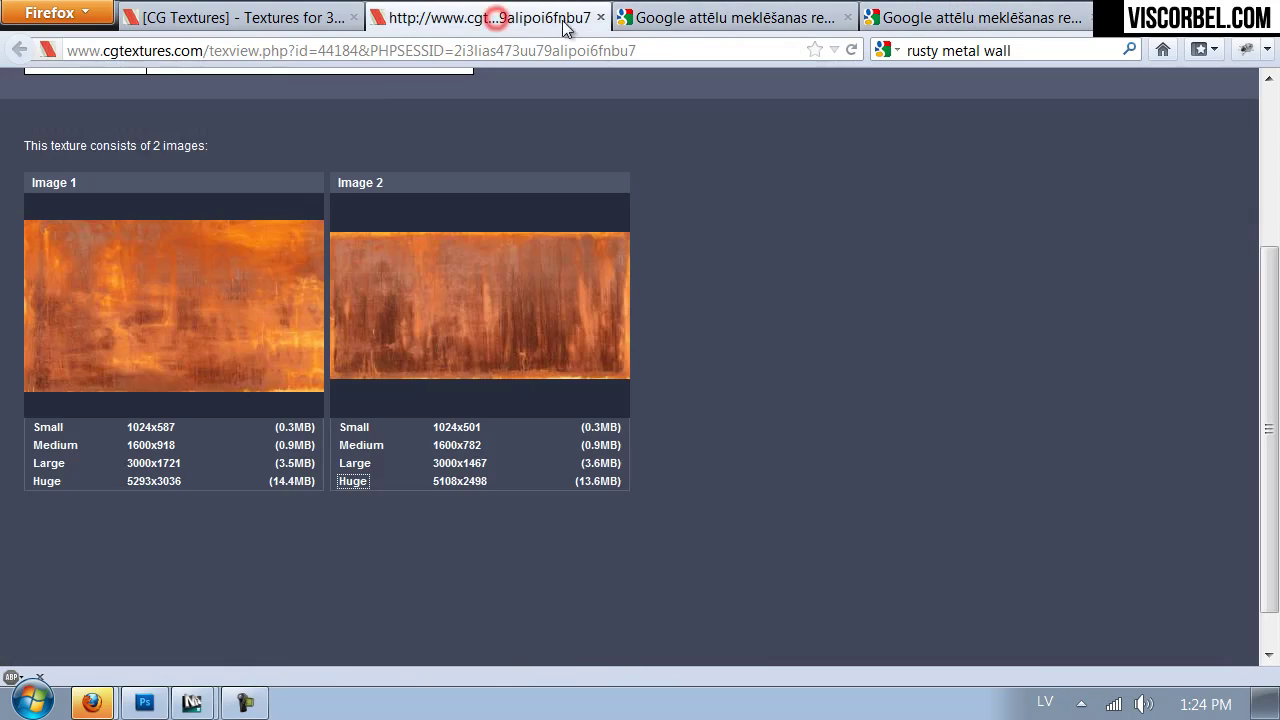
key(ctrl+Tab)
click(18, 48)
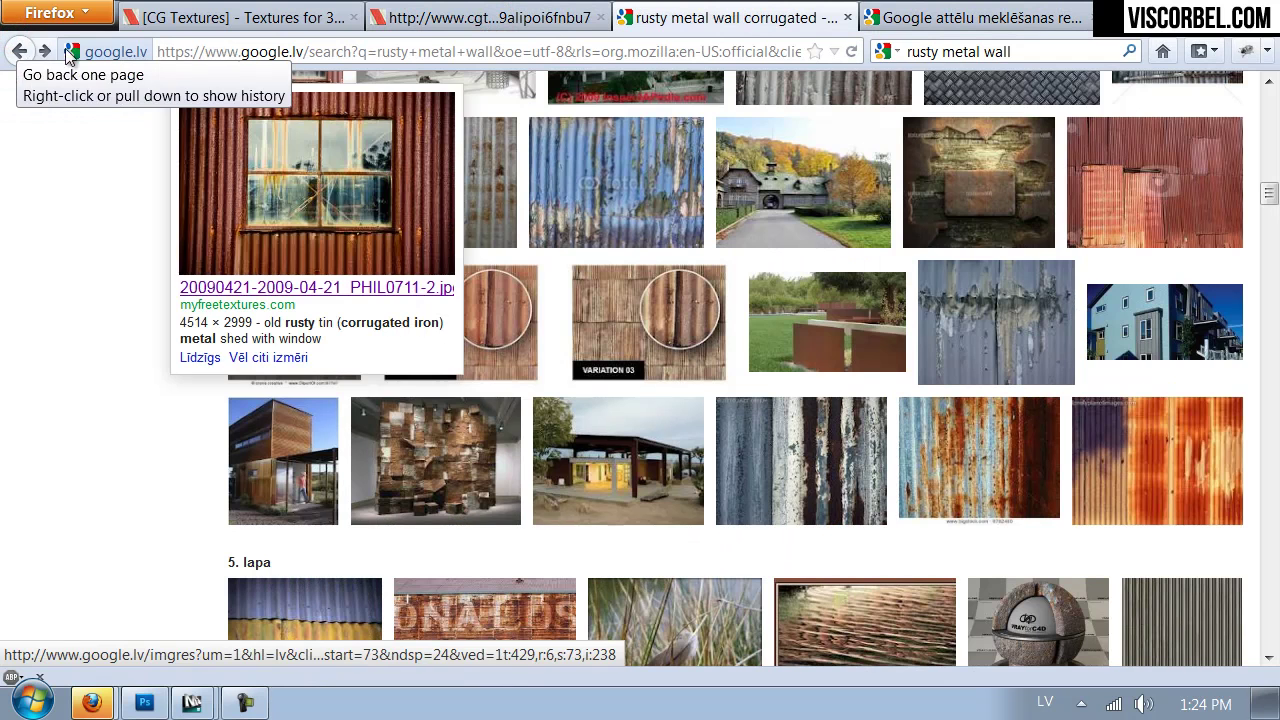
scroll(985, 424, up, 3)
scroll(985, 424, up, 2)
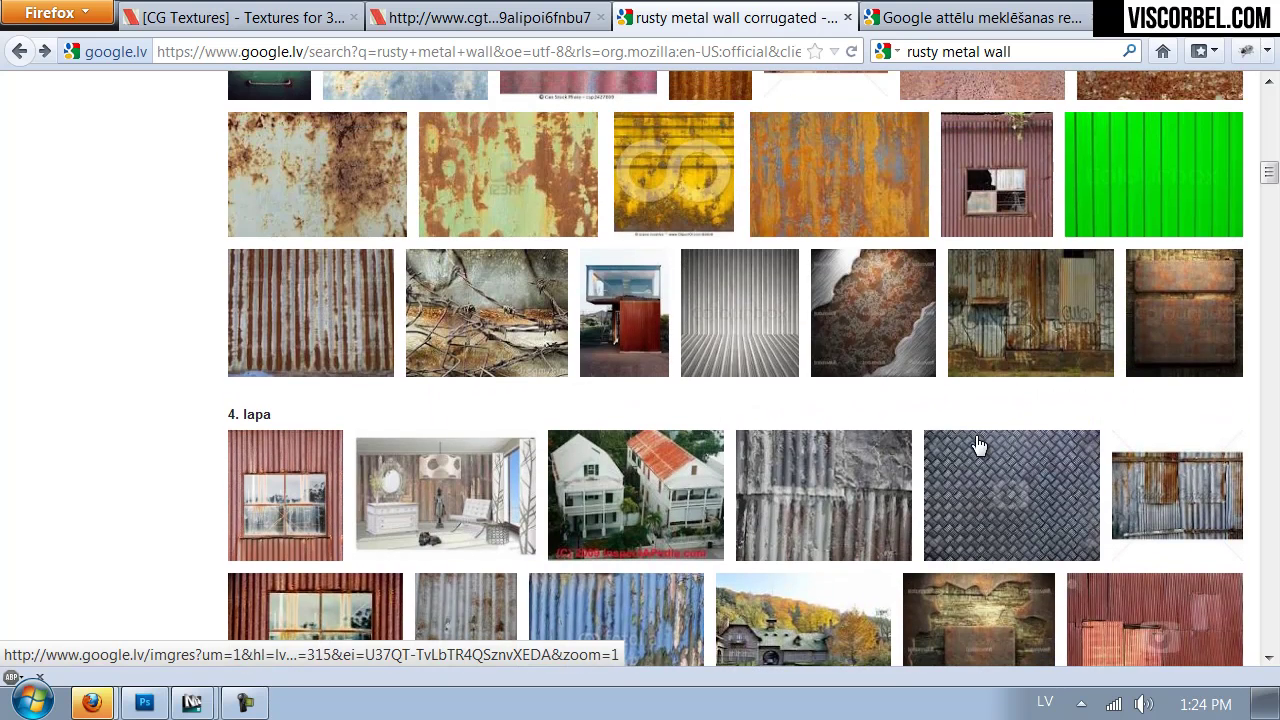
mouse_move(744, 368)
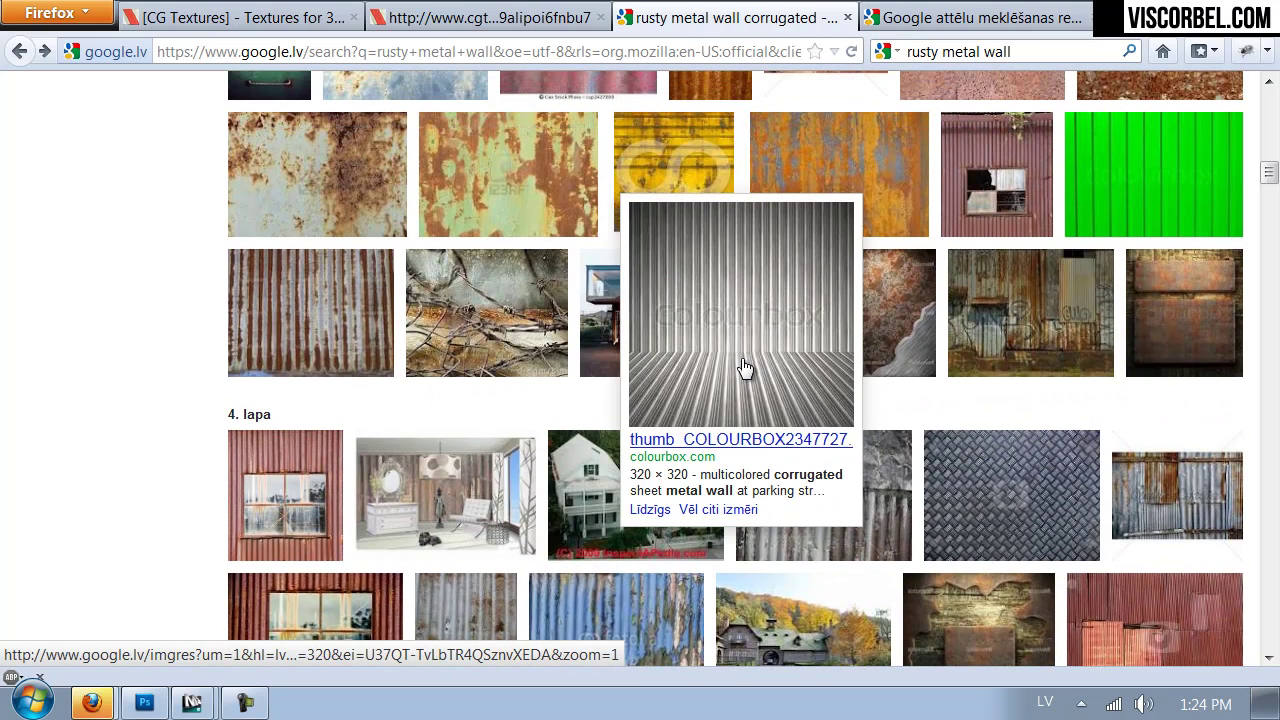
scroll(744, 368, up, 6)
scroll(688, 464, up, 1)
scroll(690, 470, up, 3)
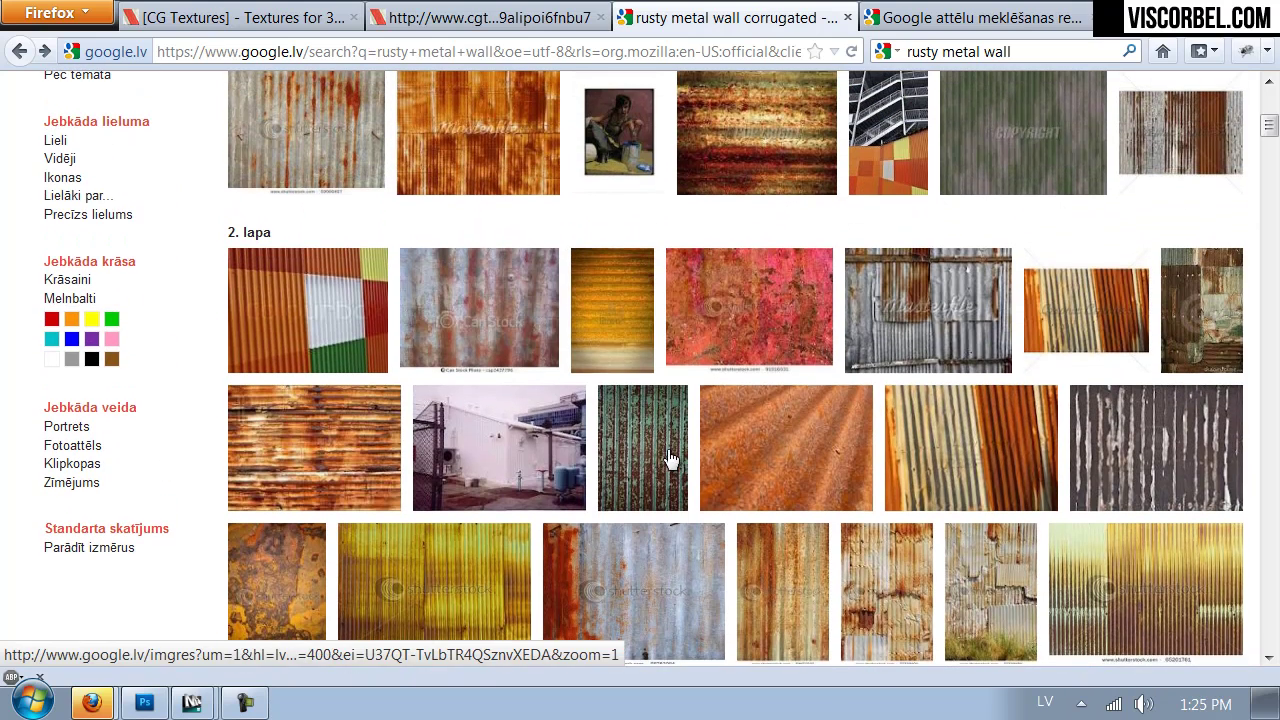
click(664, 466)
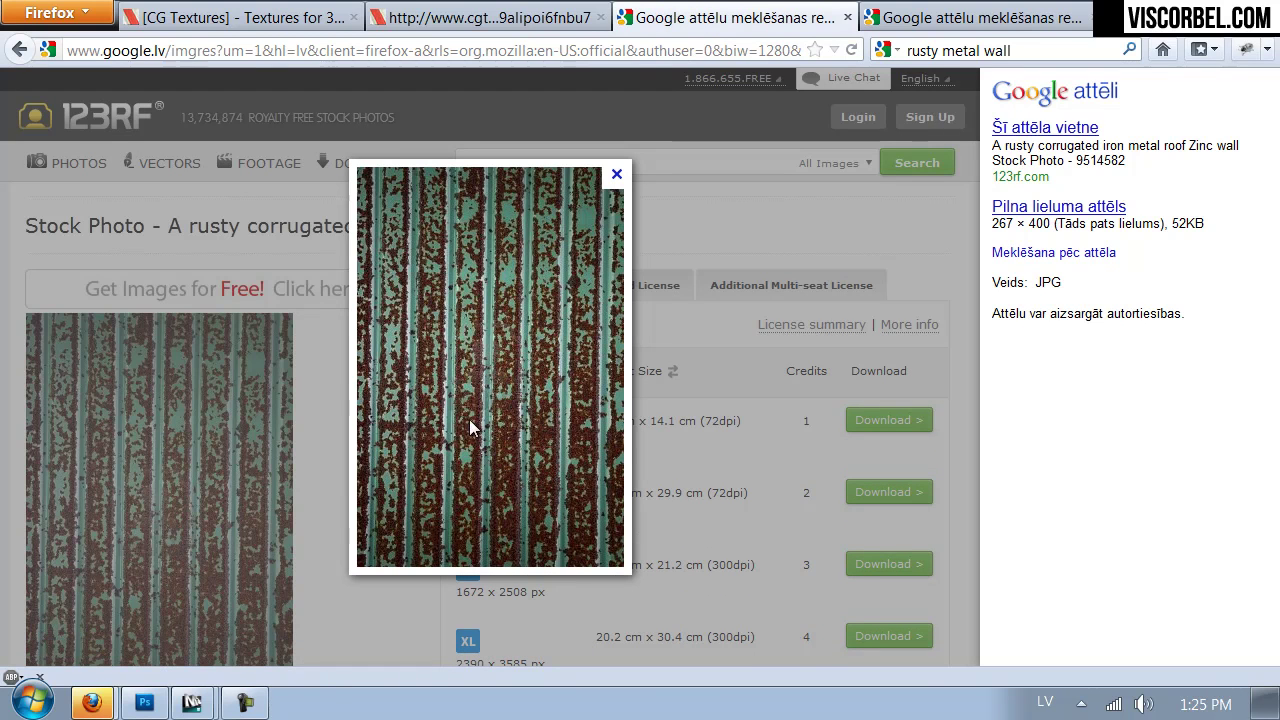
Switch back to 3ds Max, move the gradient ramp's added flag to position 46 and color it white
click(145, 703)
mouse_move(190, 705)
click(380, 661)
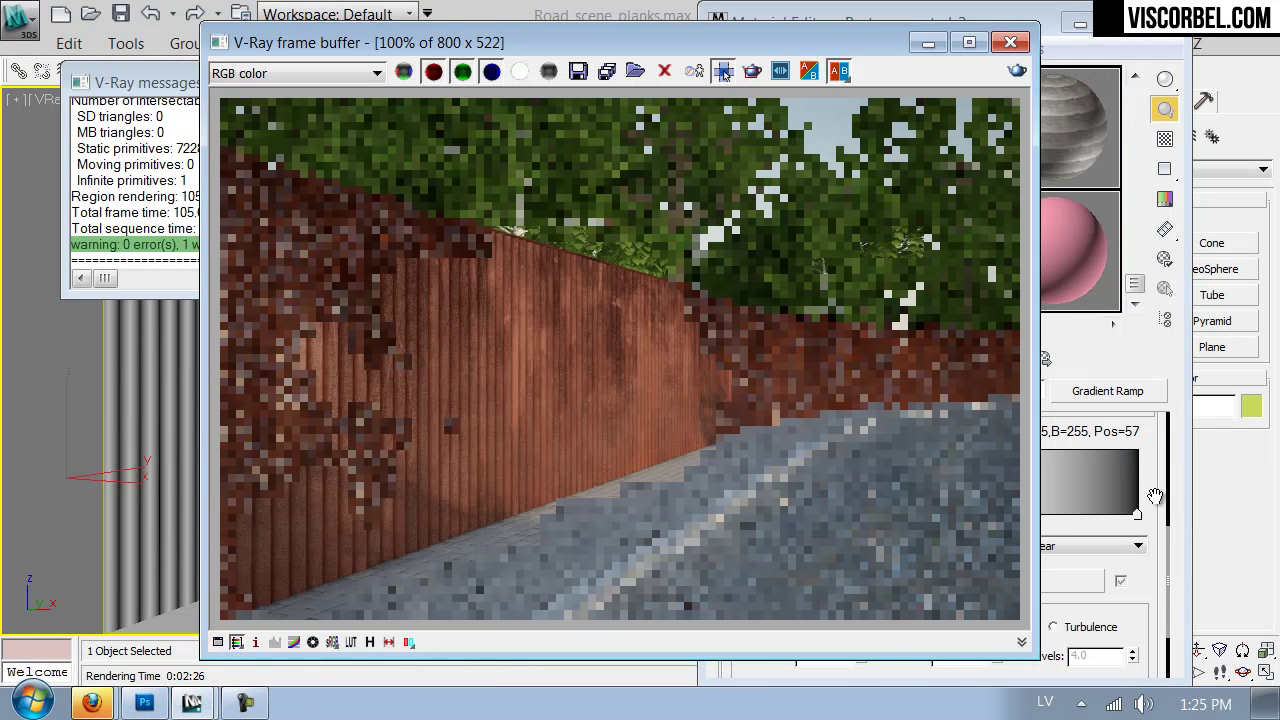
click(1147, 580)
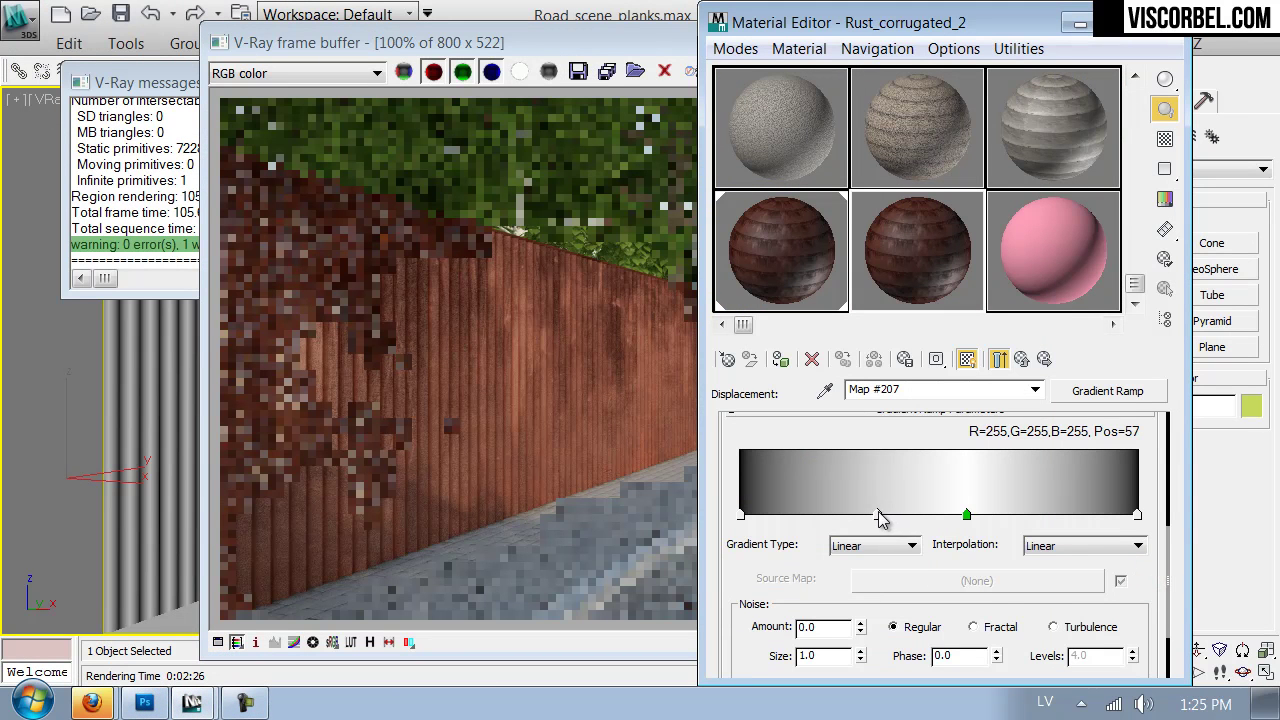
click(922, 514)
double_click(922, 514)
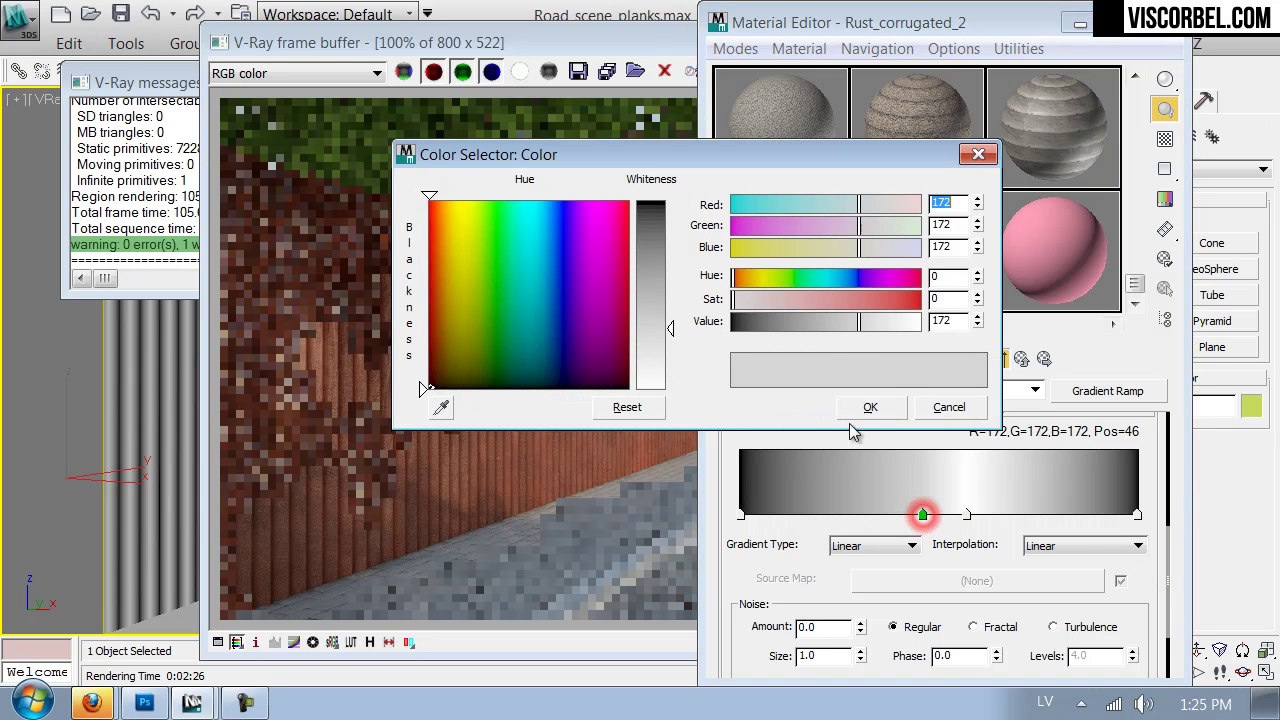
drag(897, 321, 925, 321)
click(870, 407)
Add a flag at position 38 of the gradient ramp and color it black
click(891, 514)
double_click(891, 514)
drag(793, 317, 735, 320)
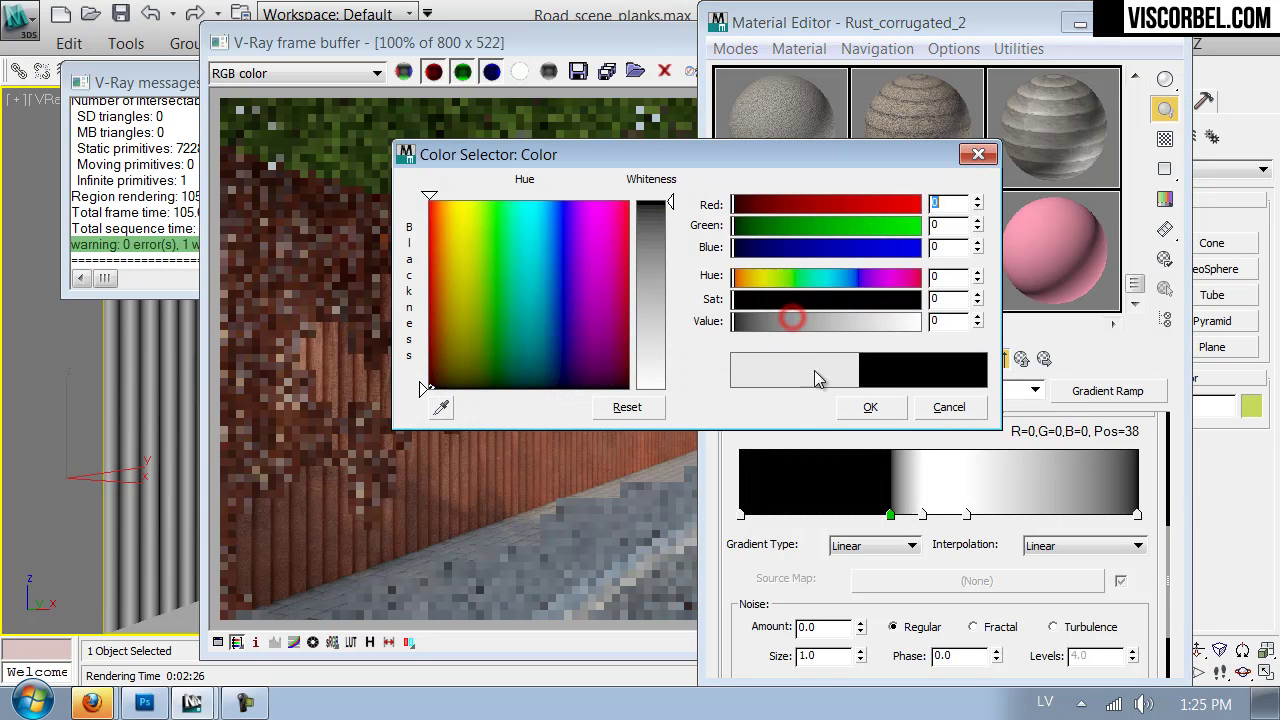
click(870, 407)
Add a flag at position 66 of the gradient ramp, color it black and move it to position 64
click(1003, 514)
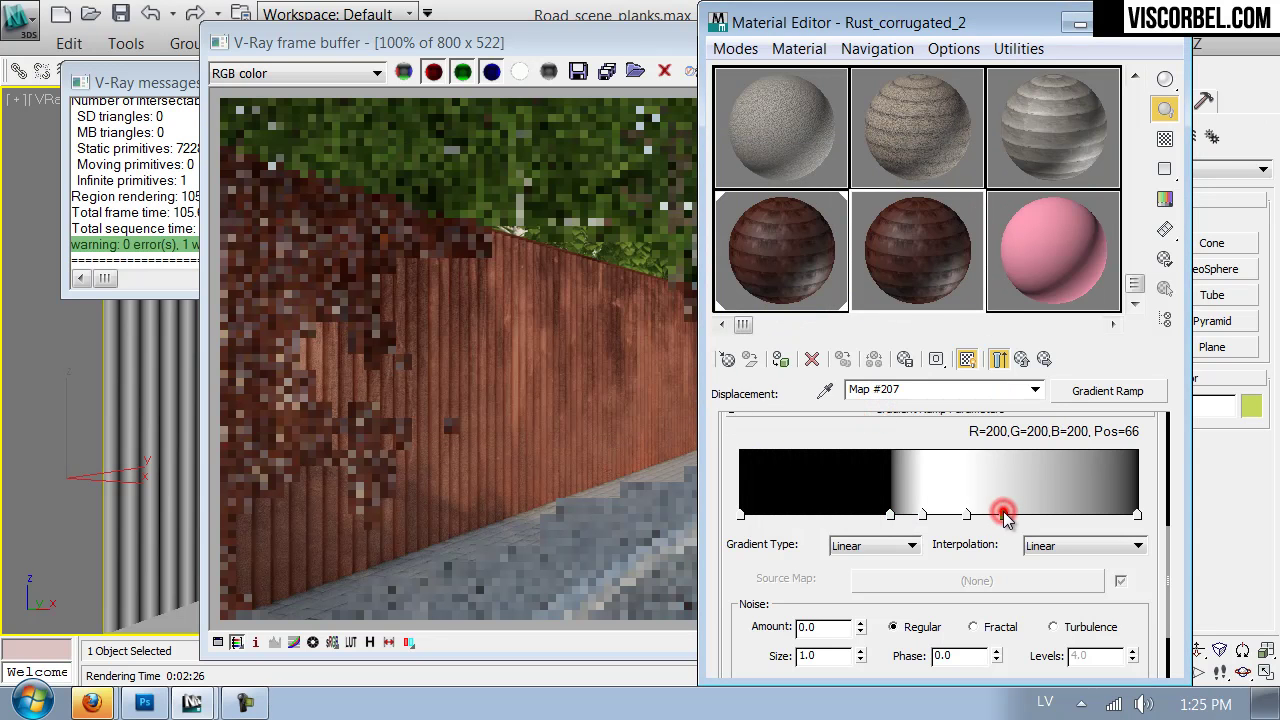
double_click(1003, 514)
drag(825, 319, 736, 320)
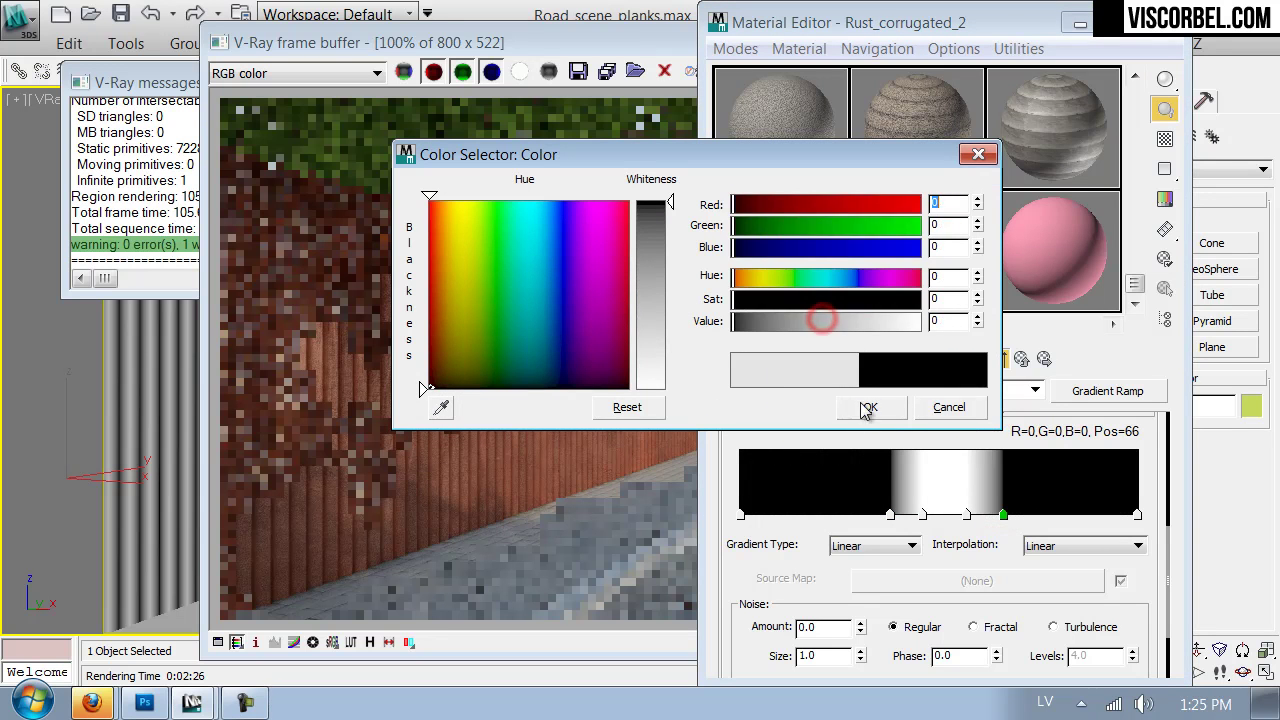
click(870, 407)
drag(1003, 514, 994, 516)
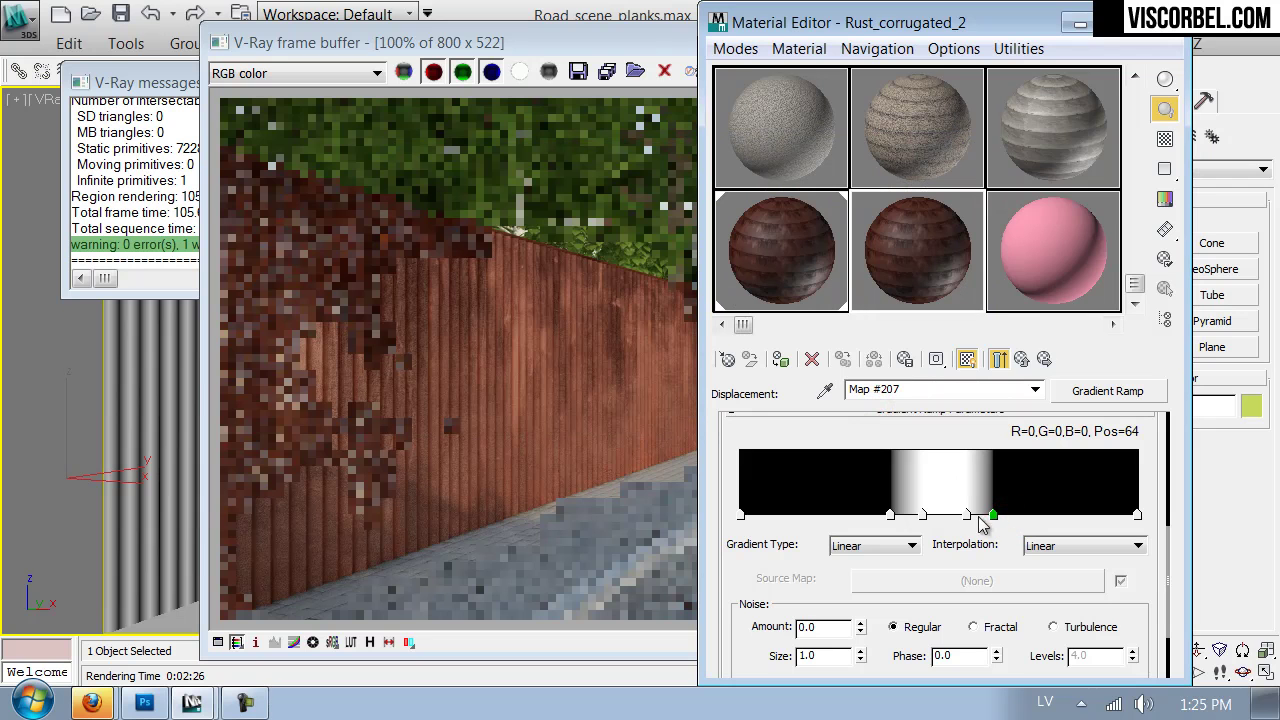
Move the white flag nearer the ramp's start to position 43 to widen the white band
click(966, 514)
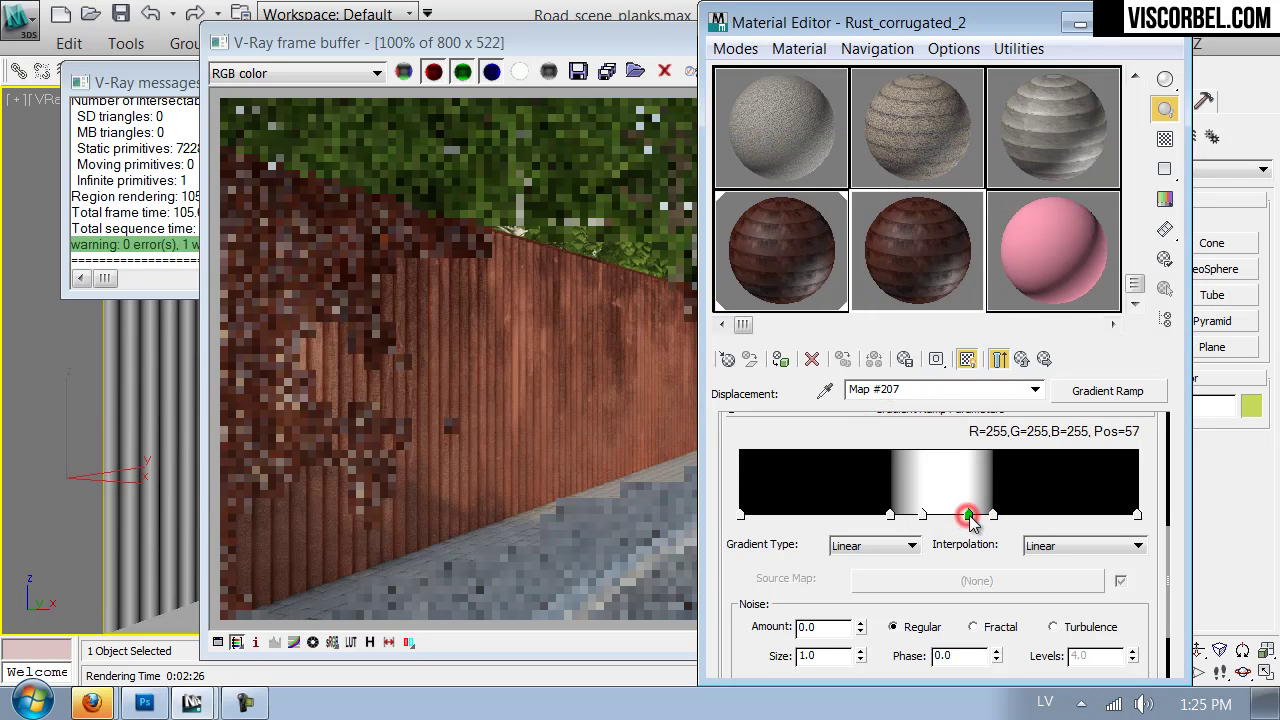
click(912, 514)
drag(911, 515, 912, 517)
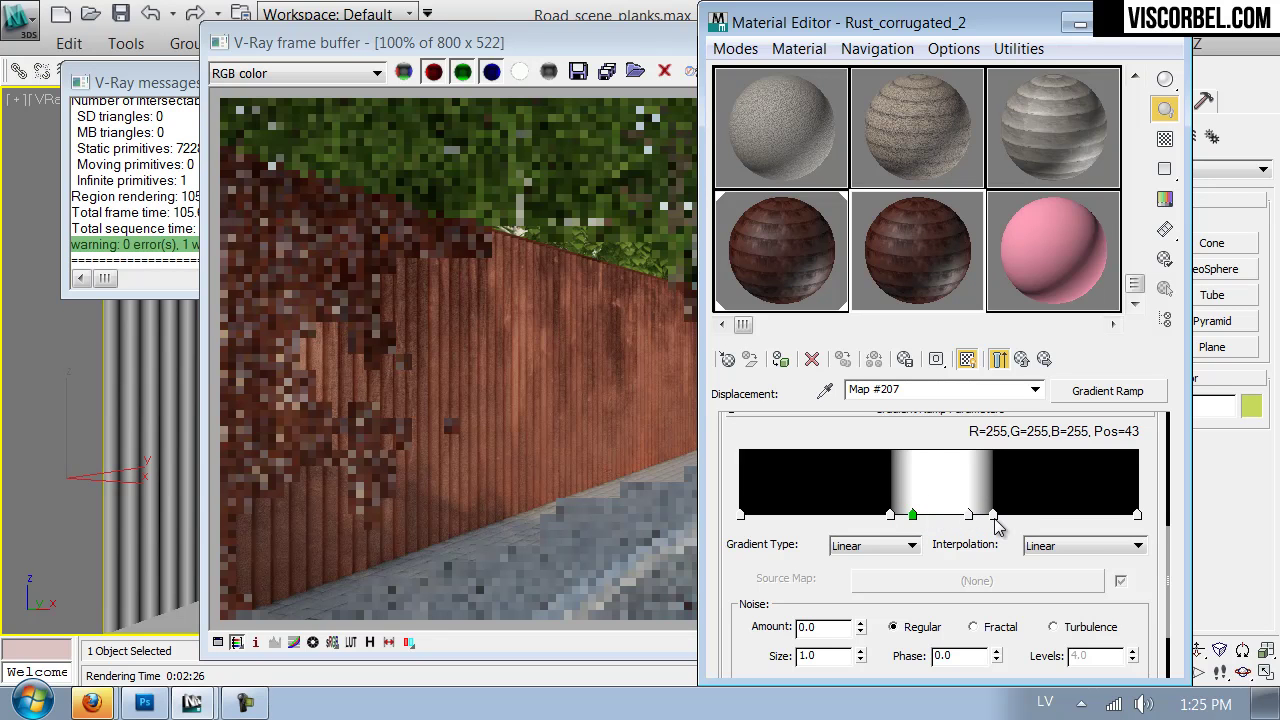
Close the V-Ray frame buffer and assign Rust_corrugated_2 to the wall with its gradient ramp shown in the viewport
click(966, 359)
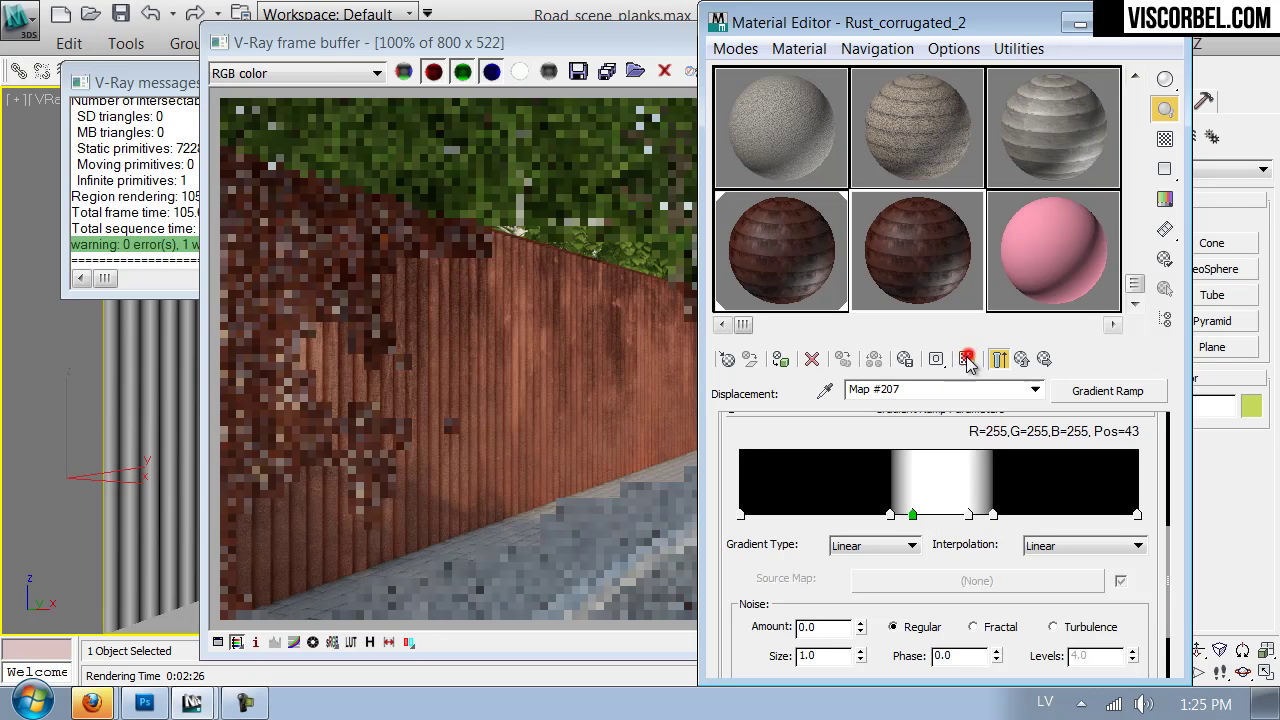
drag(587, 42, 358, 429)
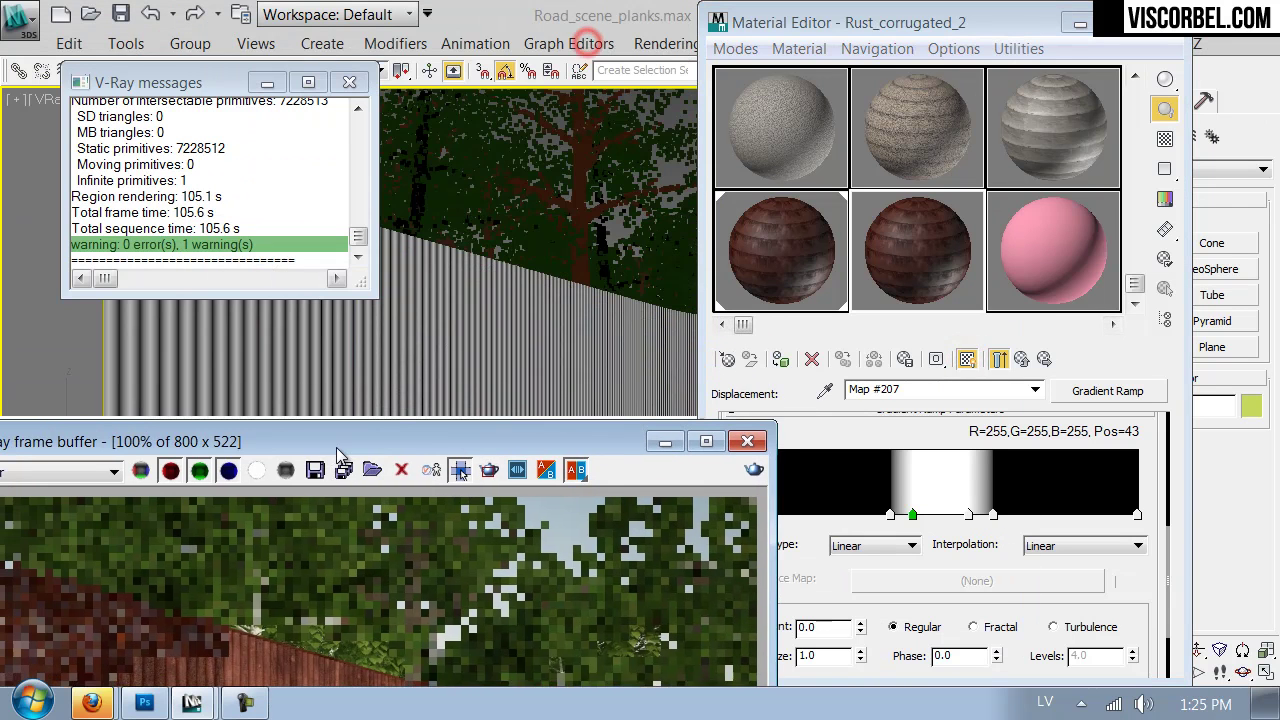
click(751, 429)
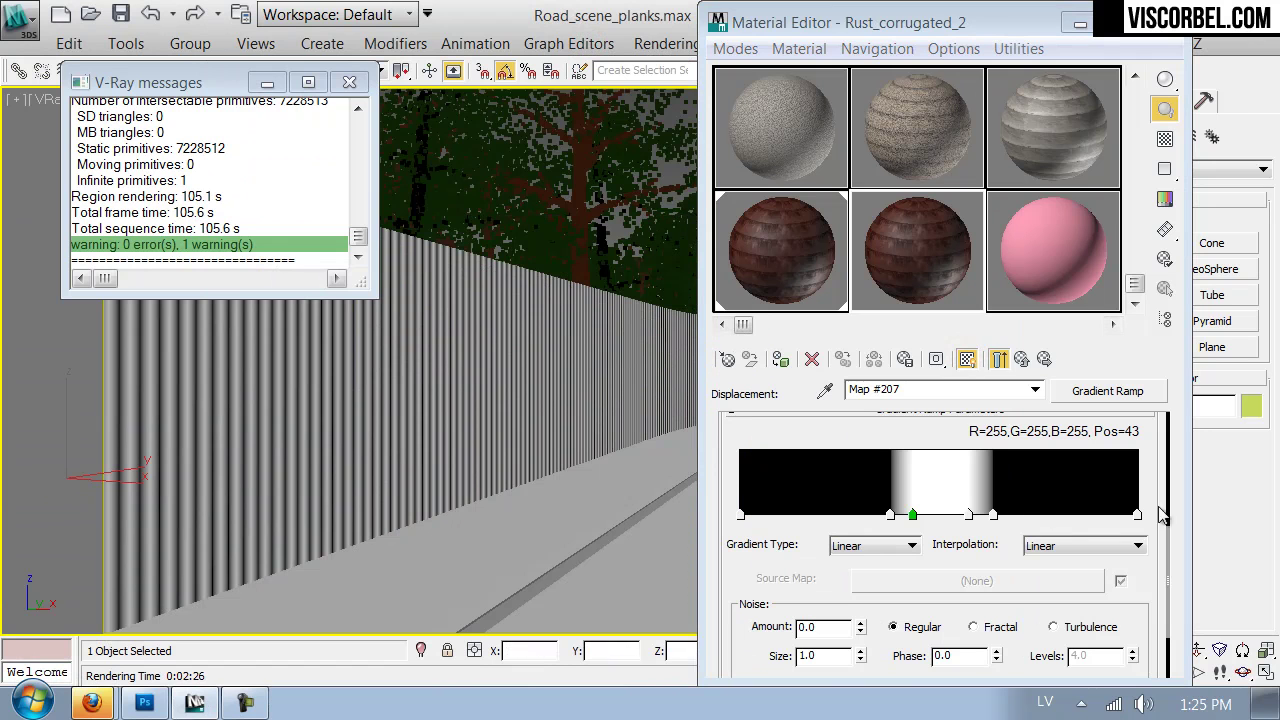
drag(804, 236, 372, 381)
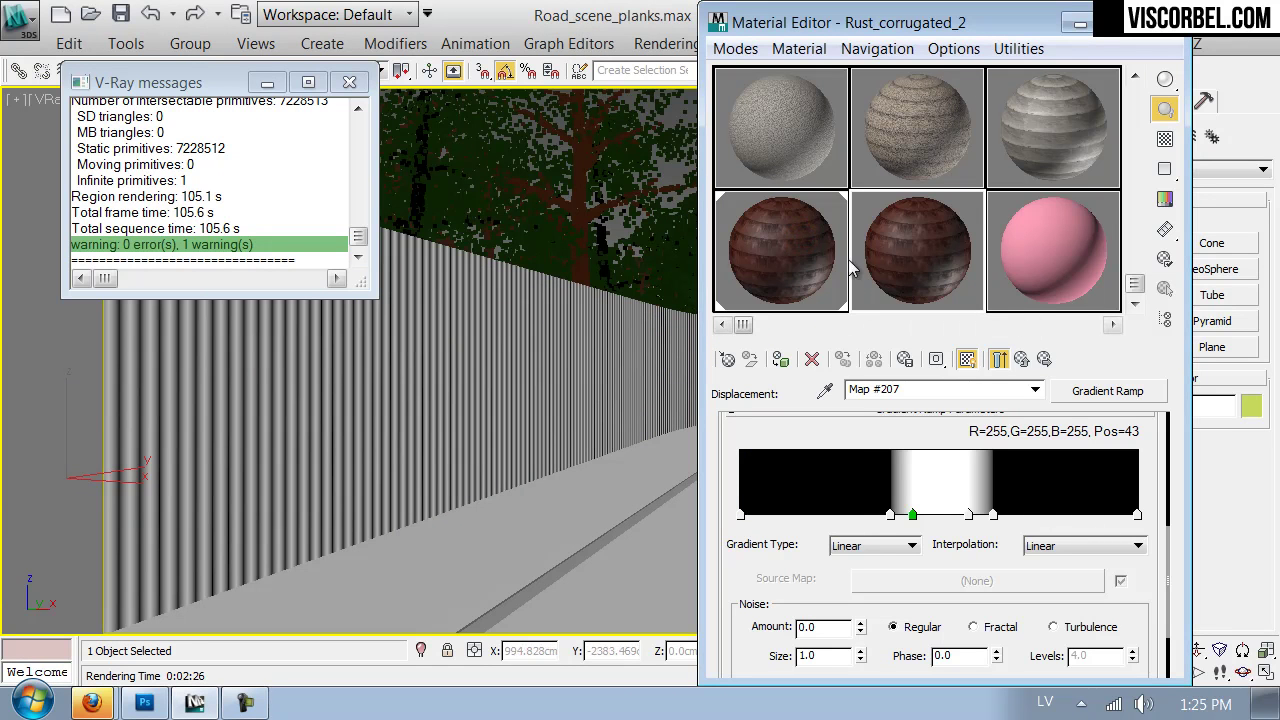
drag(258, 441, 258, 441)
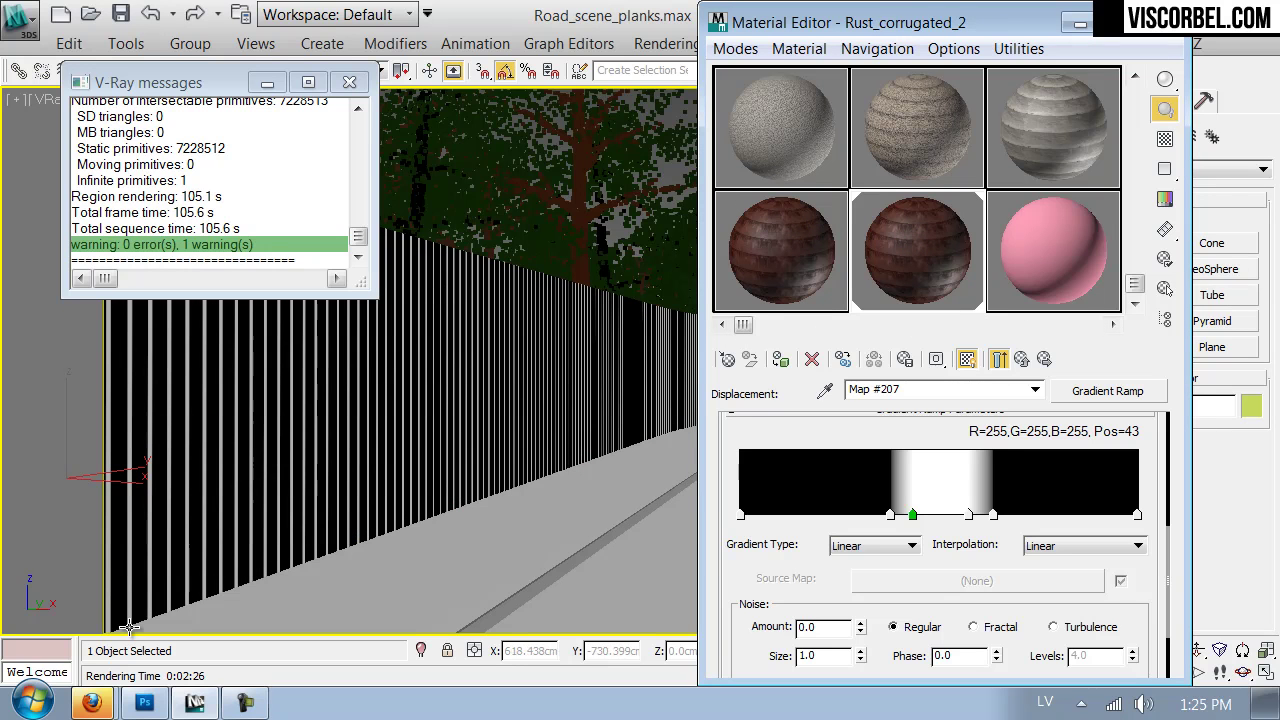
Soften the corrugation edges by moving the inner black flags of the gradient ramp to positions 33 and 66
drag(896, 516, 880, 515)
drag(990, 516, 1002, 514)
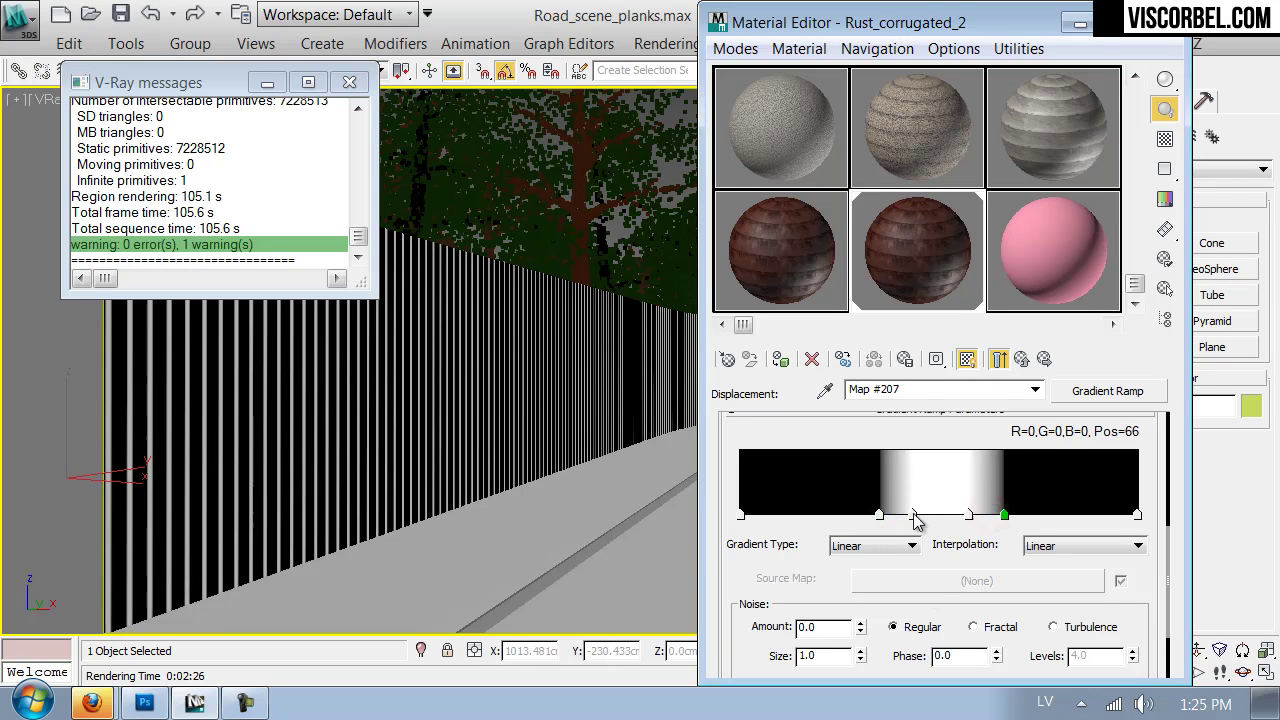
drag(880, 515, 876, 516)
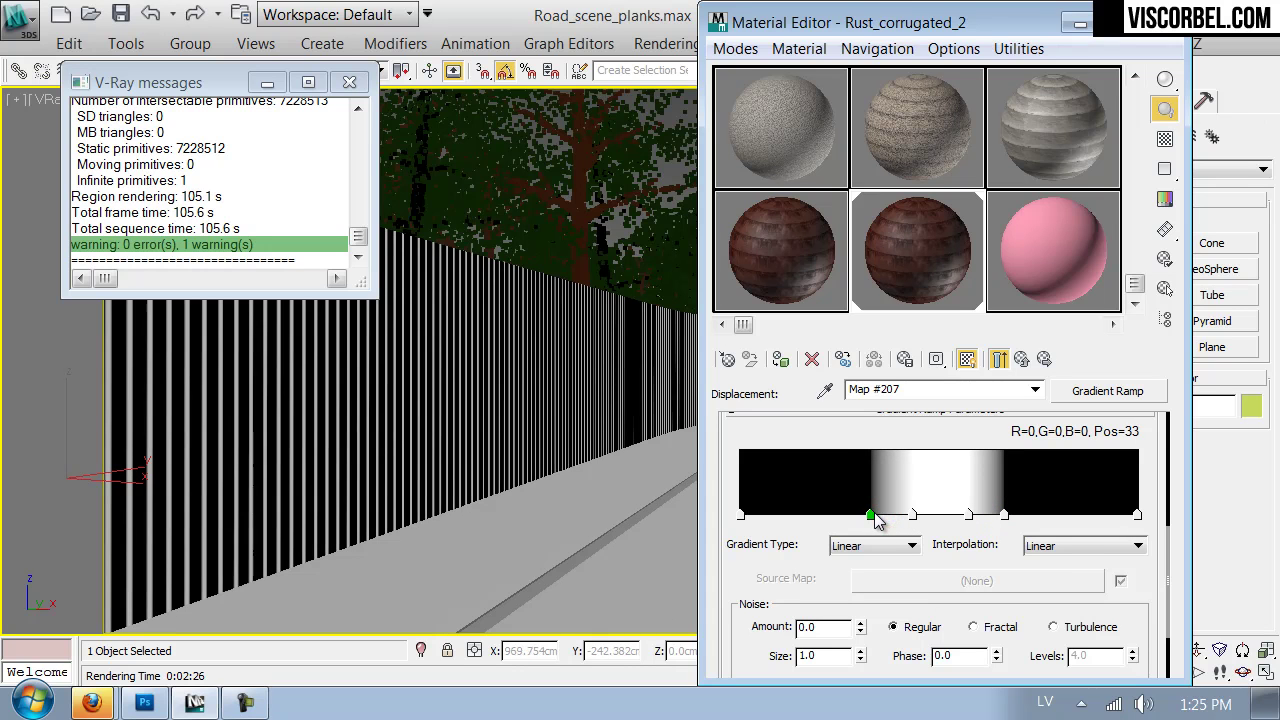
Set the gradient ramp's interpolation to Custom
click(1075, 550)
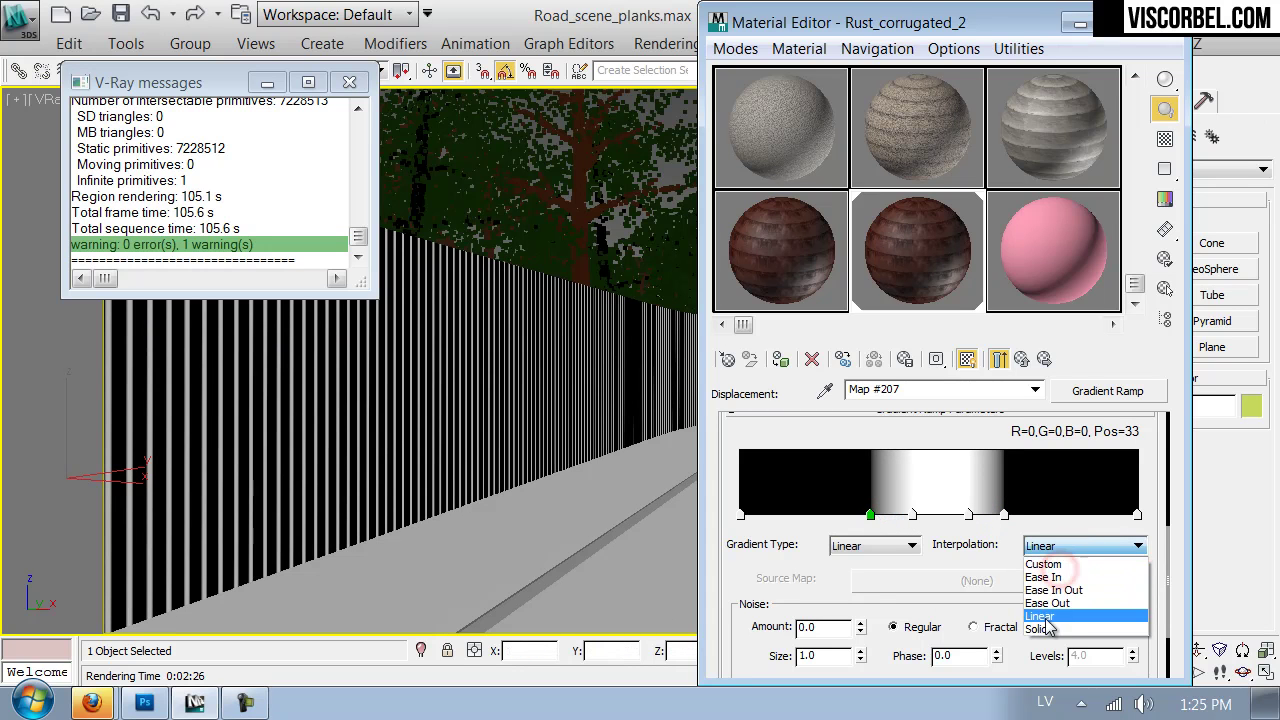
click(1044, 627)
click(1044, 546)
click(1046, 560)
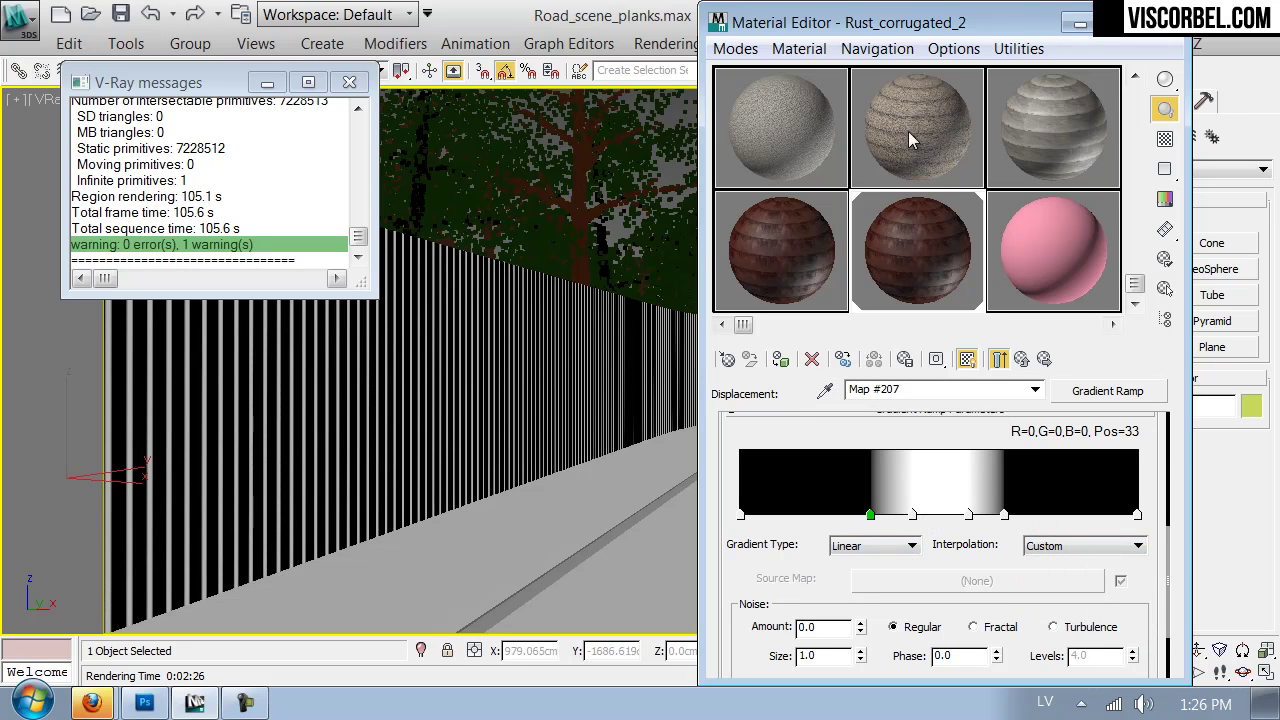
Test-render the view to inspect the new wall corrugation, stop the render and close the frame buffer
click(1168, 22)
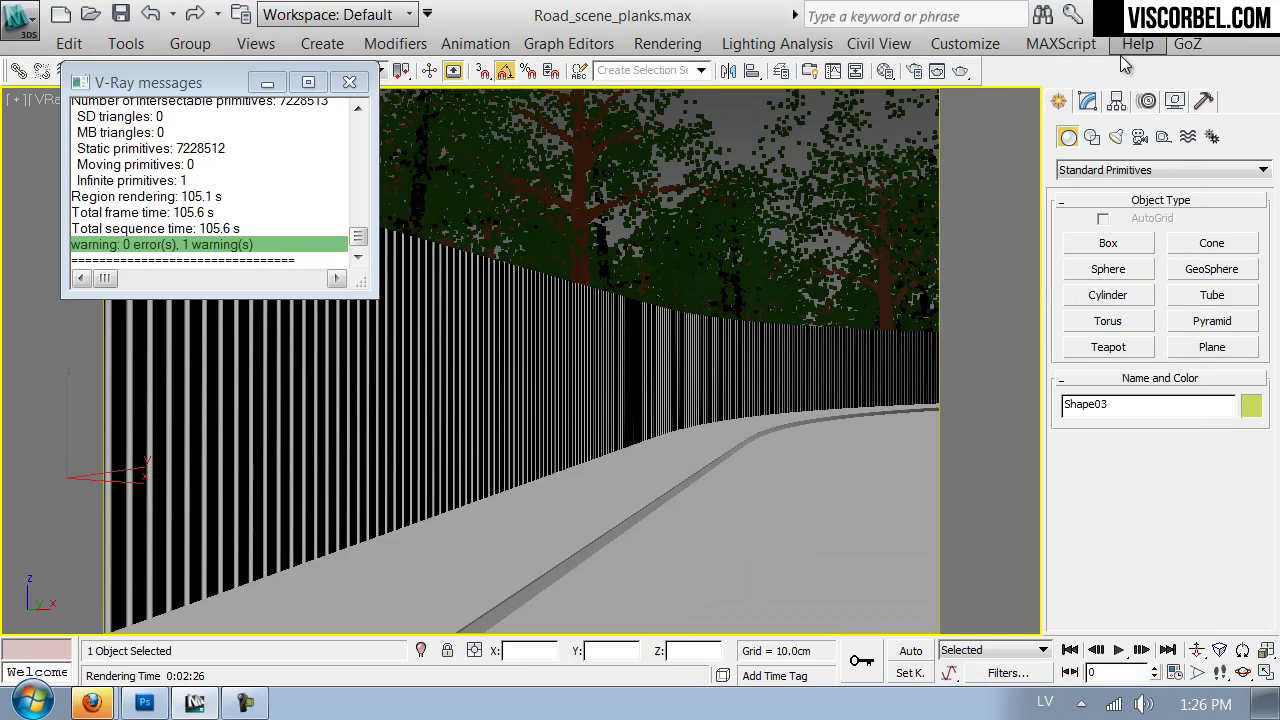
click(958, 74)
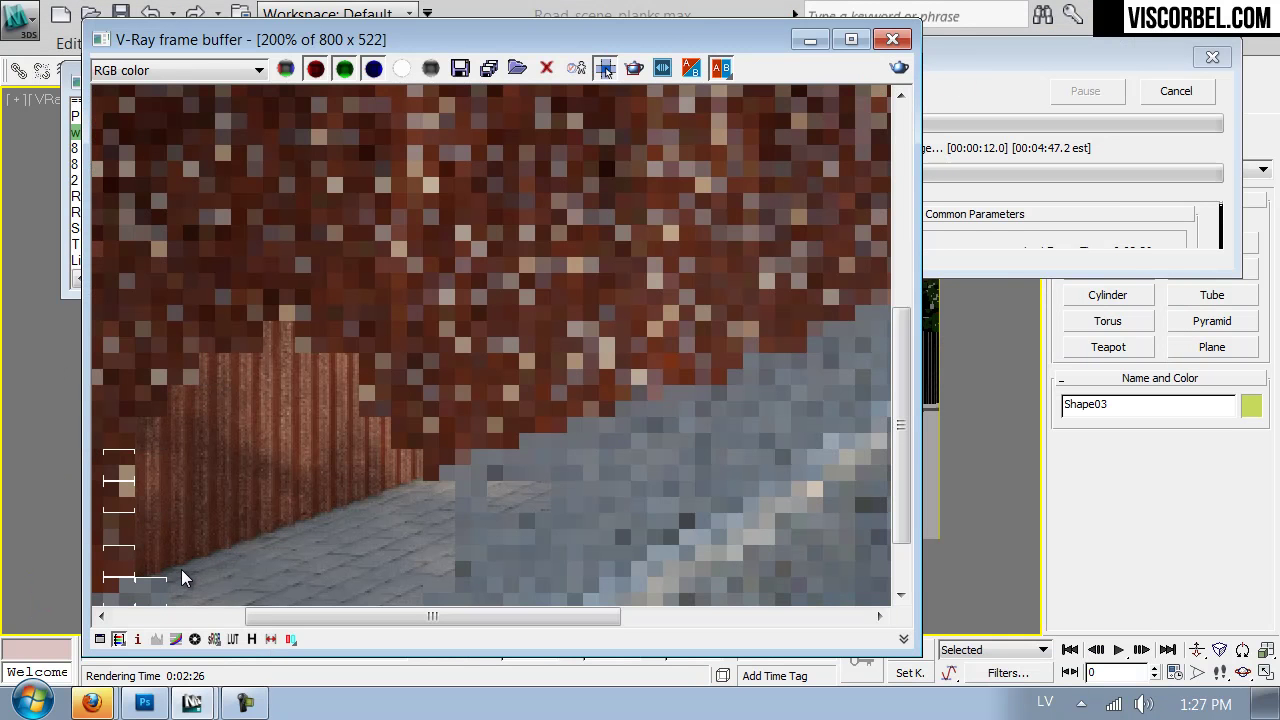
scroll(342, 321, down, 1)
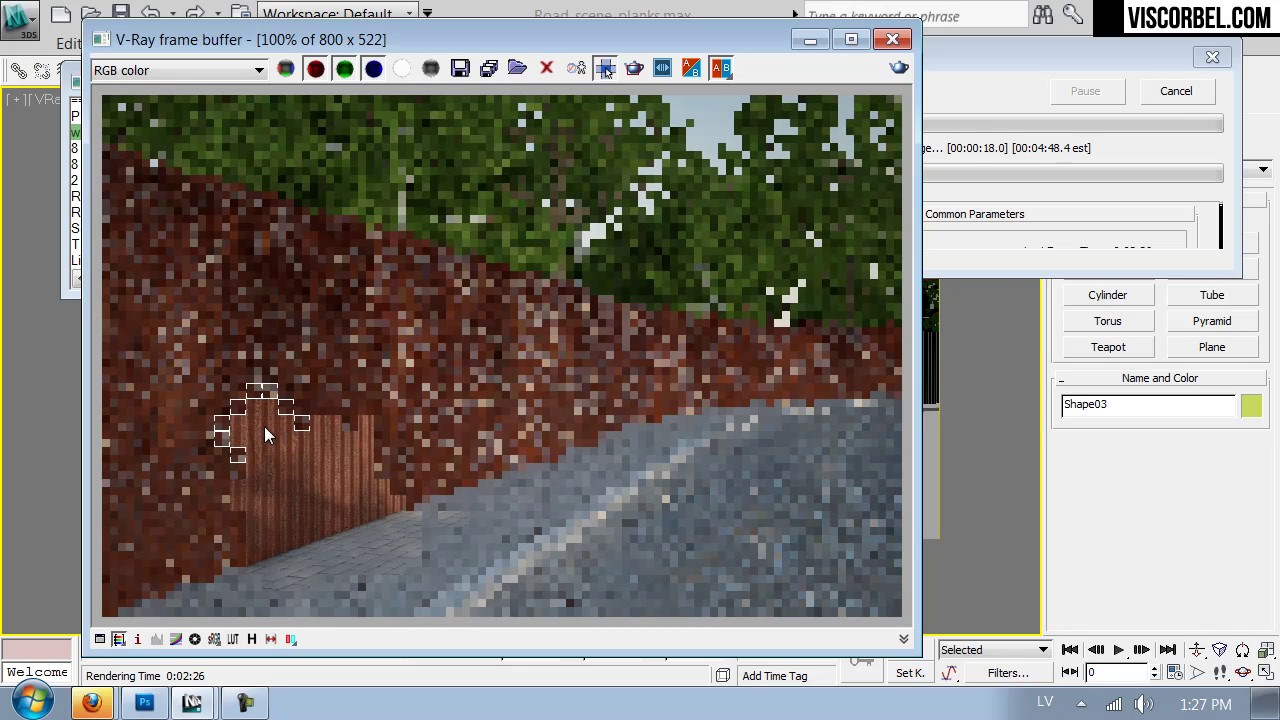
click(1143, 98)
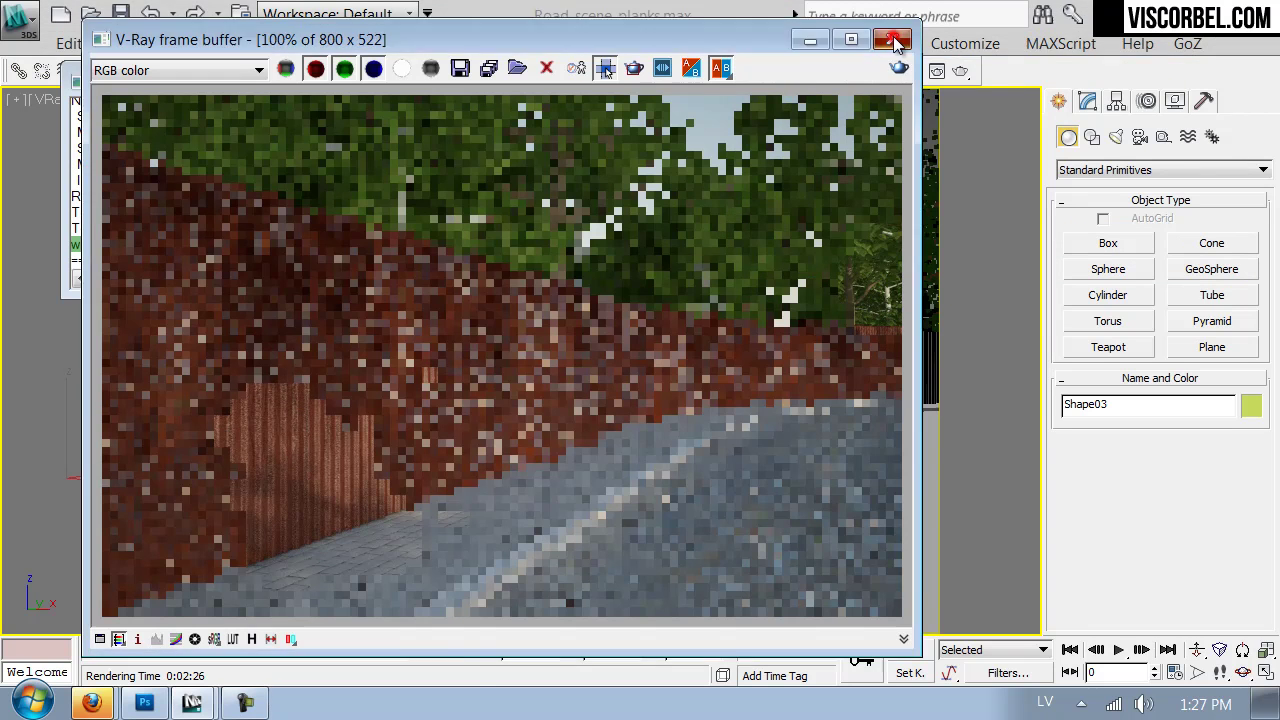
click(891, 40)
Set the displacement gradient ramp's blur to 0.2 and the parent material's displacement amount to 0.8
key(m)
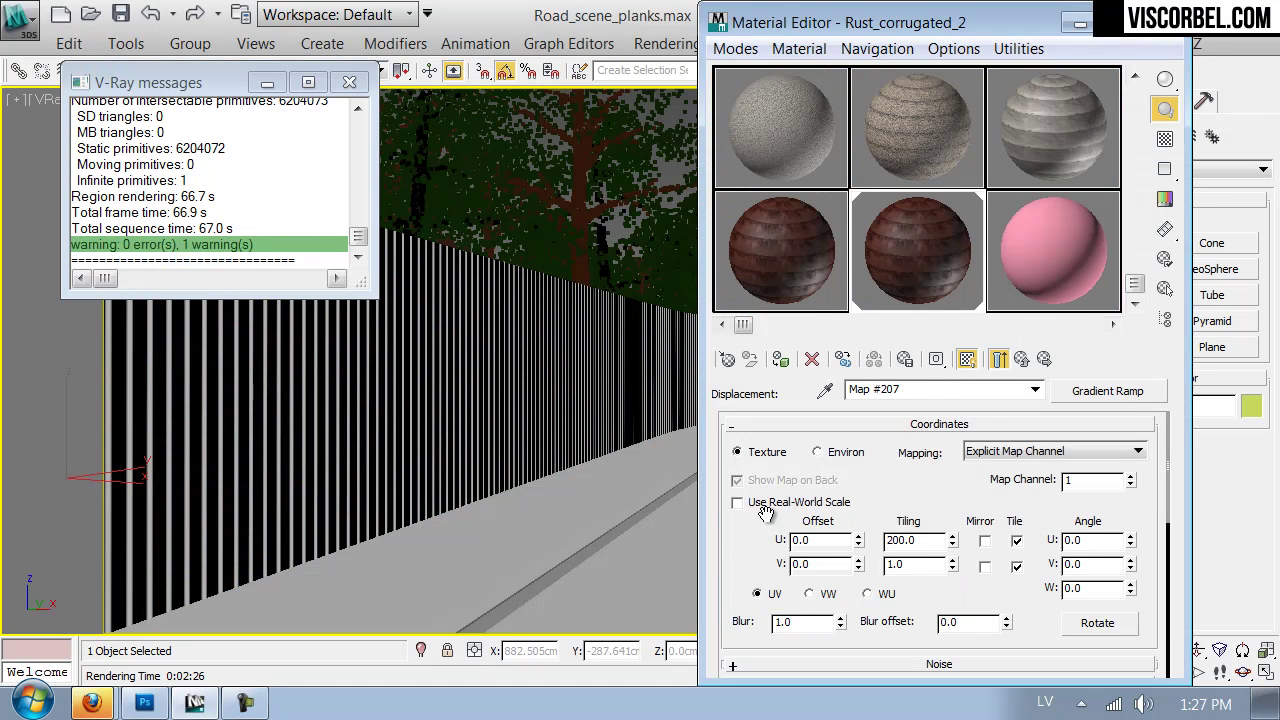
scroll(731, 574, down, 2)
click(797, 556)
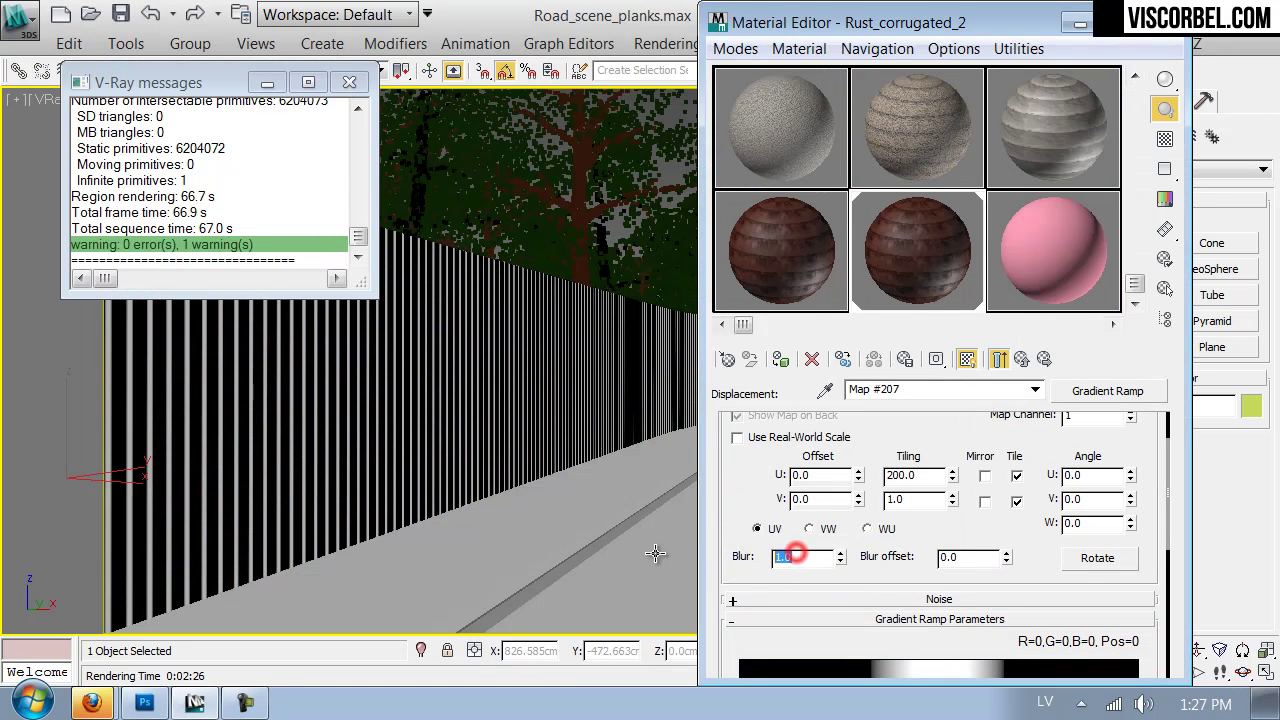
text(.2)
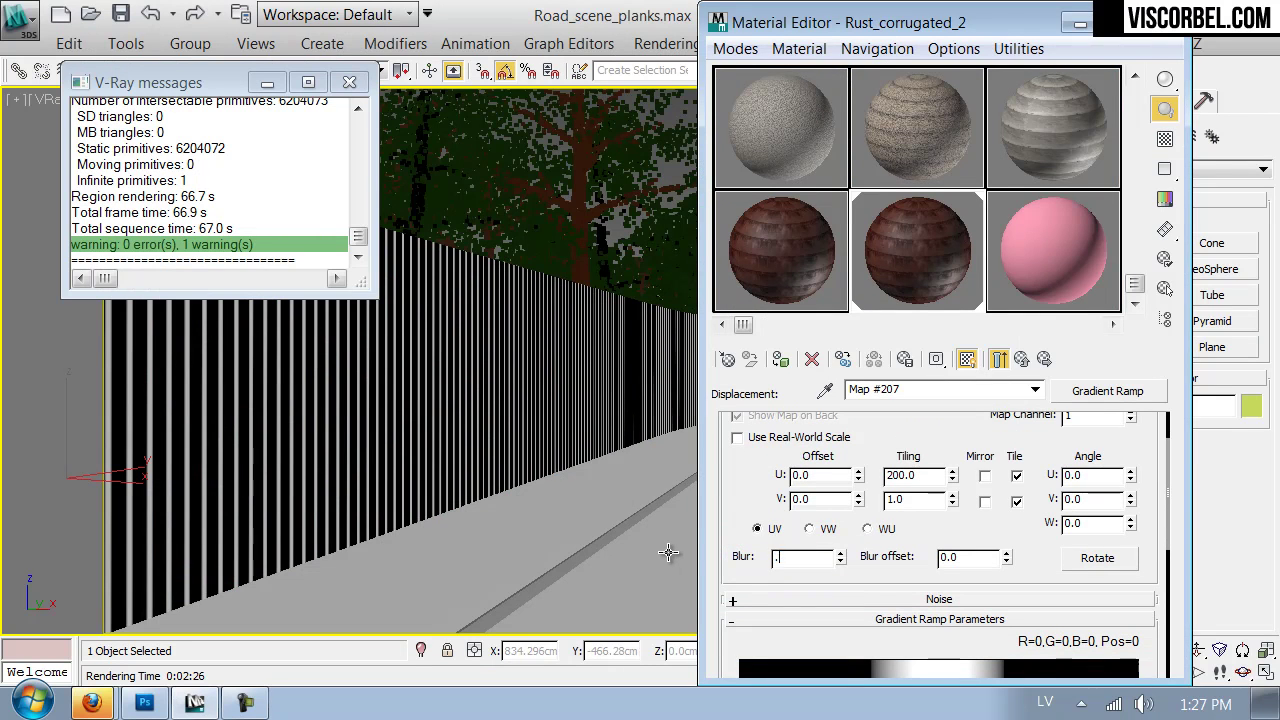
click(1021, 359)
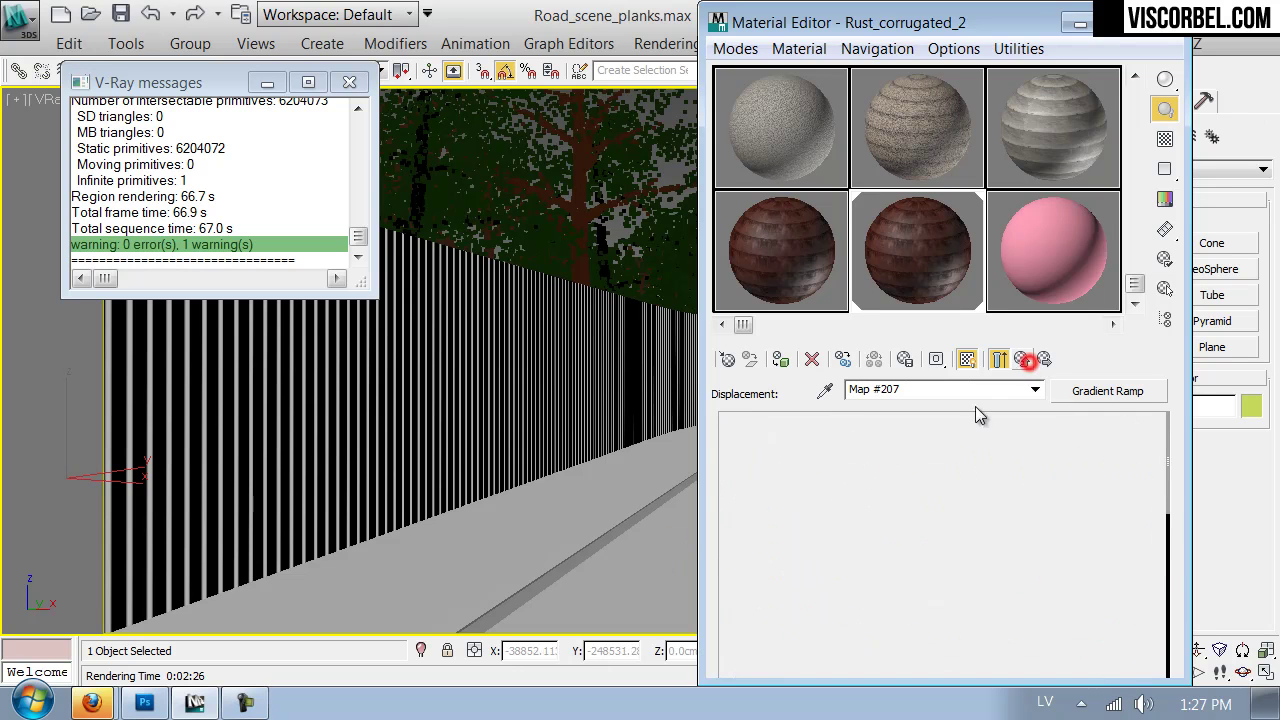
click(822, 544)
text(.8)
key(Return)
click(1173, 36)
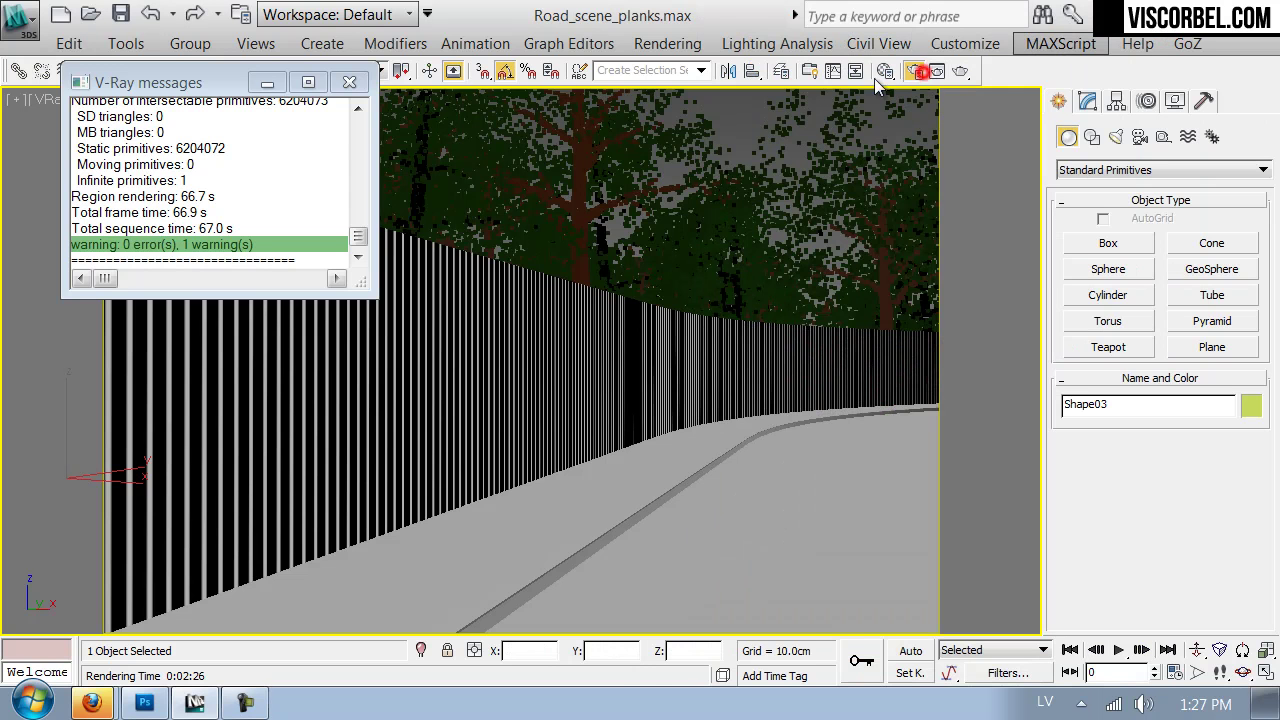
Reopen the last V-Ray frame buffer, mark a region around the wall's lower near end and render it for inspection
click(913, 71)
click(643, 70)
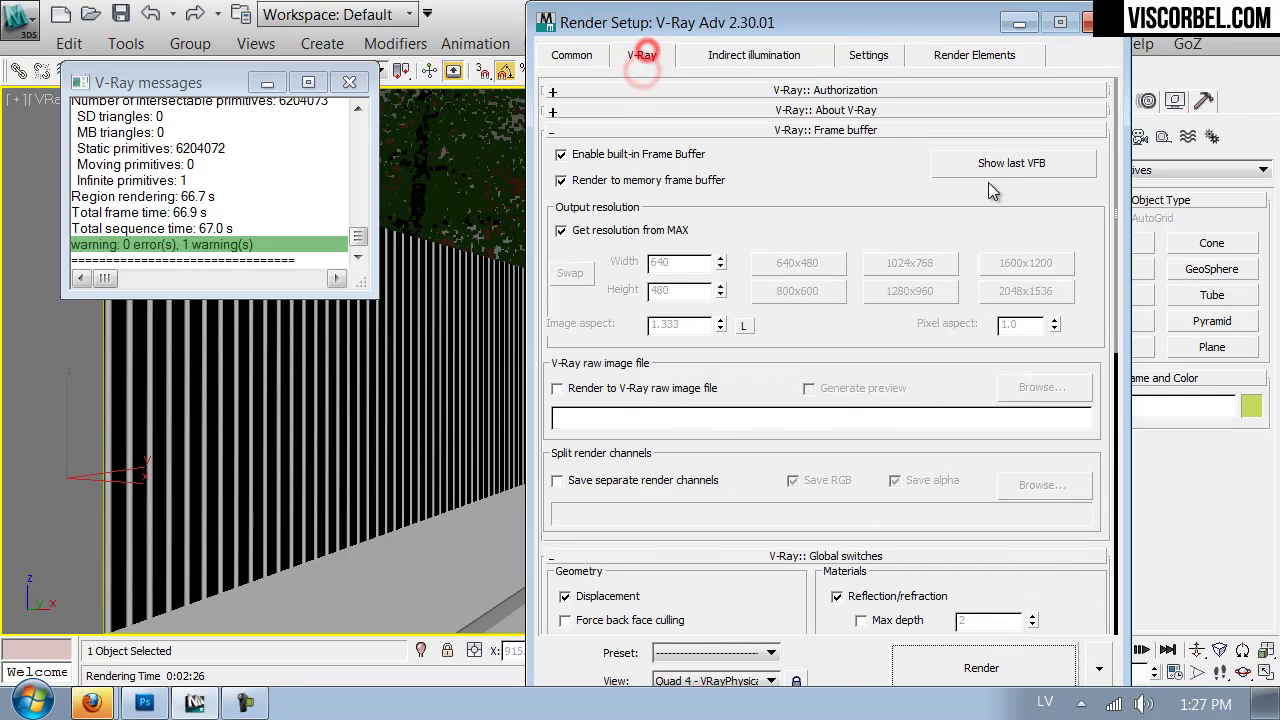
click(1012, 163)
drag(417, 407, 175, 569)
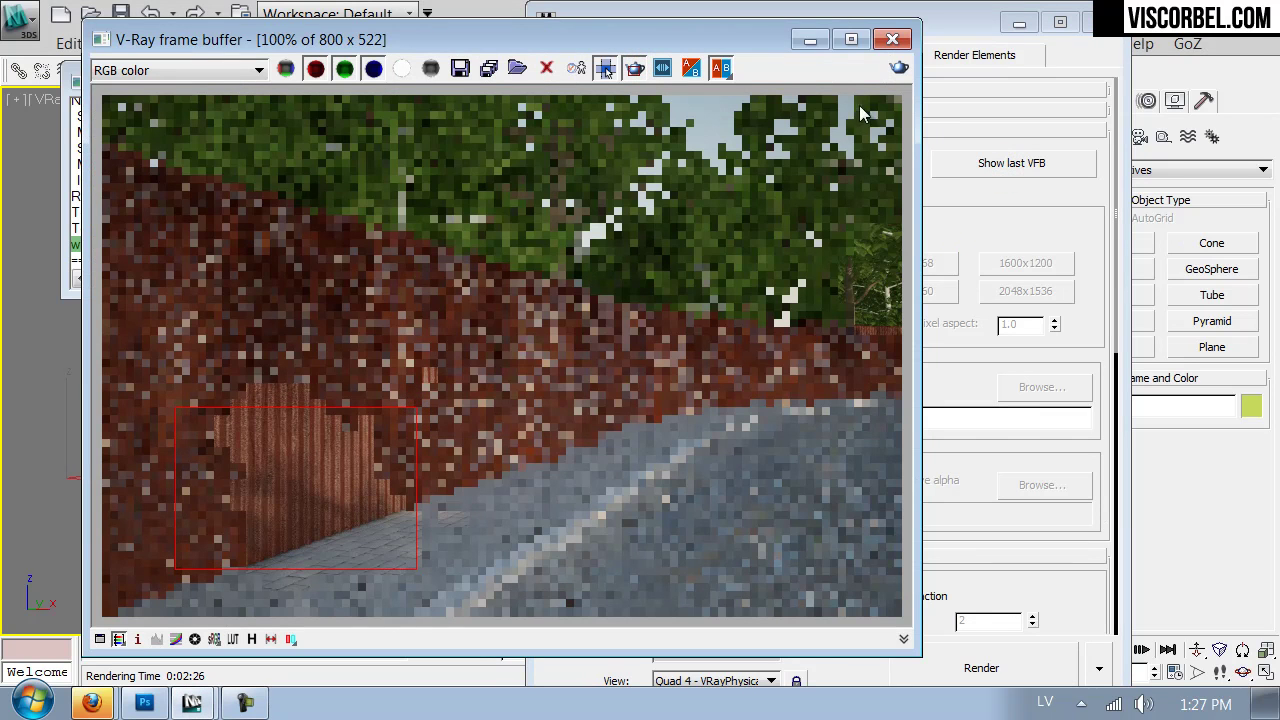
click(899, 68)
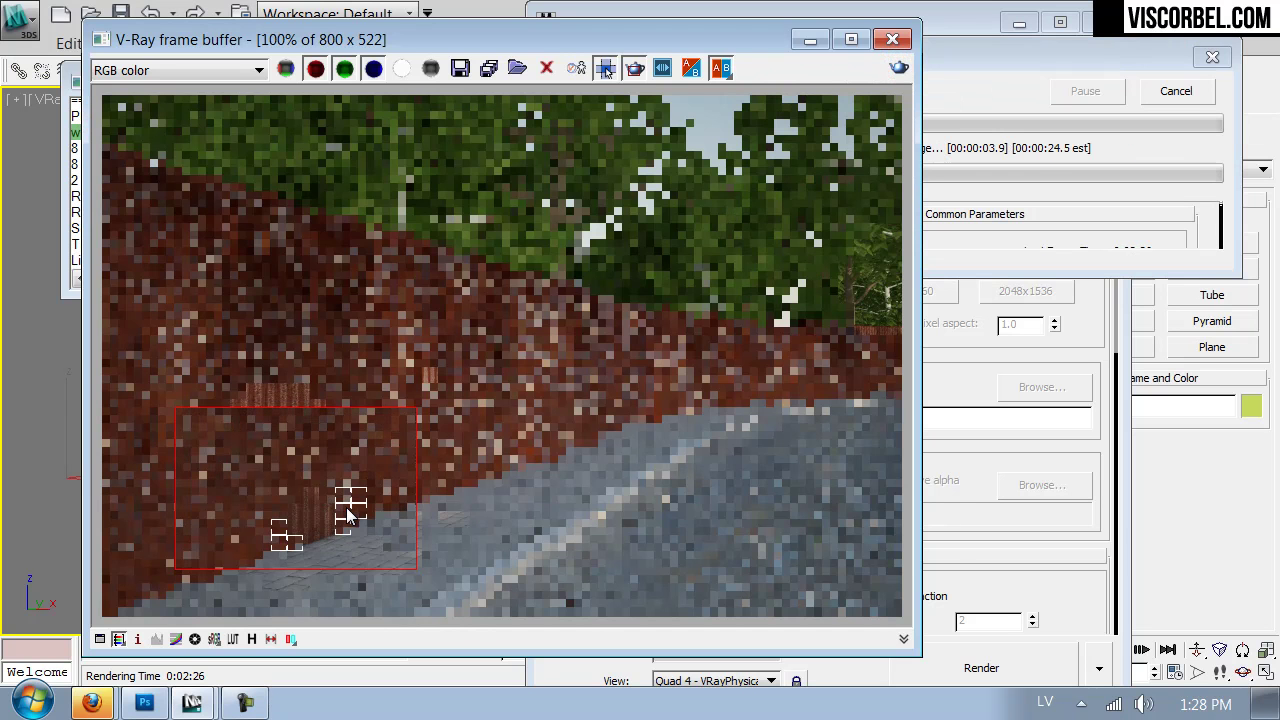
scroll(336, 532, up, 1)
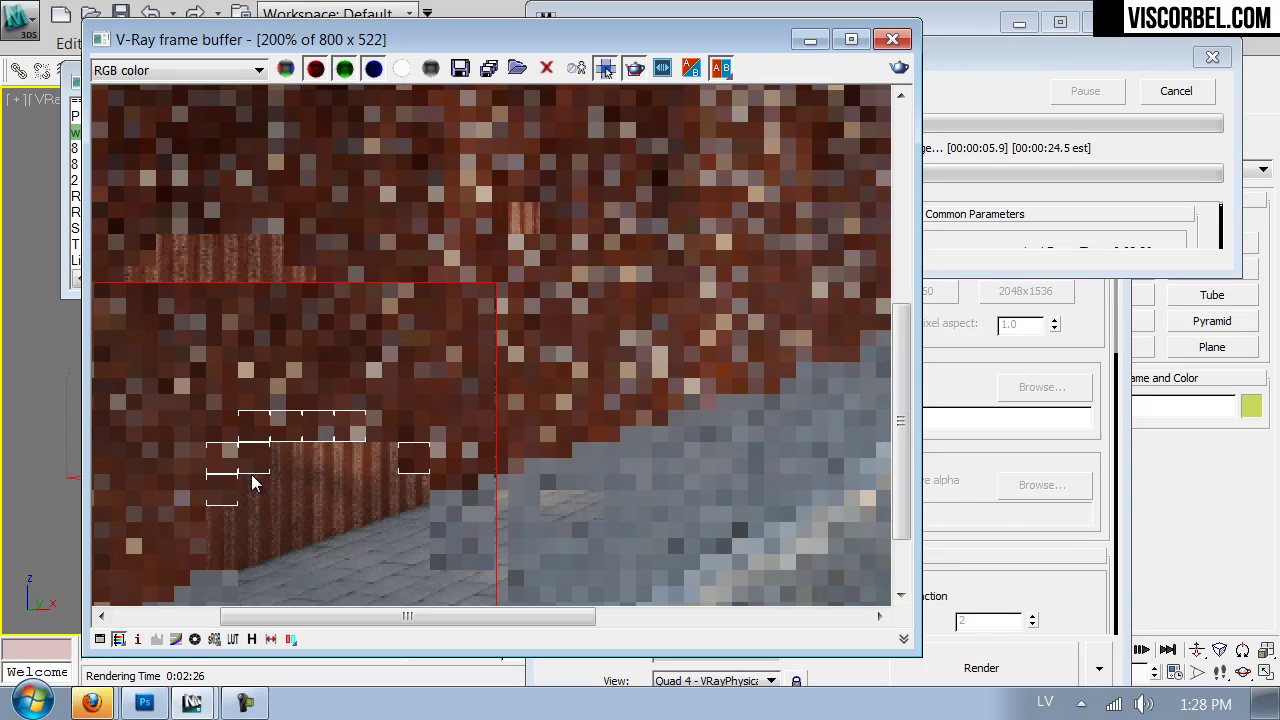
scroll(243, 480, down, 1)
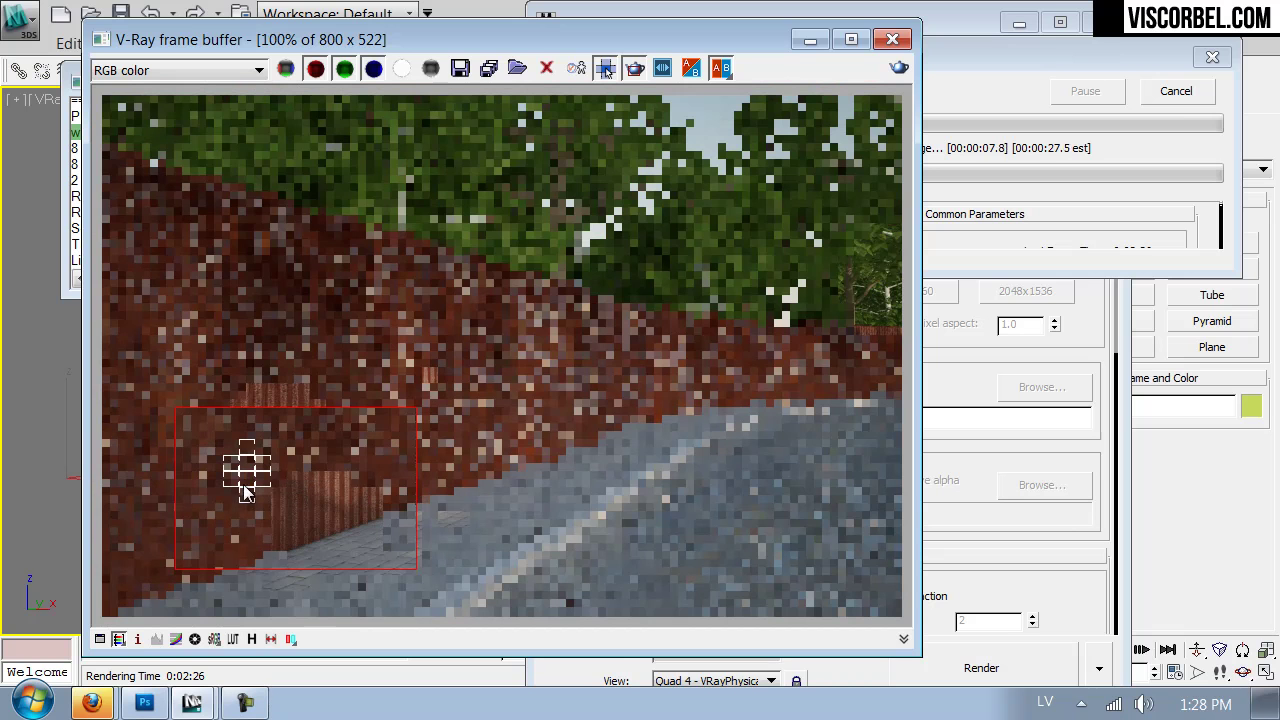
Switch to Photoshop and create a new white document of 512 by 512 pixels
click(150, 694)
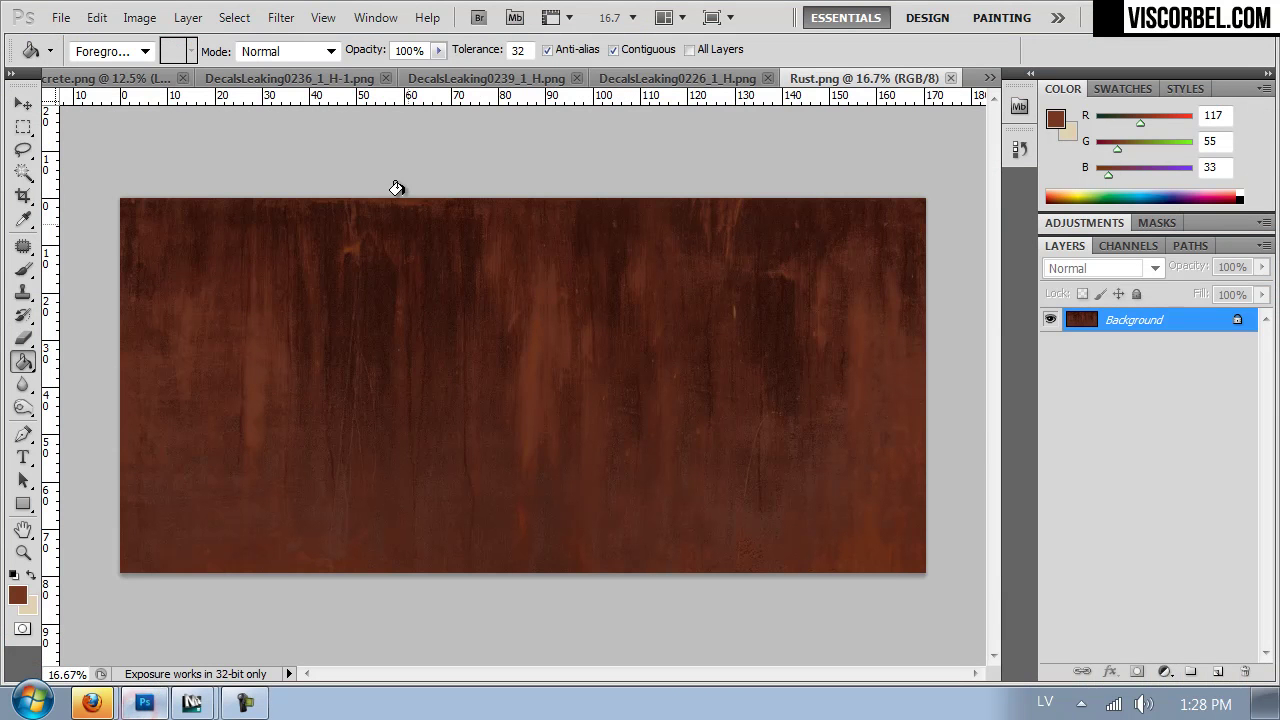
key(ctrl+n)
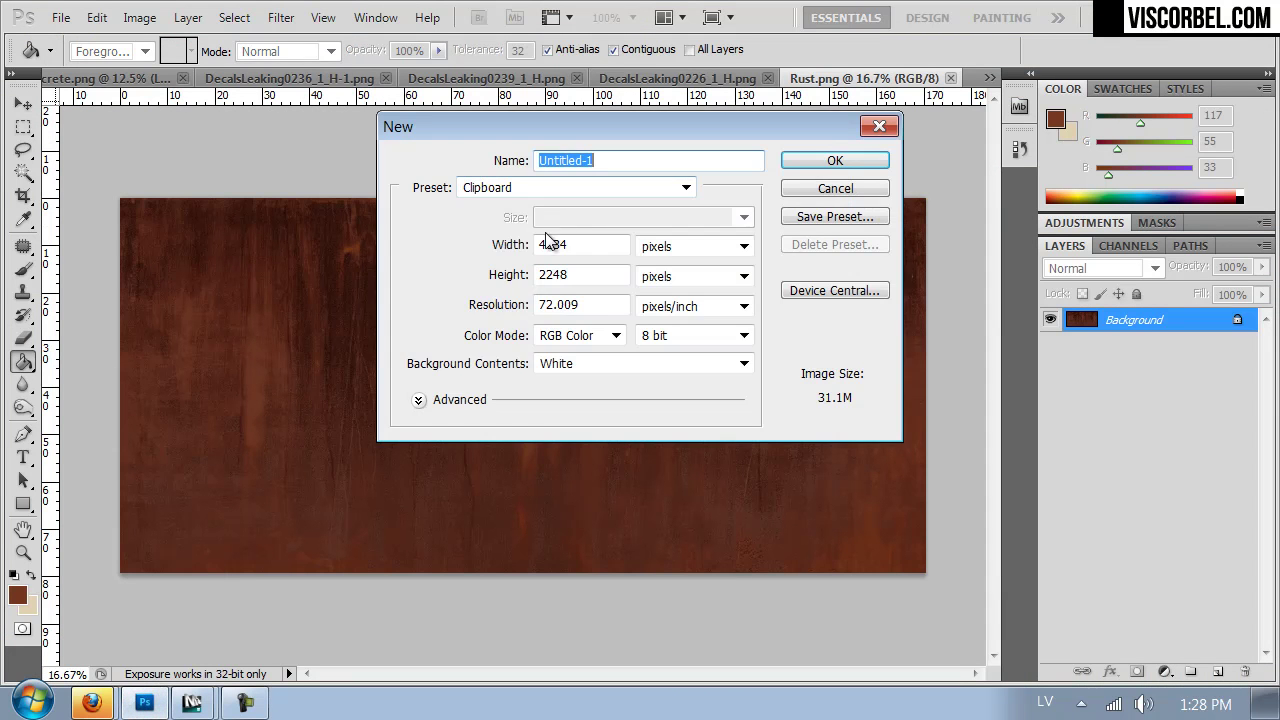
double_click(585, 248)
text(512)
key(Tab)
key(Tab)
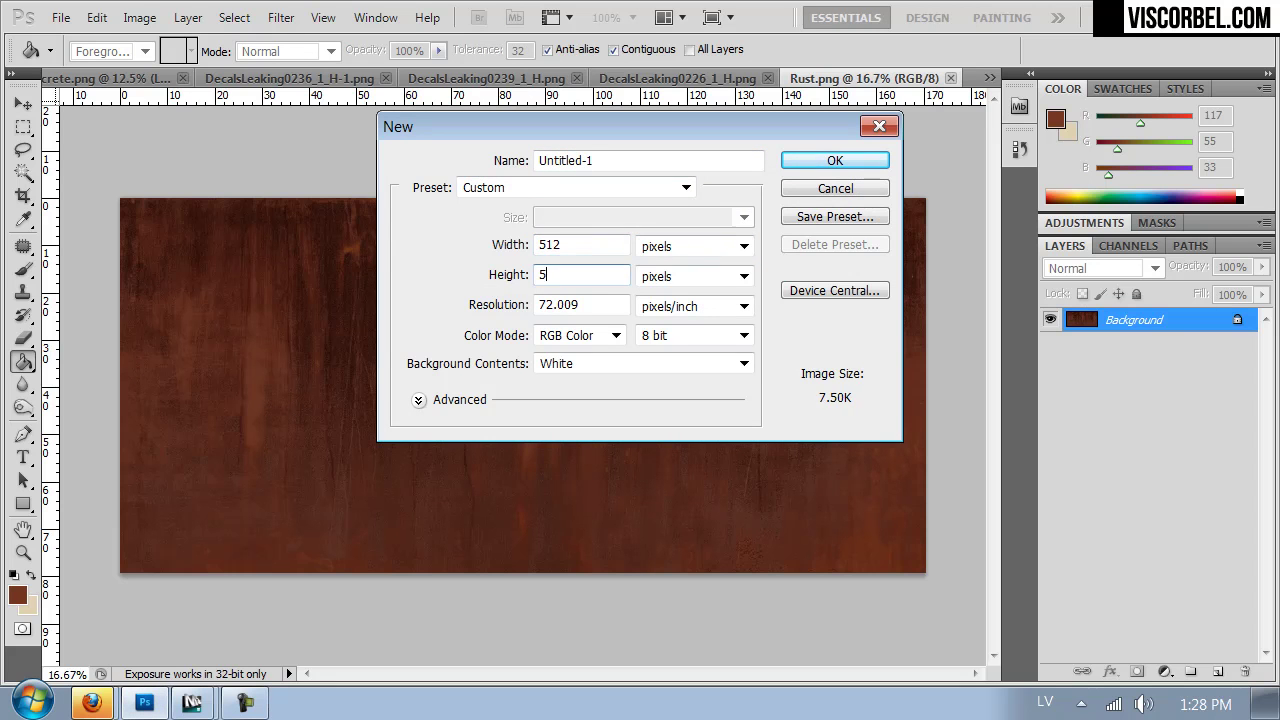
text(512)
key(Return)
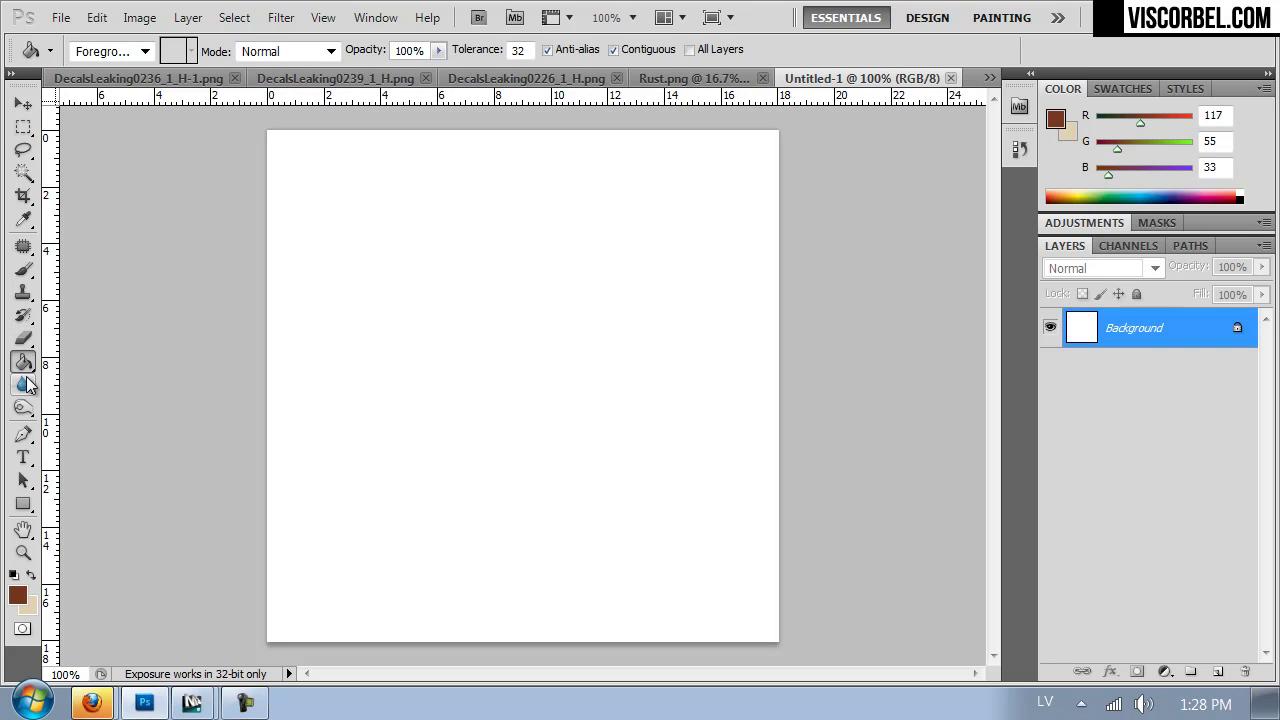
Set the foreground colour to RGB 128, 128, 128 and fill the white background with it
click(18, 595)
text(128)
drag(966, 565, 998, 578)
double_click(970, 566)
text(42)
double_click(971, 566)
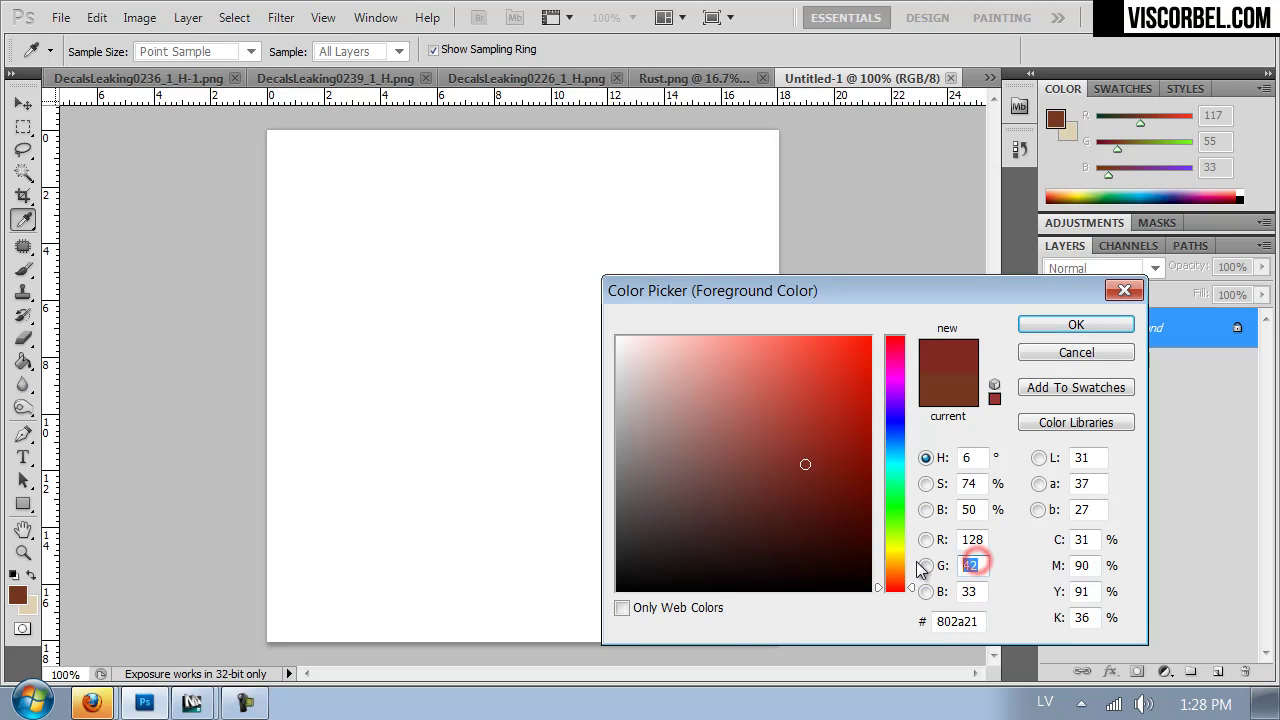
text(128)
double_click(970, 591)
text(45)
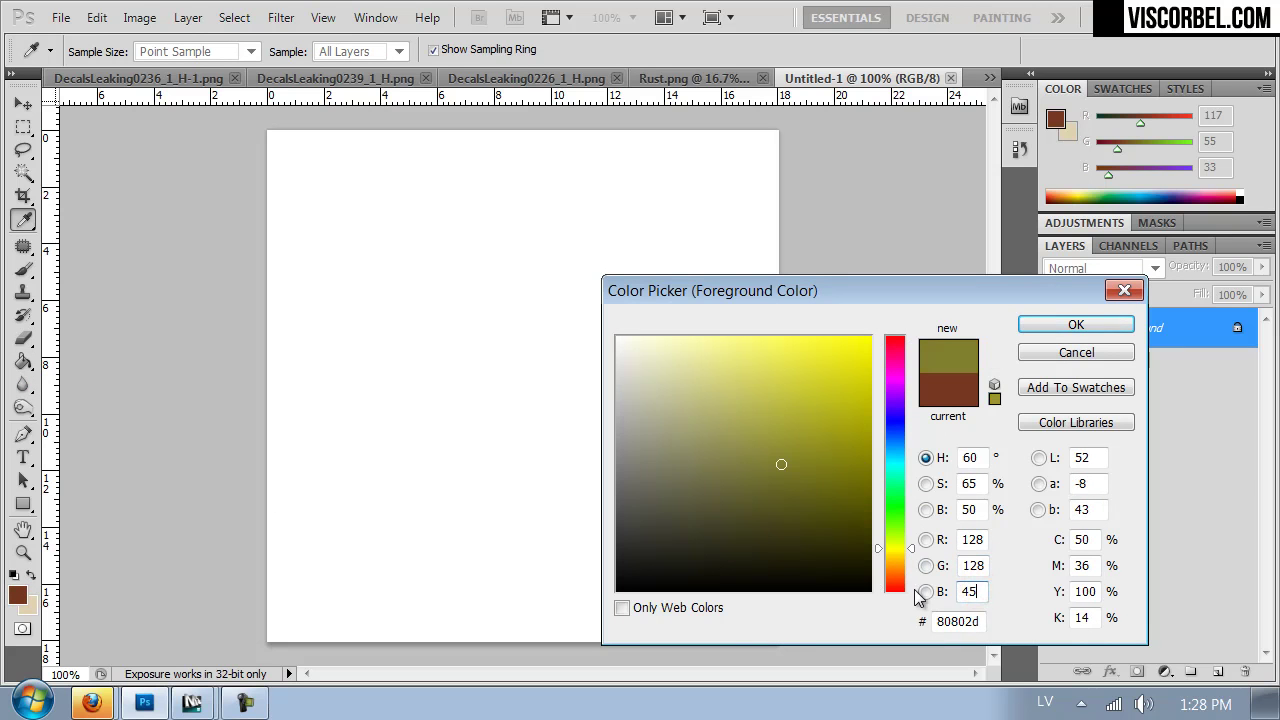
key(BackSpace)
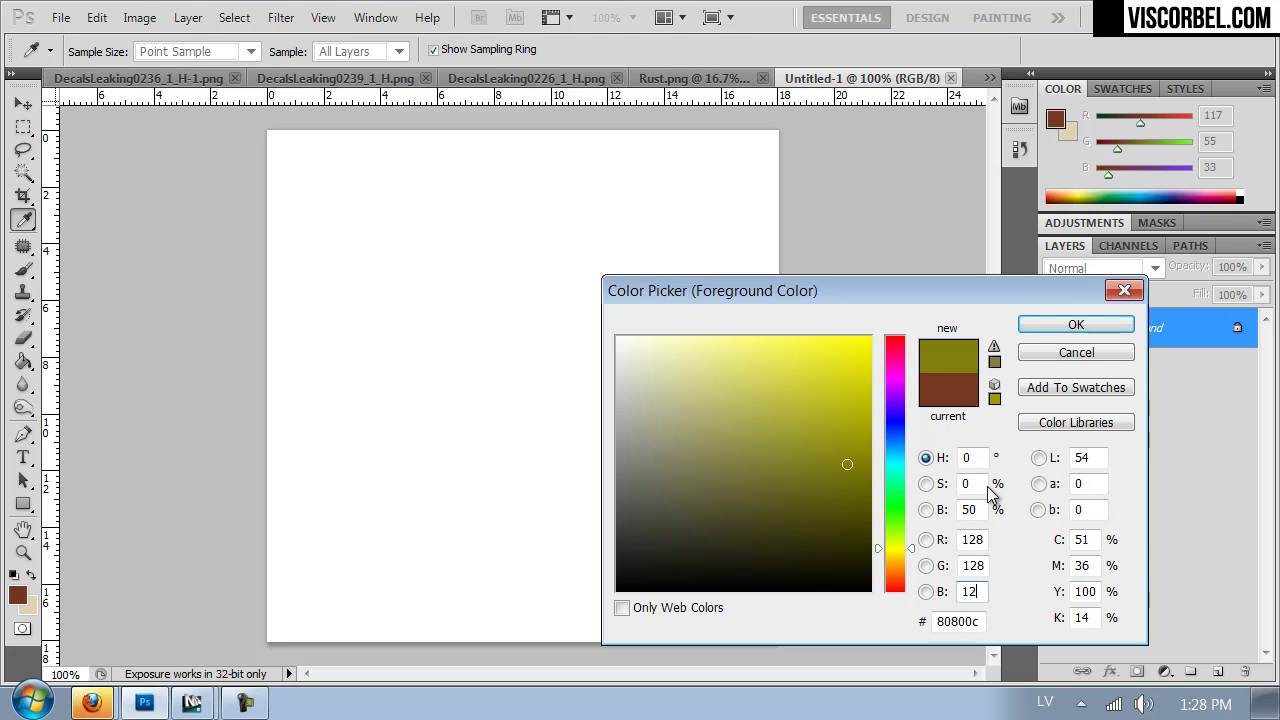
text(8)
key(Return)
key(g)
click(667, 447)
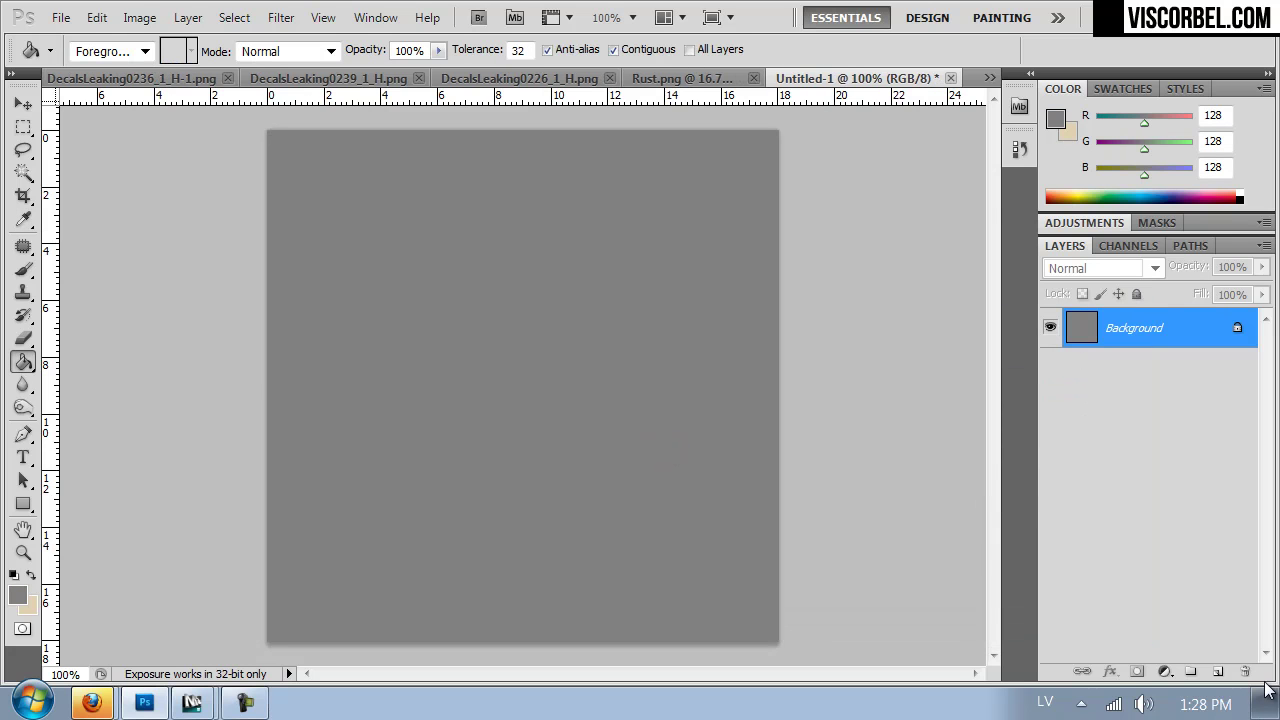
Add a new layer above the background and set the brush hardness to 60%
click(1217, 671)
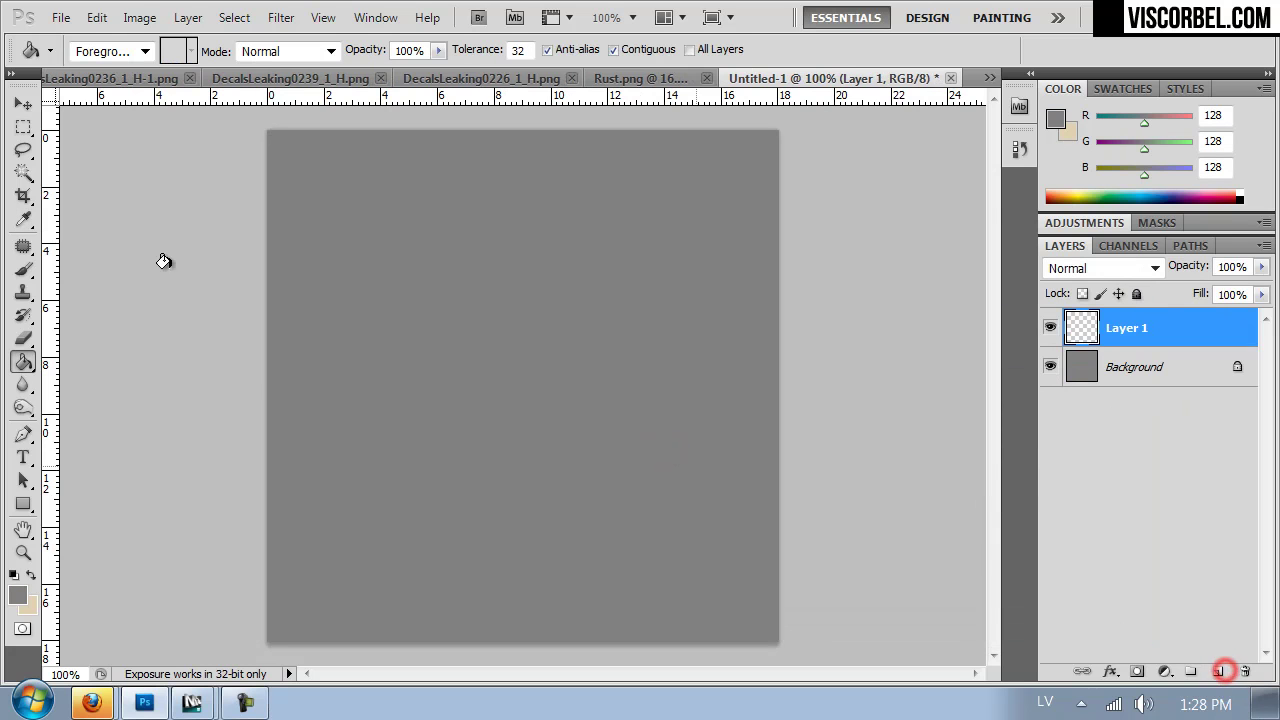
click(25, 276)
click(80, 275)
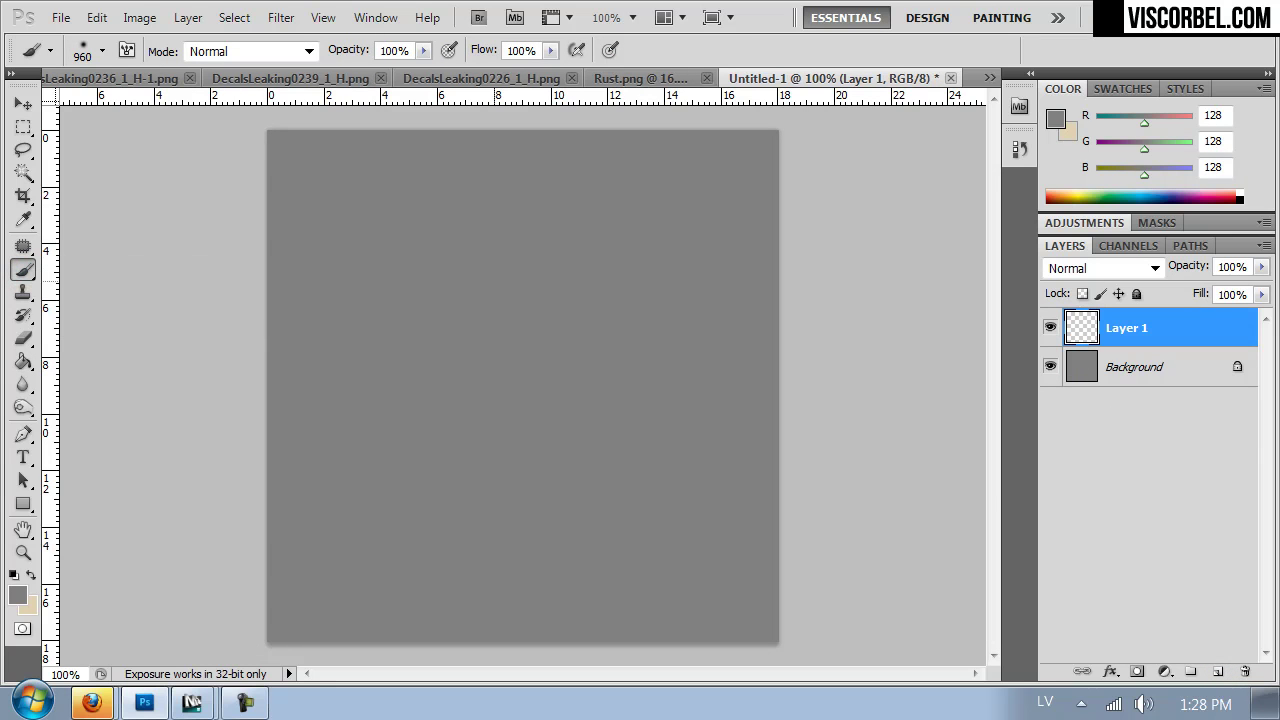
right_click(444, 352)
drag(617, 455, 586, 449)
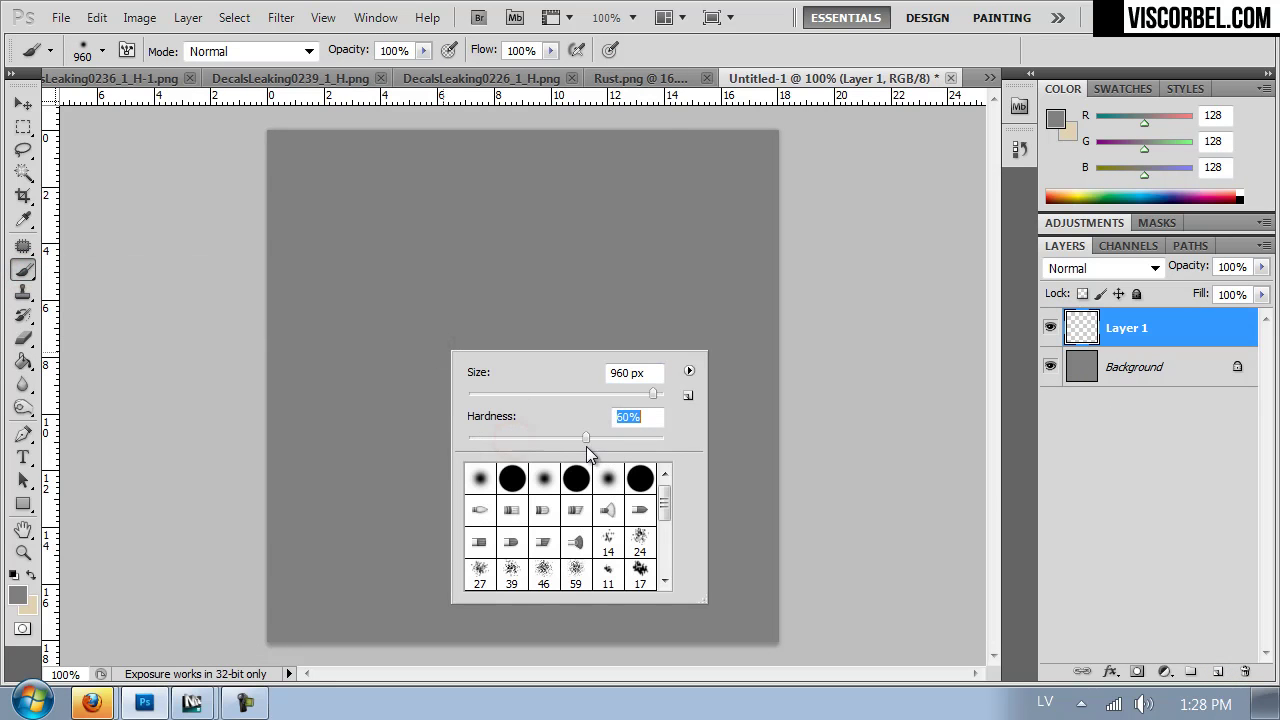
Paint a straight white vertical stripe down the middle of the canvas with a 67 px brush
click(17, 595)
drag(666, 340, 617, 338)
click(1076, 322)
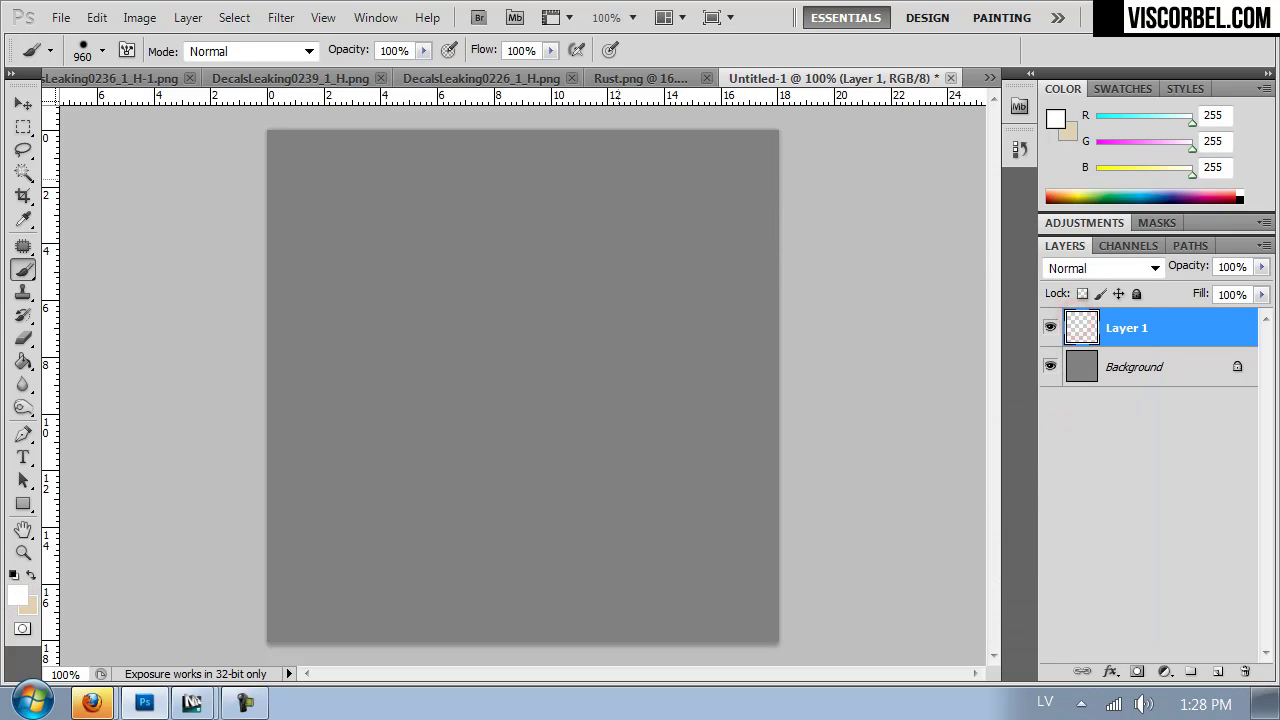
right_click(531, 170)
mouse_move(660, 208)
mouse_down()
mouse_move(543, 126)
mouse_move(529, 134)
mouse_move(509, 654)
mouse_move(566, 43)
mouse_move(501, 705)
mouse_up()
Reduce the brush size to 16 px, lower its hardness and set the foreground colour to black
right_click(361, 159)
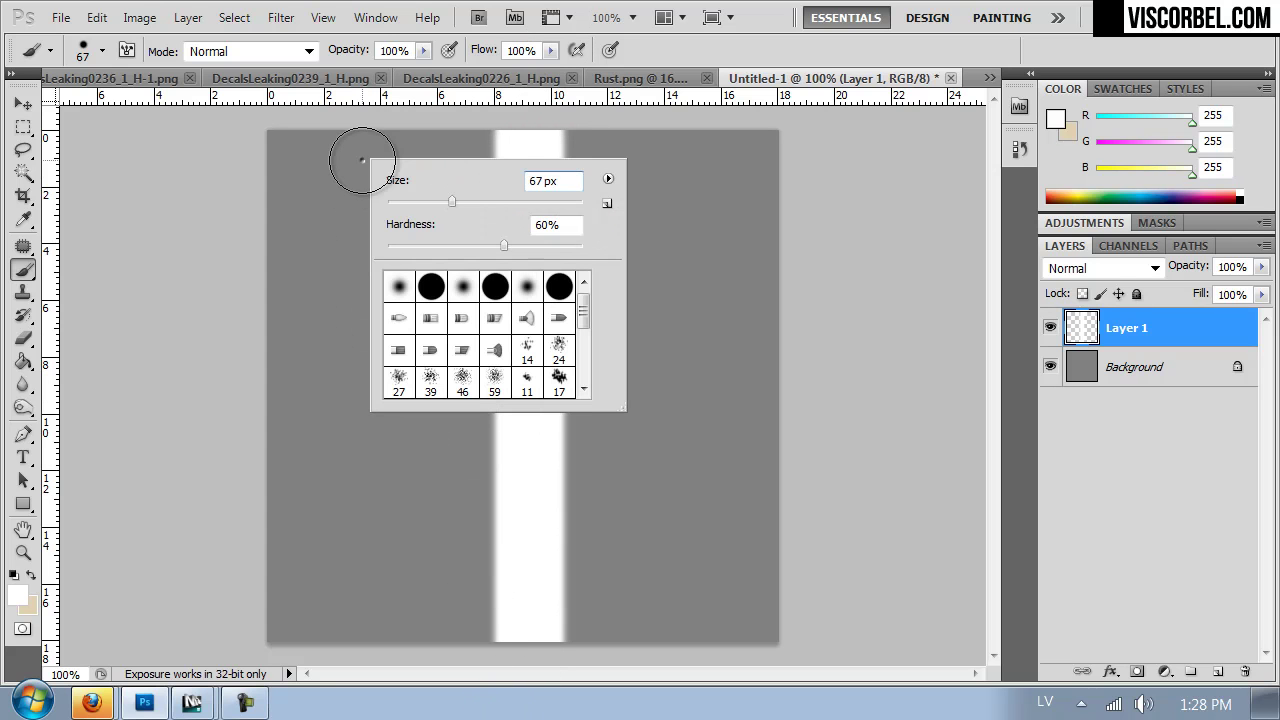
drag(474, 246, 435, 252)
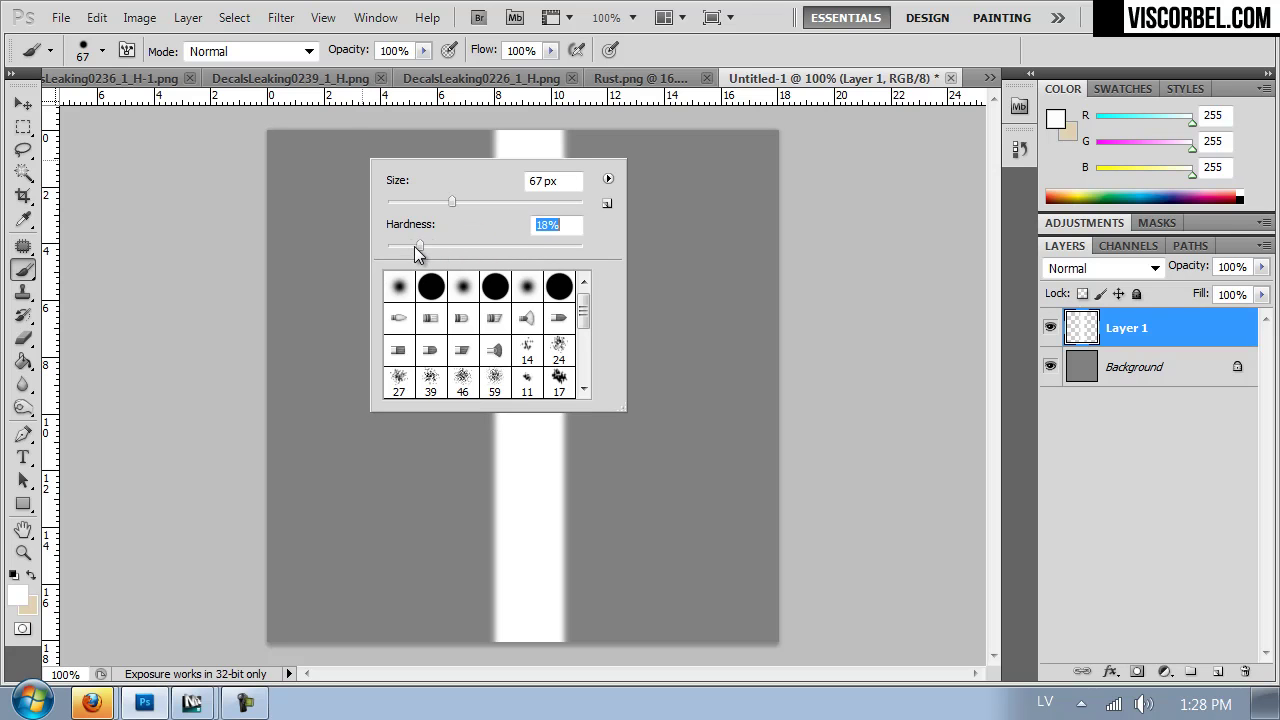
drag(423, 203, 403, 202)
click(13, 597)
click(1053, 324)
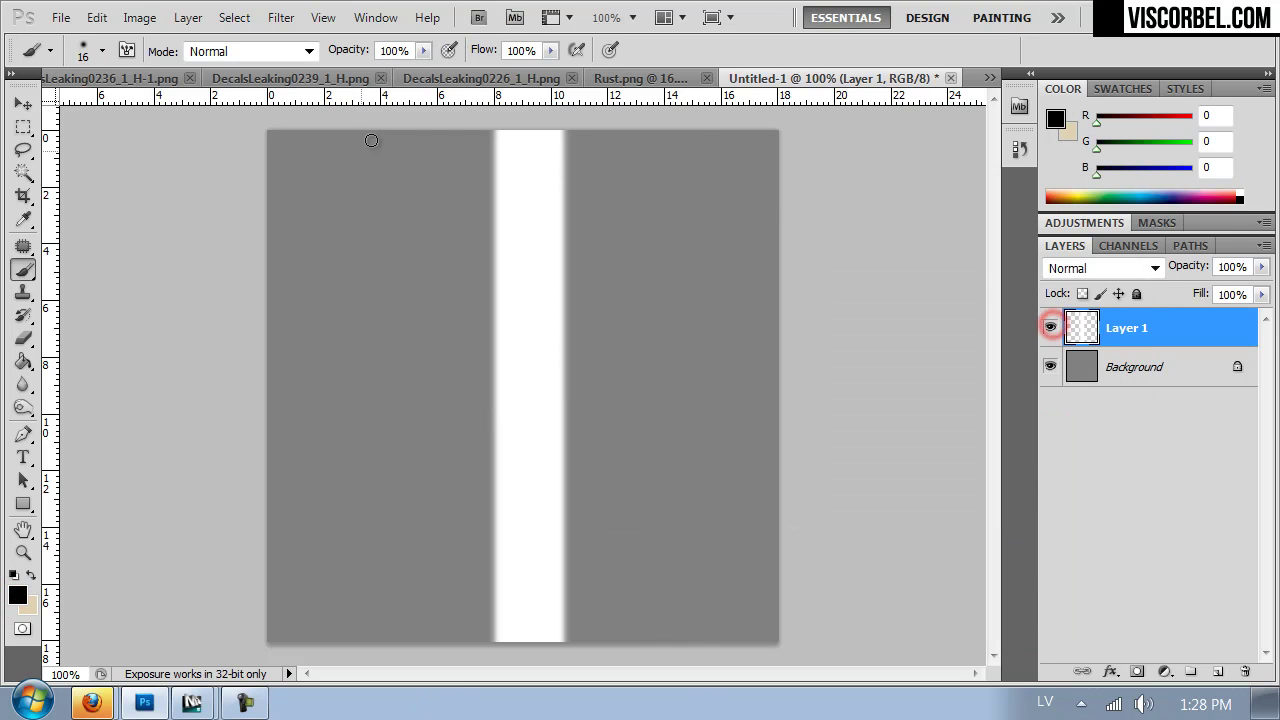
Paint two pairs of narrow straight black vertical stripes, one pair on each side of the white stripe
shift+drag(368, 125, 380, 688)
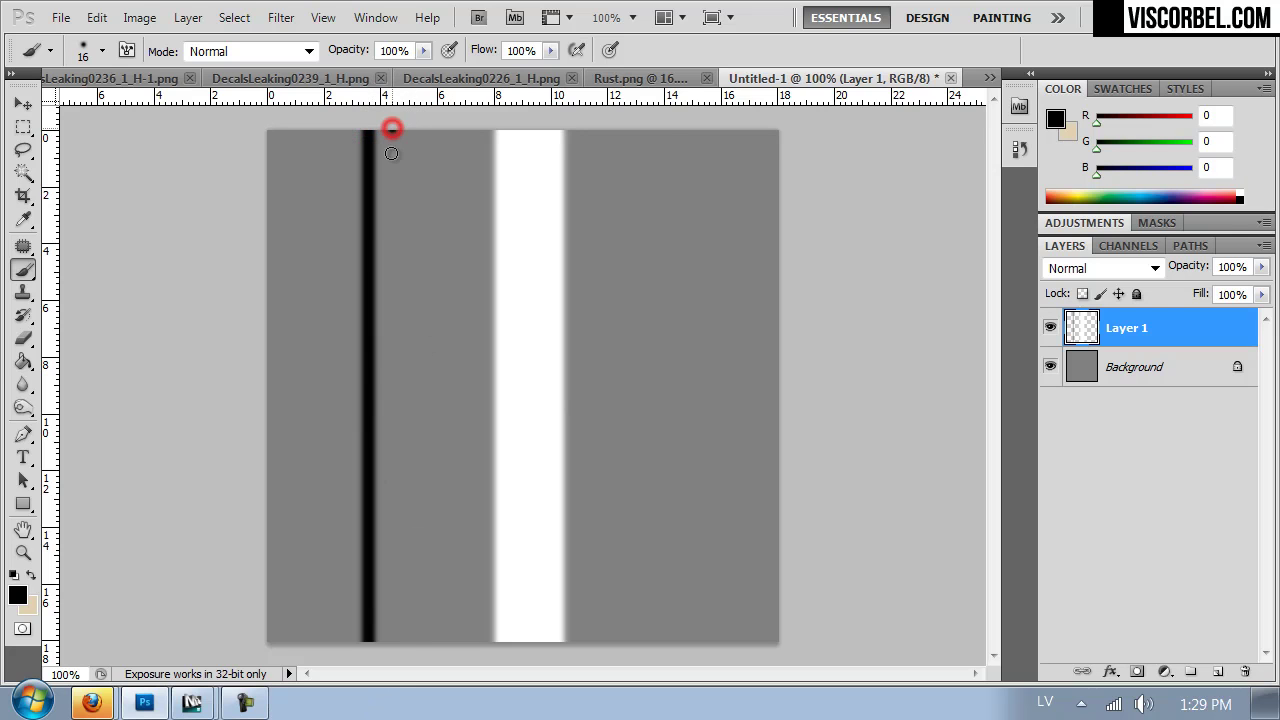
shift+drag(392, 128, 397, 672)
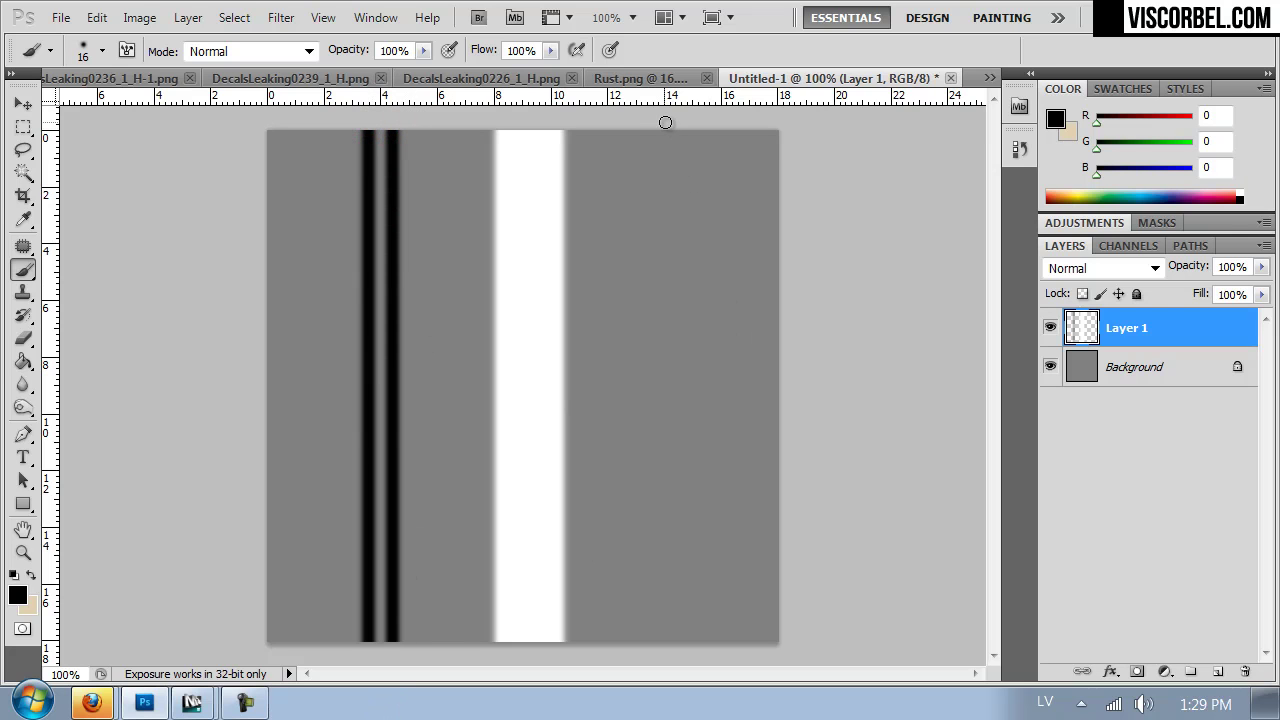
shift+drag(669, 124, 670, 645)
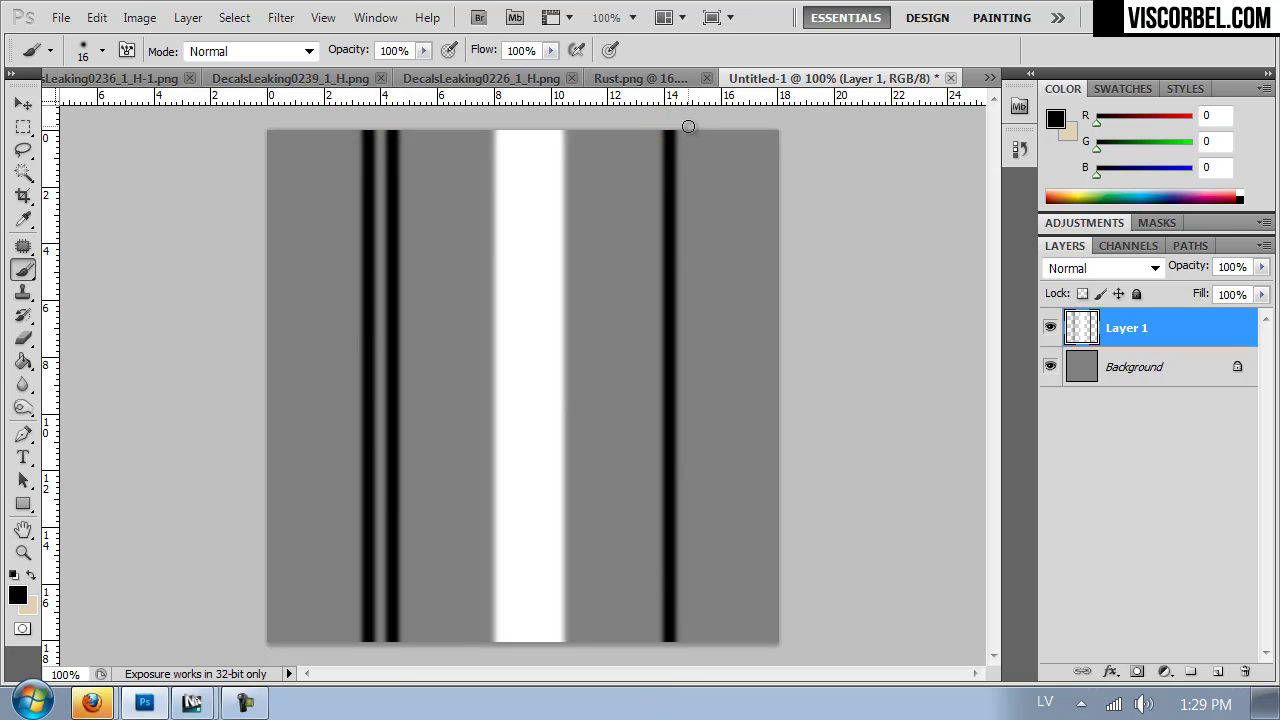
shift+drag(691, 128, 700, 660)
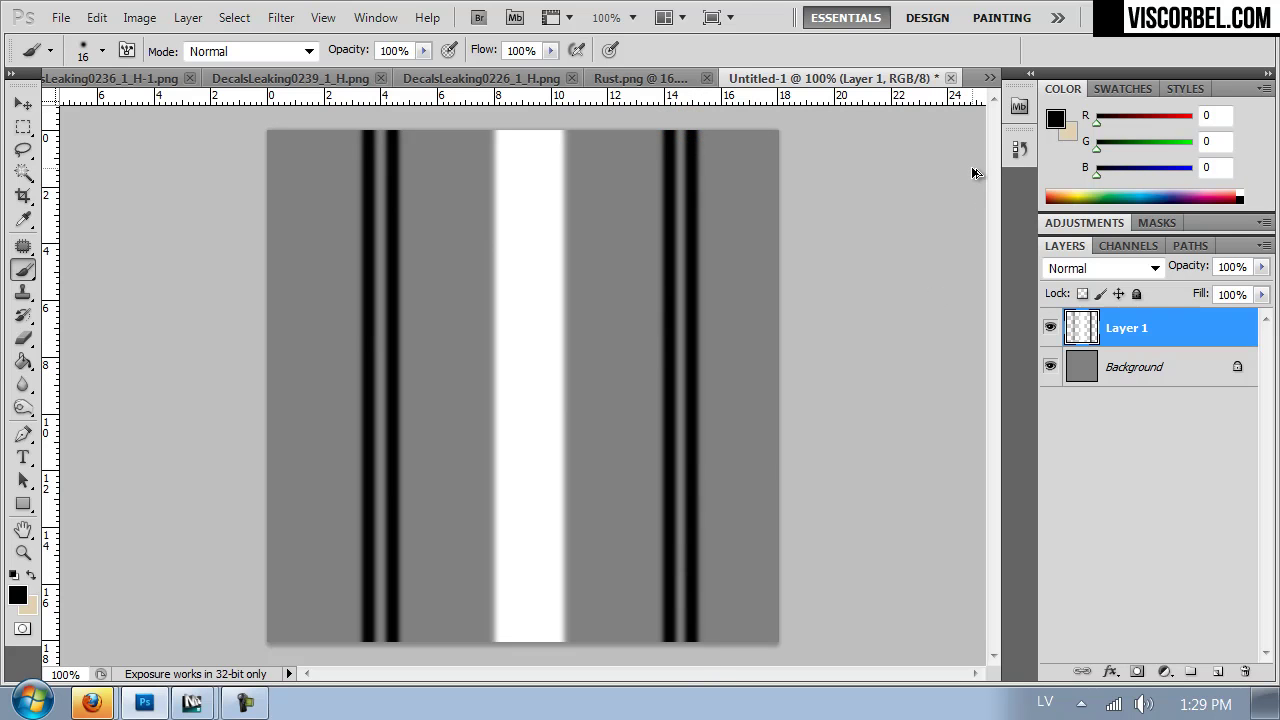
Select both pairs of black stripes, soften them slightly with a Gaussian Blur and clear the selection
key(m)
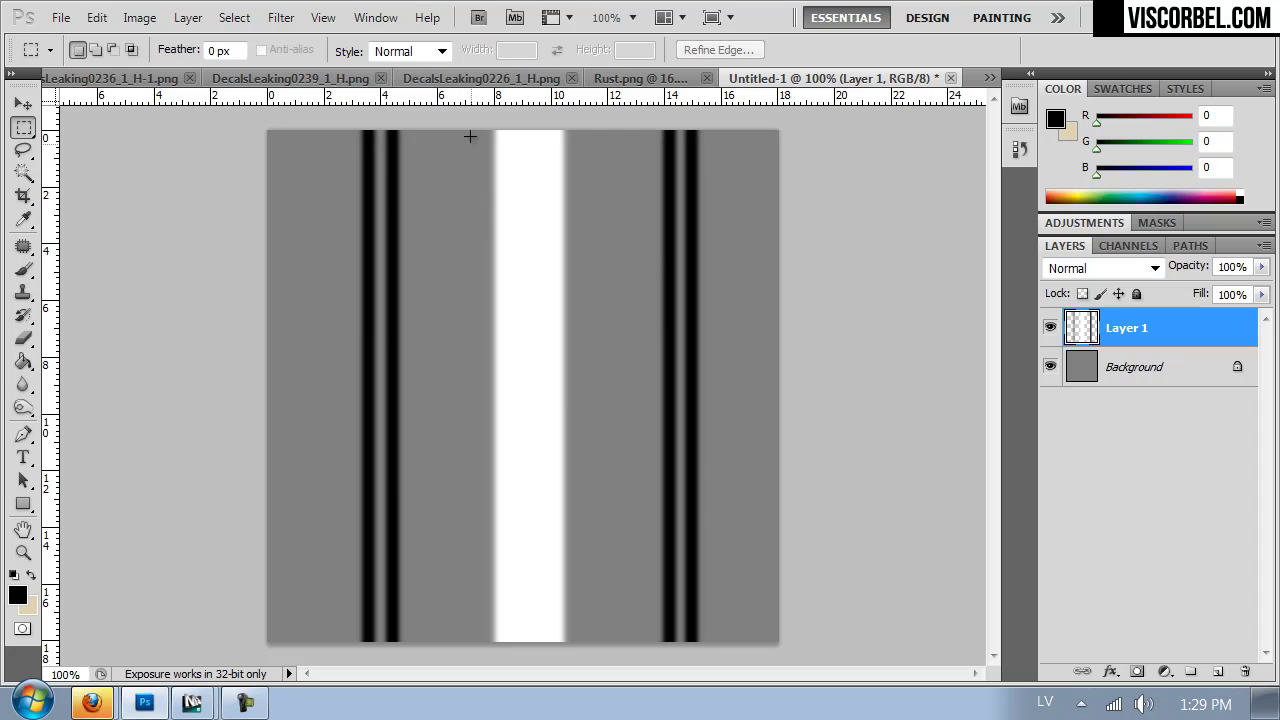
drag(334, 110, 422, 690)
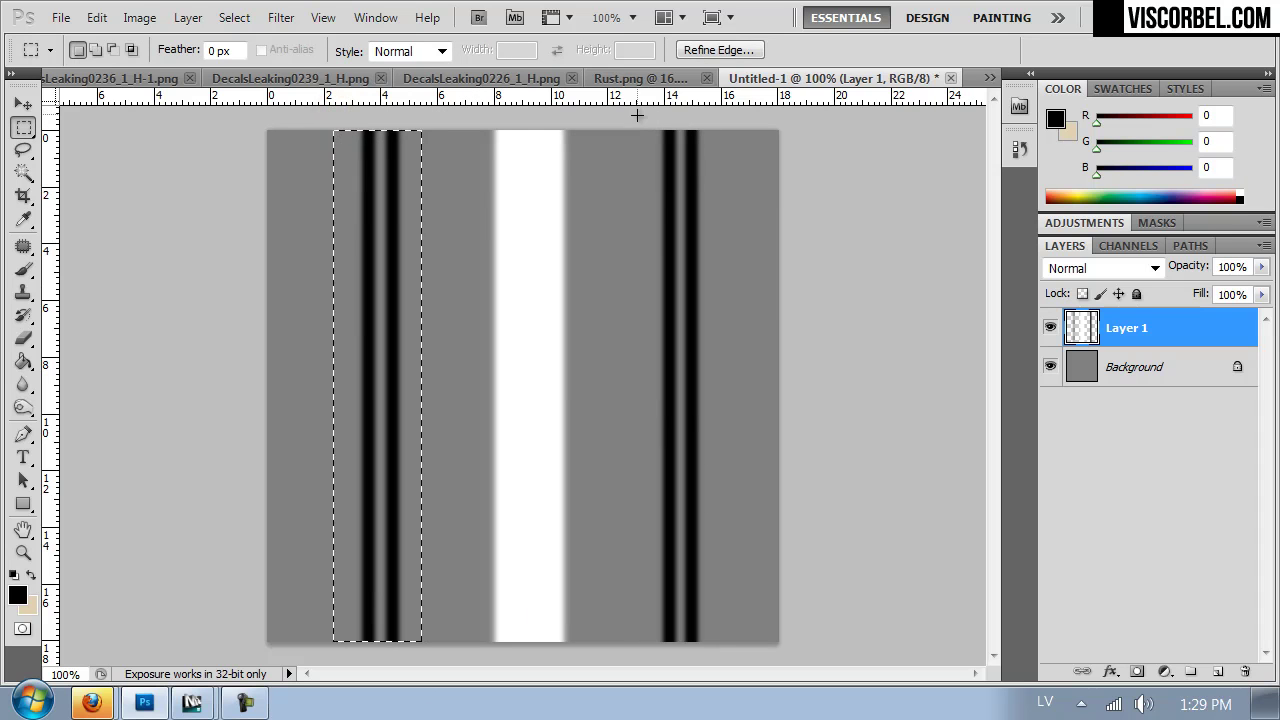
shift+drag(635, 112, 725, 680)
click(279, 18)
click(401, 246)
click(566, 340)
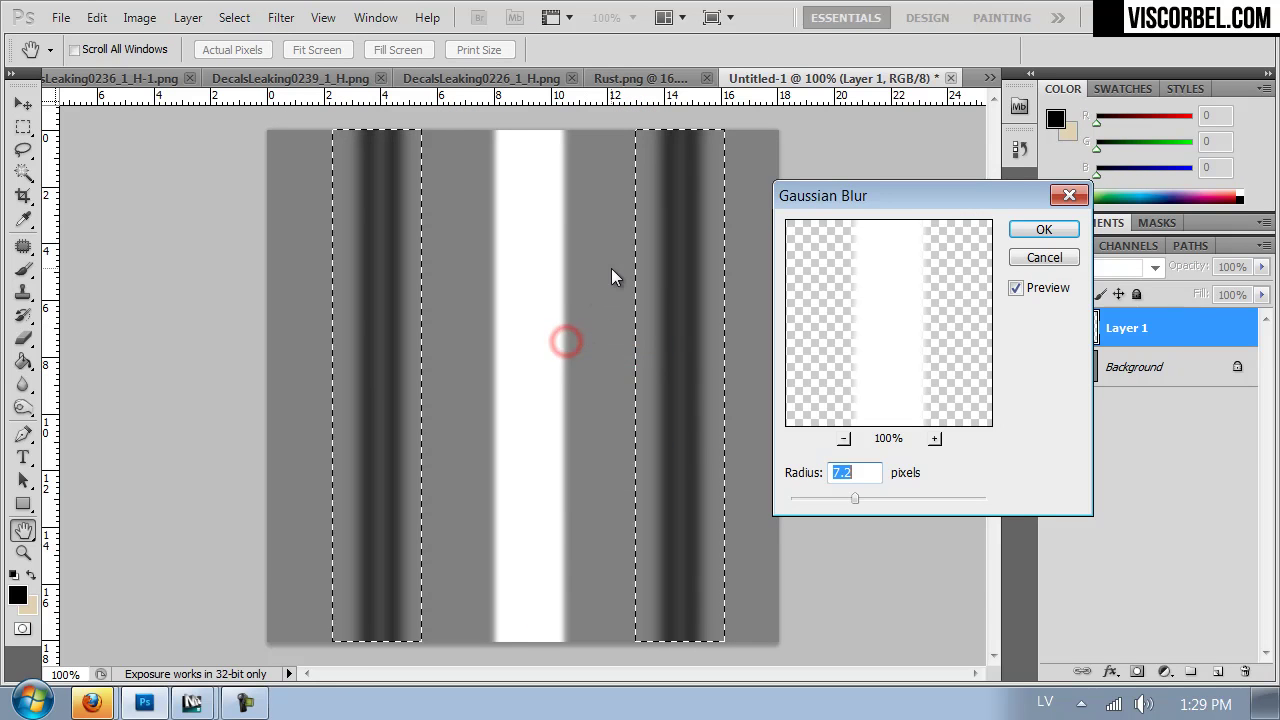
drag(848, 502, 842, 497)
click(1061, 225)
click(845, 164)
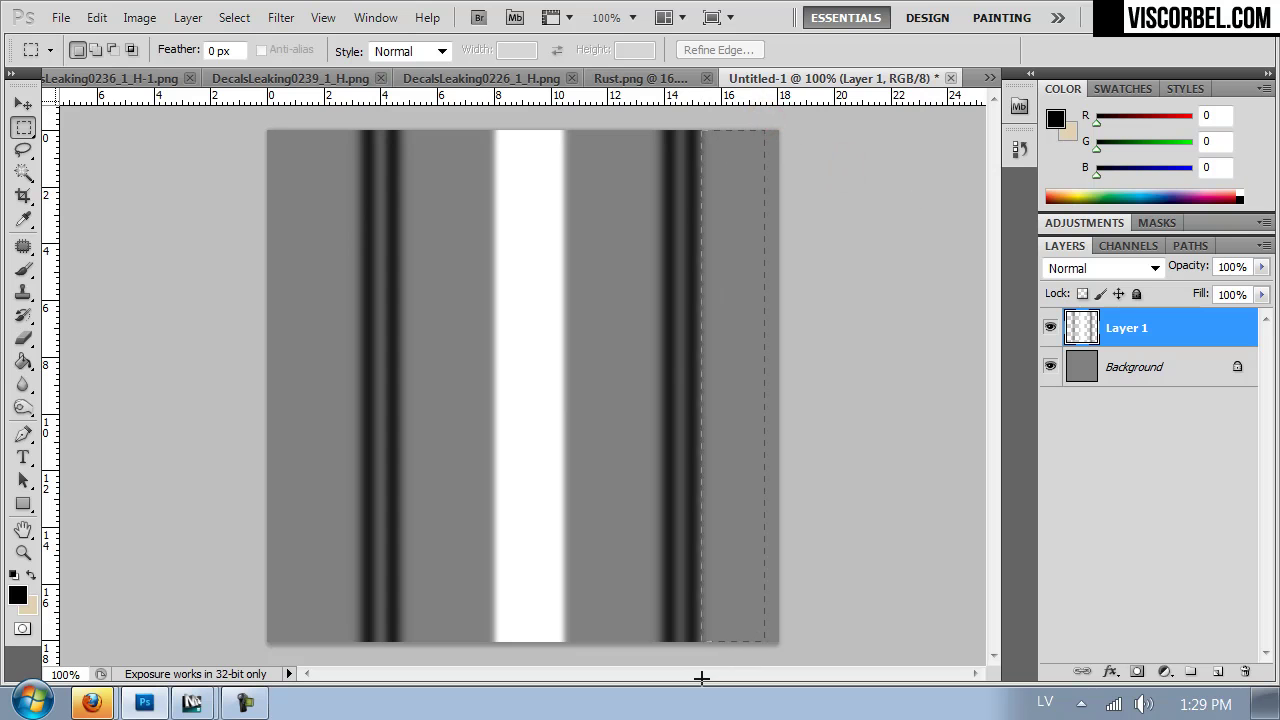
On a new layer, fill strips beside and between the right black pair with the background grey, and duplicate that layer over the left pair
drag(701, 678, 701, 678)
drag(602, 118, 662, 678)
drag(678, 128, 686, 662)
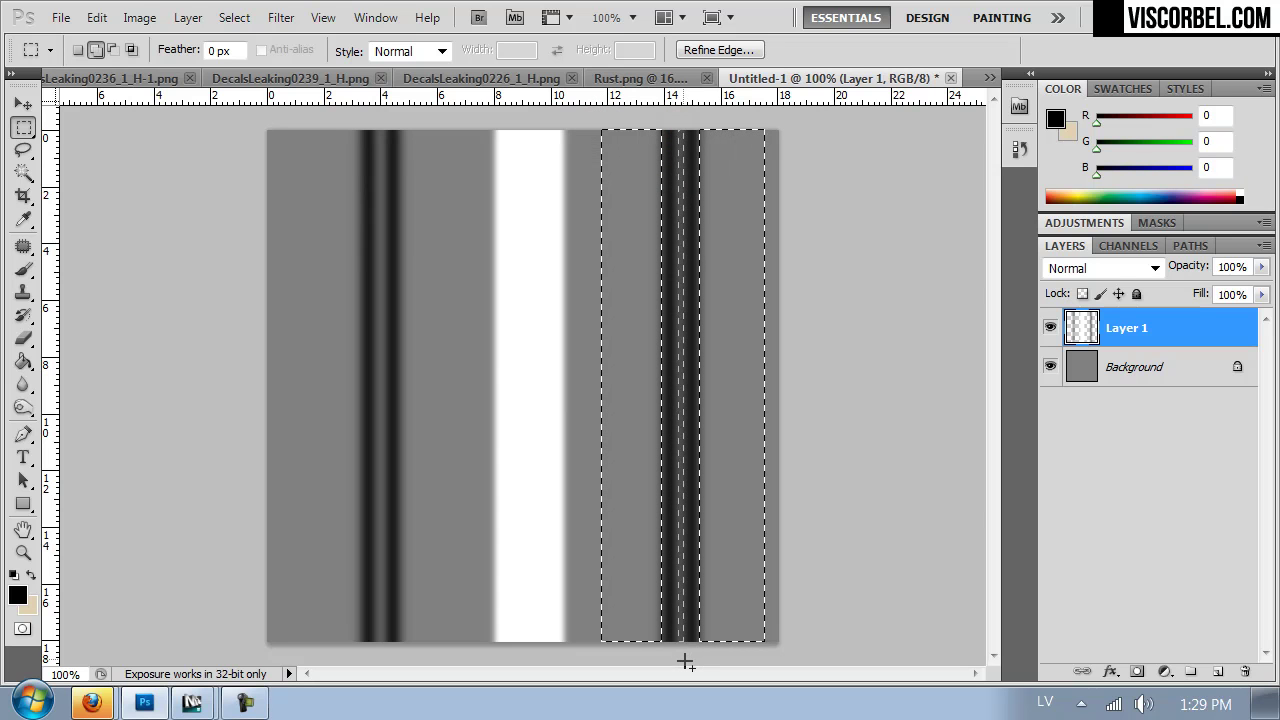
click(1218, 671)
key(g)
alt+click(733, 360)
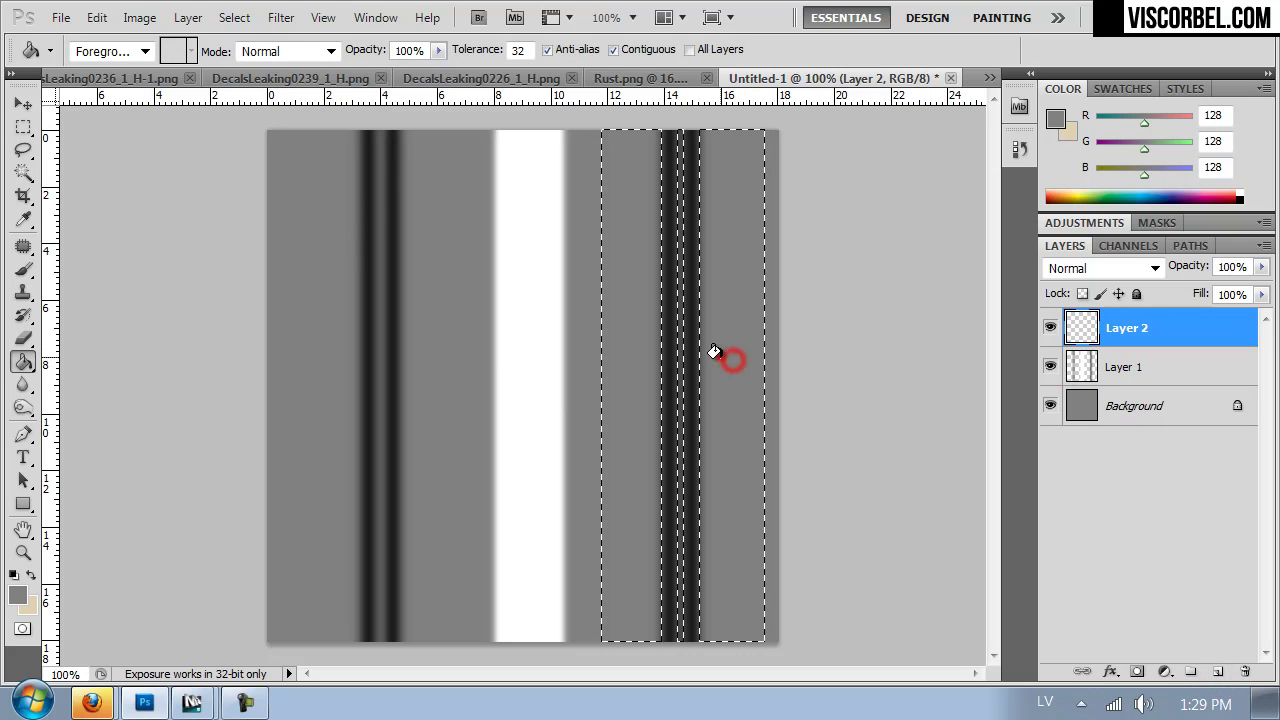
click(738, 354)
key(ctrl+d)
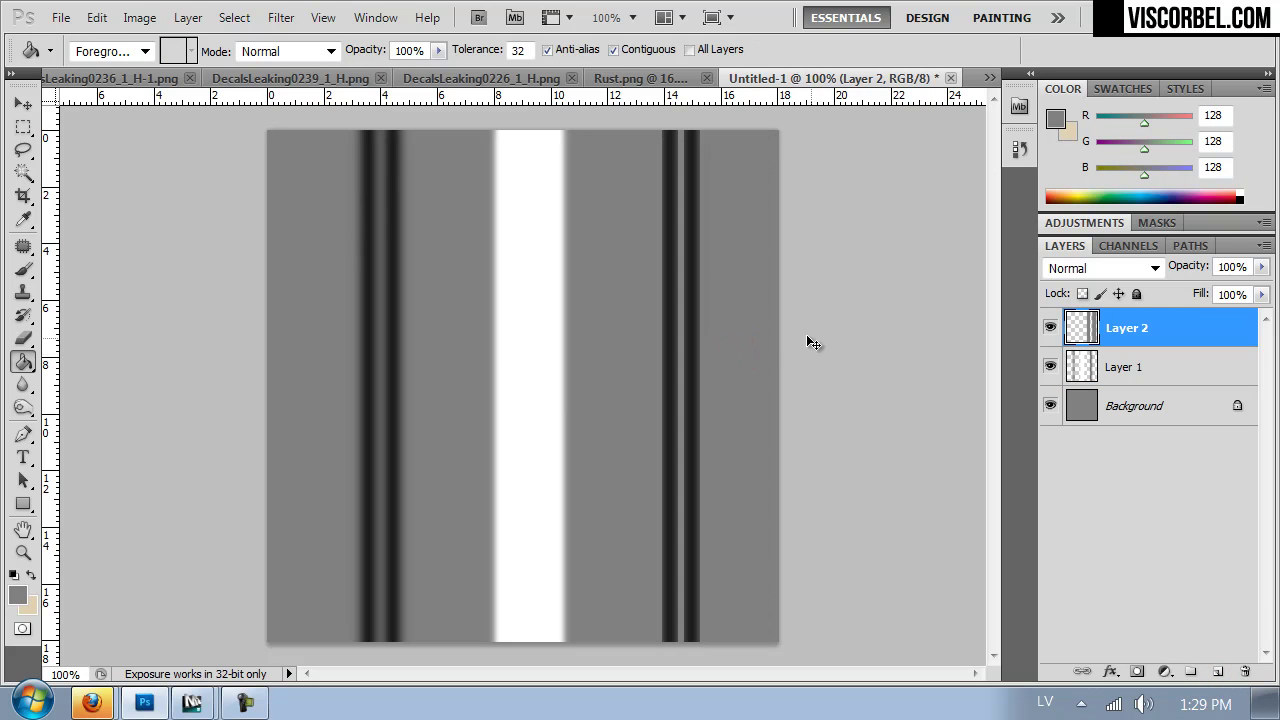
click(742, 318)
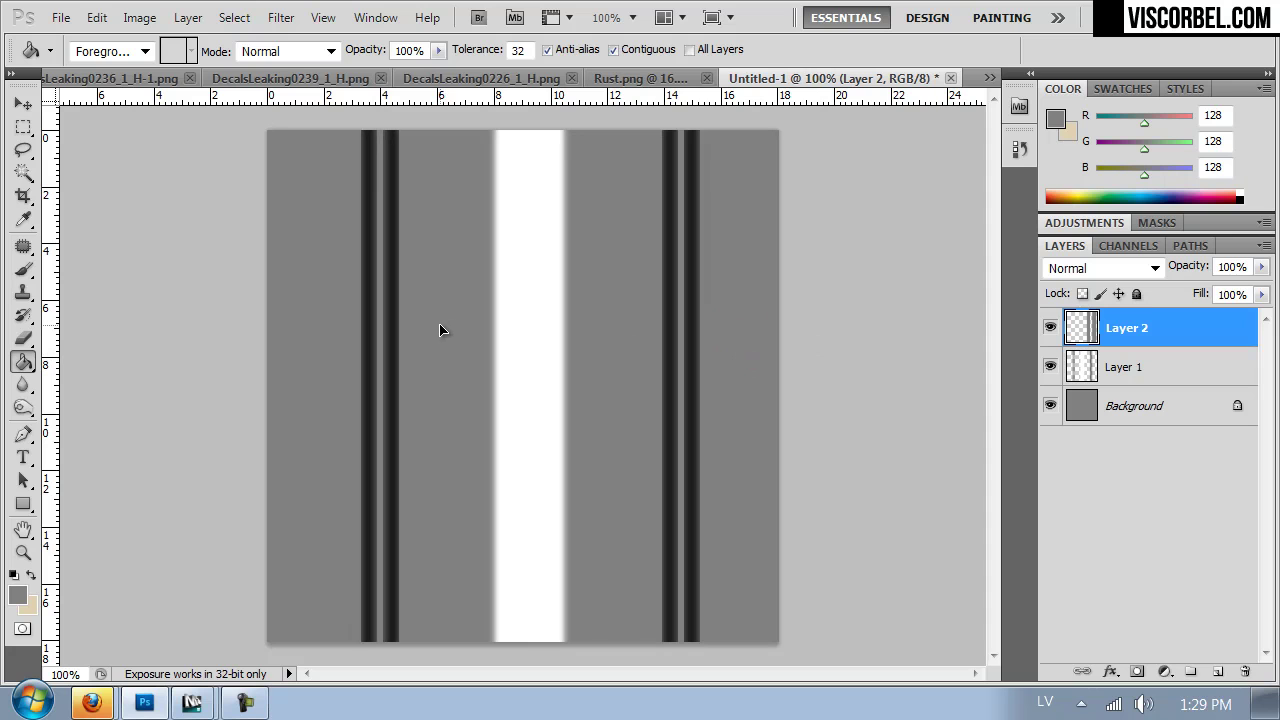
key(ctrl+j)
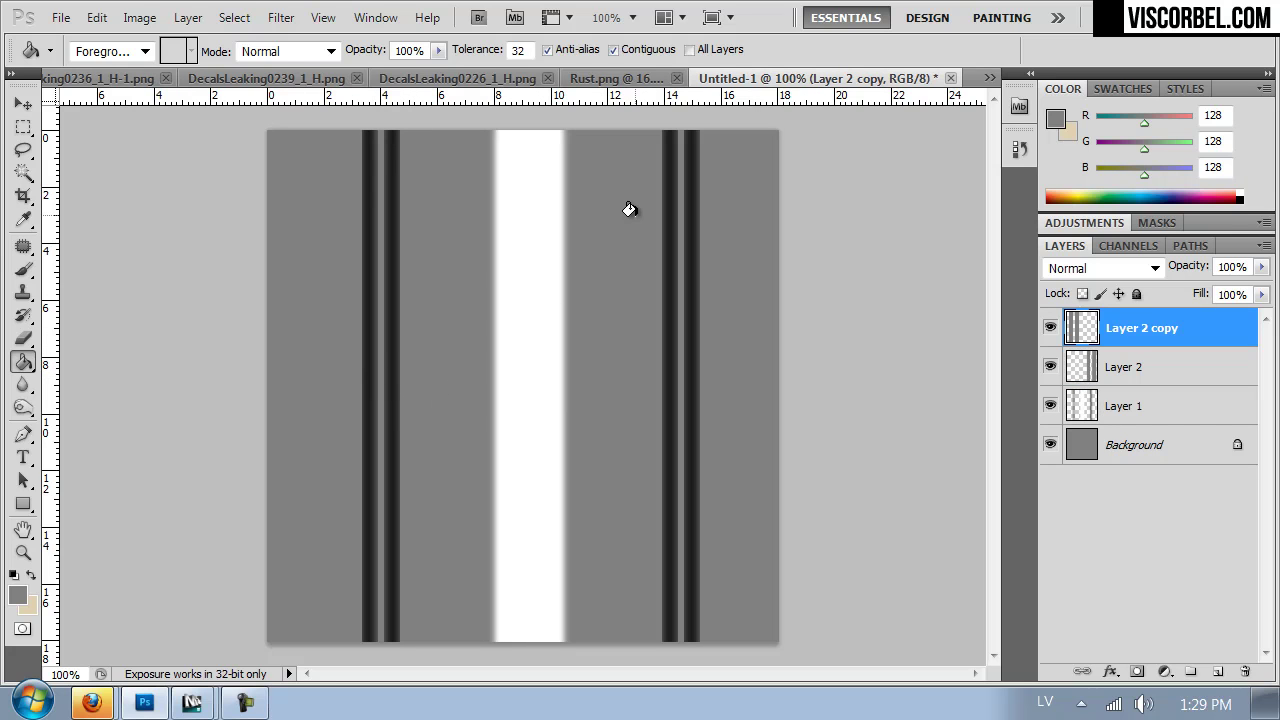
Select the area around the white stripe on Layer 1, soften its edges with a Gaussian Blur and clear the selection
key(m)
drag(608, 226, 568, 700)
click(1093, 403)
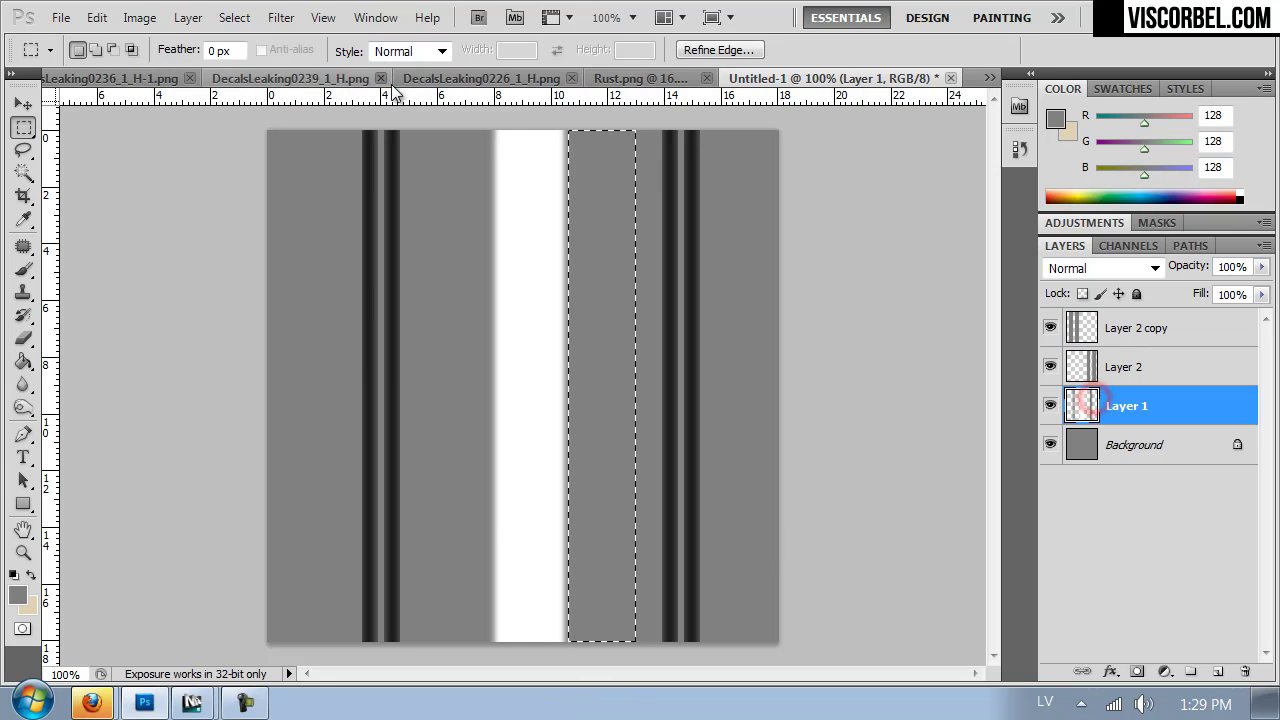
click(503, 126)
drag(438, 113, 600, 677)
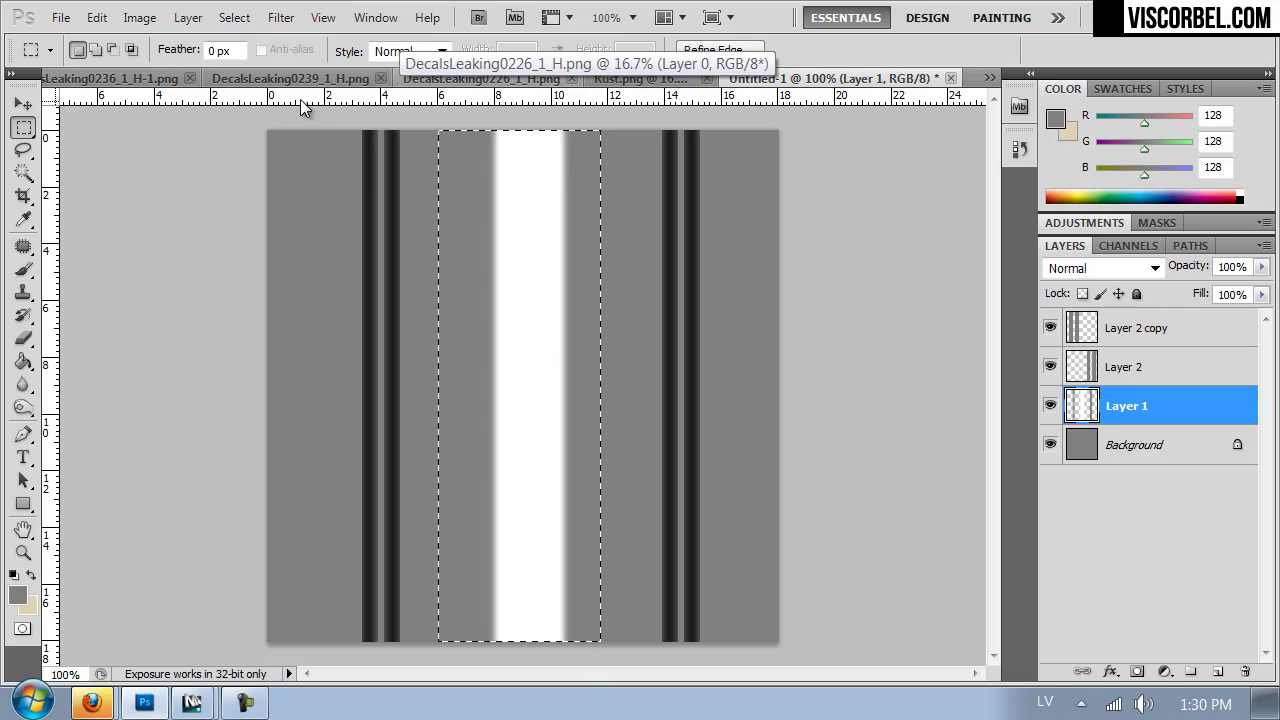
click(279, 19)
mouse_move(459, 246)
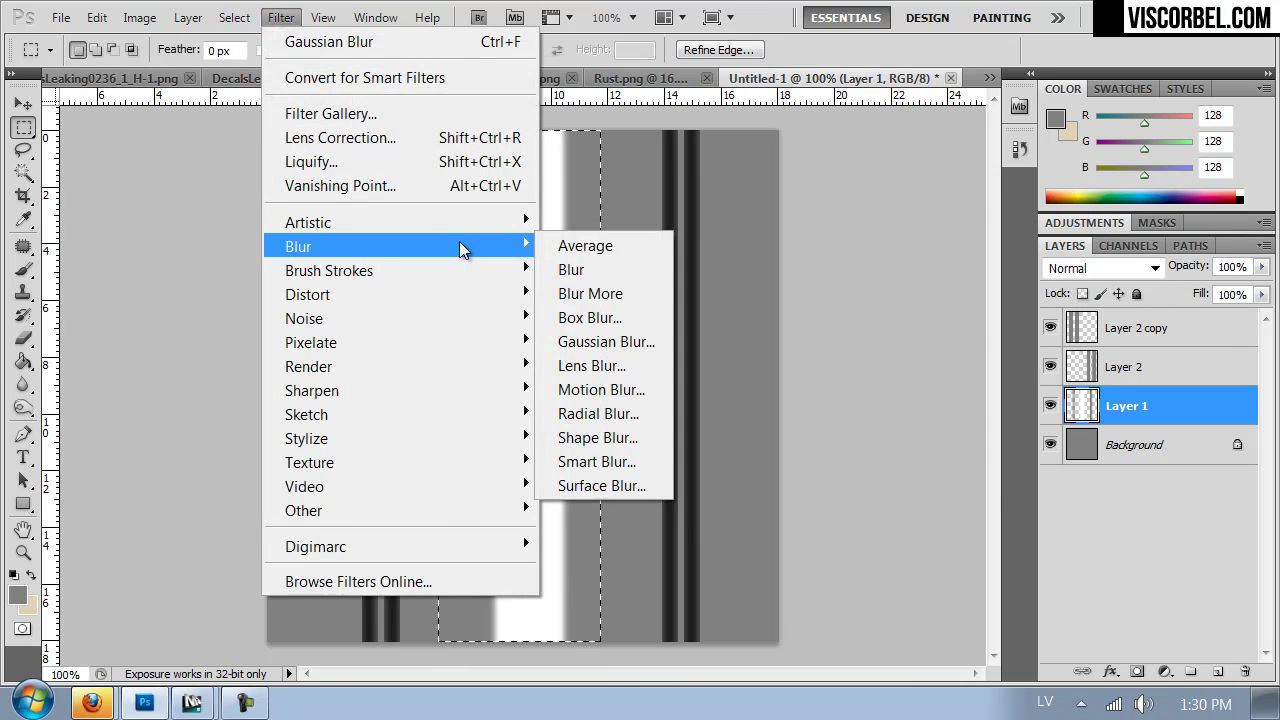
click(606, 342)
drag(841, 498, 851, 498)
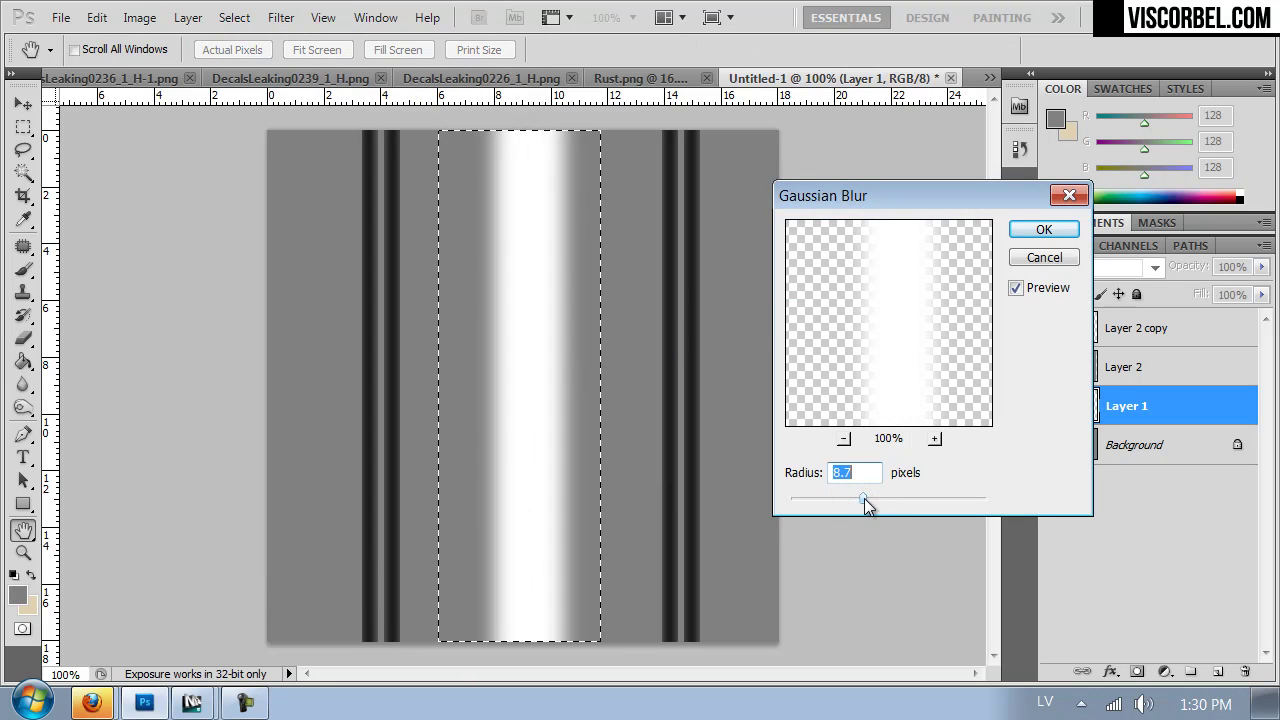
click(1066, 226)
click(621, 113)
Select the strips along both sides of the white stripe and fill them with the background grey on a new layer
drag(591, 706, 568, 700)
shift+drag(423, 120, 490, 674)
key(g)
click(743, 391)
click(606, 339)
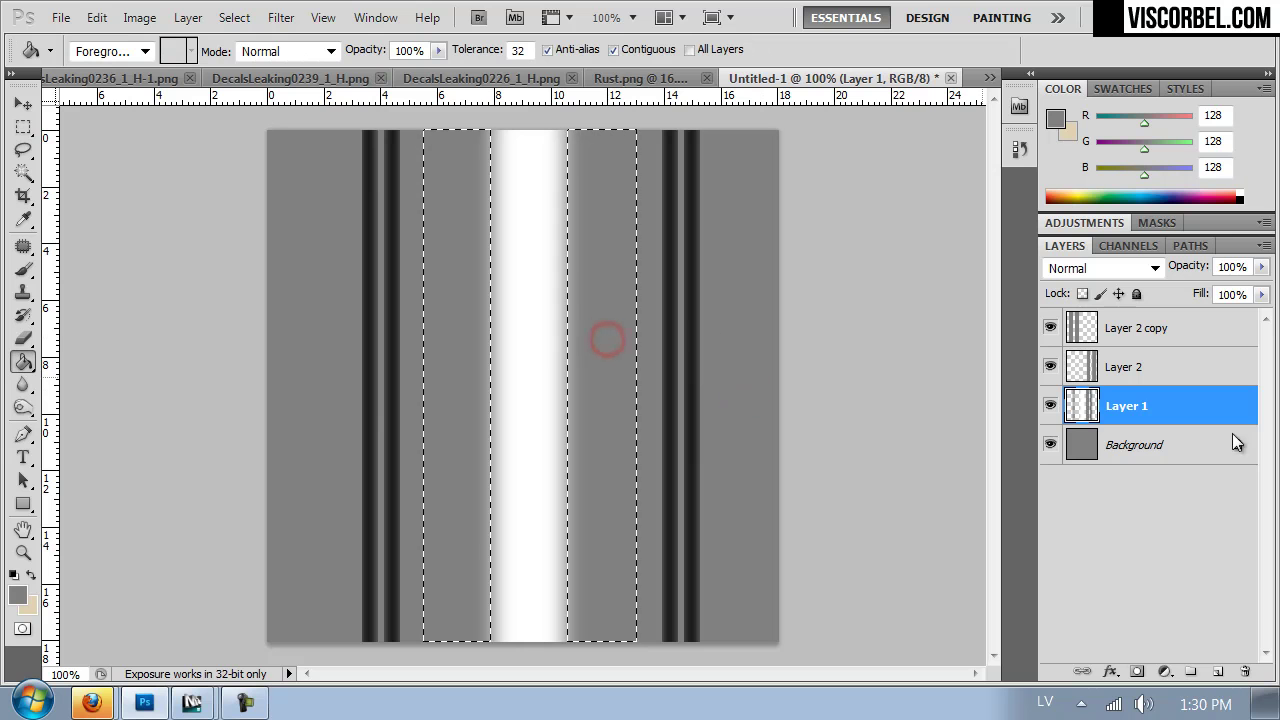
click(1217, 668)
click(583, 277)
key(ctrl+d)
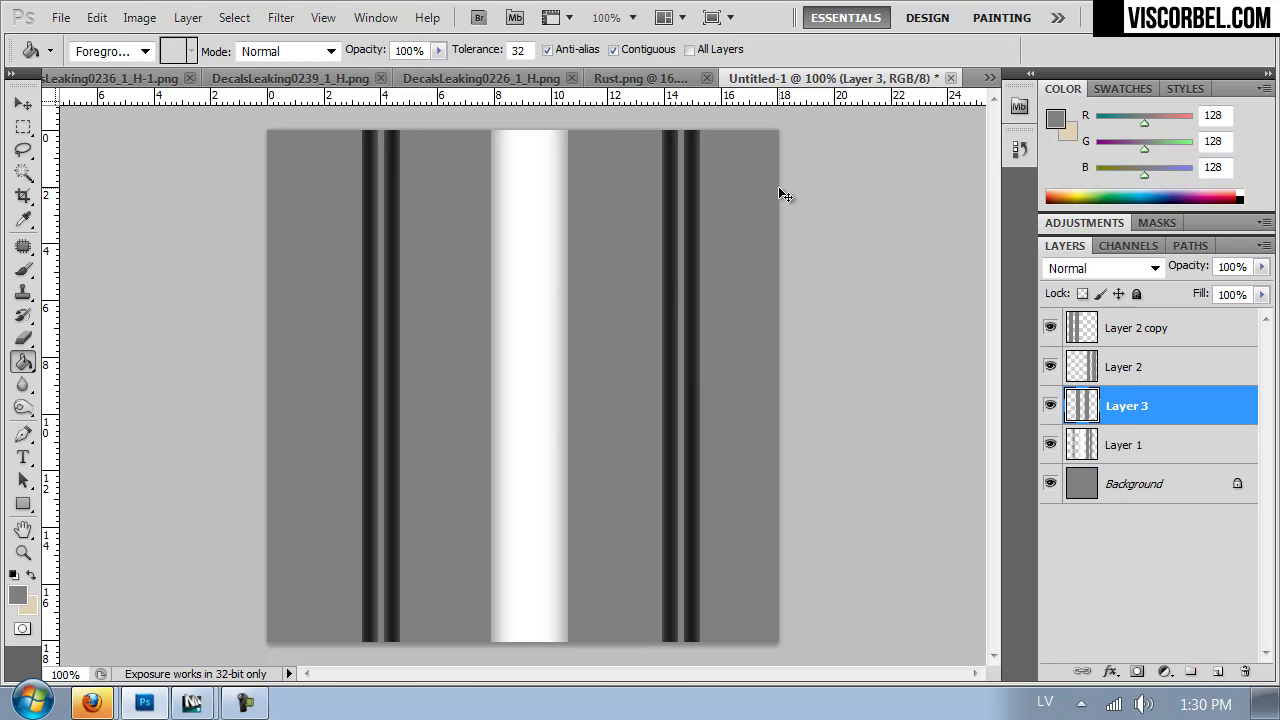
key(ctrl+alt+shift+s)
click(403, 437)
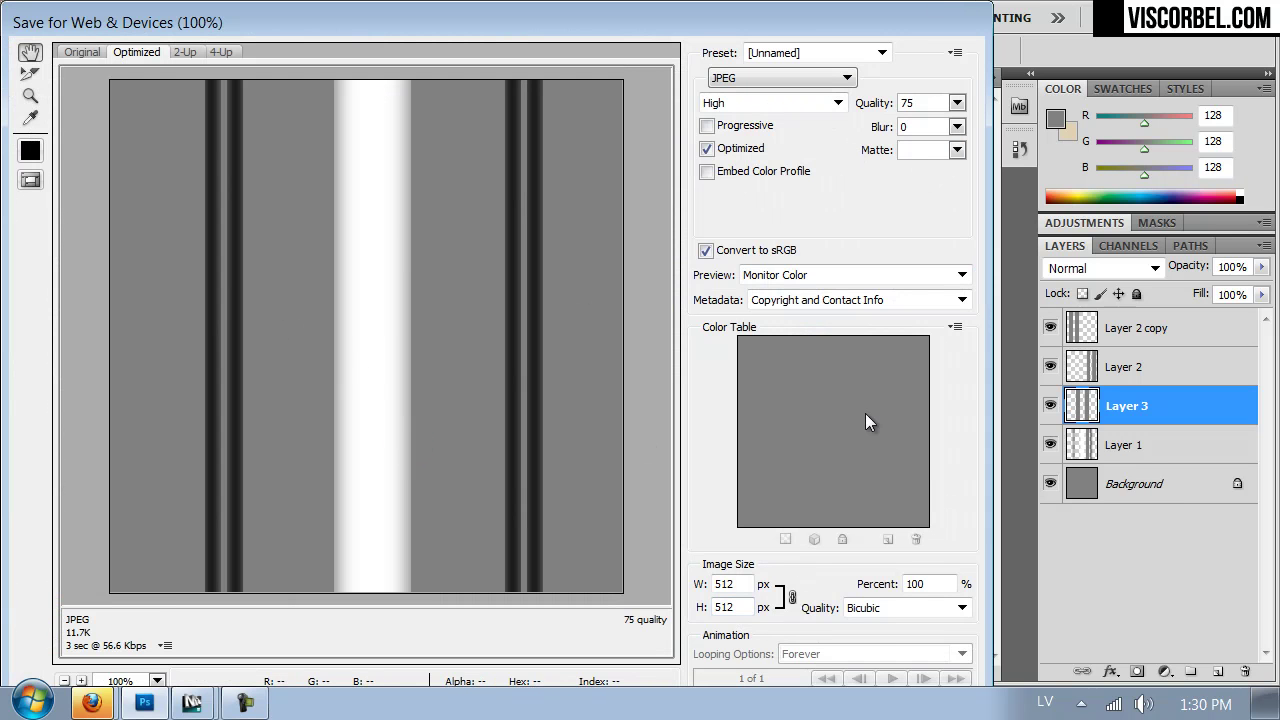
drag(827, 20, 820, 29)
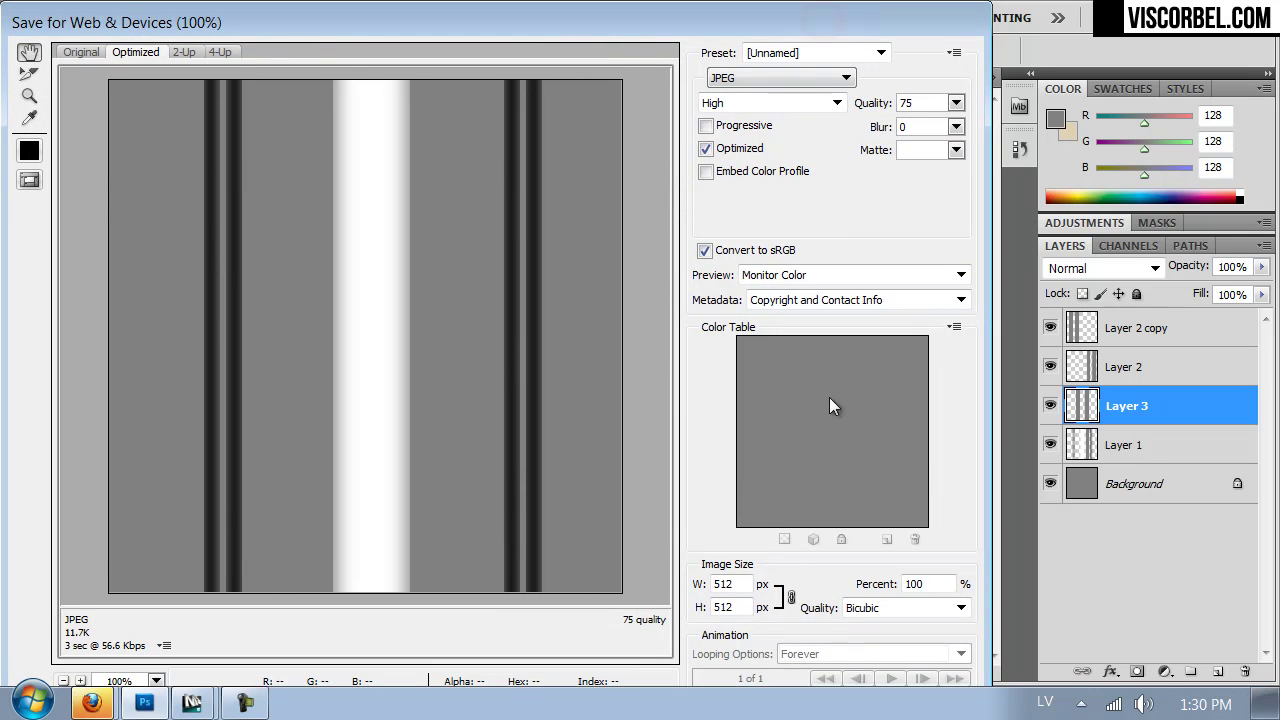
key(Escape)
Save the map as a PNG file named "gr" in the Textures folder
key(ctrl+shift+s)
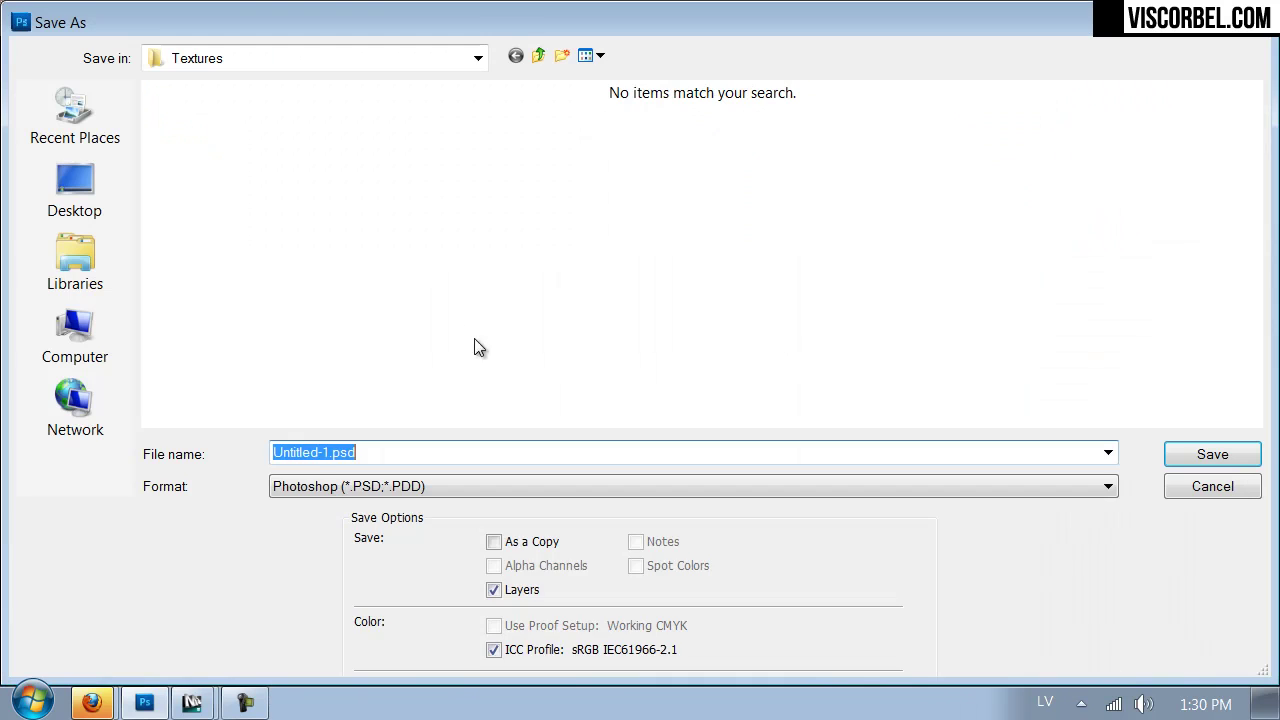
click(317, 490)
click(353, 402)
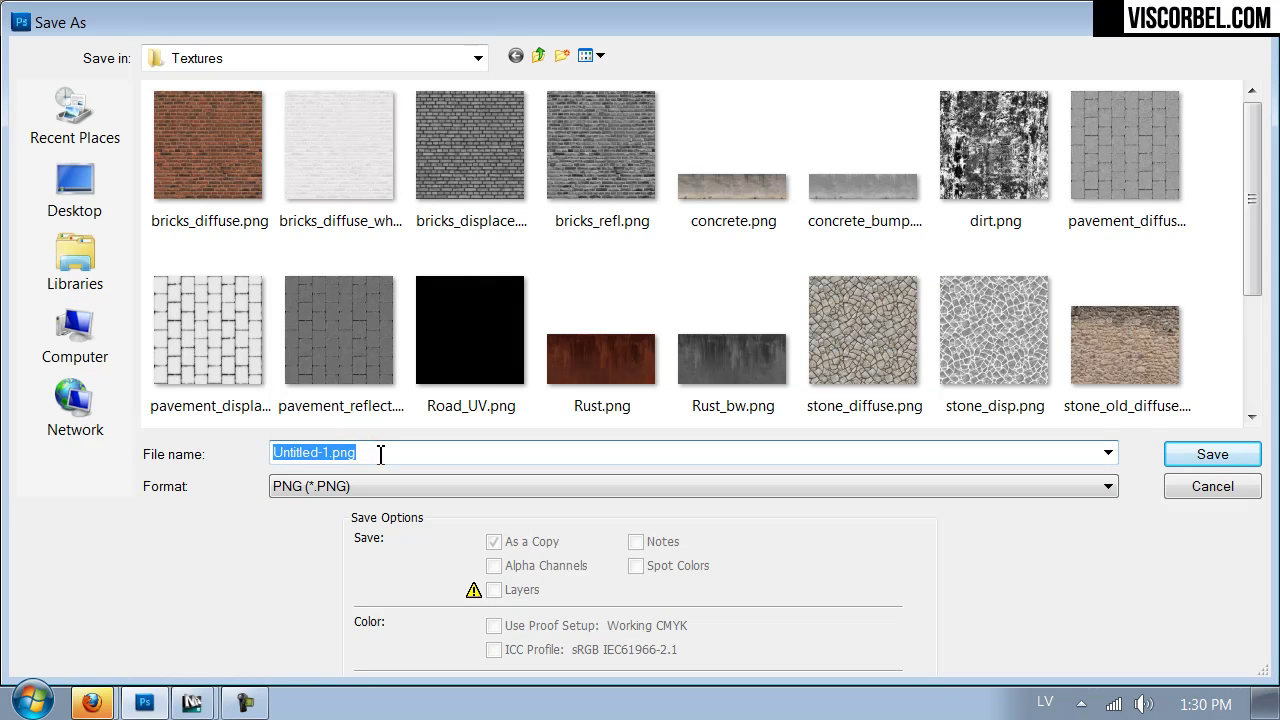
text(gr)
key(Return)
key(Return)
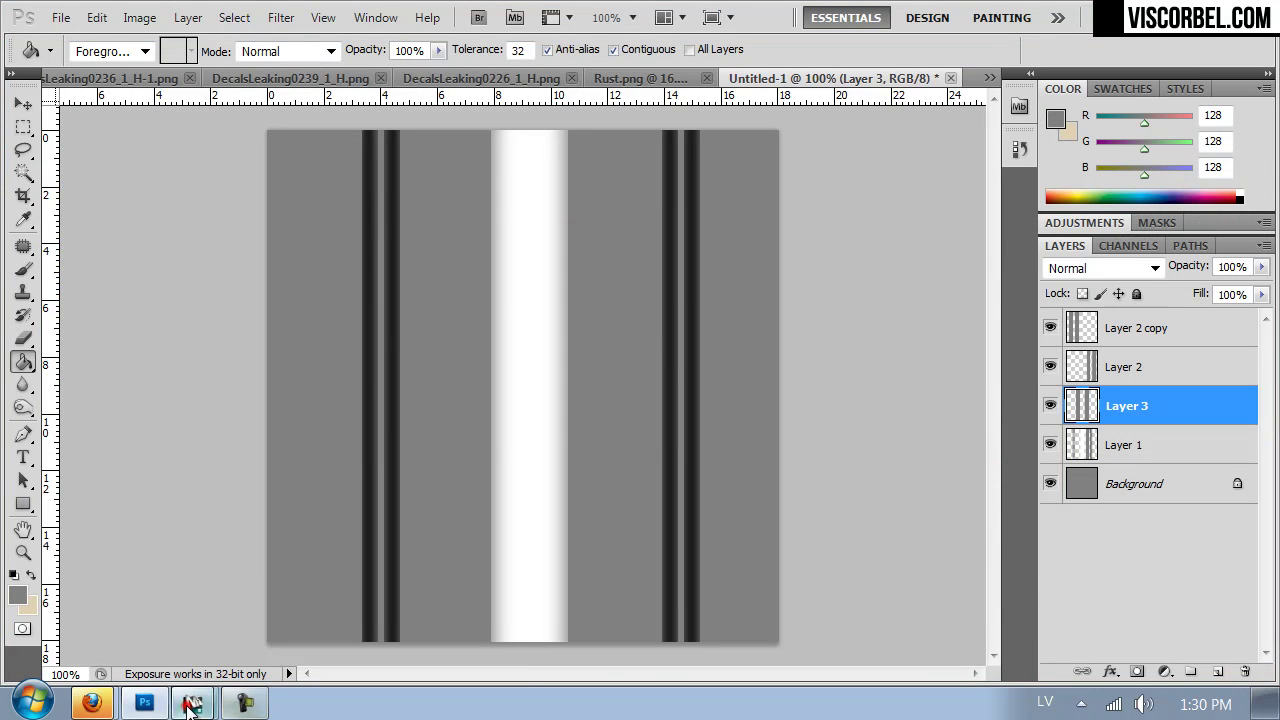
Switch to 3ds Max, close the frame buffer and render setup, and open the displacement map of Rust_corrugated_2
mouse_move(191, 703)
click(228, 648)
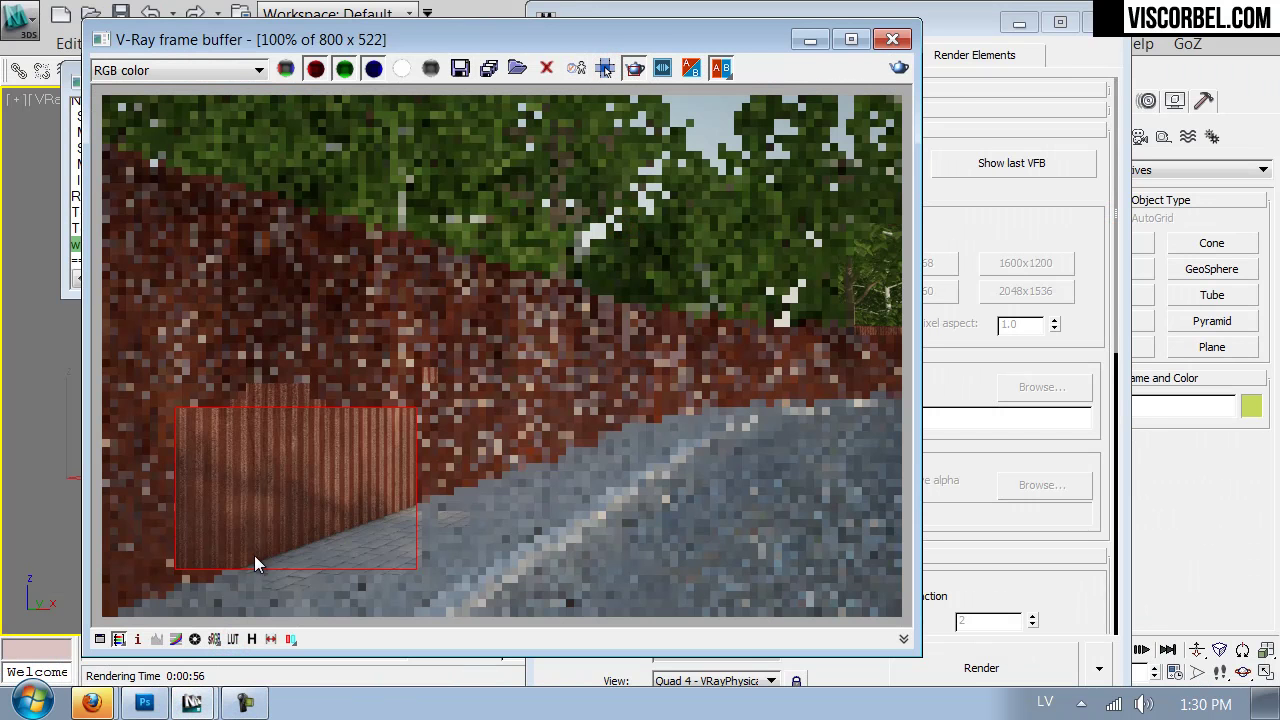
click(892, 39)
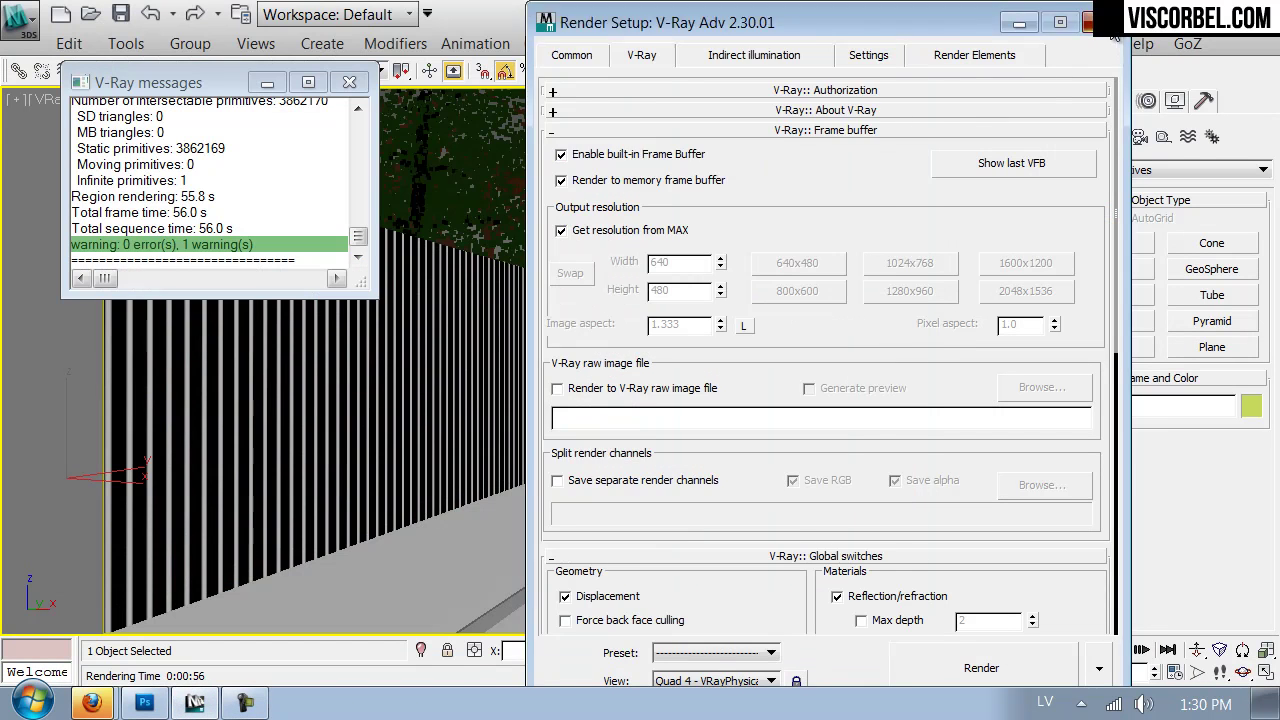
key(Escape)
key(m)
click(995, 570)
scroll(970, 560, down, 5)
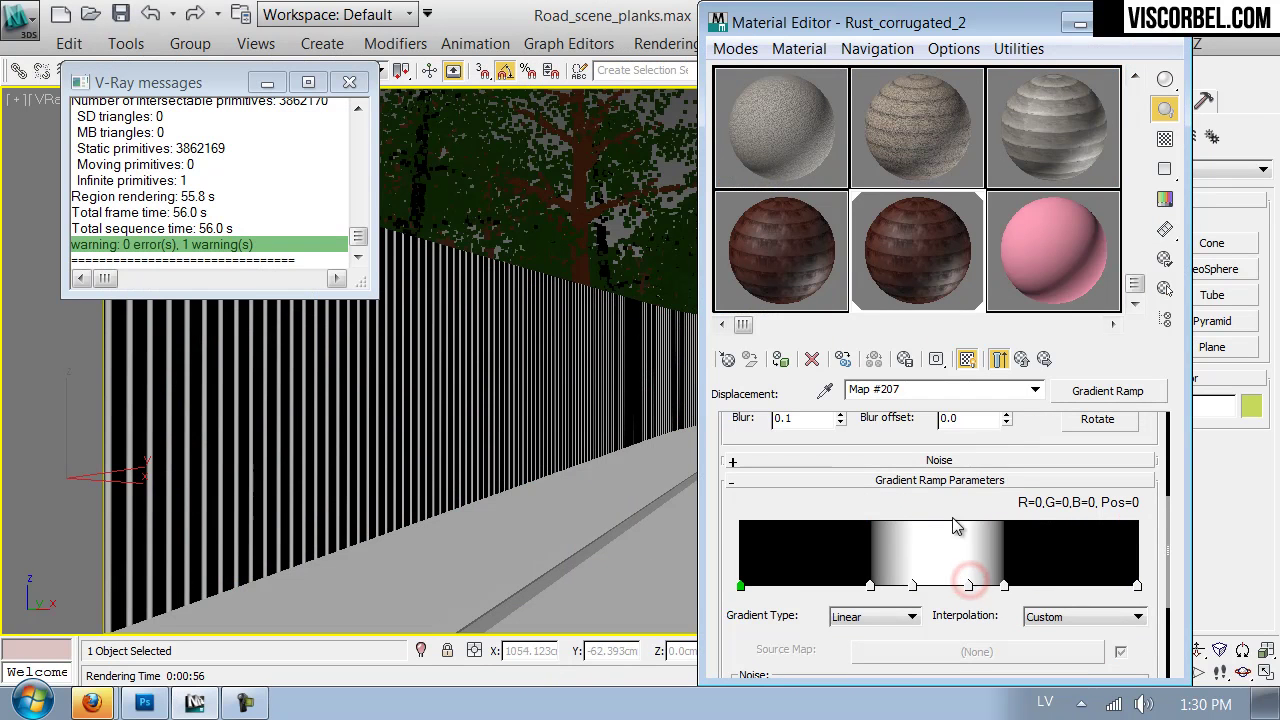
Replace the Gradient Ramp displacement map with the bitmap gradient.png from the Textures folder
scroll(1040, 432, up, 3)
click(1107, 391)
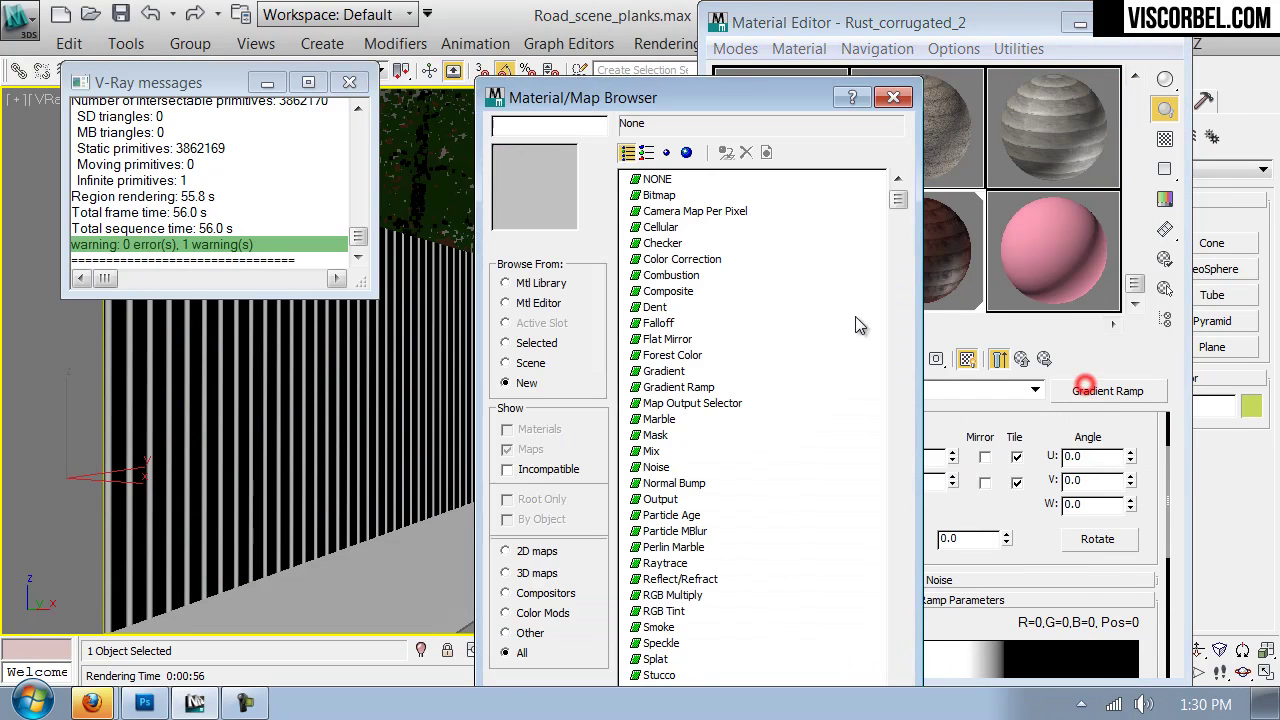
double_click(657, 195)
click(352, 190)
click(256, 396)
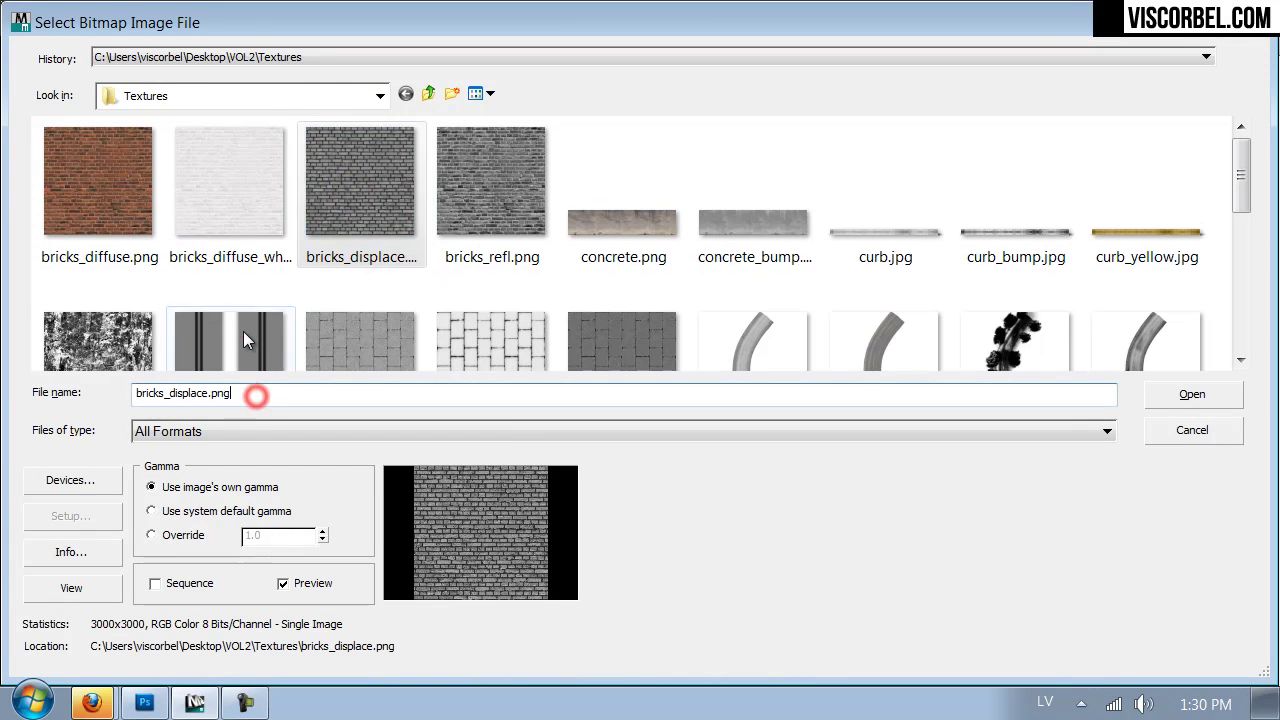
key(Return)
Show the displacement bitmap on the wall in the viewport and set its U tiling to 130, trying 120 first
click(968, 358)
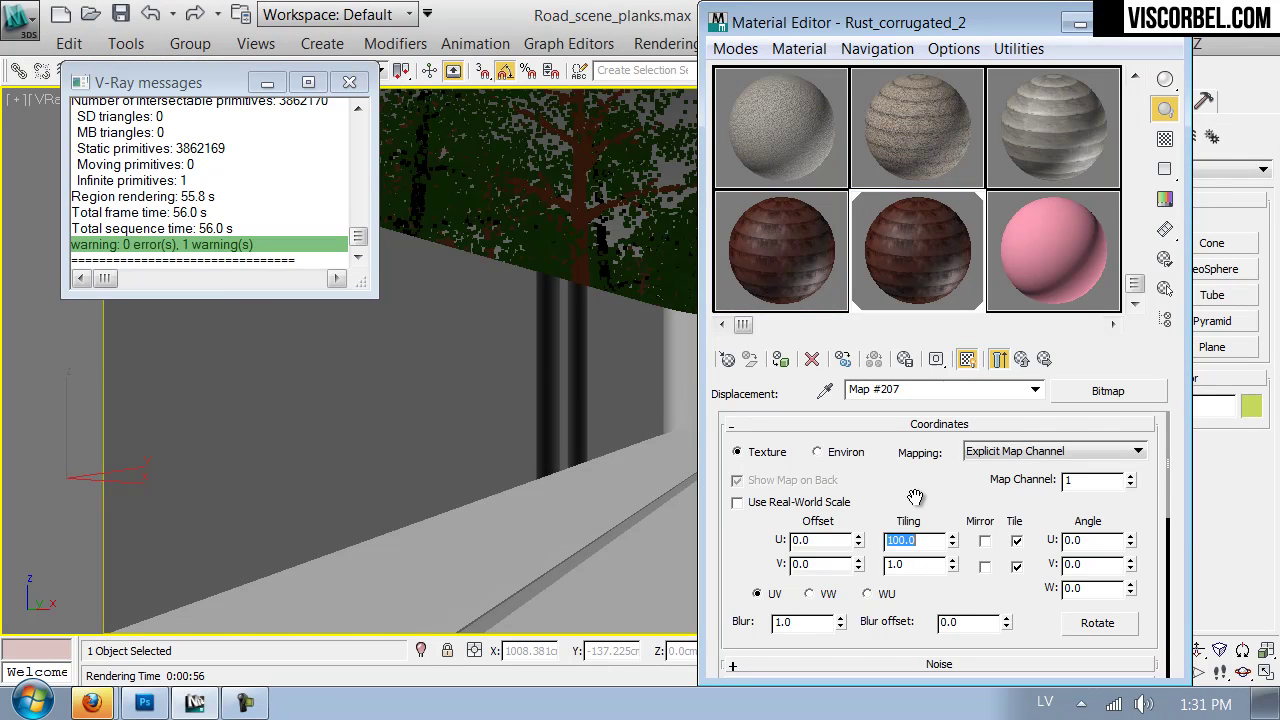
key(Return)
text(120)
key(Return)
text(1)
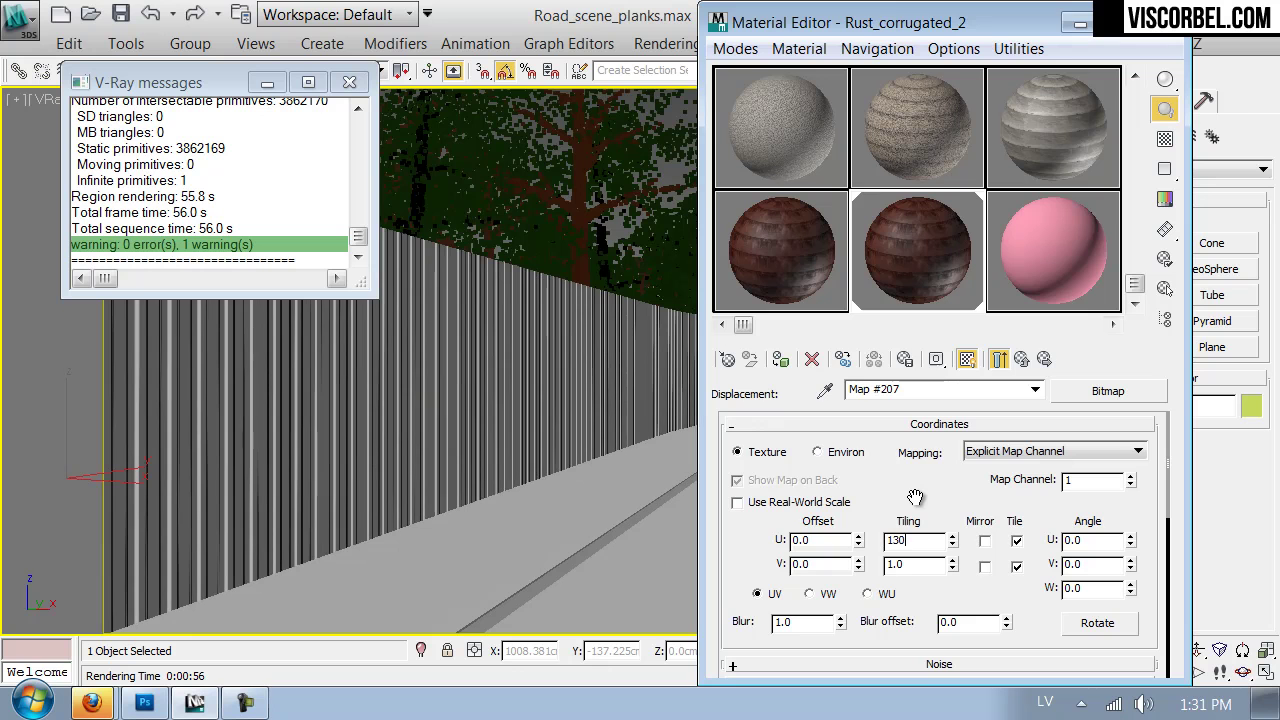
text(30)
key(Return)
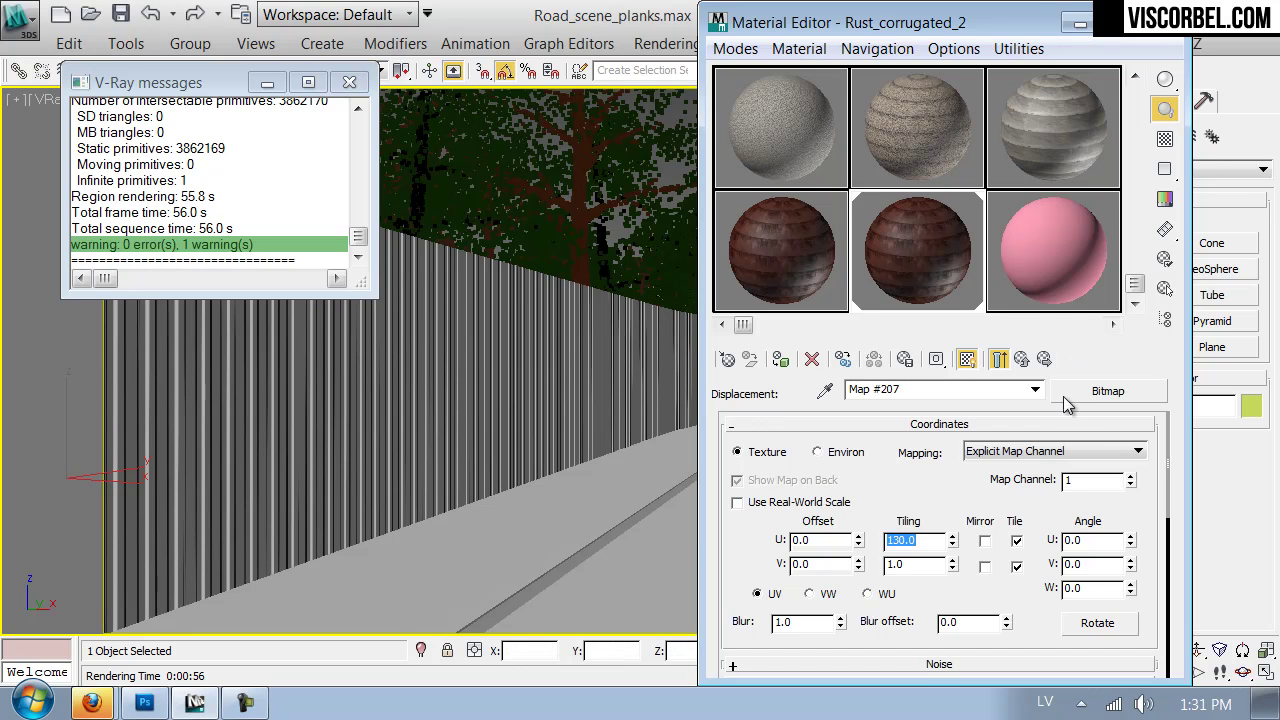
Set the material's displacement amount to 1.5 and the displacement bitmap's blur to 0.3, and close the material editor
click(1021, 359)
double_click(852, 568)
text(1.5)
key(Return)
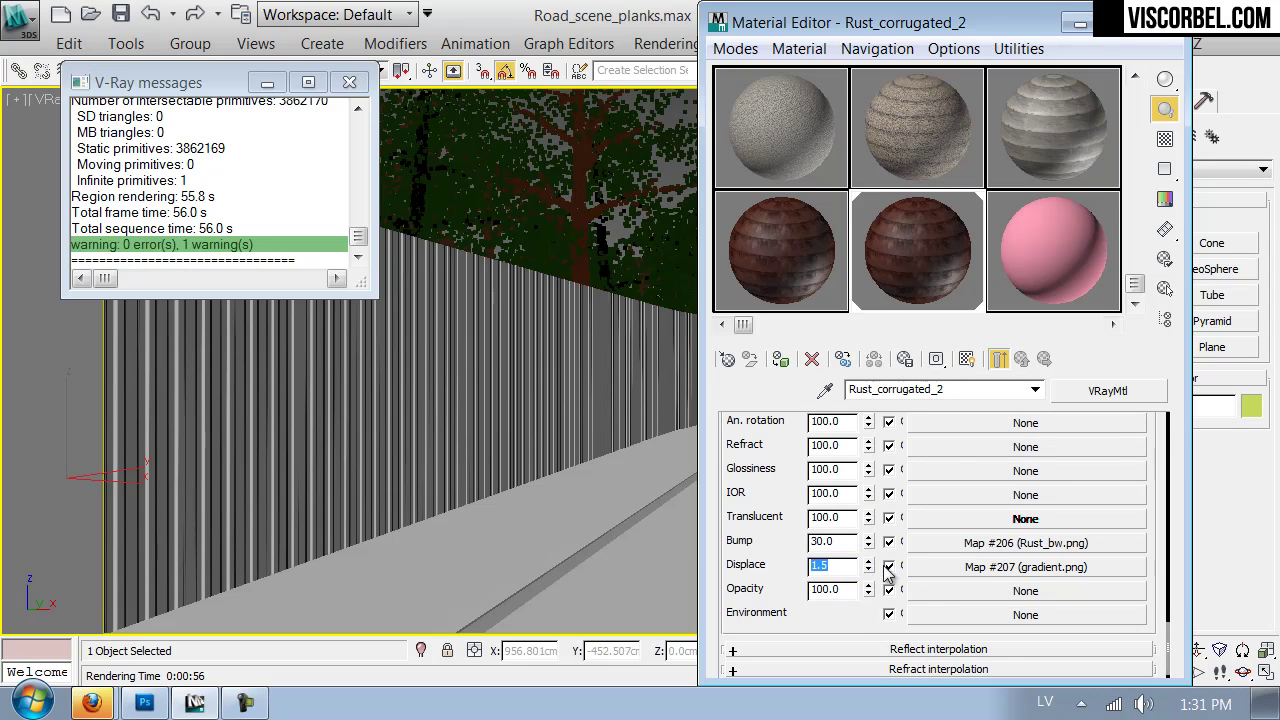
click(933, 574)
double_click(803, 622)
text(.3)
click(1170, 24)
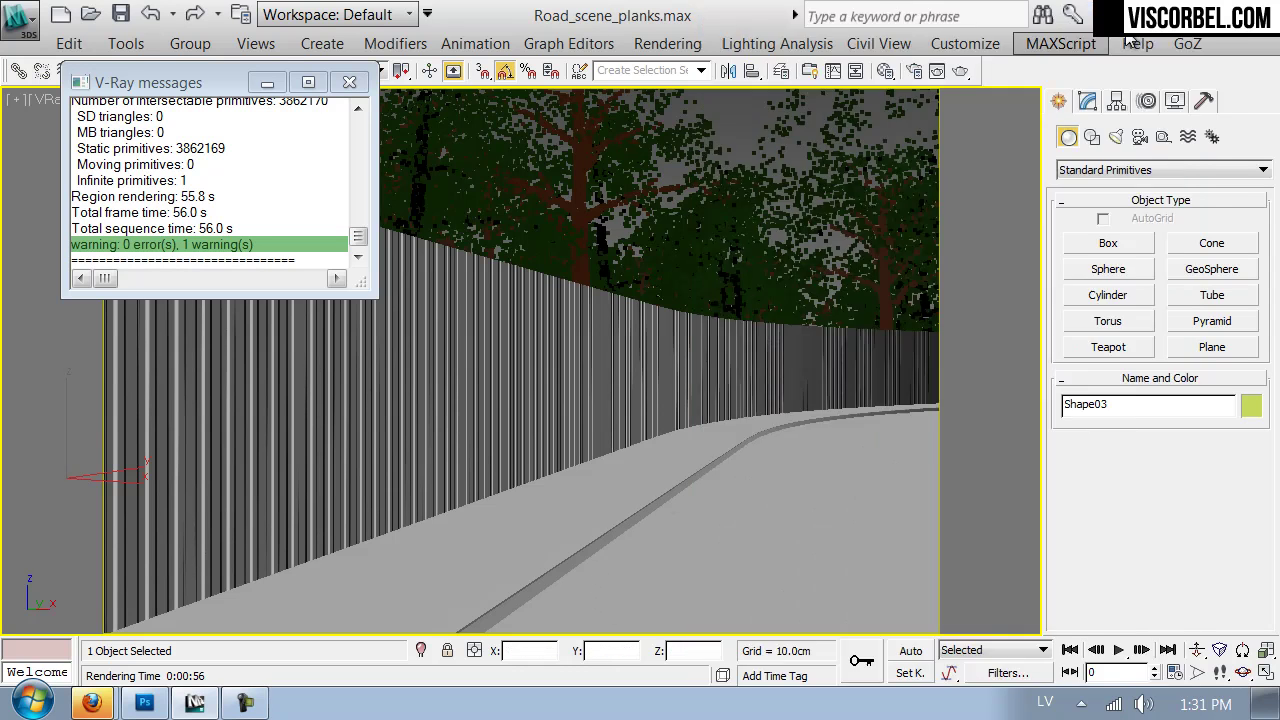
Render the marked region of the wall and inspect the new grooved displacement
click(958, 74)
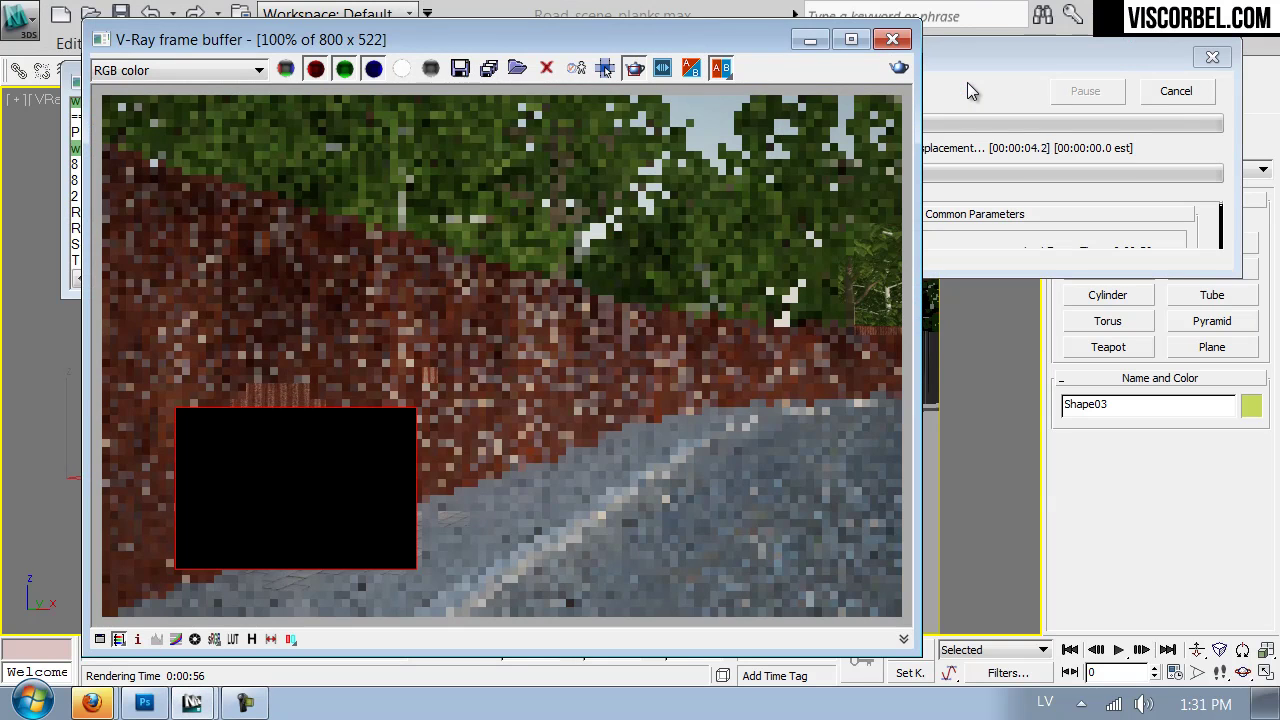
scroll(533, 353, up, 1)
scroll(516, 372, down, 1)
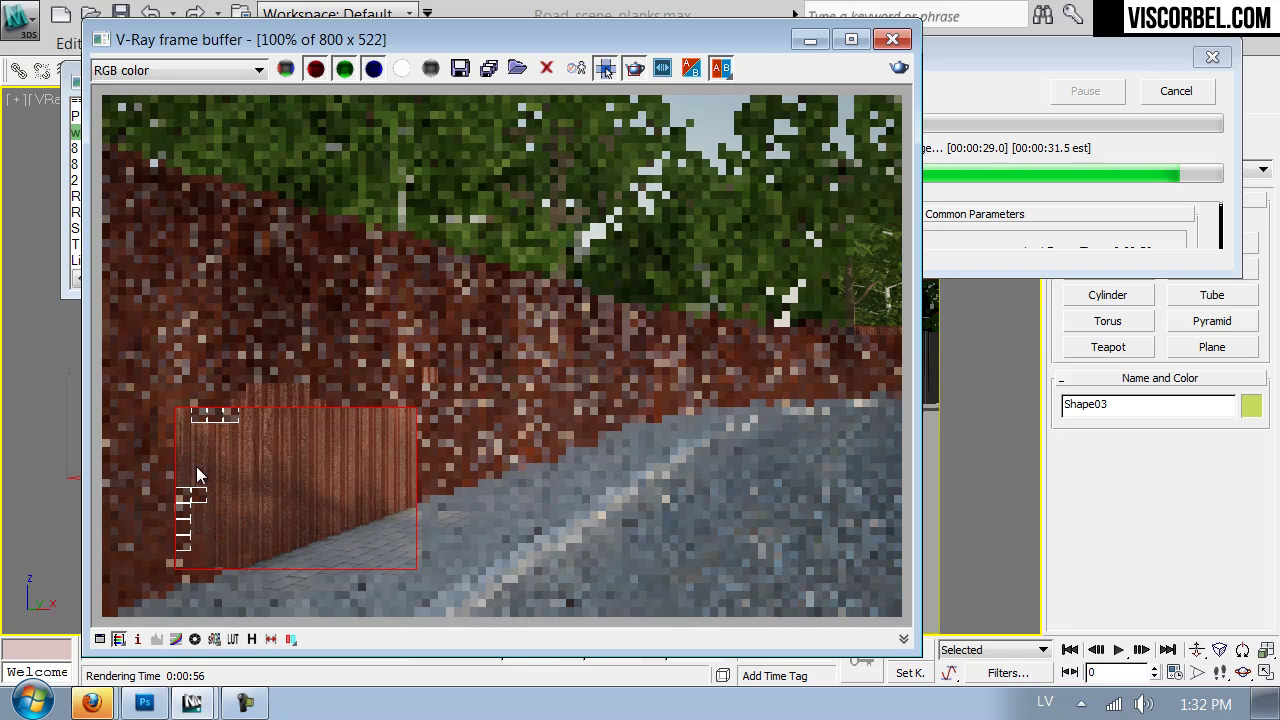
scroll(258, 458, down, 1)
scroll(434, 406, up, 1)
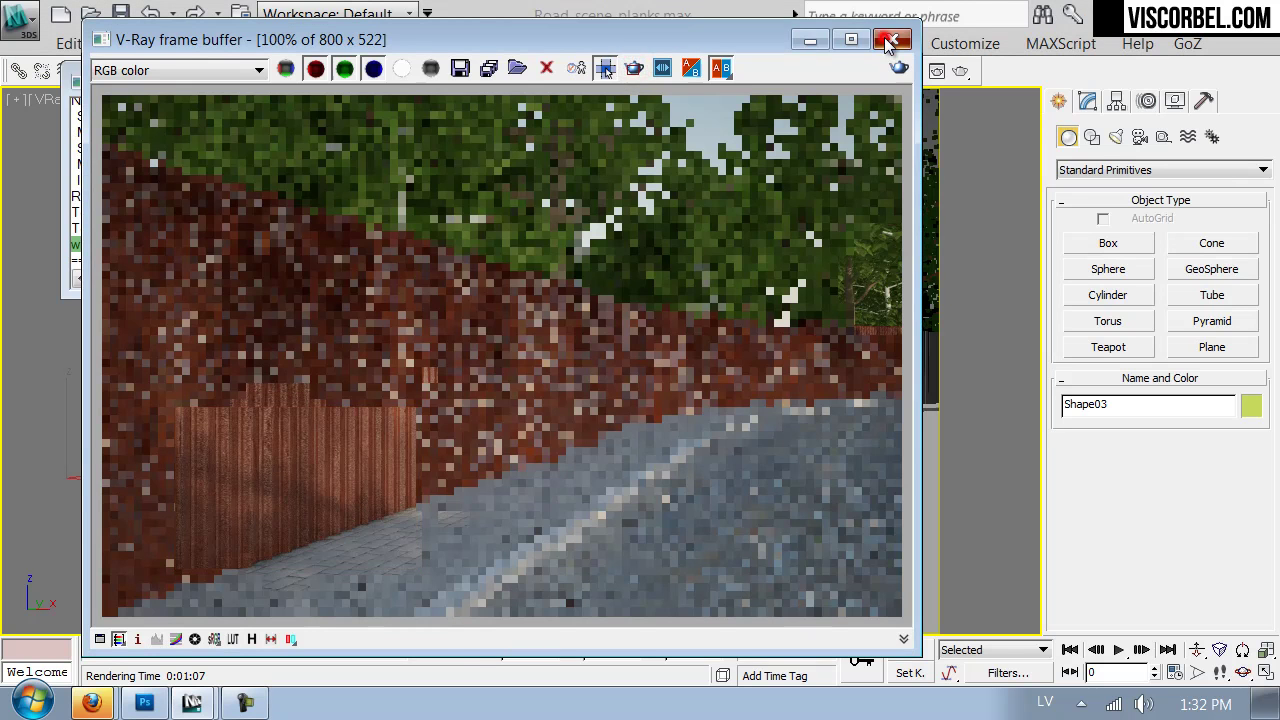
Close the frame buffer and set the displacement amount of Rust_corrugated_2 to 1
click(892, 39)
key(m)
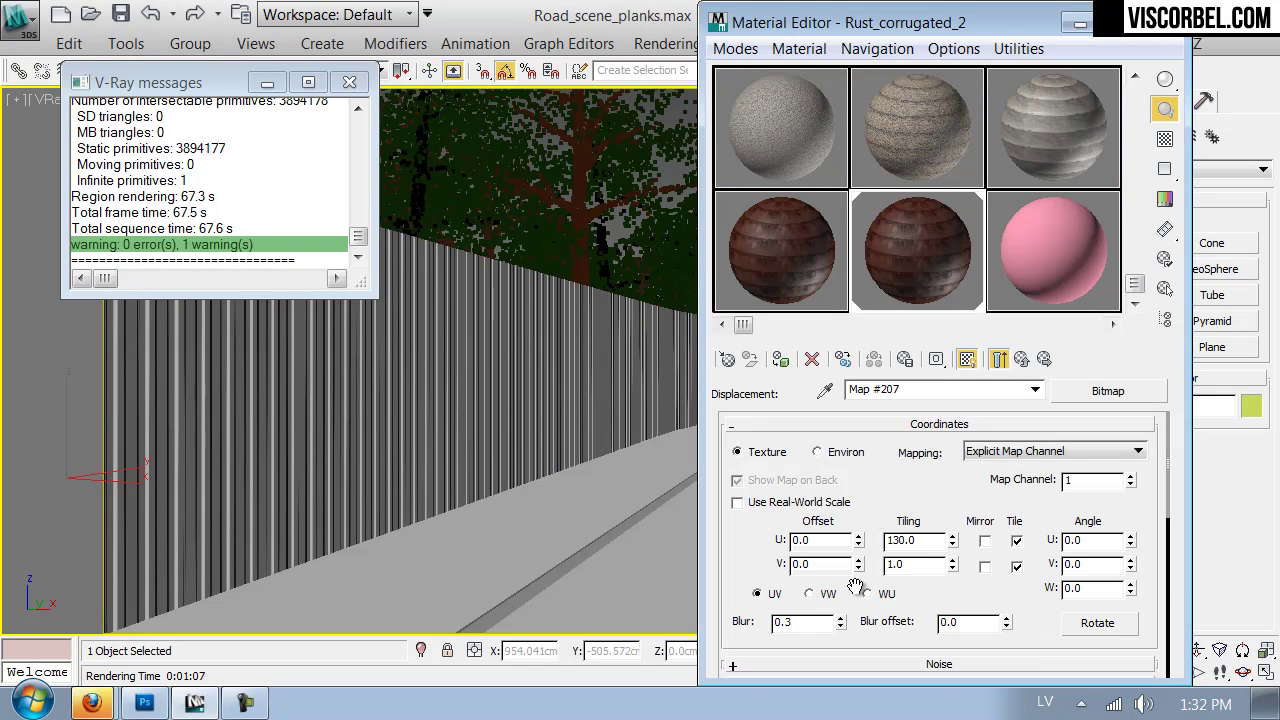
click(1020, 358)
double_click(831, 565)
text(1)
key(Return)
Close the material editor and walk the camera forward along the road beside the wall
key(m)
key(Up)
key(Up)
key(Up)
key(Up)
key(Up)
key(Up)
key(Up)
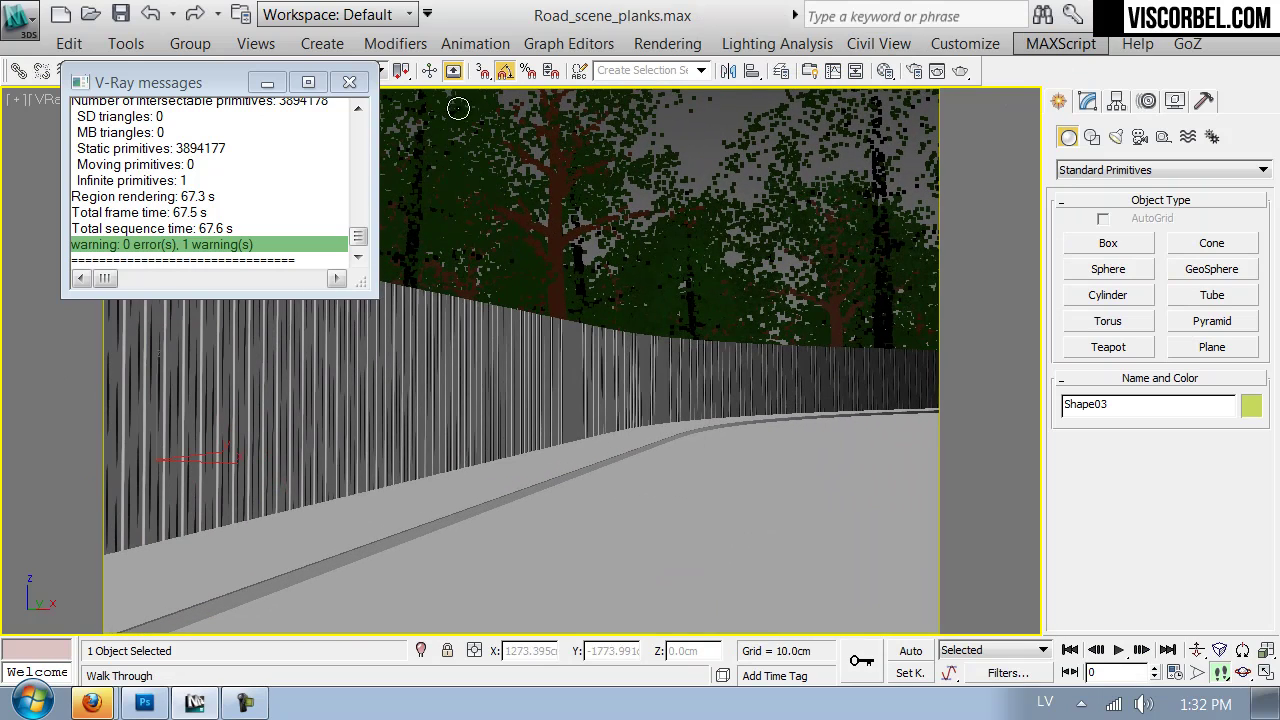
Render the whole camera view to check the corrugated wall, stop the render partway and close the frame buffer
click(349, 82)
click(963, 71)
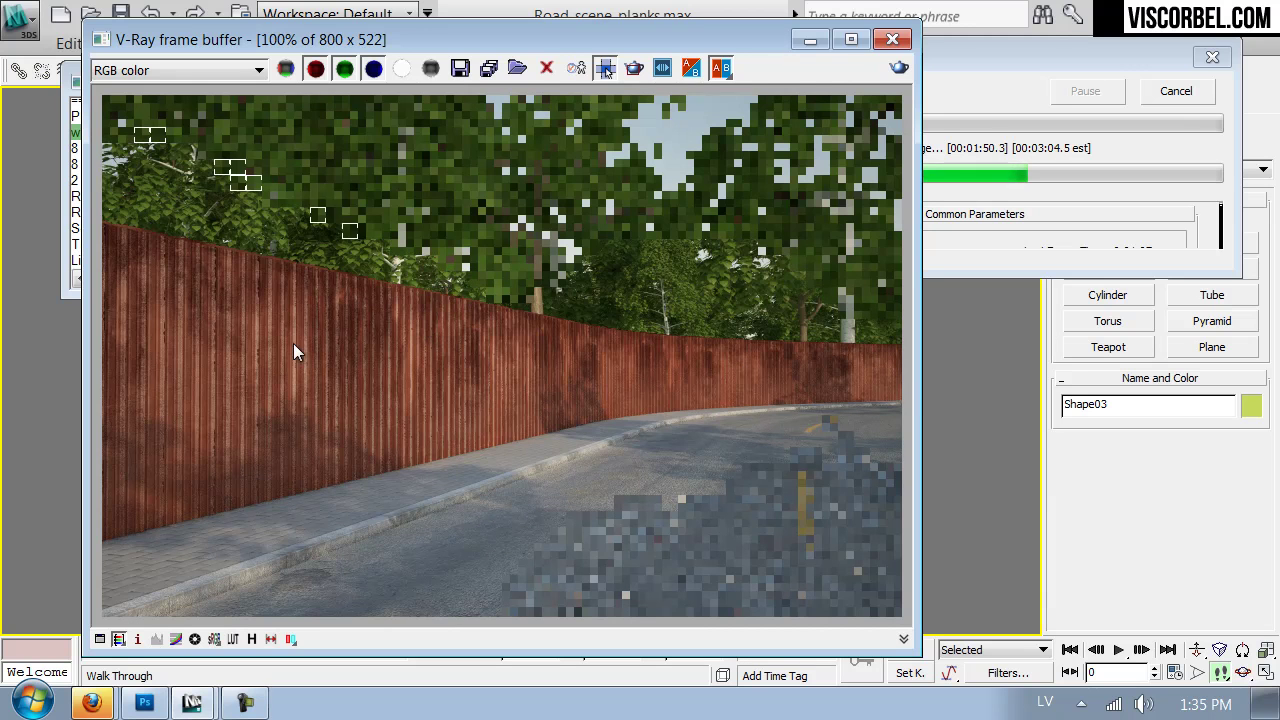
click(1178, 91)
click(1180, 92)
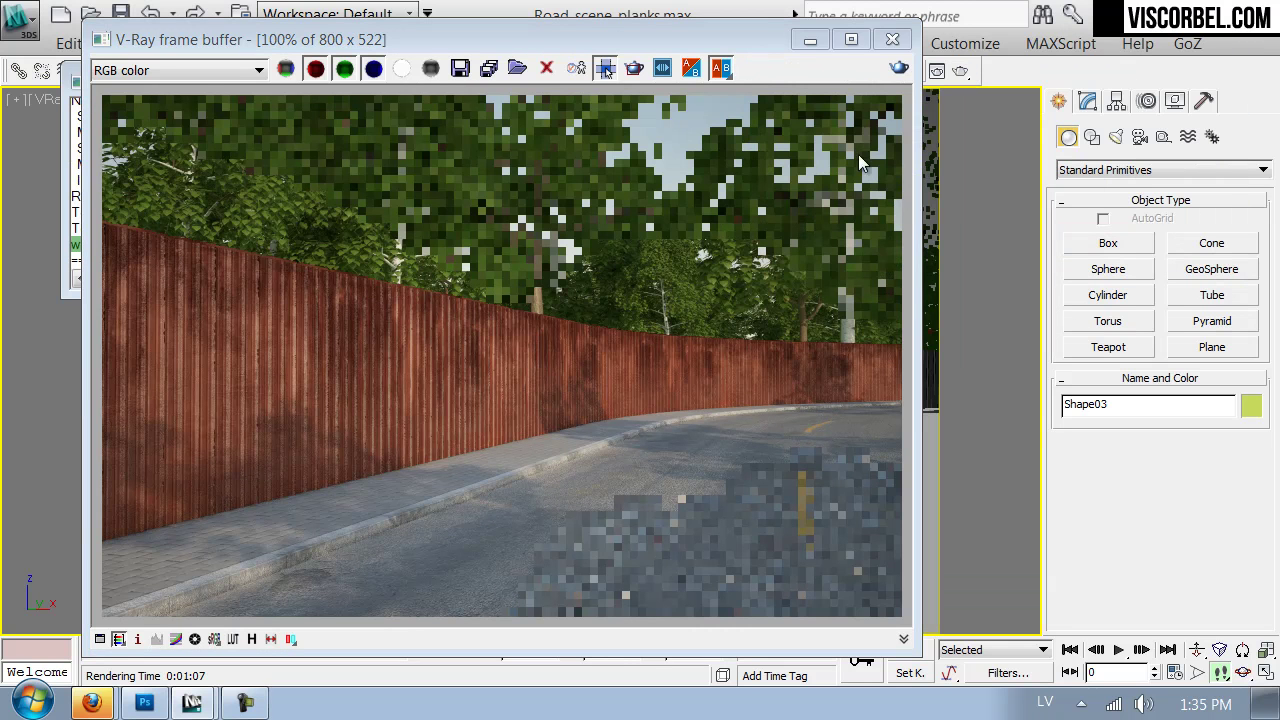
click(892, 40)
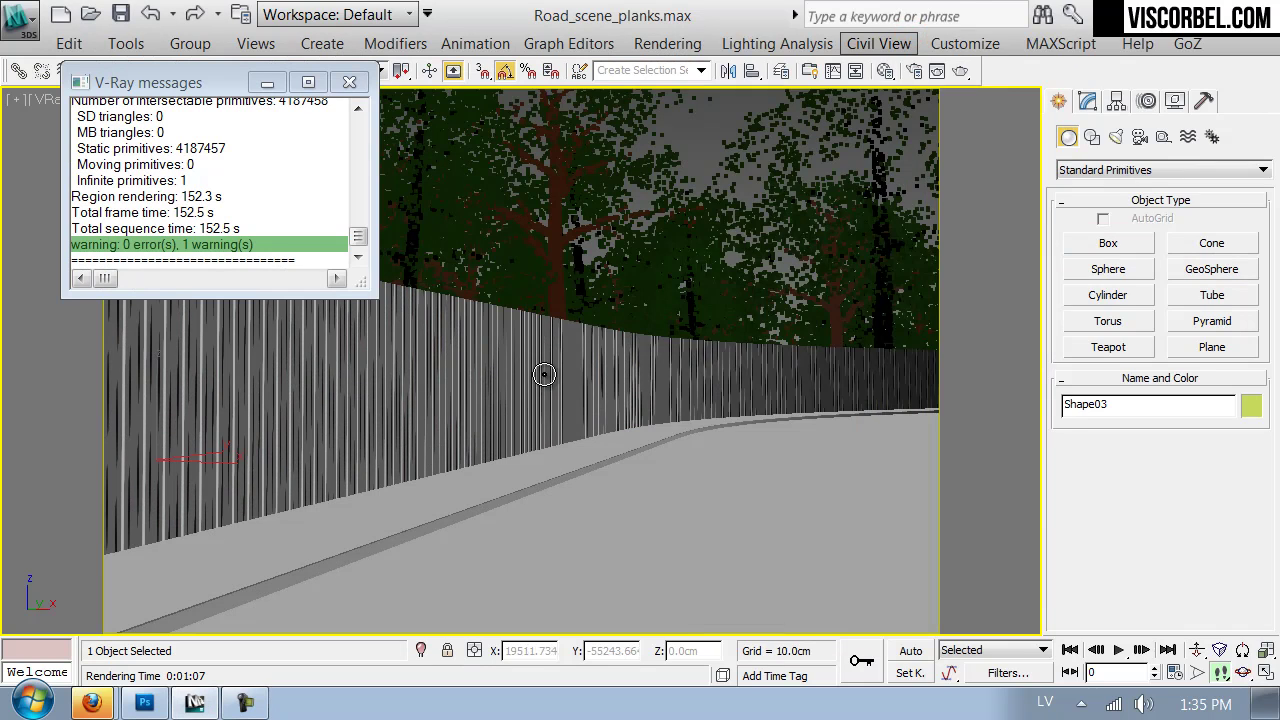
Copy Rust_corrugated_2 to the adjacent sample slot and rename the currently selected material painted_metal_corrugated_2
key(m)
drag(931, 250, 1050, 250)
double_click(873, 393)
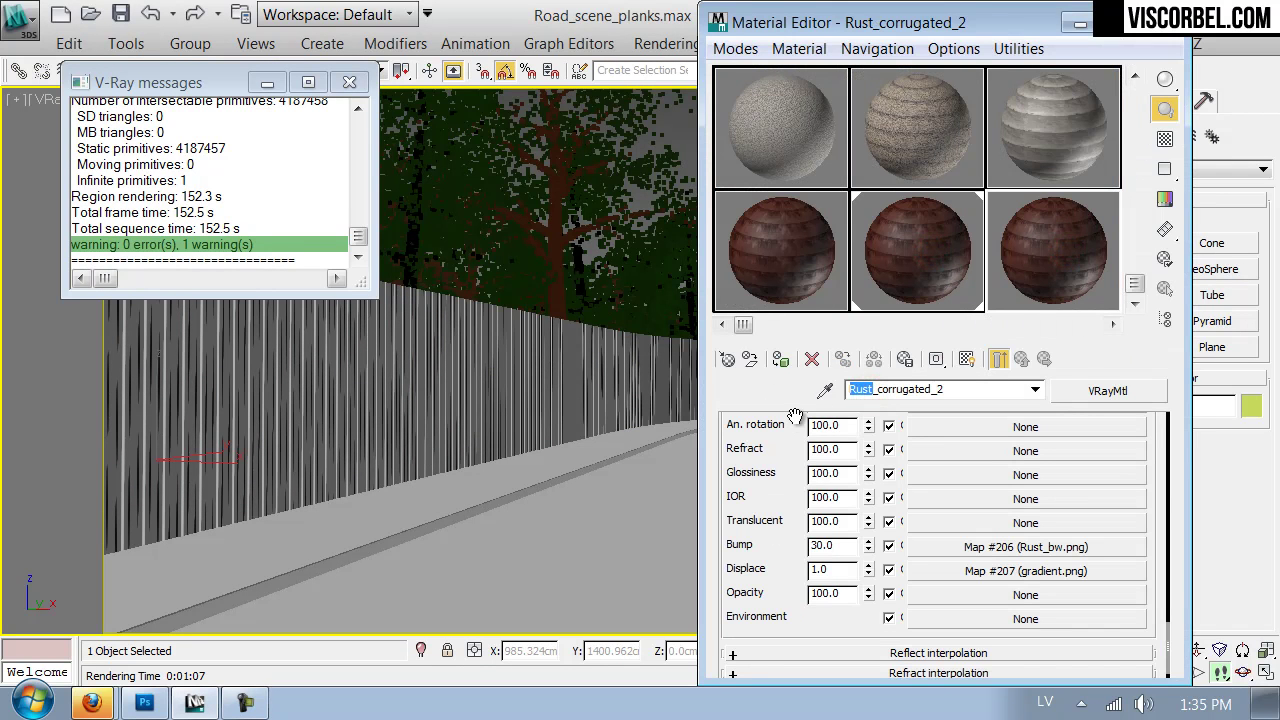
text(painted_met)
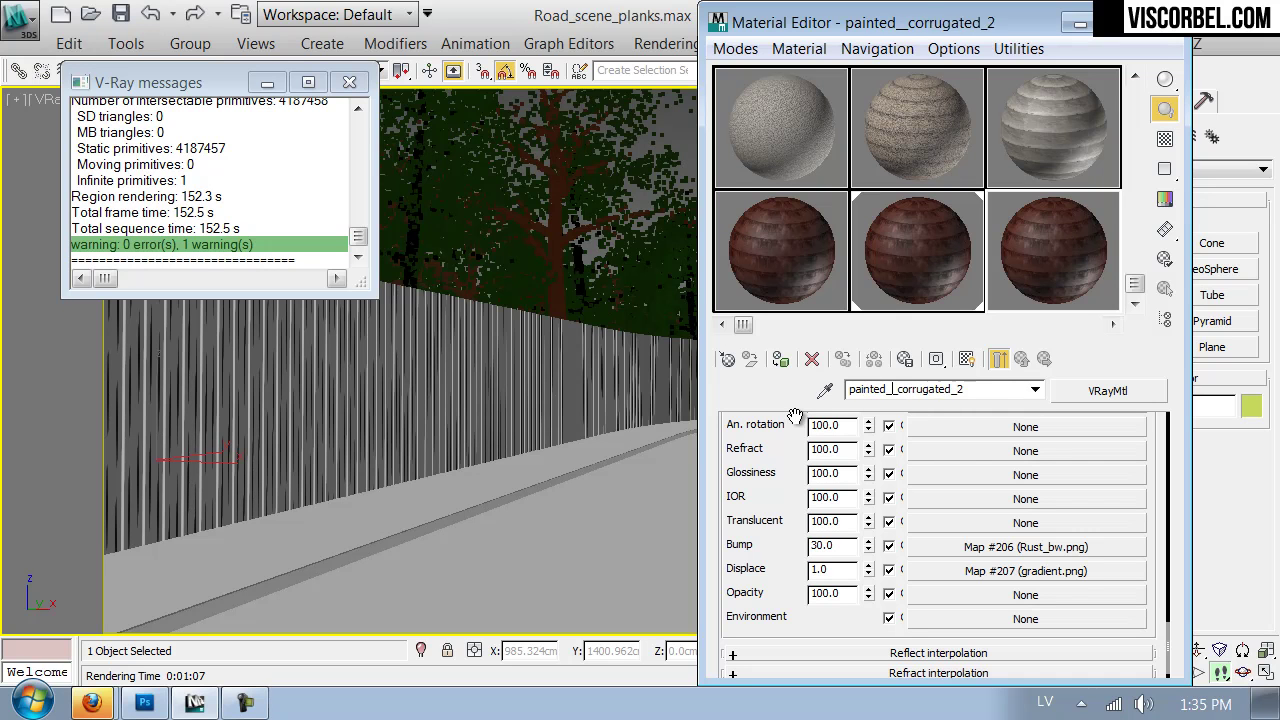
text(al)
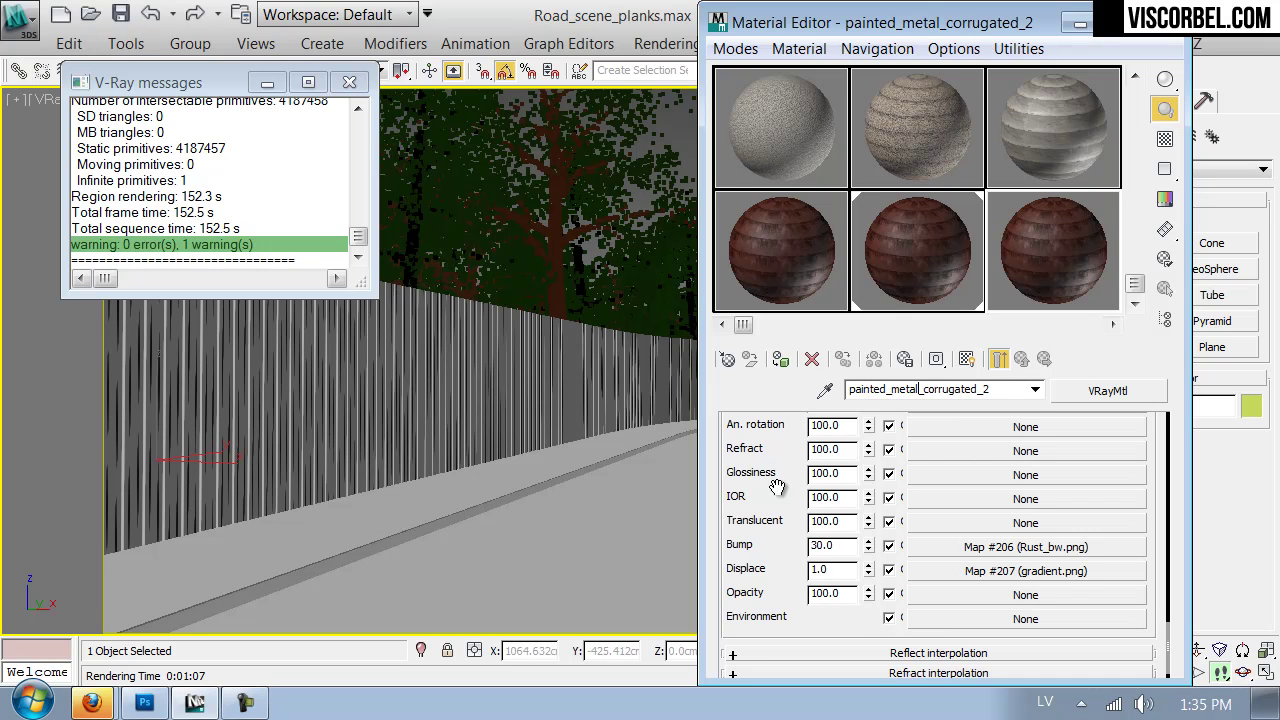
Check the material's diffuse map and bring up the Rust.png document in Photoshop
scroll(790, 490, up, 5)
click(1008, 516)
click(1032, 356)
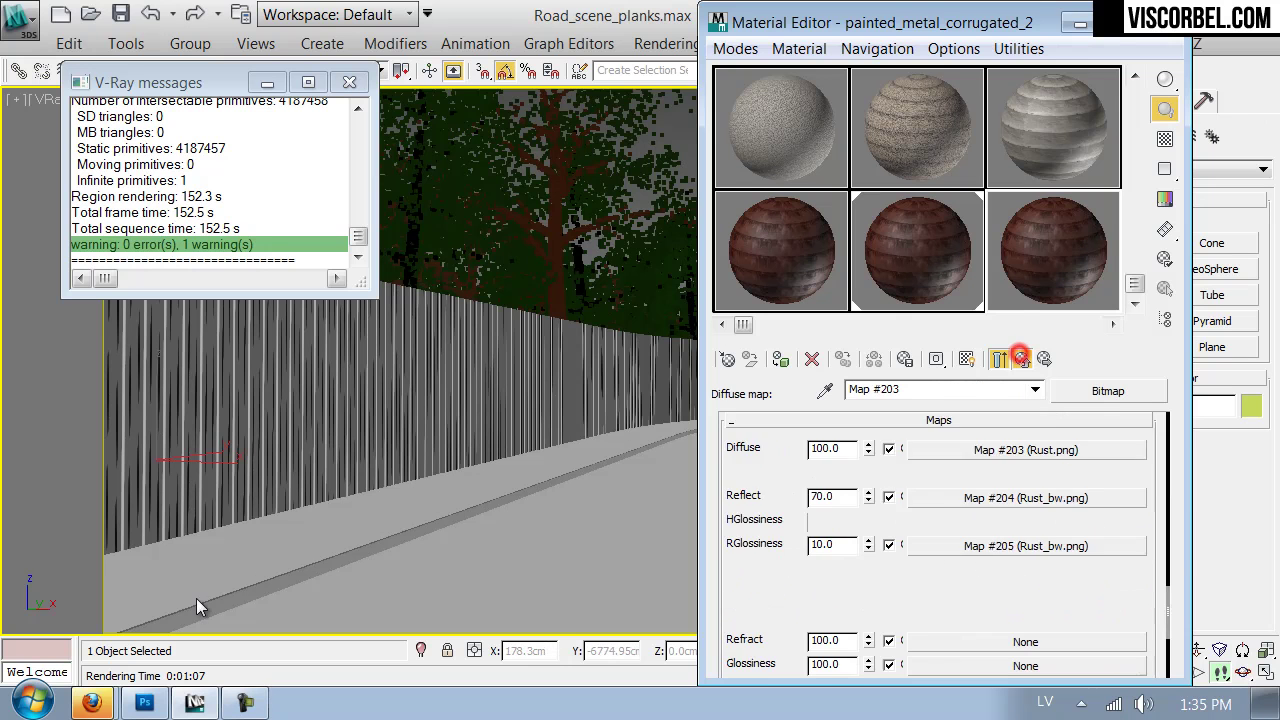
click(144, 703)
key(ctrl+Tab)
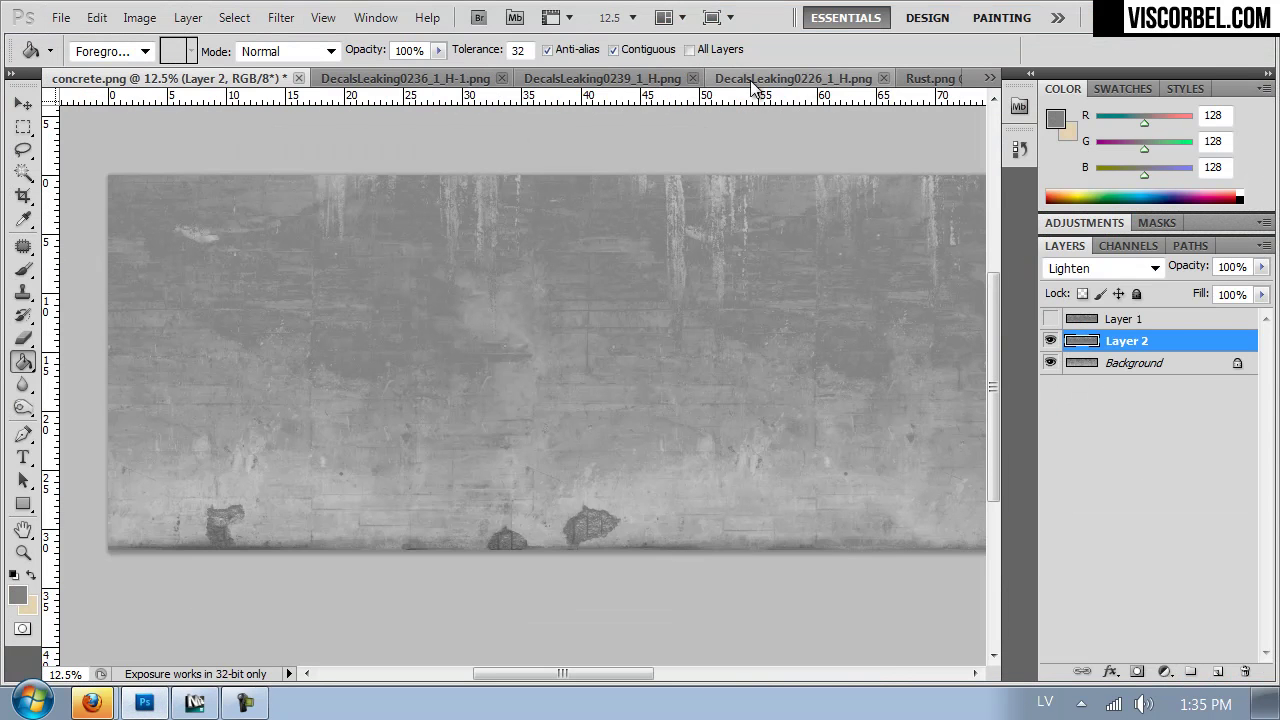
click(945, 80)
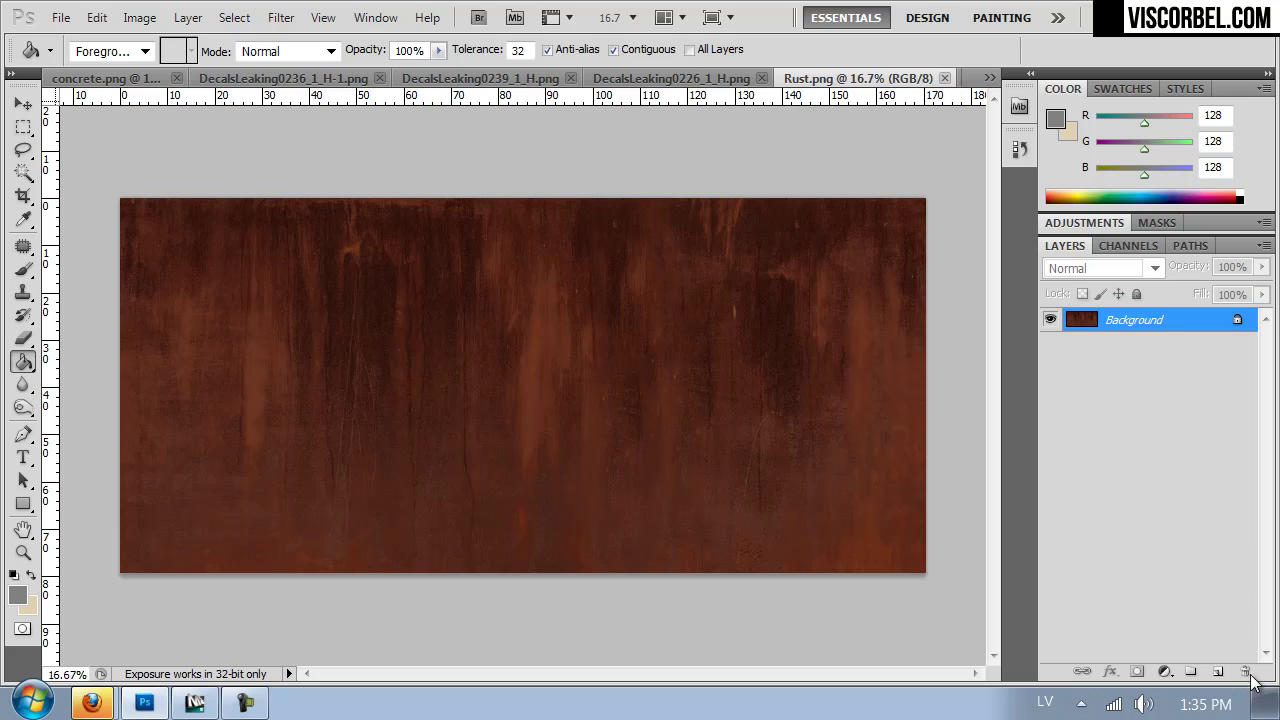
Add a new layer above the rust texture and fill it with dark blue (R 34, G 56, B 77)
click(1217, 671)
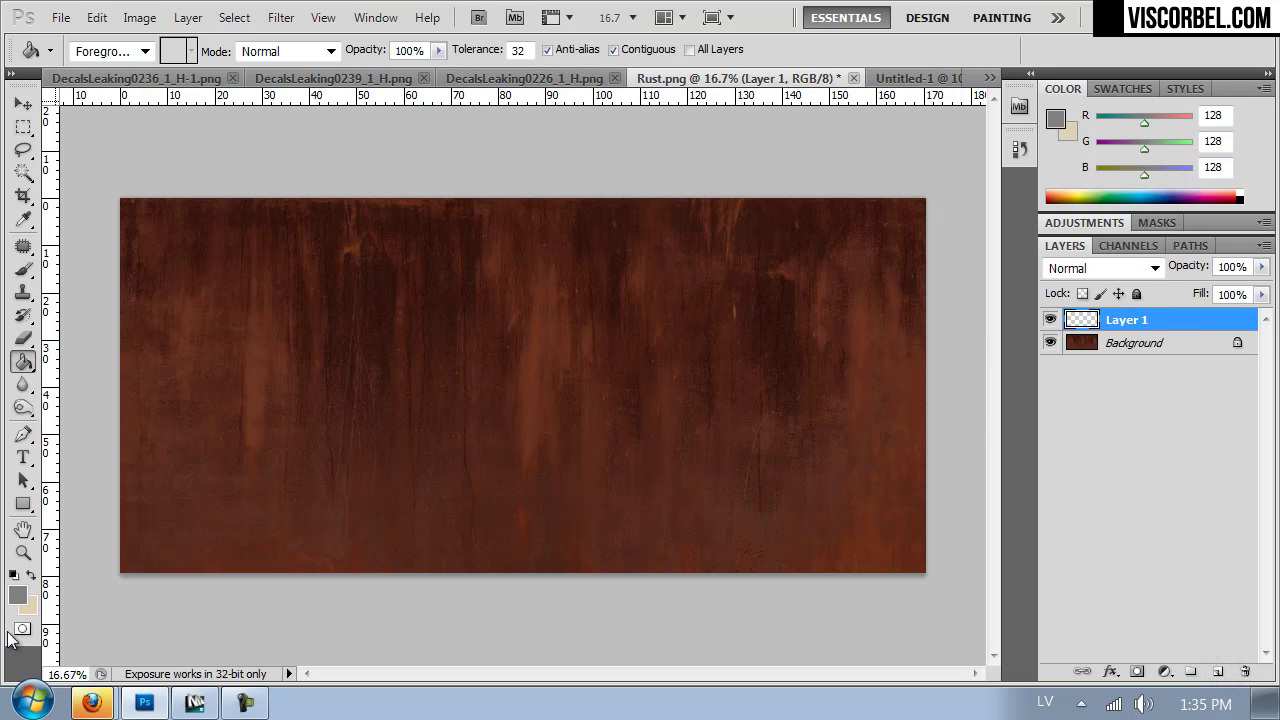
click(14, 598)
mouse_move(903, 466)
mouse_down()
mouse_move(897, 436)
mouse_move(912, 452)
mouse_up()
mouse_move(768, 525)
mouse_down()
mouse_move(729, 523)
mouse_move(759, 514)
mouse_up()
click(1079, 324)
click(681, 392)
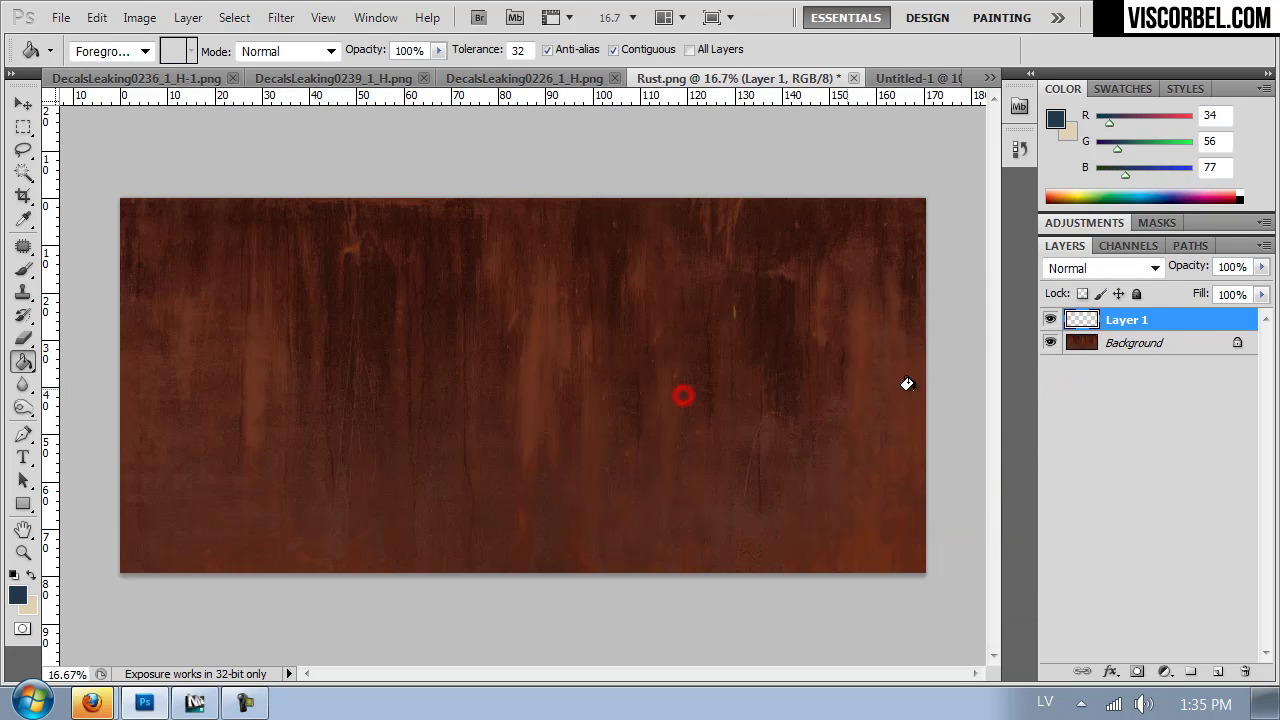
Lower the blue layer's opacity to 72% and merge it down onto the rust background
click(1261, 266)
drag(1263, 270, 1237, 290)
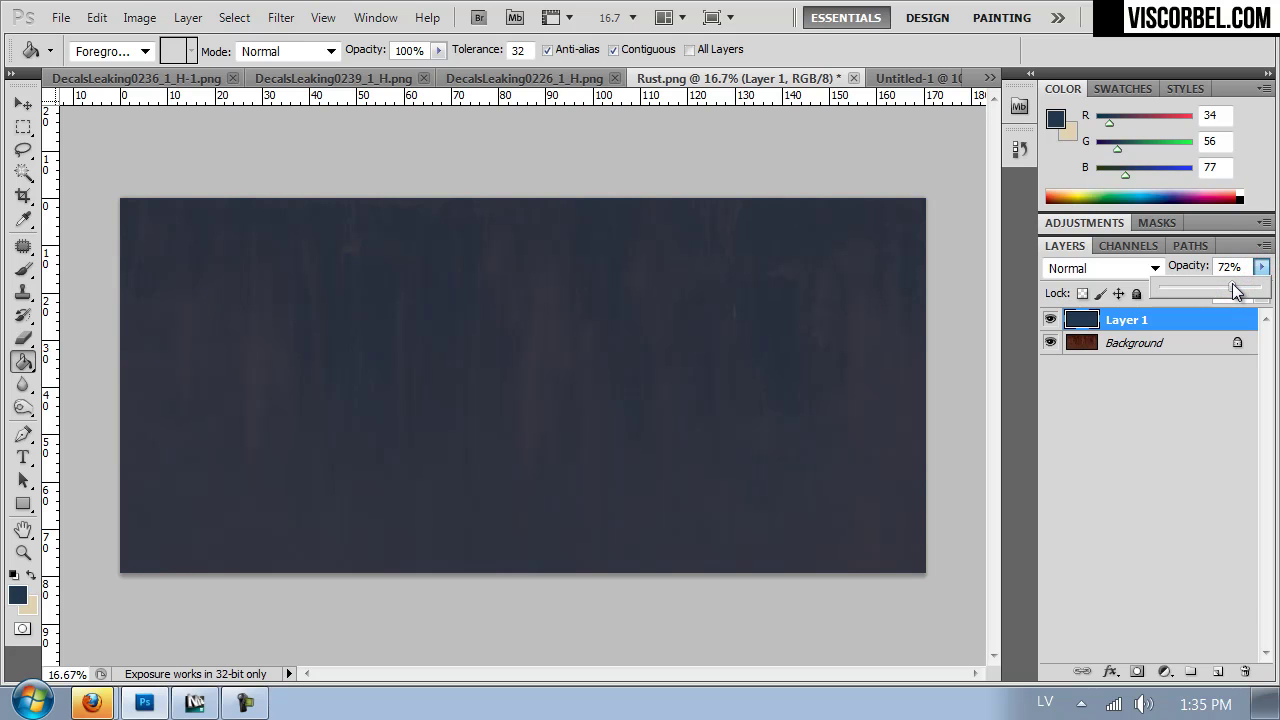
key(ctrl+e)
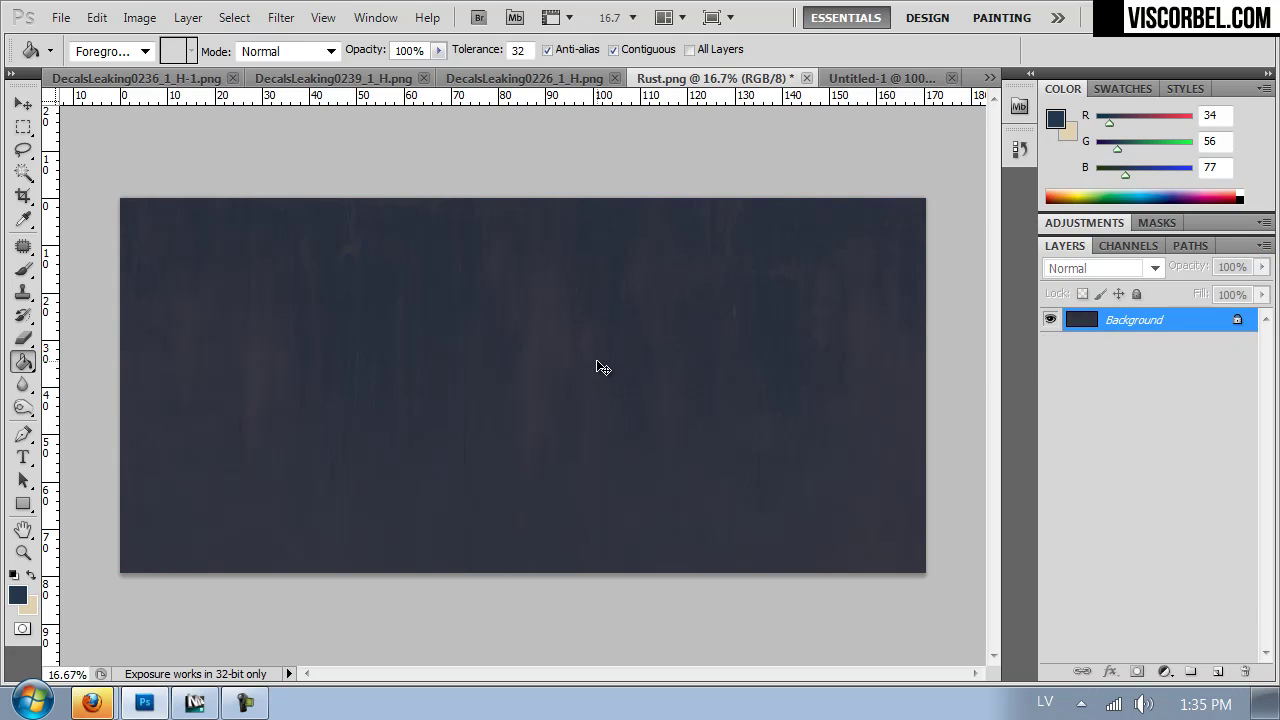
Shift the merged texture's hue by +1 with Hue/Saturation
key(ctrl+u)
mouse_move(851, 237)
mouse_down()
mouse_move(888, 245)
mouse_move(880, 233)
mouse_up()
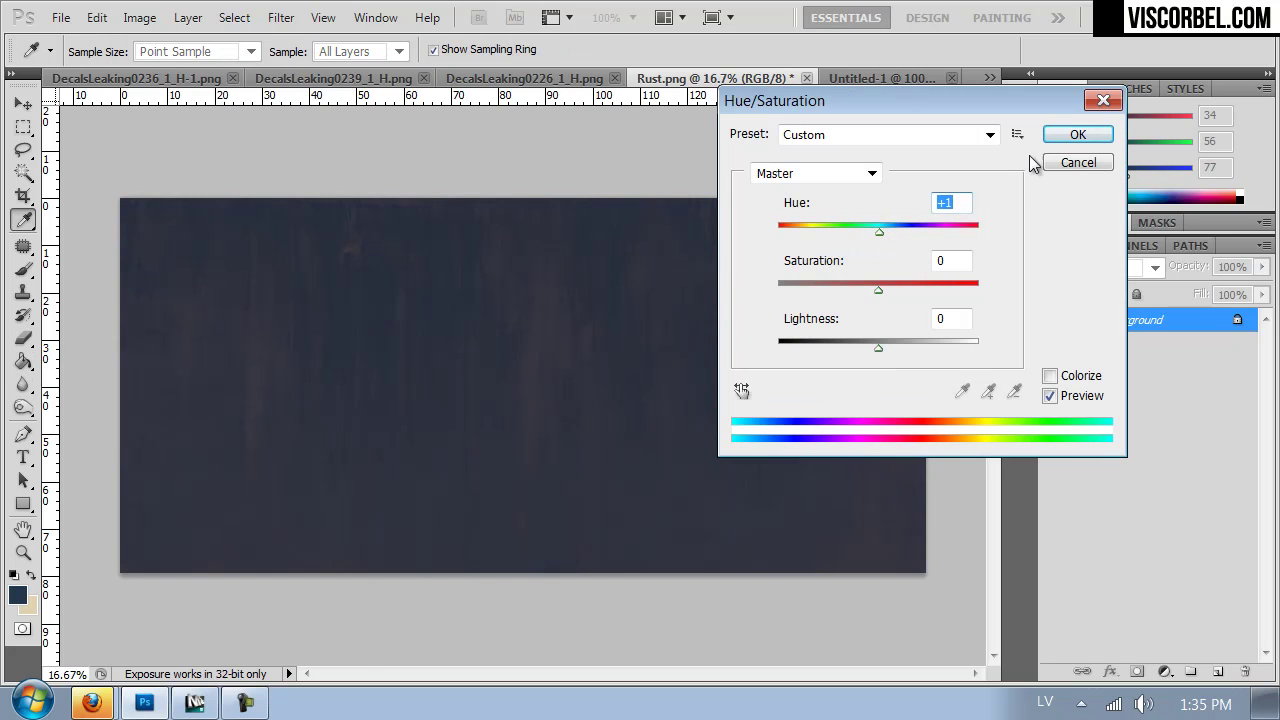
click(1064, 138)
Save the recoloured texture as a new PNG file named "blue_pain" in the Textures folder
key(ctrl+shift+s)
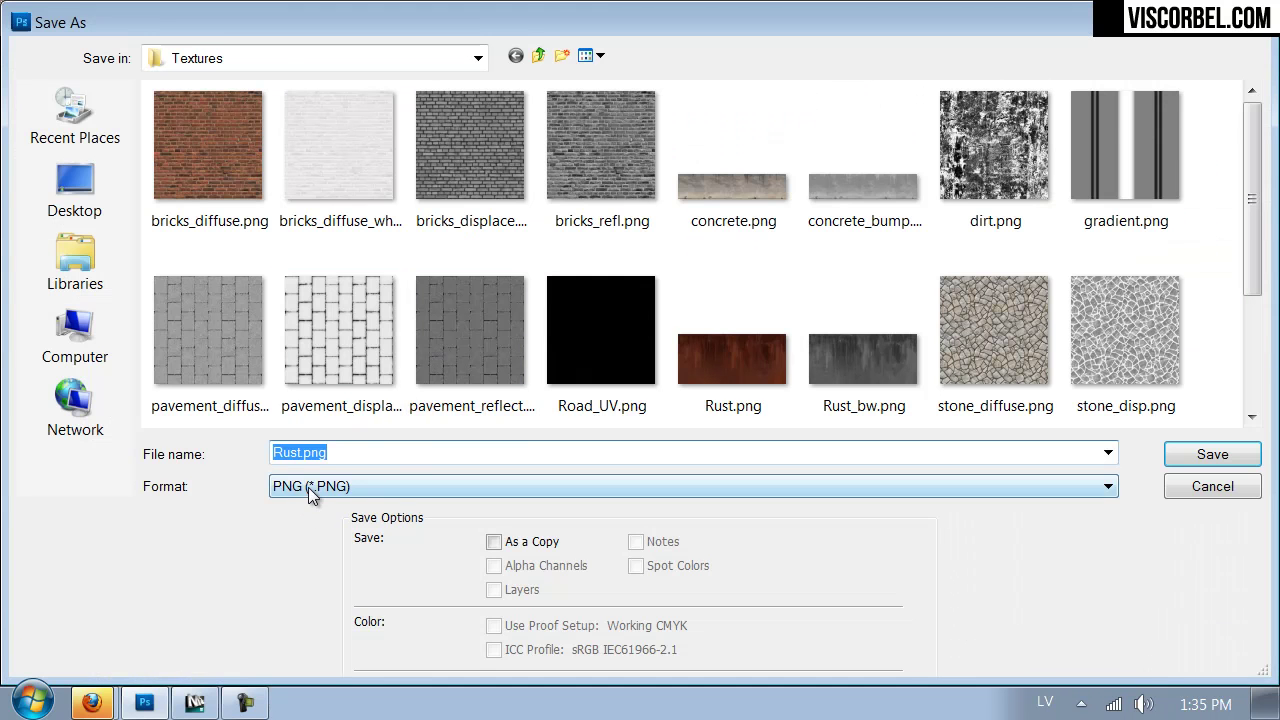
click(308, 487)
click(310, 398)
double_click(324, 457)
text(blue_pain)
key(Return)
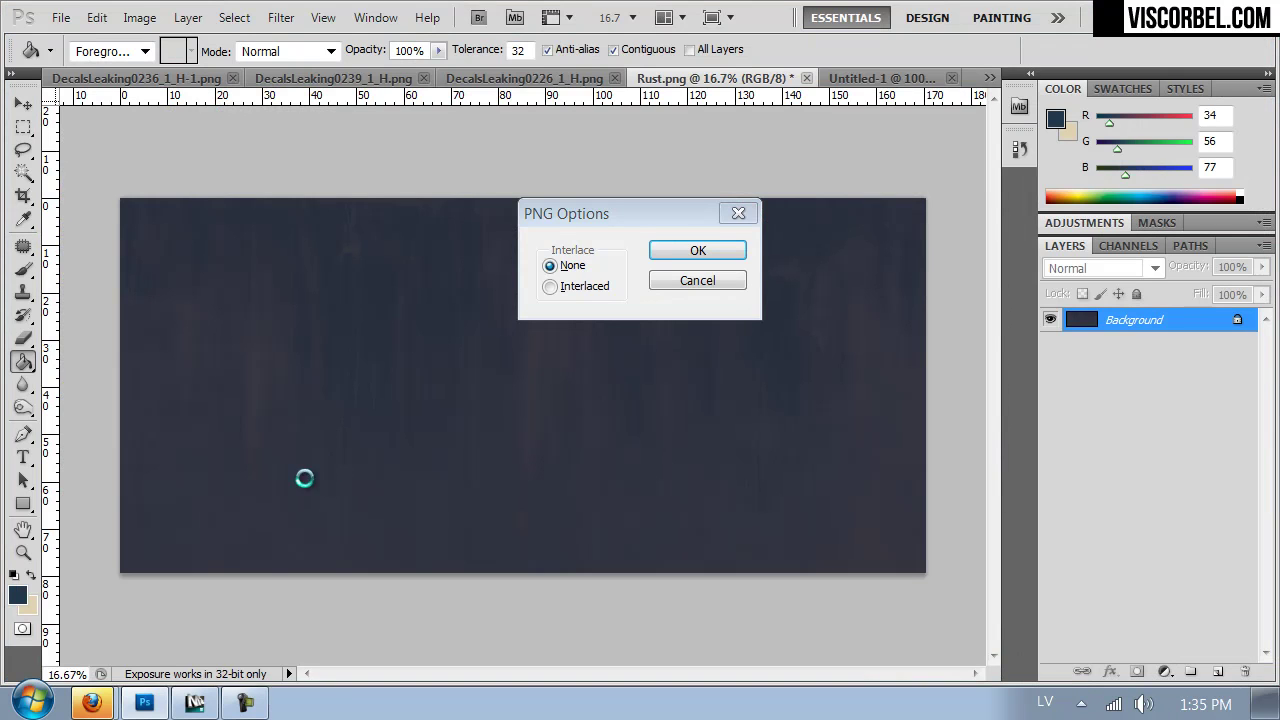
Switch to 3ds Max and open the bitmap parameters of the painted_metal_corrugated_2 material's diffuse map
click(190, 705)
click(1035, 512)
scroll(995, 553, down, 5)
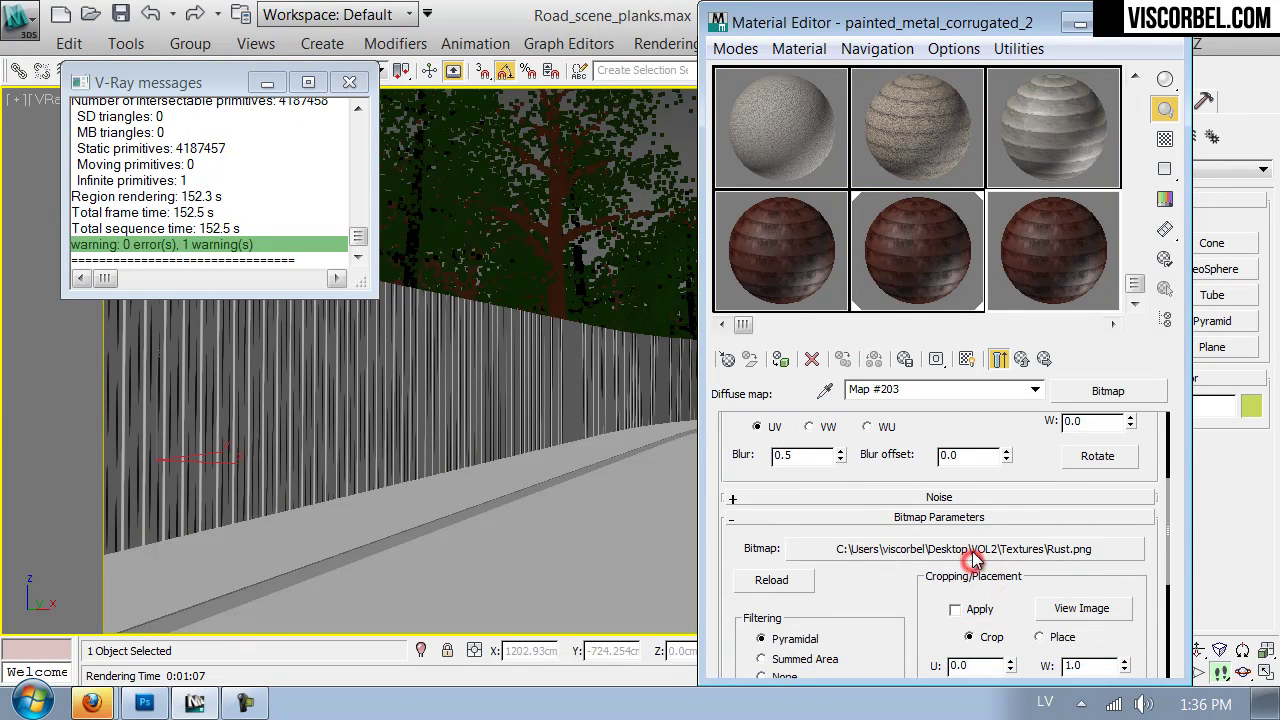
click(974, 557)
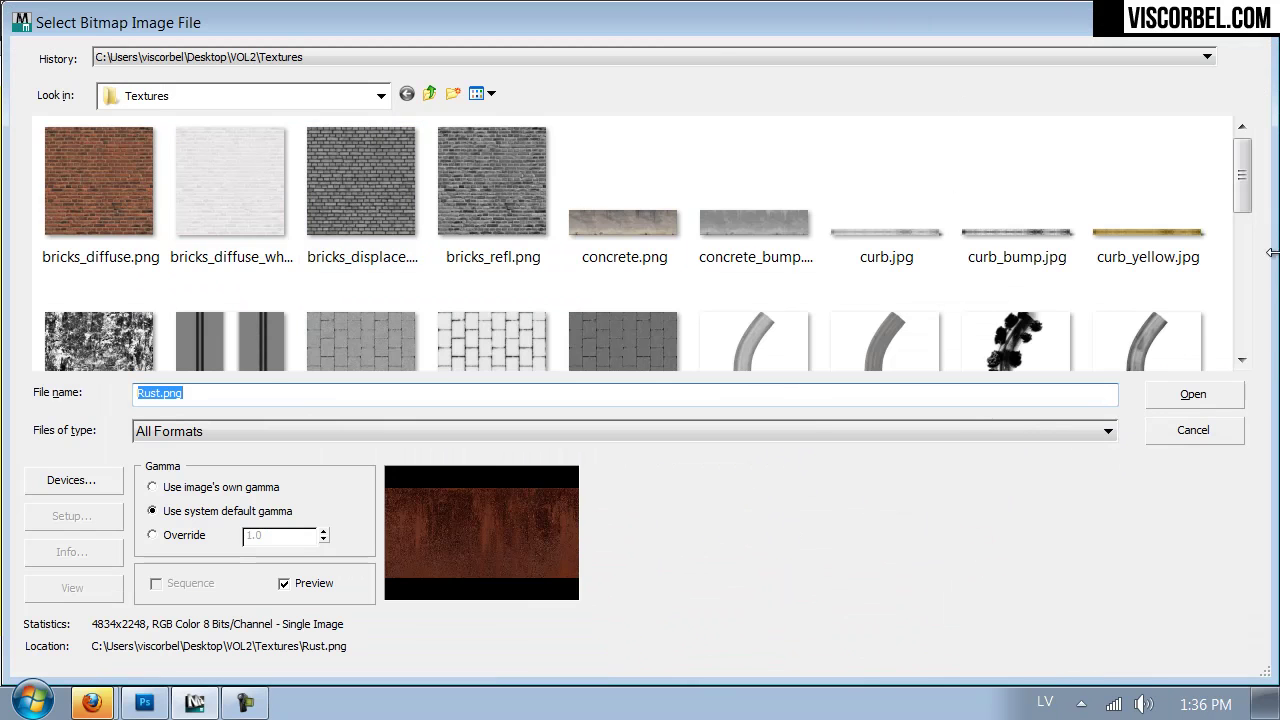
drag(1247, 192, 1154, 320)
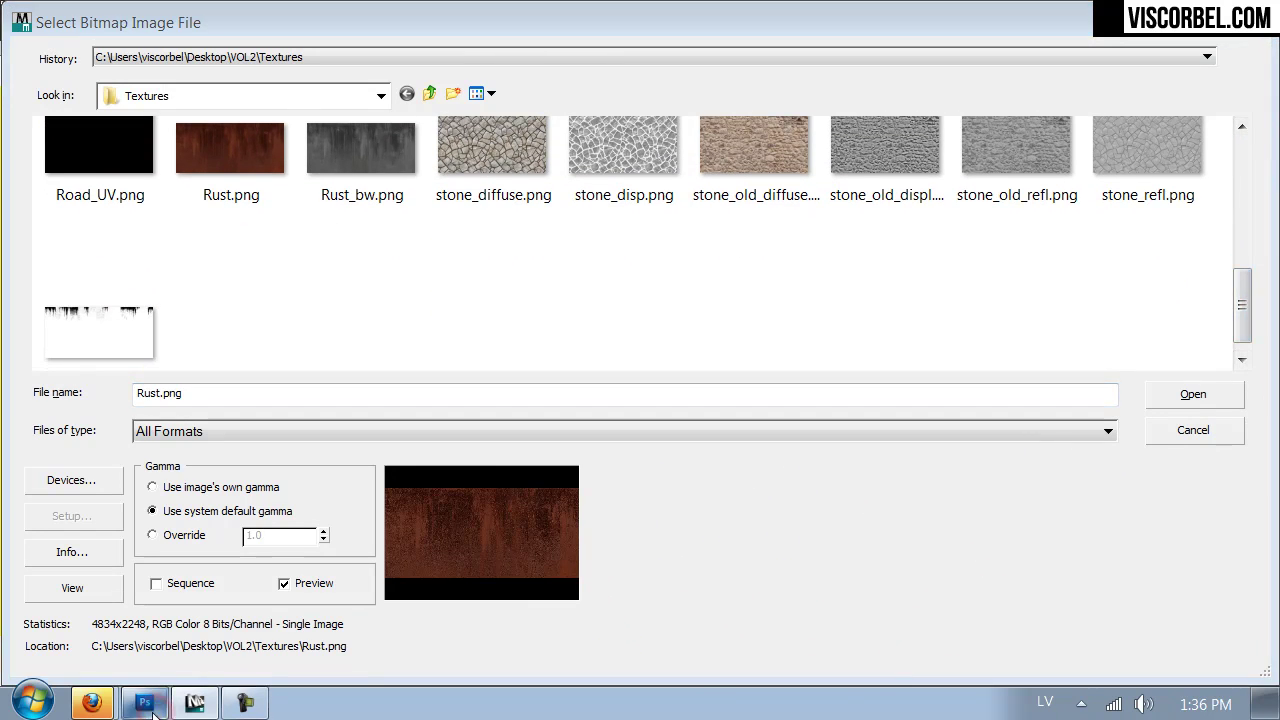
click(454, 347)
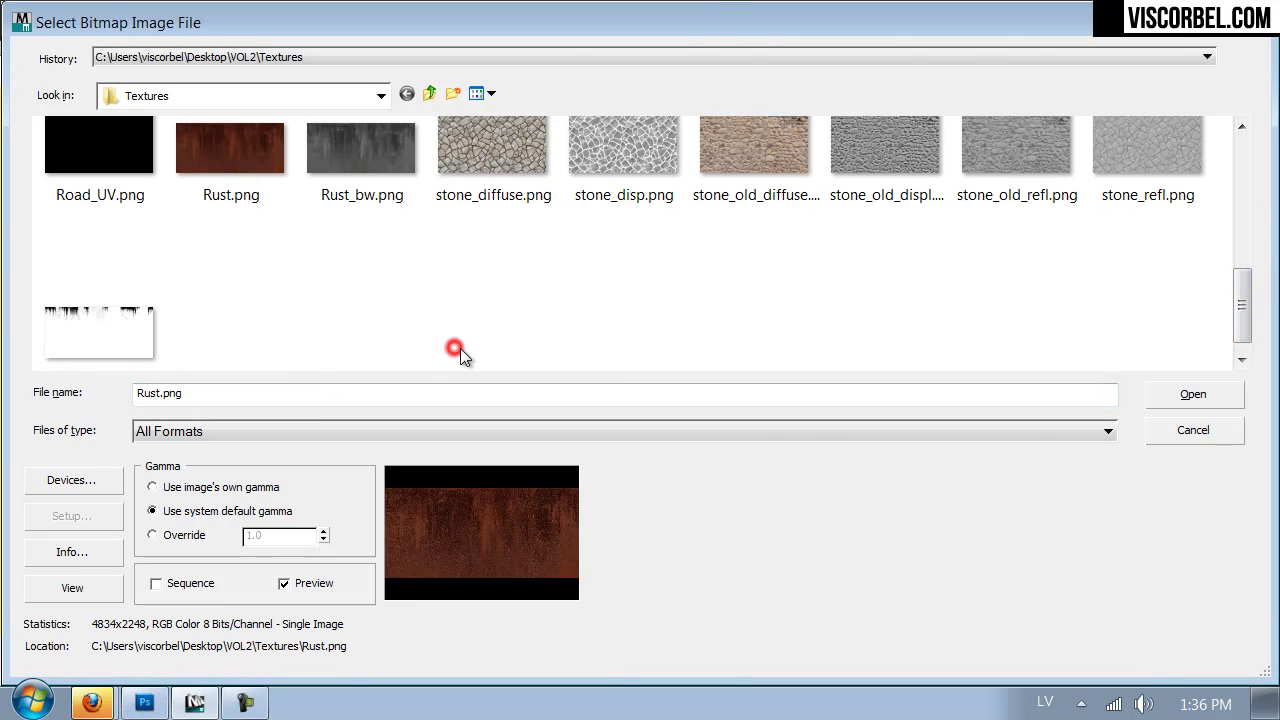
click(1190, 430)
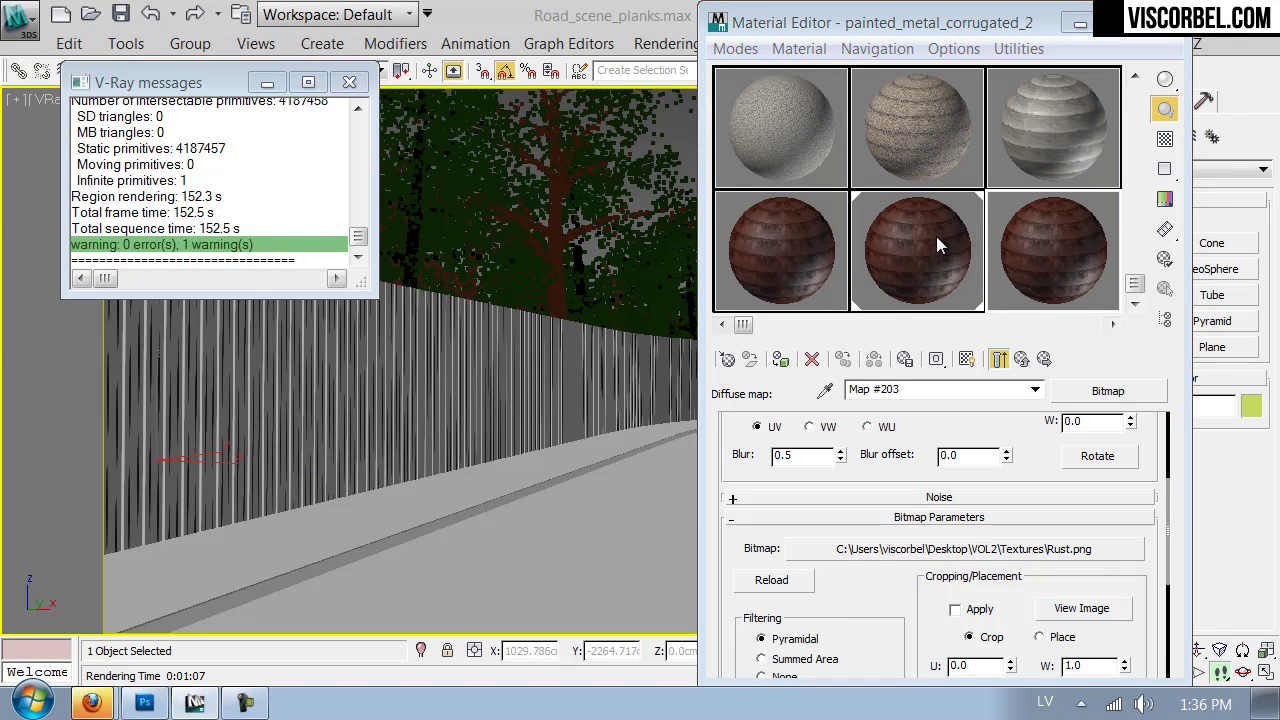
click(966, 549)
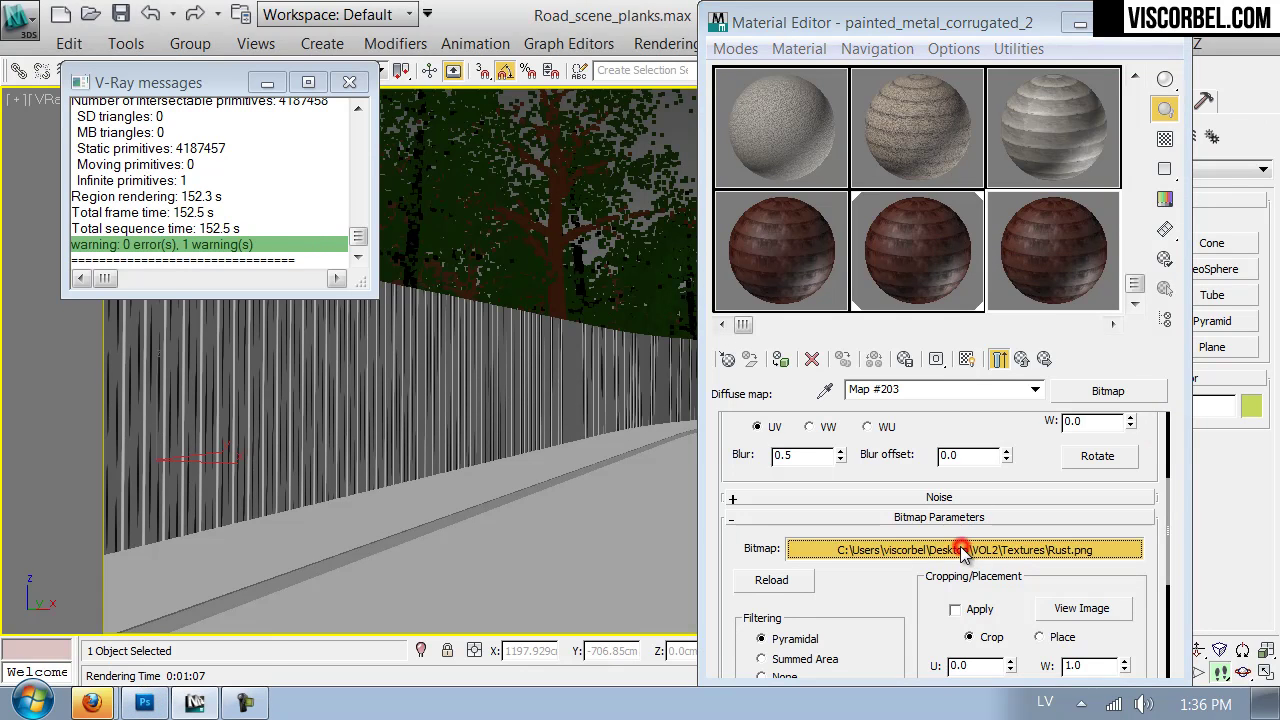
click(358, 223)
scroll(358, 223, down, 6)
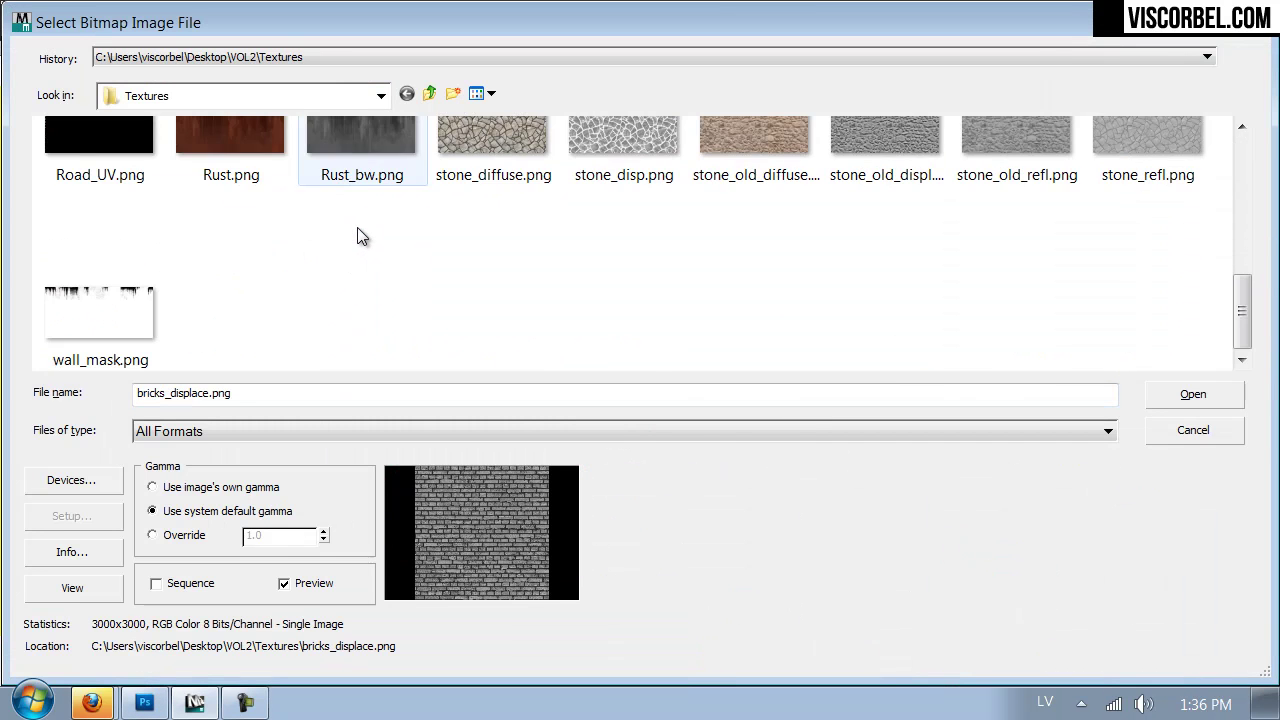
scroll(360, 236, up, 6)
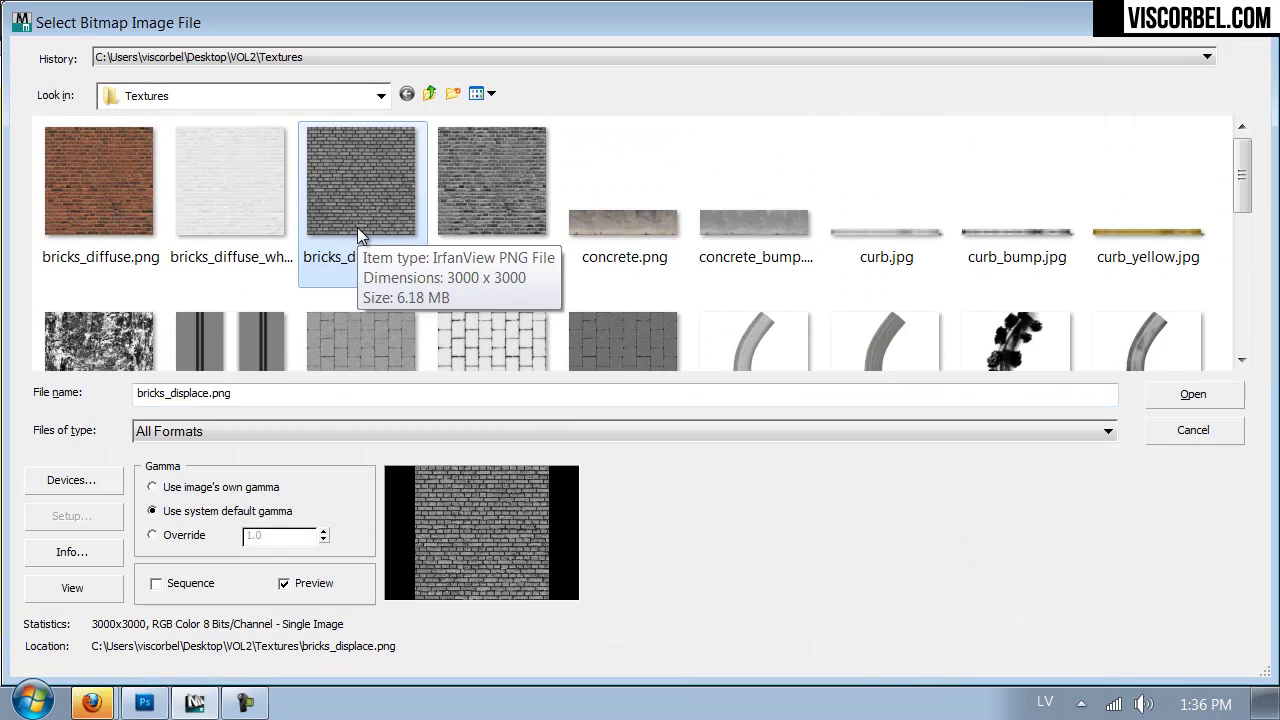
click(1205, 437)
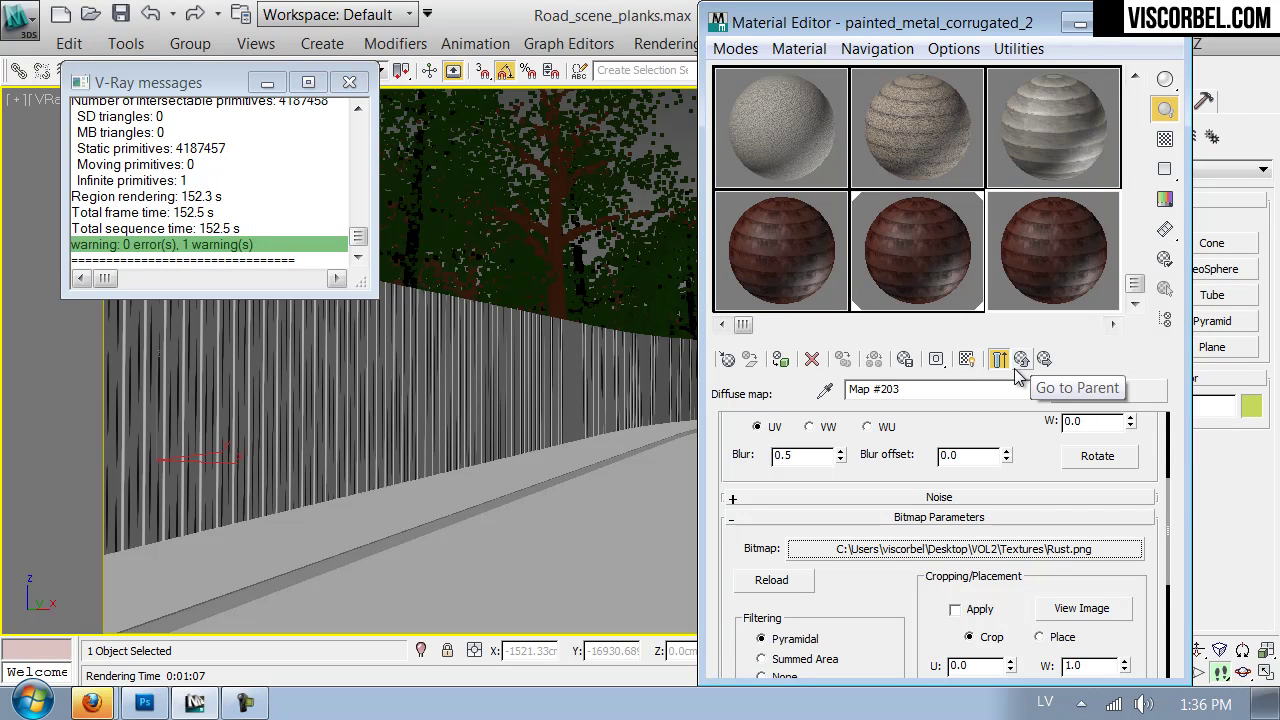
click(926, 550)
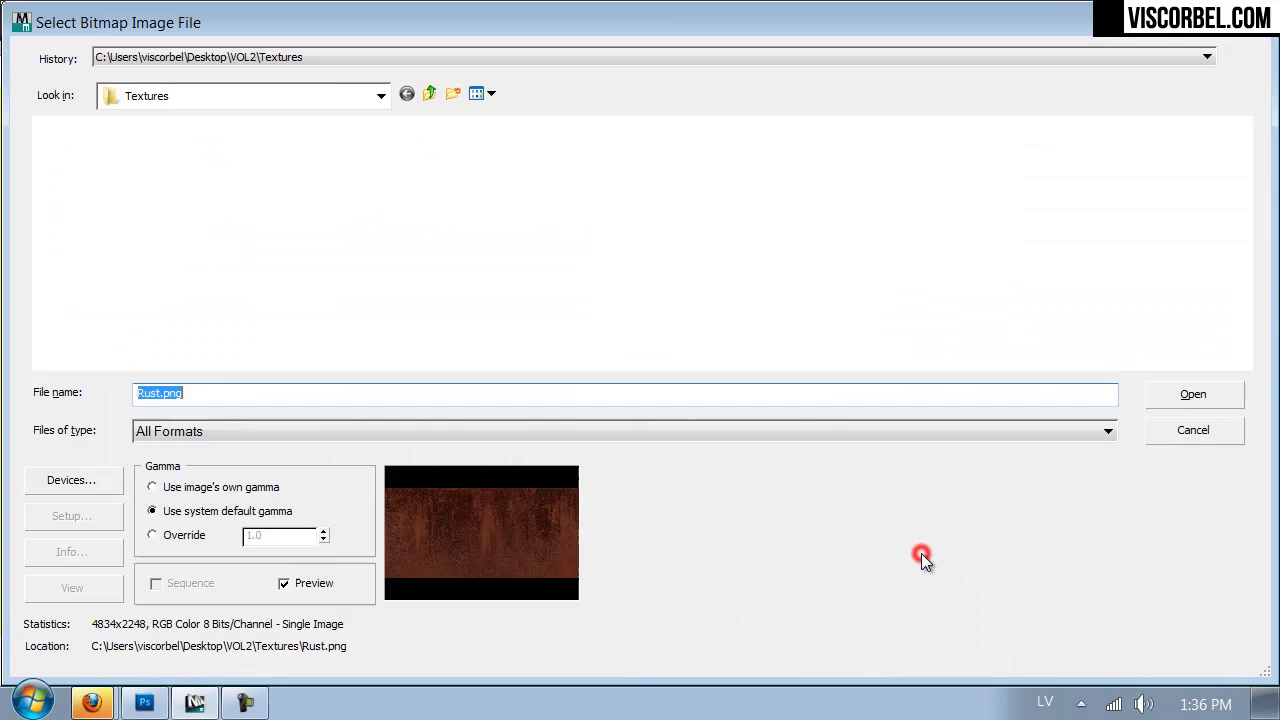
click(588, 205)
scroll(588, 207, down, 5)
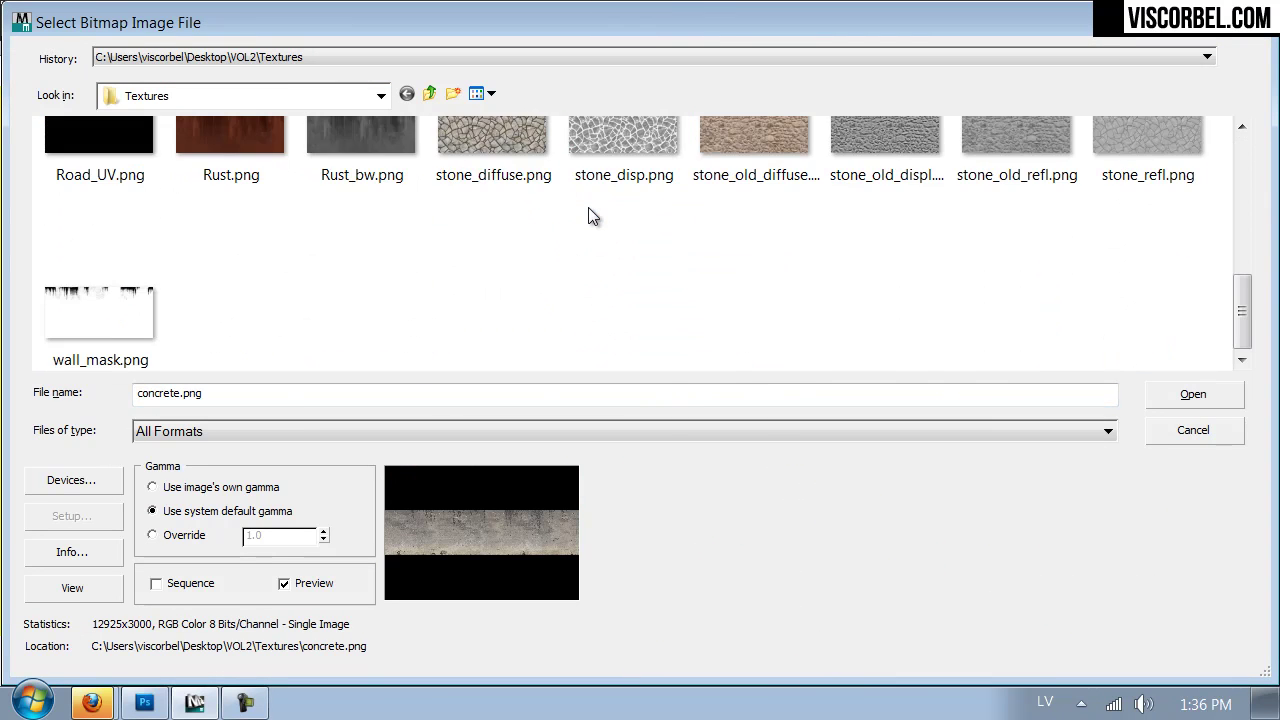
scroll(588, 207, up, 1)
scroll(588, 207, up, 2)
scroll(588, 207, up, 1)
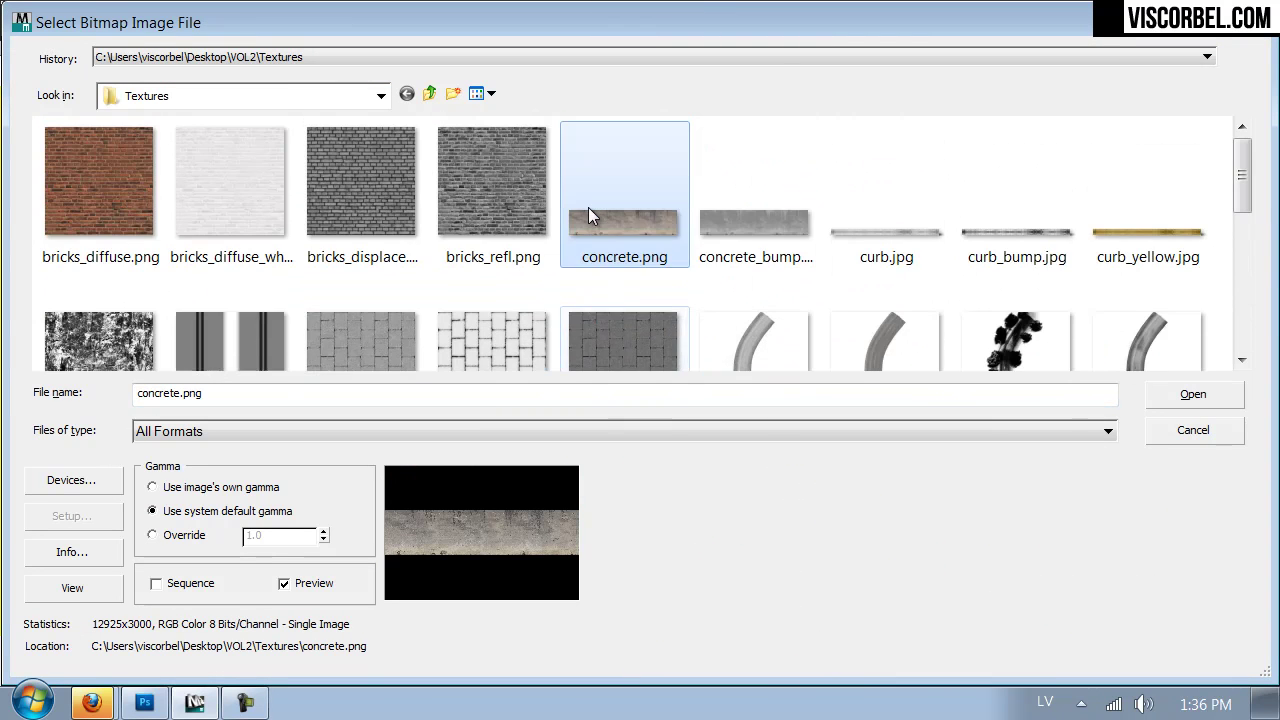
scroll(588, 207, down, 6)
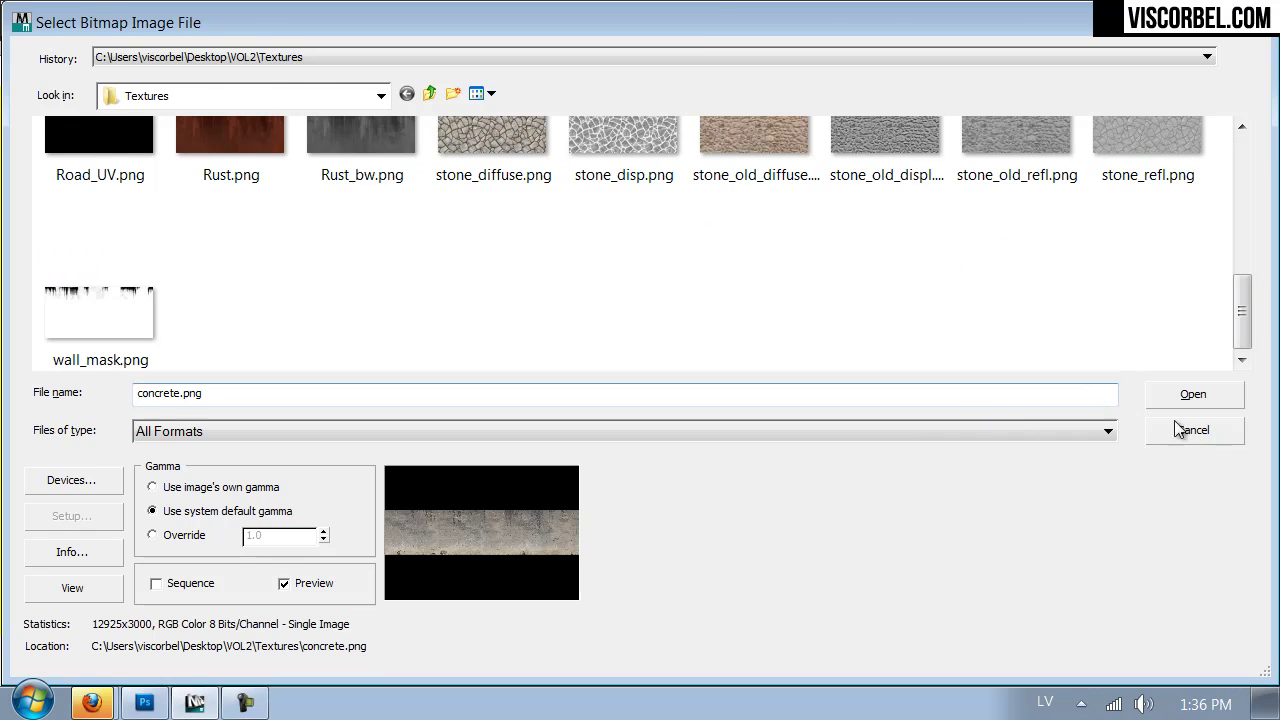
click(1193, 432)
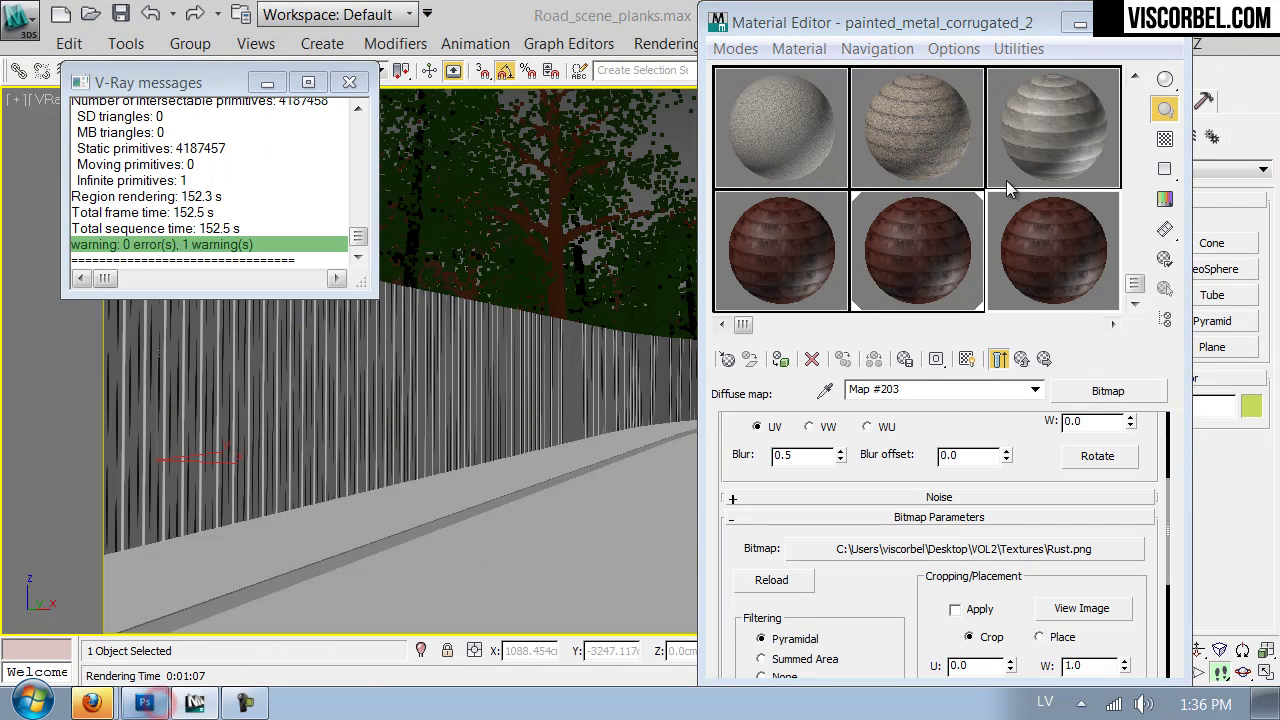
Check in Photoshop whether blue_paint.png has finished saving, and return to 3ds Max
key(alt+Tab)
key(alt+Tab)
key(alt+Tab)
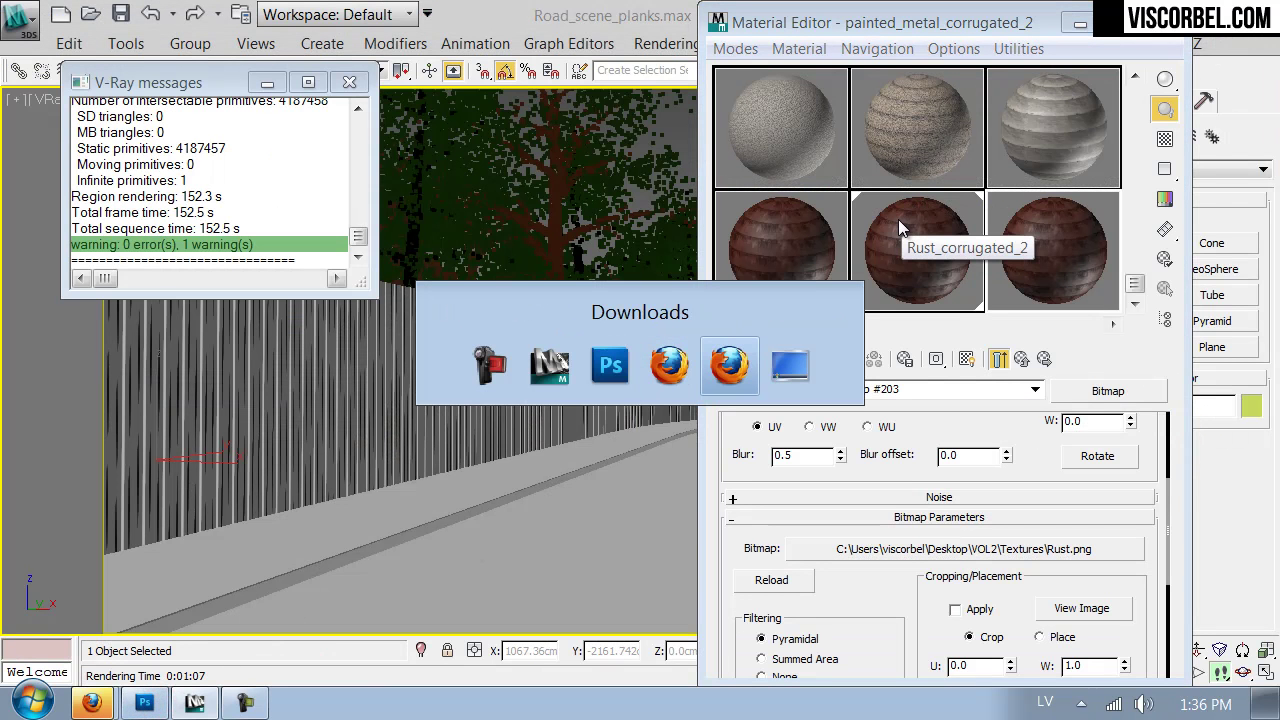
key(alt+Tab)
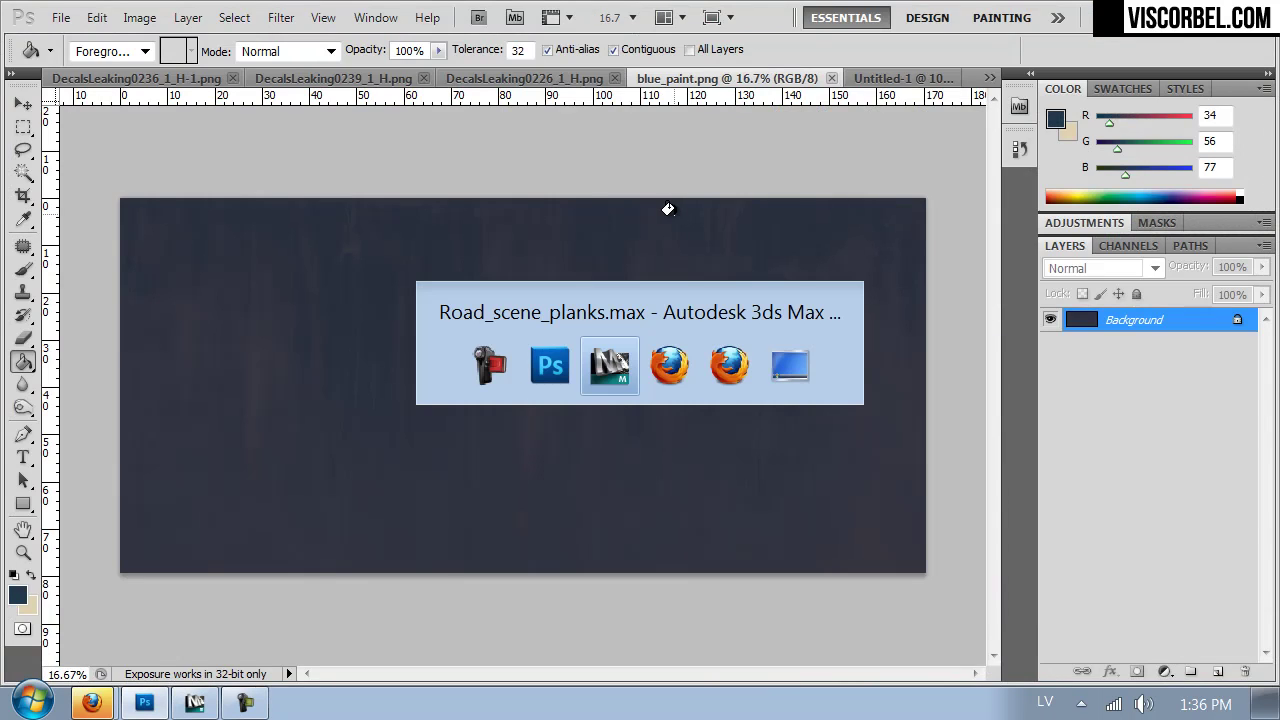
key(alt+Tab)
Replace the diffuse map's bitmap with blue_paint.png from the Textures folder
click(934, 556)
click(557, 309)
scroll(115, 207, up, 1)
double_click(108, 212)
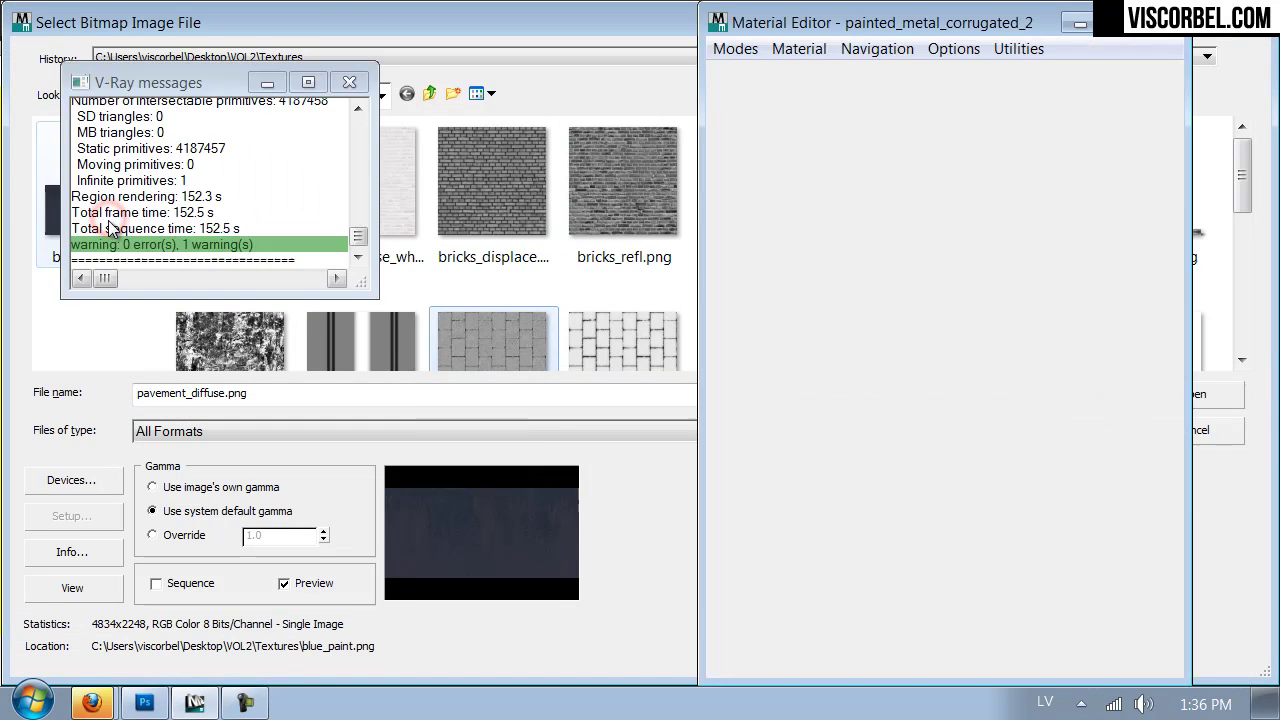
Enable viewport display of the blue diffuse map and assign painted_metal_corrugated_2 to the roadside wall
click(967, 360)
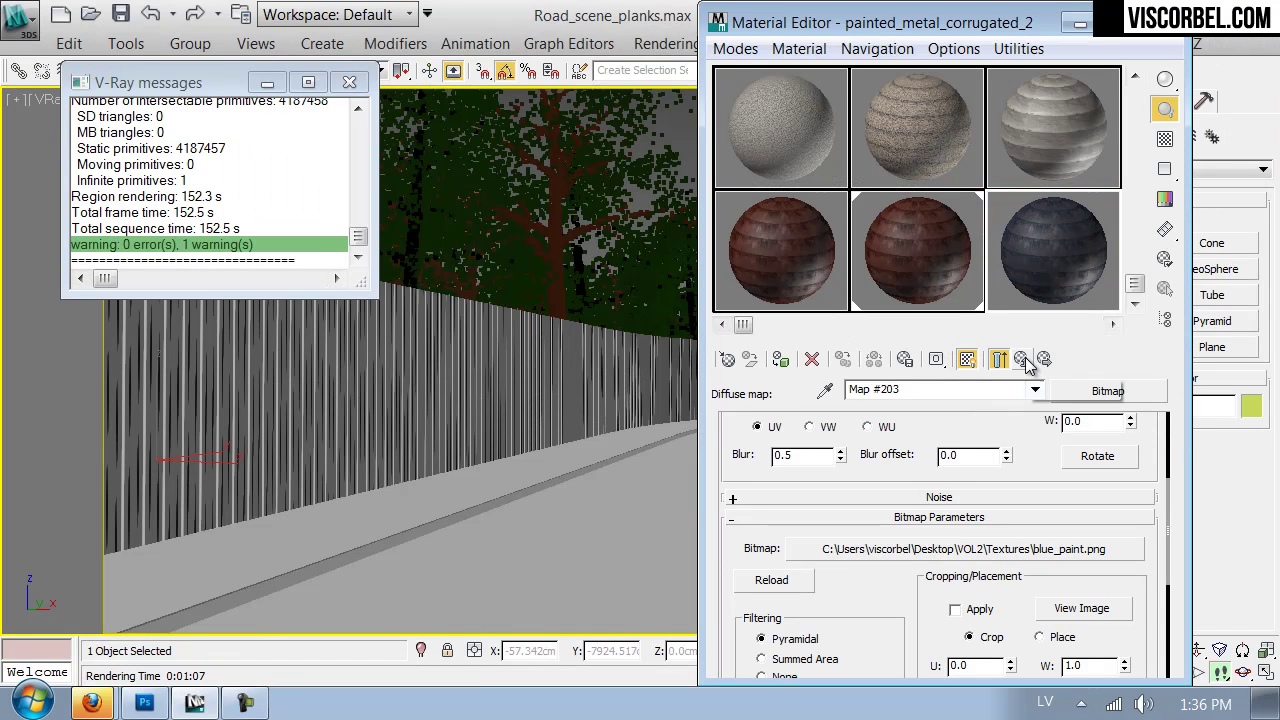
drag(1087, 264, 387, 454)
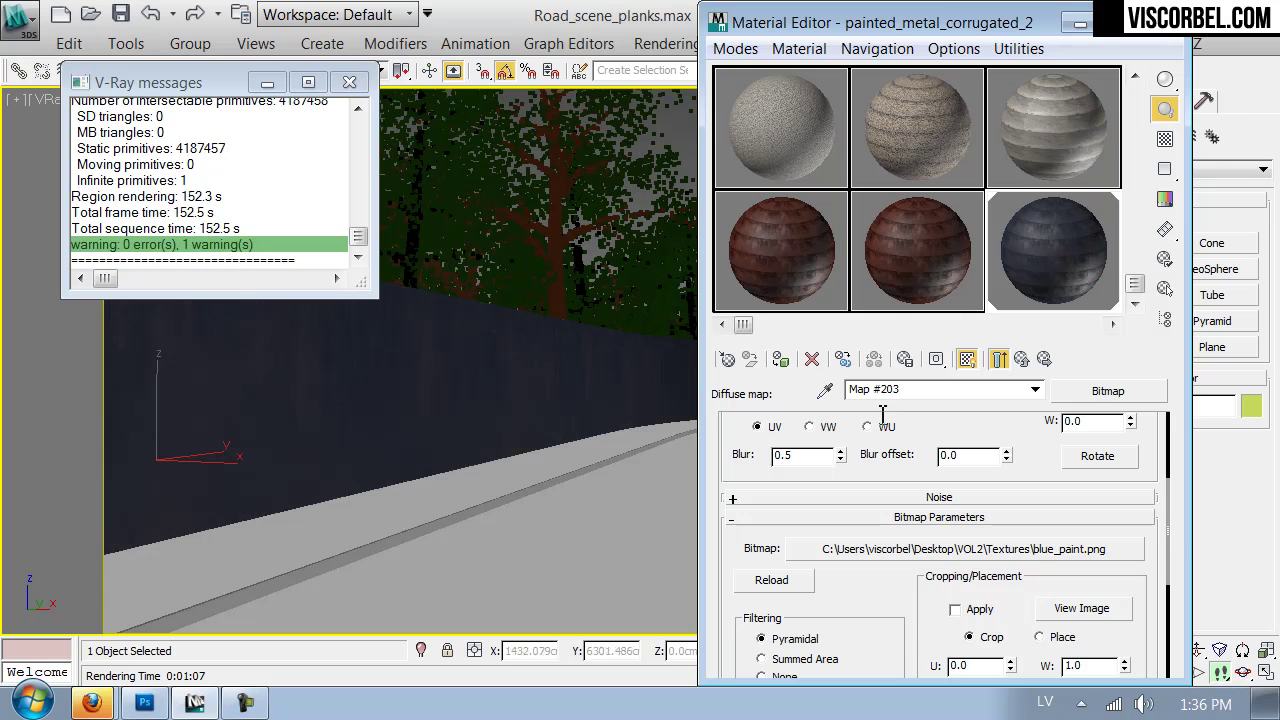
Raise the blue material's reflection glossiness to about 0.9, checking the highlights on its enlarged sample sphere
click(1021, 359)
drag(766, 431, 822, 678)
scroll(892, 590, up, 5)
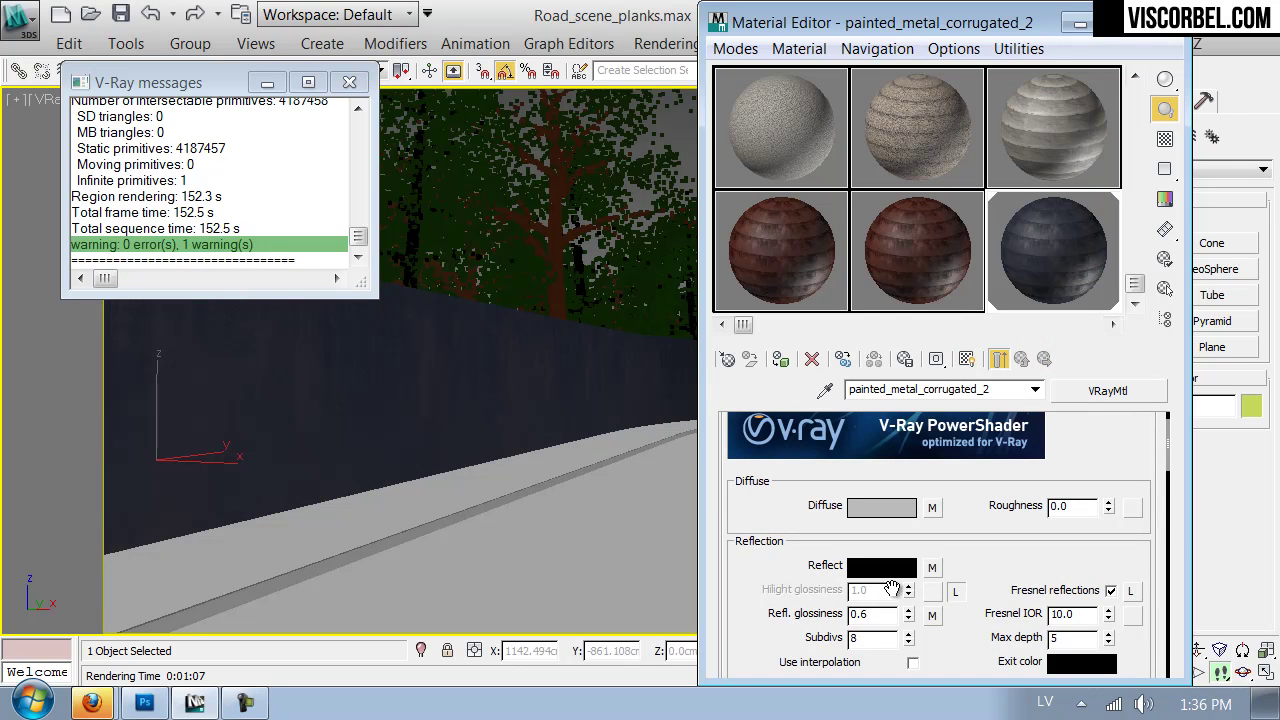
drag(907, 617, 908, 584)
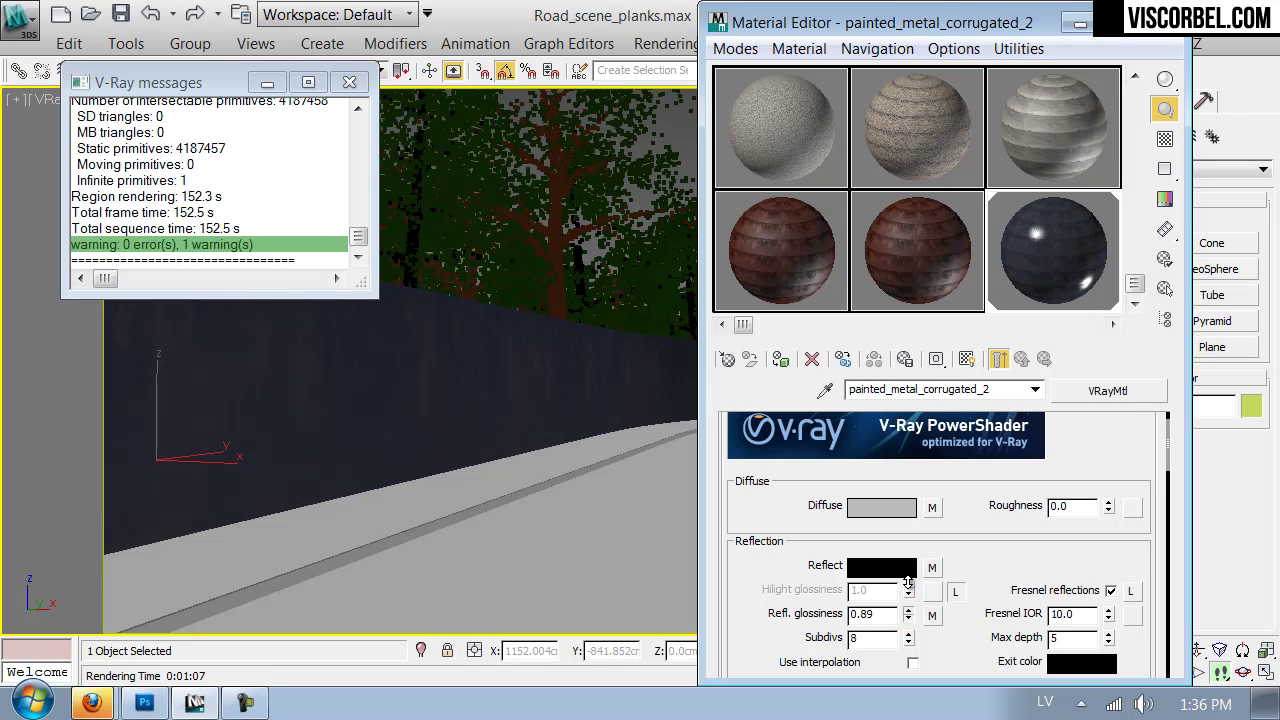
double_click(1031, 268)
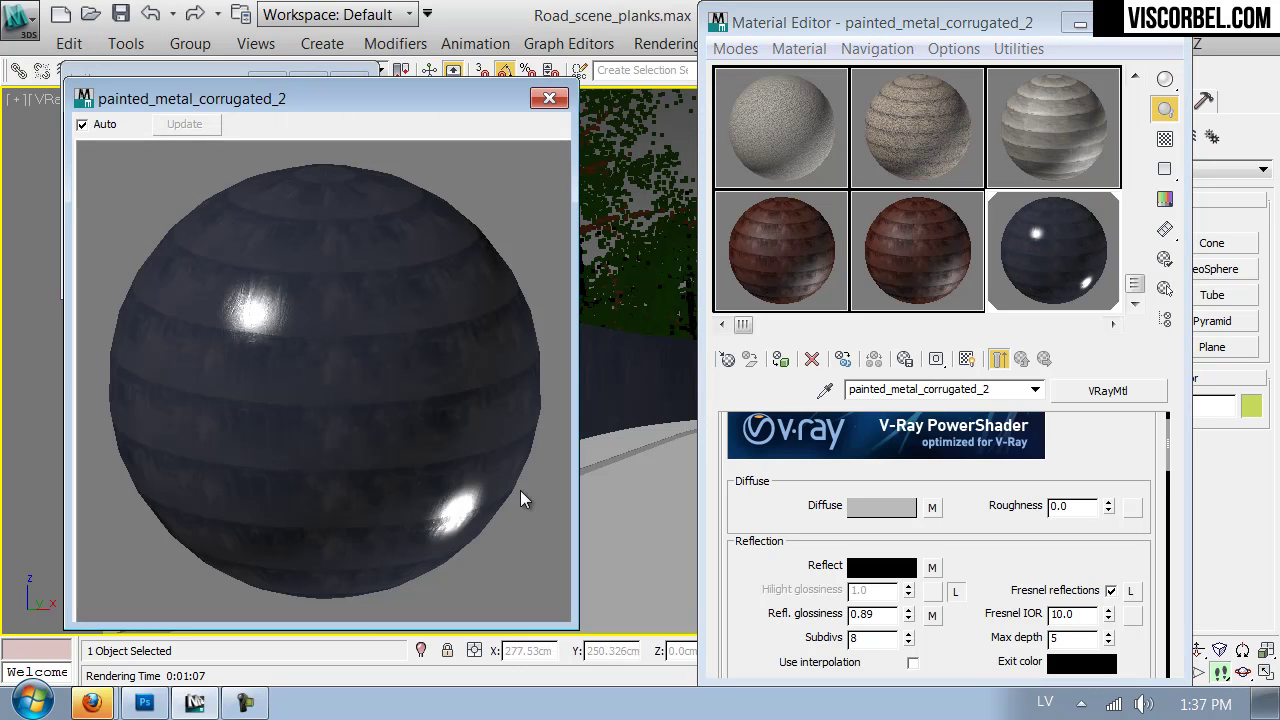
click(549, 98)
click(870, 617)
drag(870, 617, 875, 618)
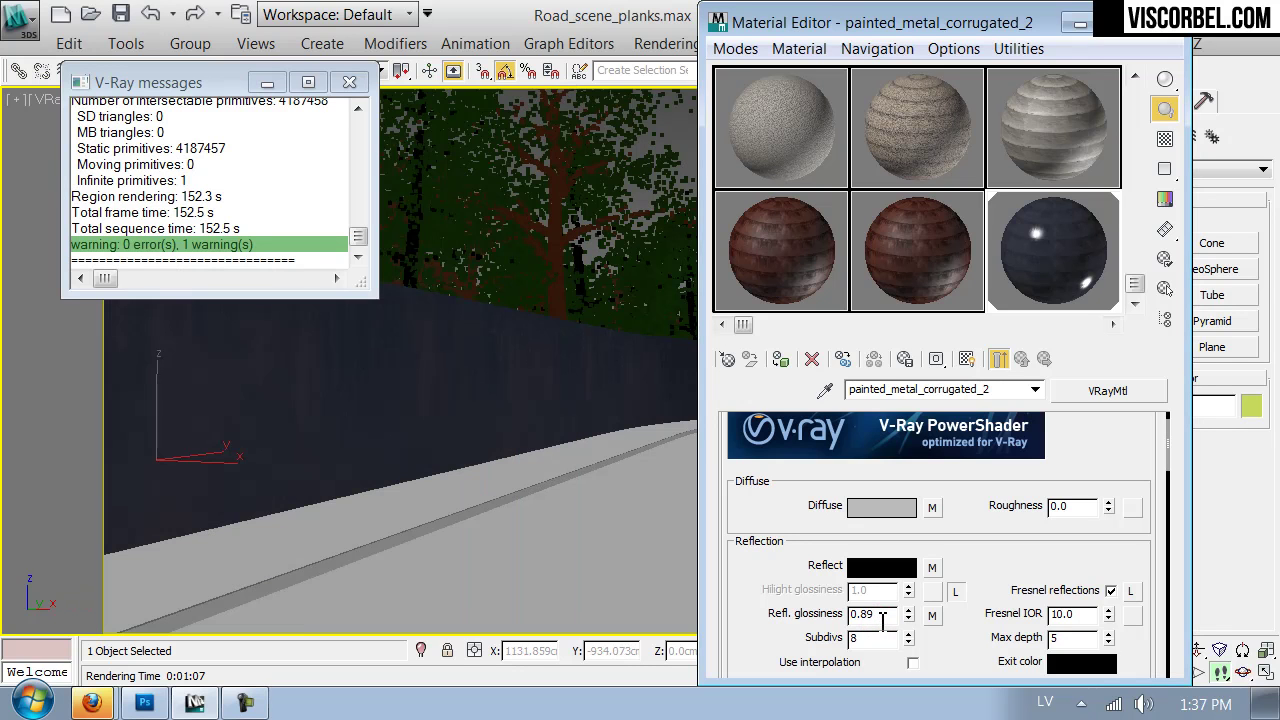
text(9)
Start a test render of the wall with the blue paint material in the V-Ray frame buffer
drag(968, 658, 959, 269)
click(960, 71)
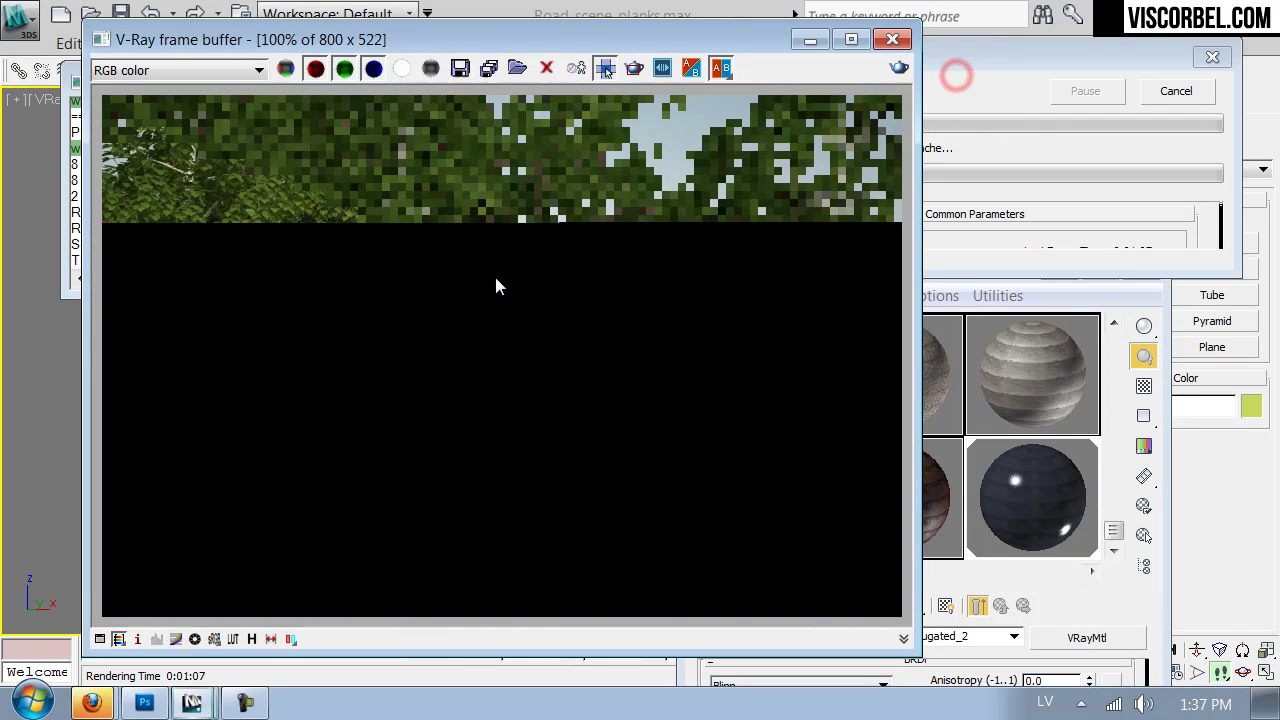
click(463, 355)
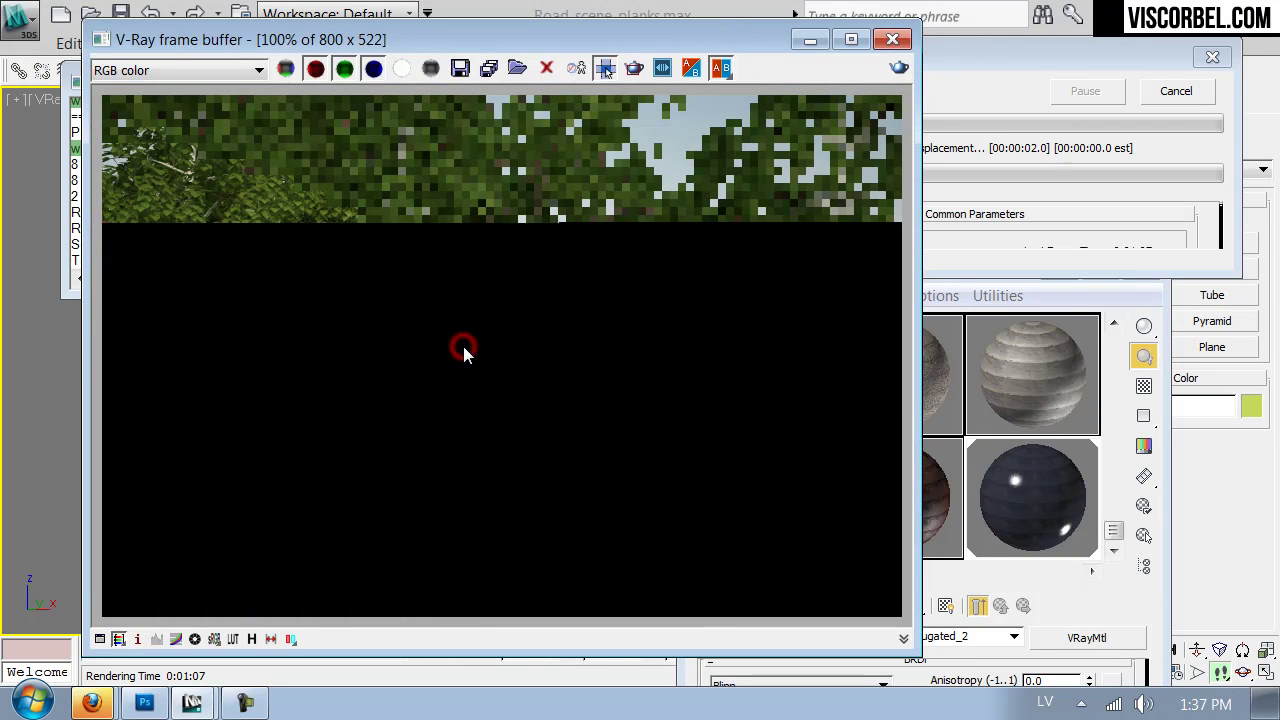